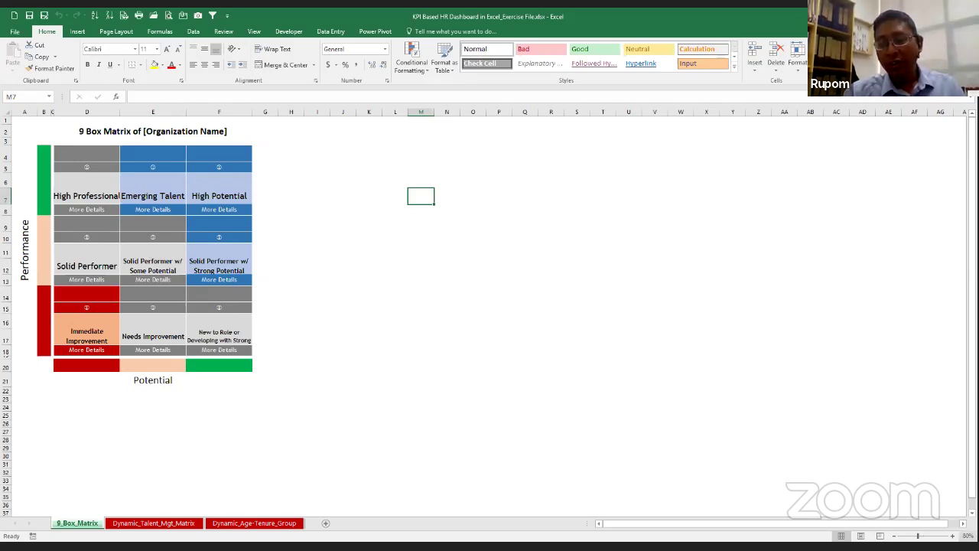
# - Examine the 9 Box Matrix layout on the 9_Box_Matrix sheet, including the blank cells above the top-row boxes
pyautogui.keyDown('ctrl'); pyautogui.scroll(3, 490, 306); pyautogui.keyUp('ctrl')
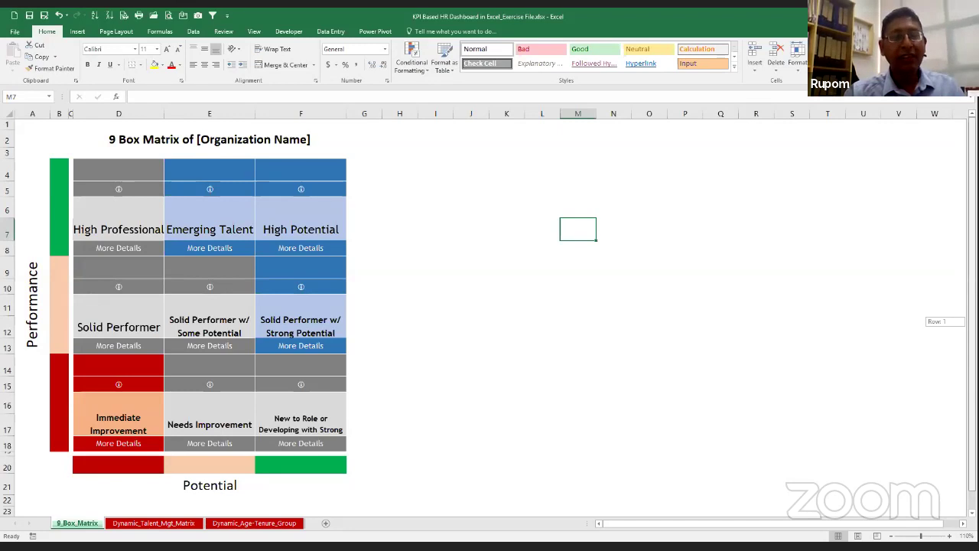
pyautogui.click(112, 137)
pyautogui.moveTo(107, 164); pyautogui.dragTo(305, 459)
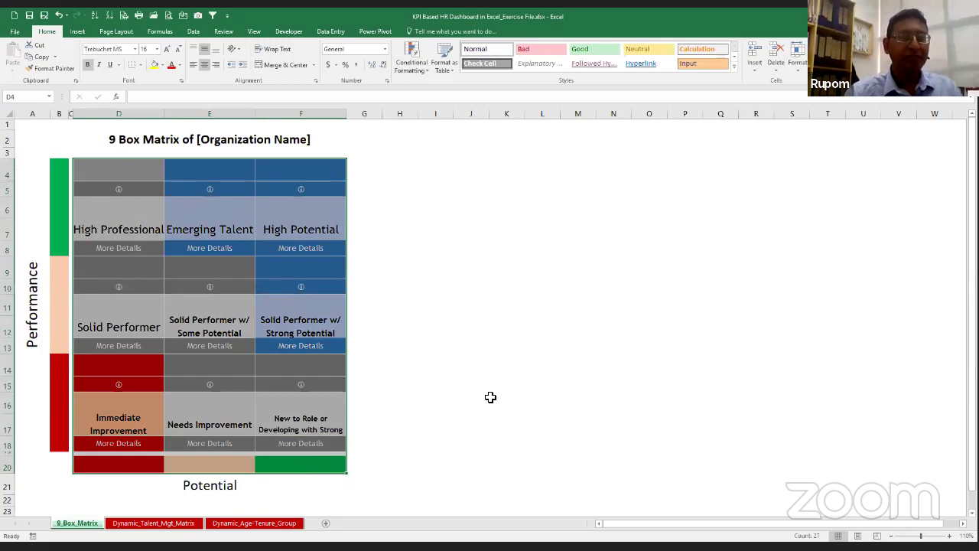
pyautogui.click(452, 359)
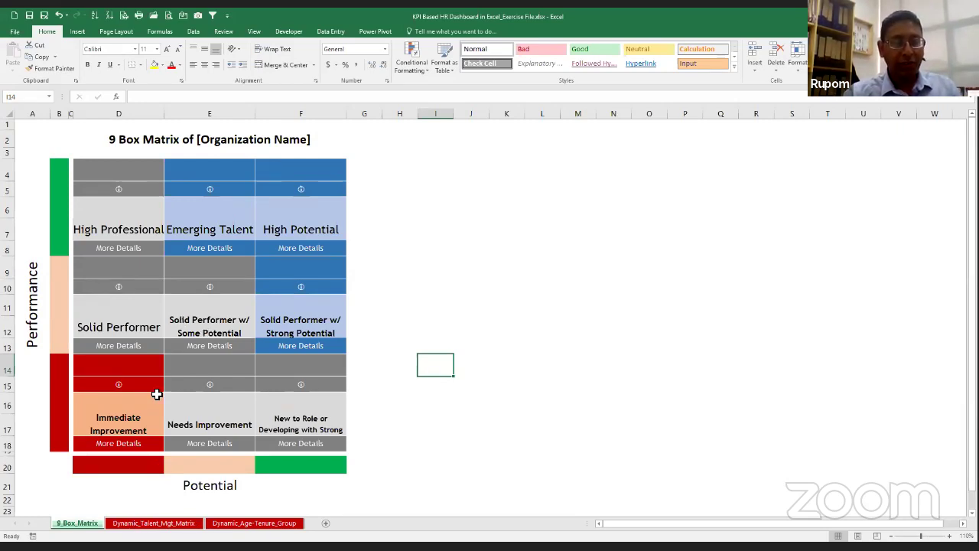
pyautogui.click(316, 178)
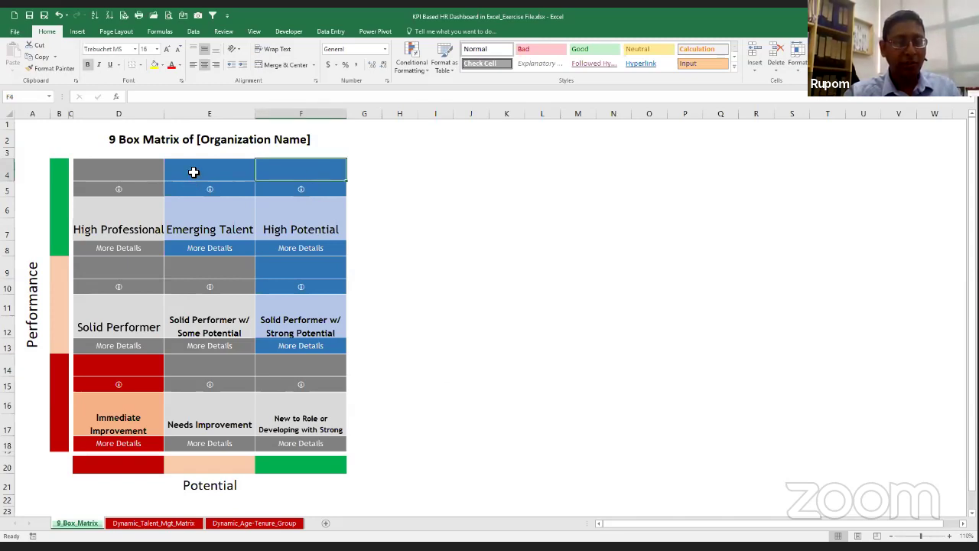
pyautogui.click(190, 170)
pyautogui.click(147, 169)
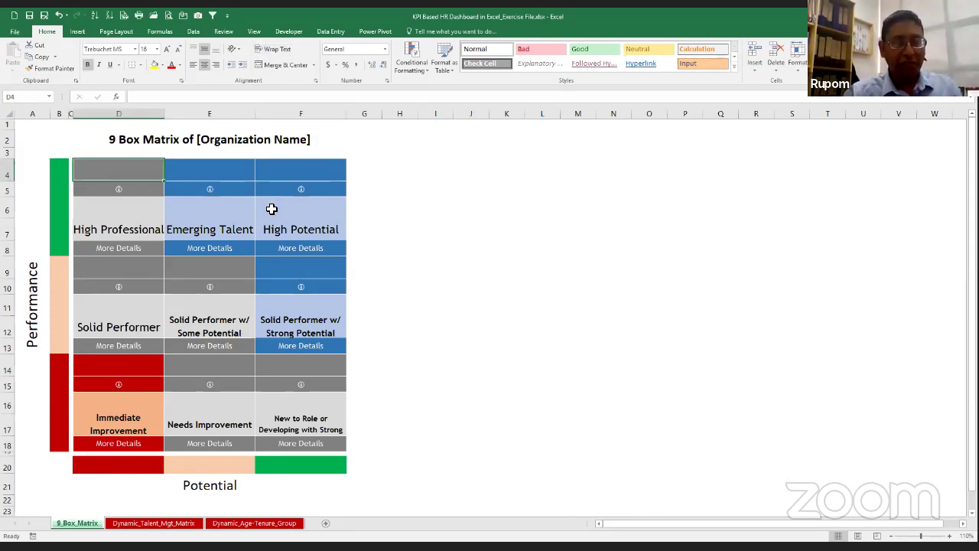
pyautogui.keyDown('shift'); pyautogui.click(435, 174); pyautogui.keyUp('shift')
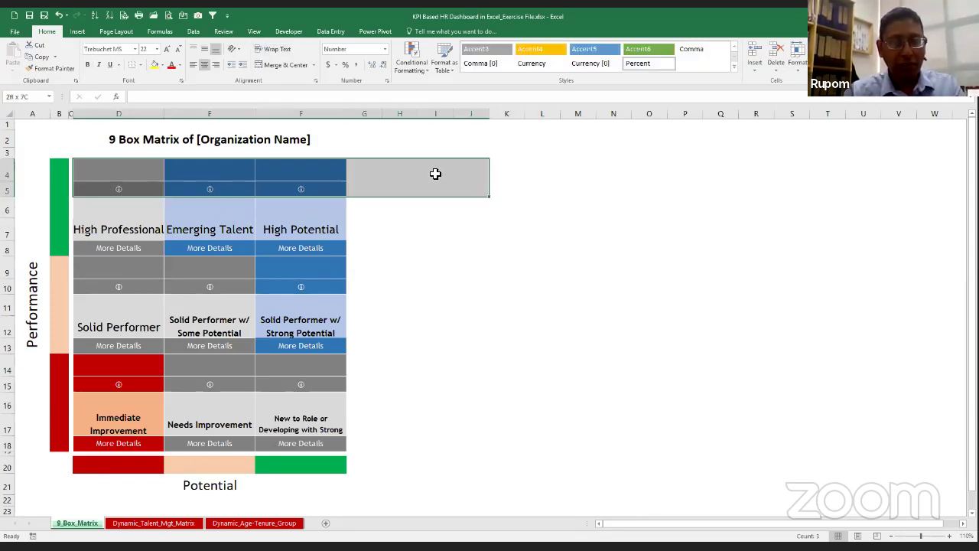
pyautogui.moveTo(435, 174); pyautogui.dragTo(436, 175)
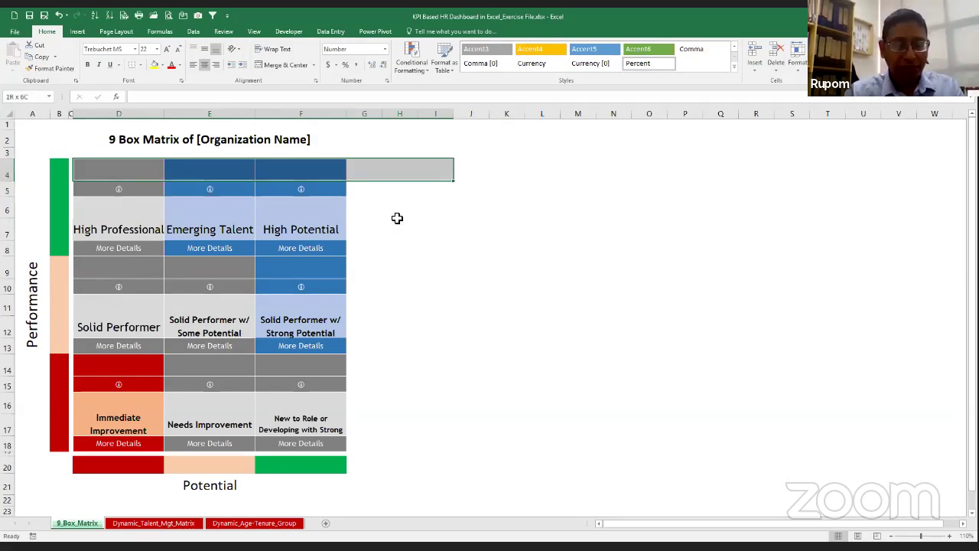
# - Review the employees' Performance and Potential scores on the Dynamic_Talent_Mgt_Matrix sheet against the 9_Box_Matrix layout
pyautogui.click(179, 523)
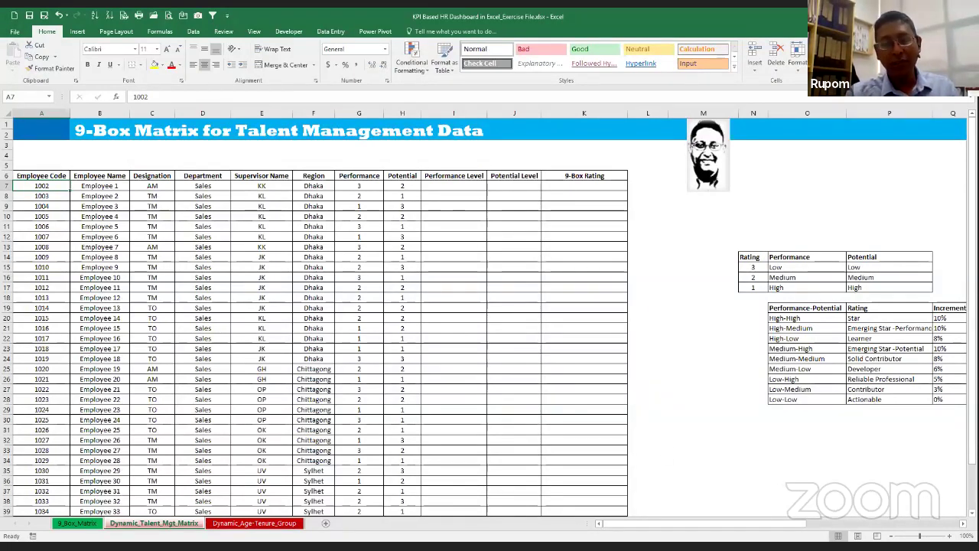
pyautogui.scroll(1, 484, 313)
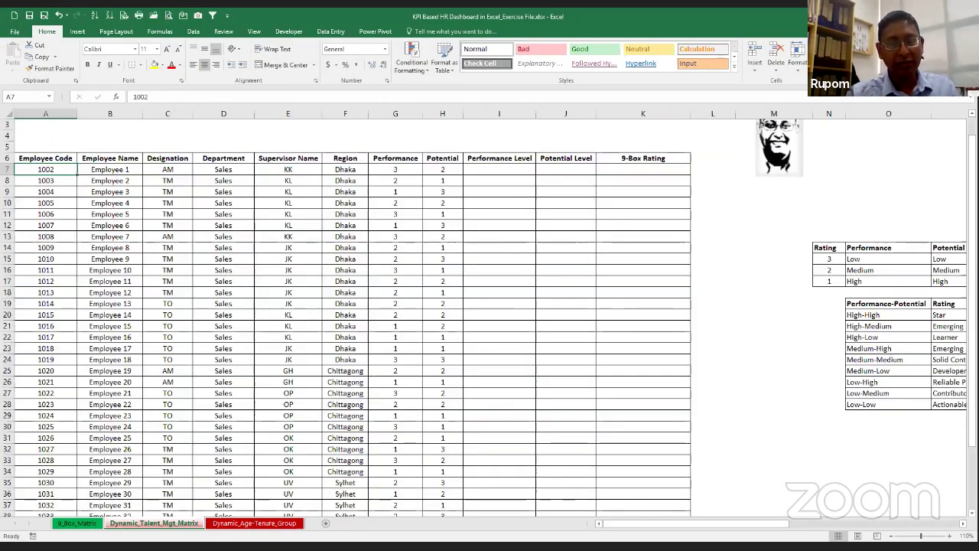
pyautogui.scroll(1, 476, 175)
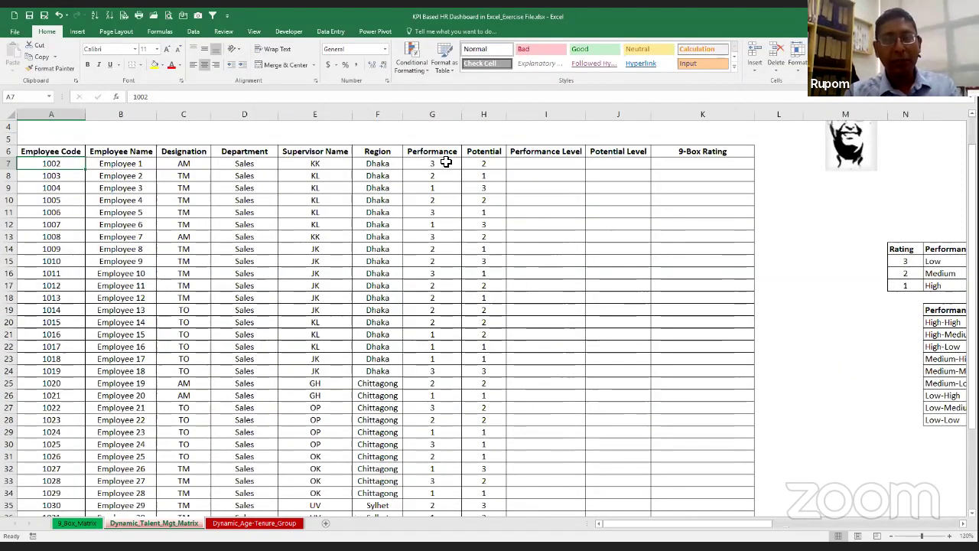
pyautogui.moveTo(451, 164); pyautogui.dragTo(483, 175)
pyautogui.moveTo(484, 335); pyautogui.dragTo(483, 368)
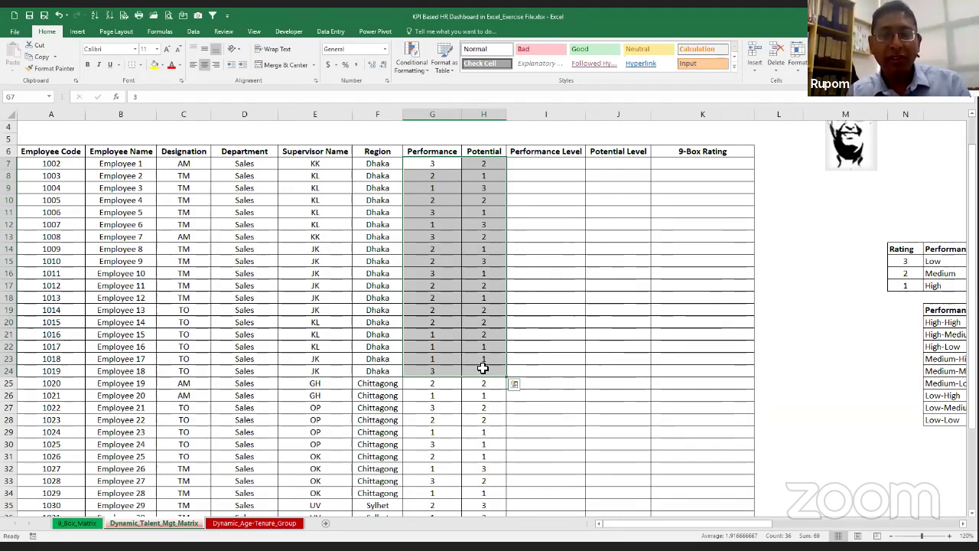
pyautogui.moveTo(432, 163); pyautogui.dragTo(483, 248)
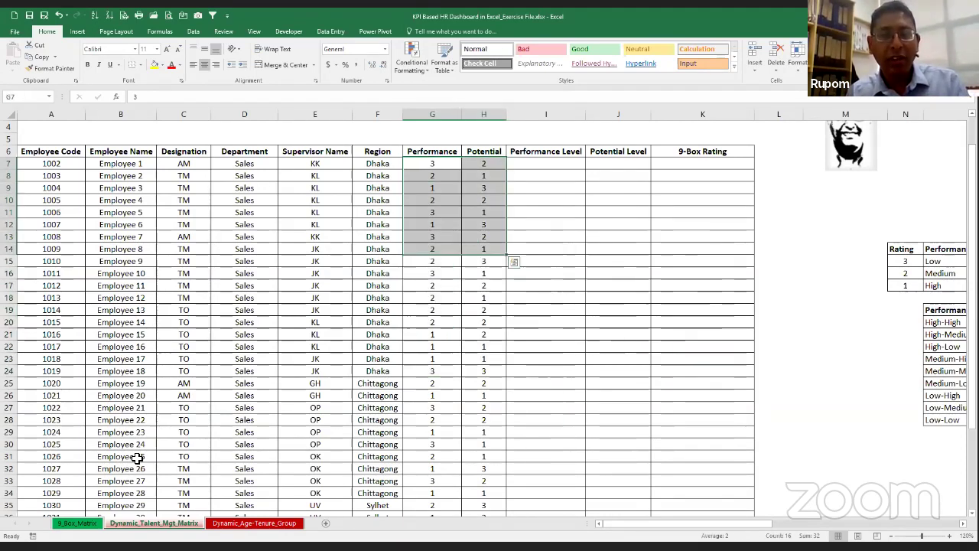
pyautogui.click(76, 523)
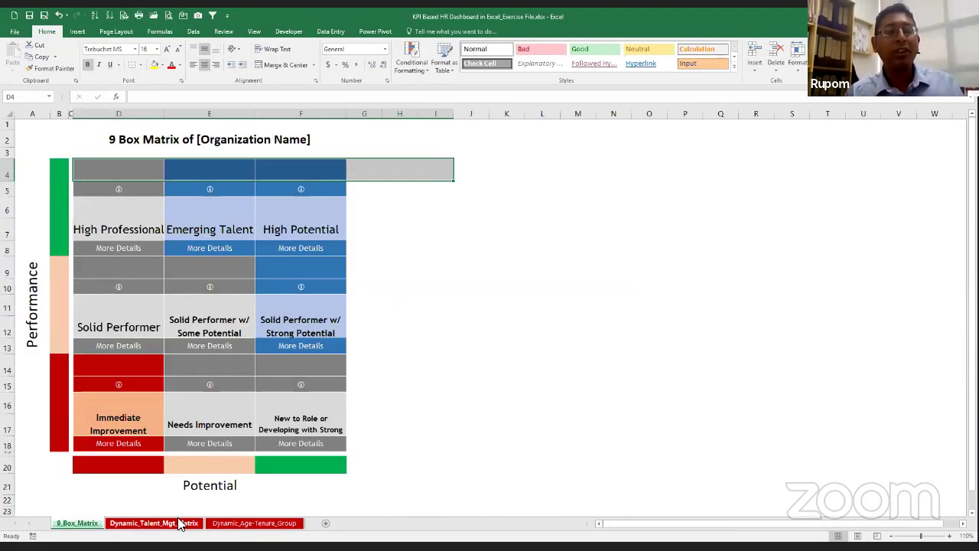
pyautogui.hotkey('ctrl', 'pagedown')
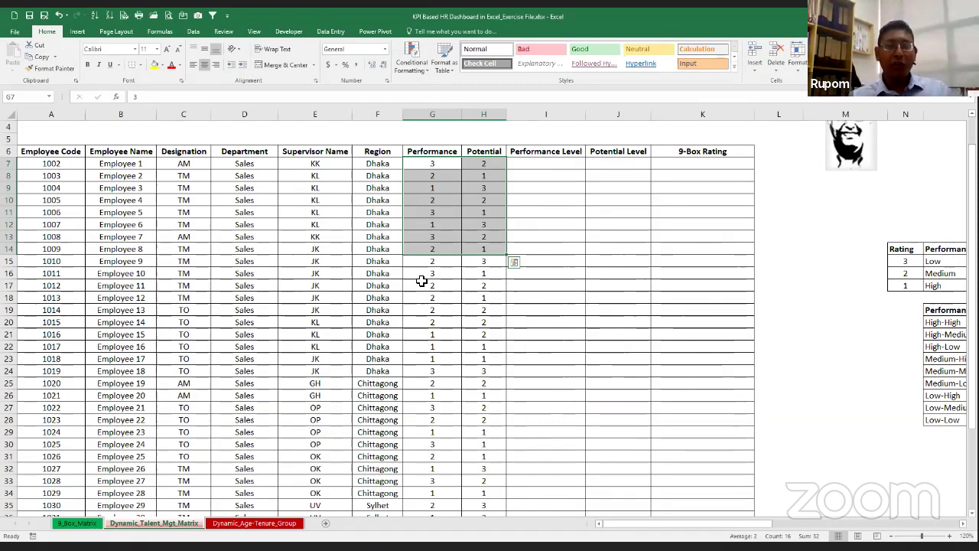
# - Examine the employee table's columns from Employee Code through Potential, plus the Performance Level, Potential Level and 9-Box Rating columns
pyautogui.click(542, 162)
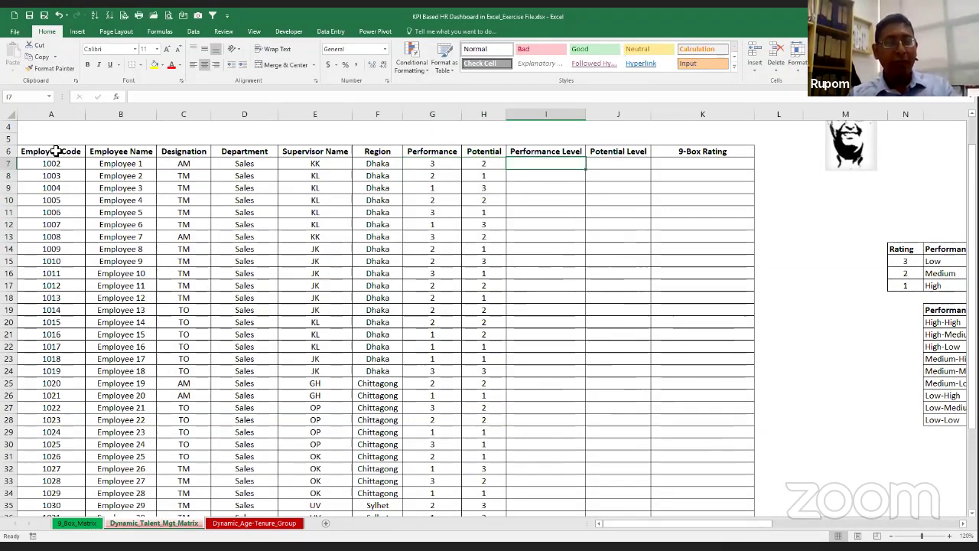
pyautogui.moveTo(55, 150); pyautogui.dragTo(481, 268)
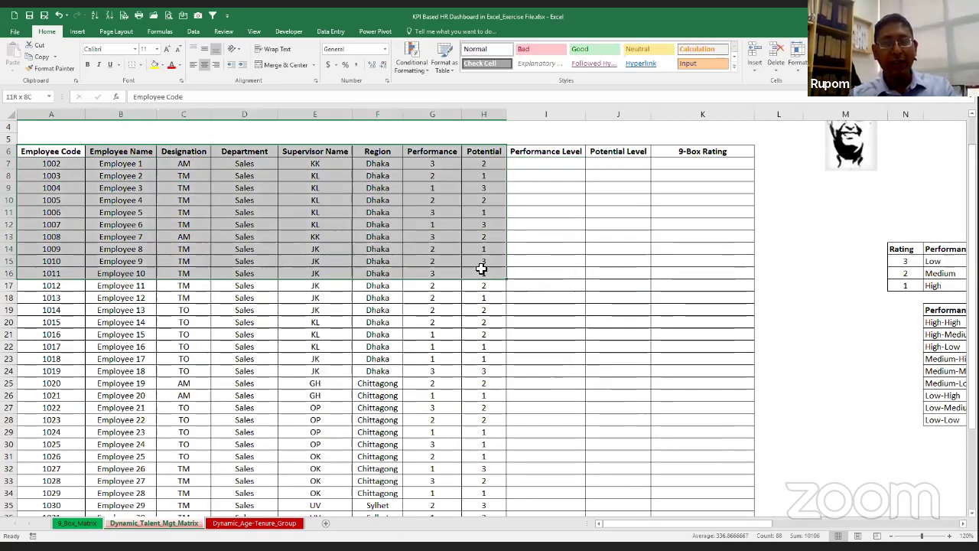
pyautogui.moveTo(444, 152); pyautogui.dragTo(481, 152)
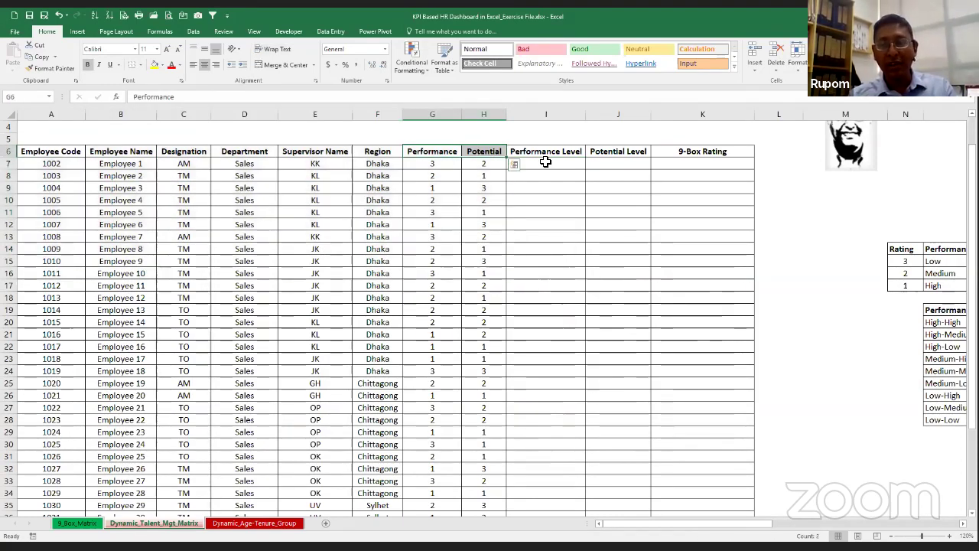
pyautogui.moveTo(563, 151); pyautogui.dragTo(564, 226)
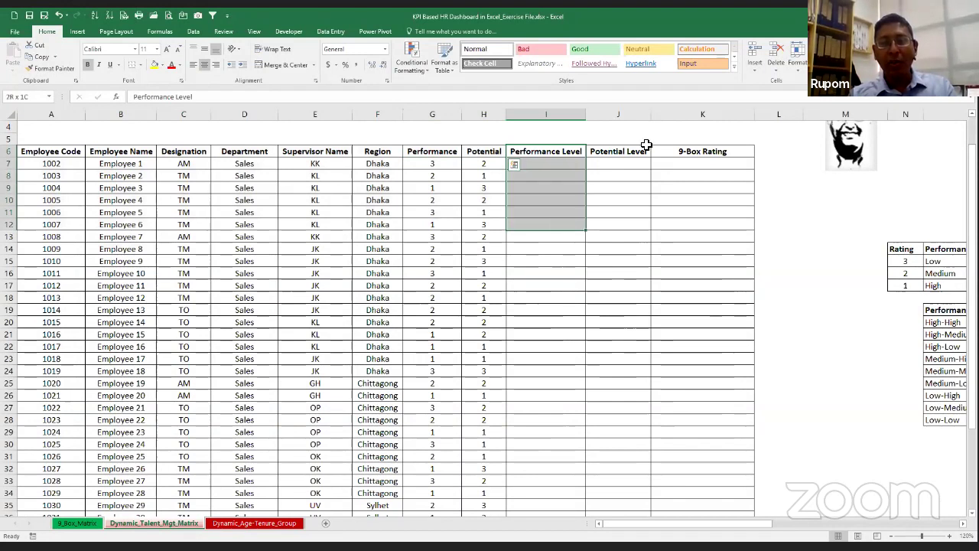
pyautogui.moveTo(643, 151); pyautogui.dragTo(636, 206)
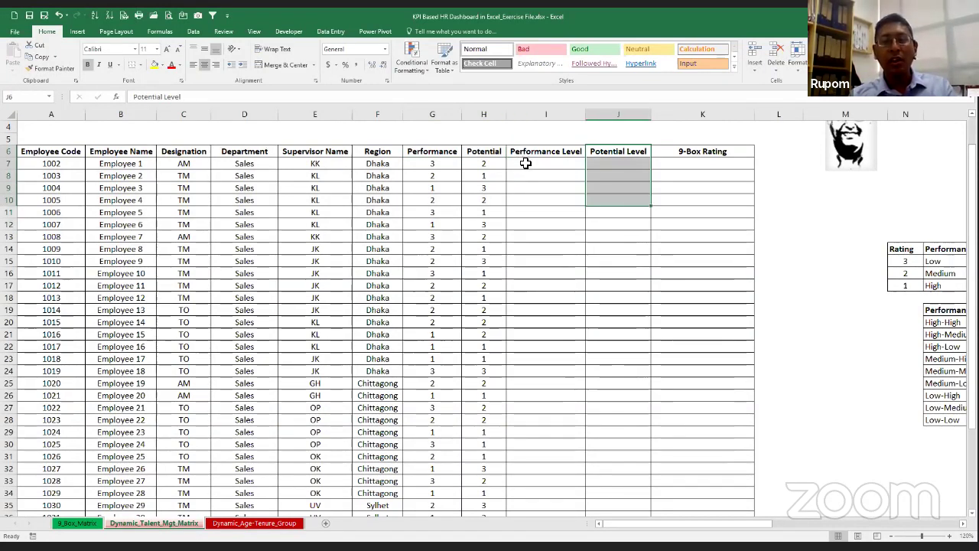
pyautogui.moveTo(520, 161); pyautogui.dragTo(612, 165)
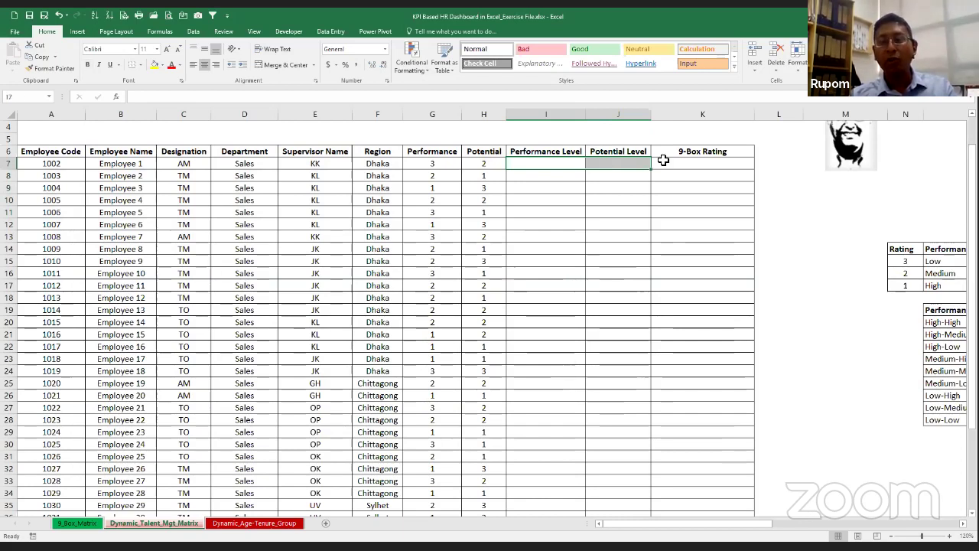
pyautogui.click(694, 161)
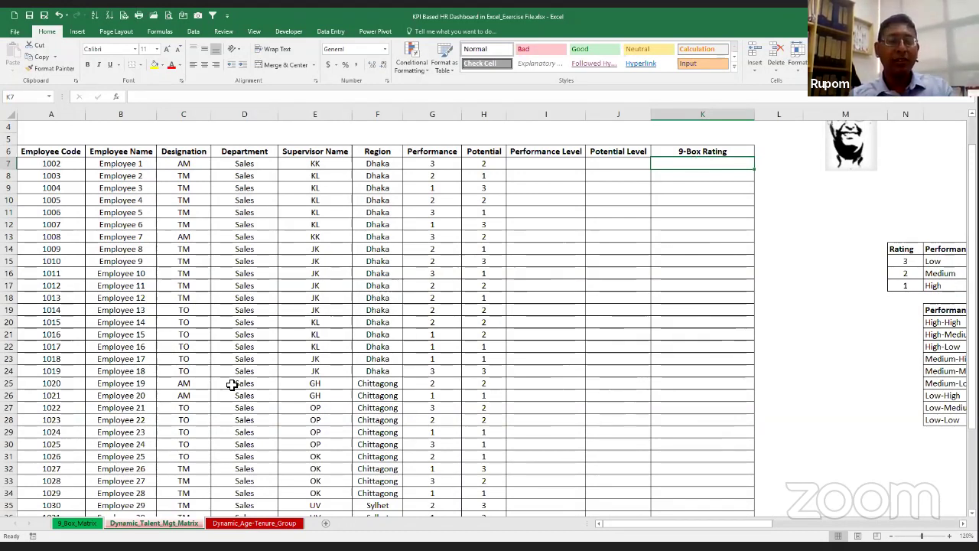
# - Check the blank cell above the High Potential box on the 9_Box_Matrix sheet, and return to the Dynamic_Talent_Mgt_Matrix sheet
pyautogui.click(69, 524)
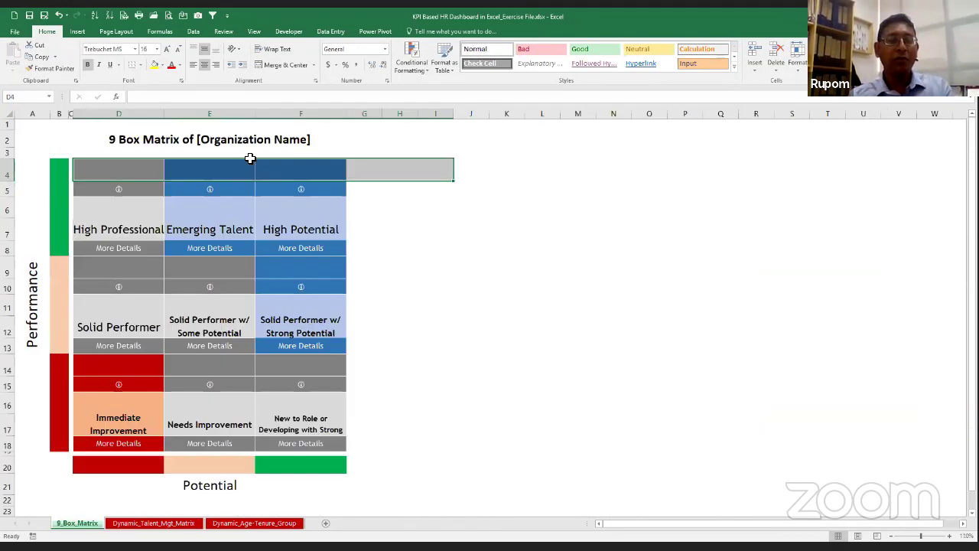
pyautogui.click(293, 169)
pyautogui.hotkey('ctrl', 'pagedown')
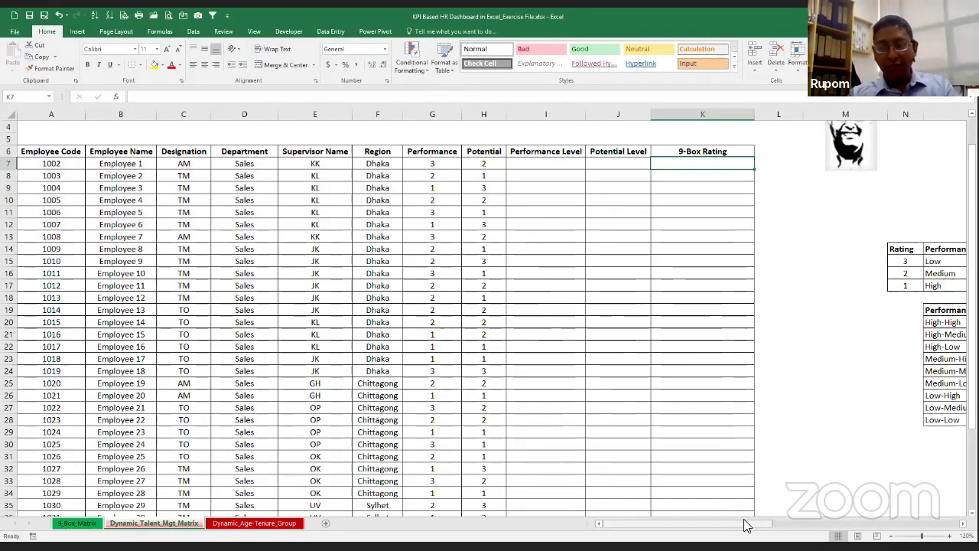
# - Examine the Performance-Potential lookup table with its Rating and Increment columns beside the employee data, focusing on the combinations from High-High to Low-Low
pyautogui.moveTo(746, 525); pyautogui.dragTo(796, 523)
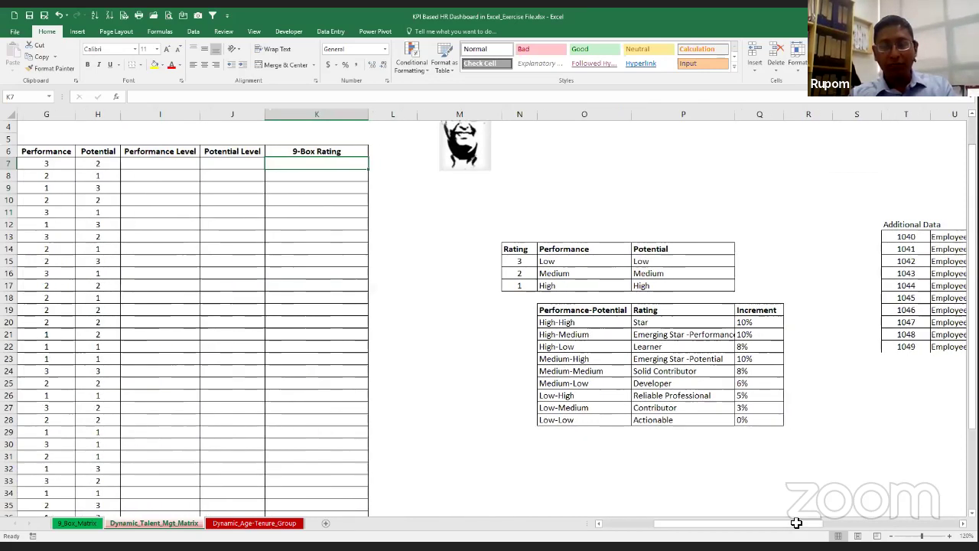
pyautogui.moveTo(569, 311); pyautogui.dragTo(755, 422)
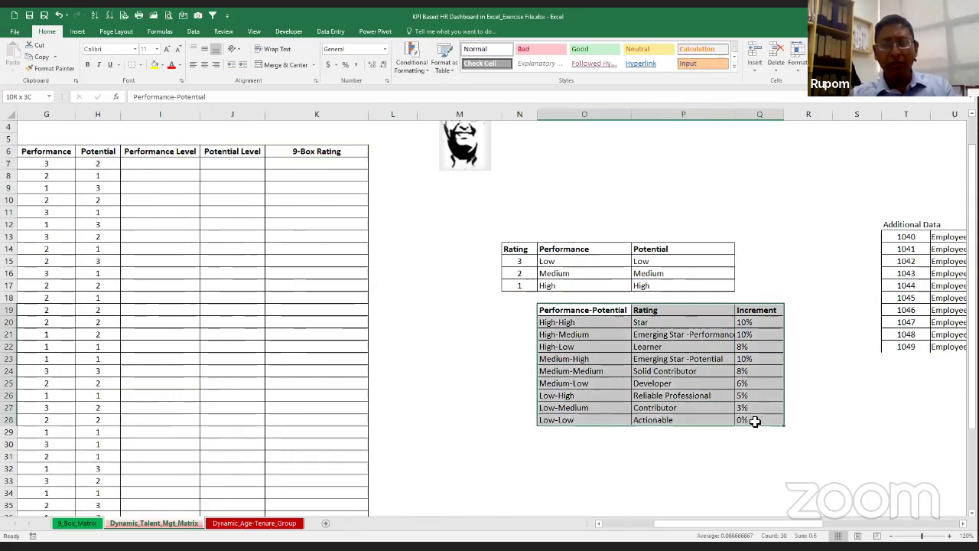
pyautogui.moveTo(585, 311); pyautogui.dragTo(585, 322)
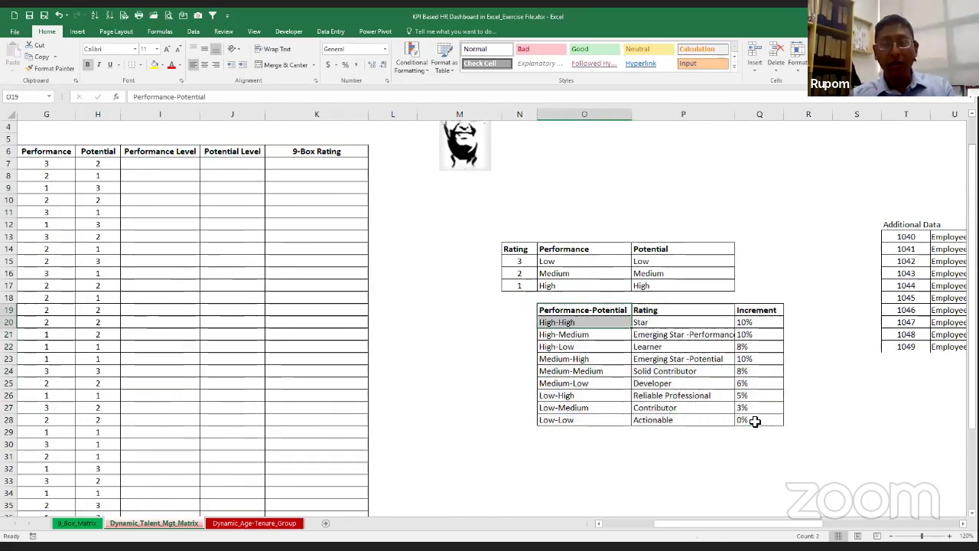
pyautogui.moveTo(591, 390); pyautogui.dragTo(587, 425)
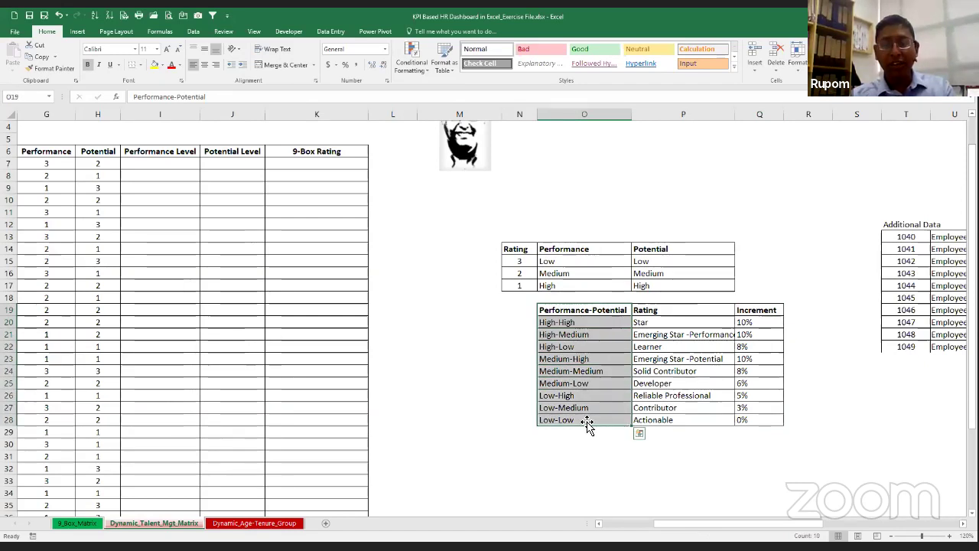
# - Read the lookup table's Rating column from Star down to Reliable Professional
pyautogui.press('Down')
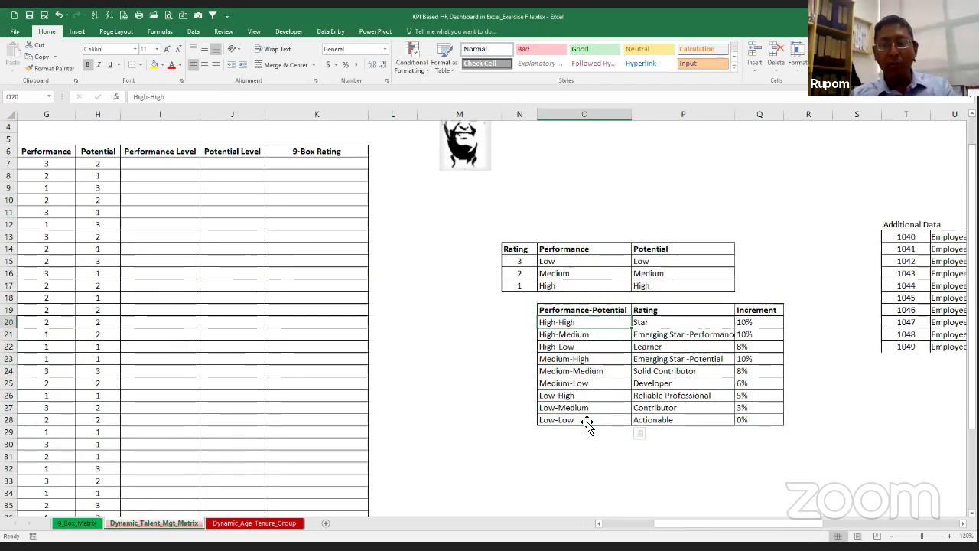
pyautogui.press('Right')
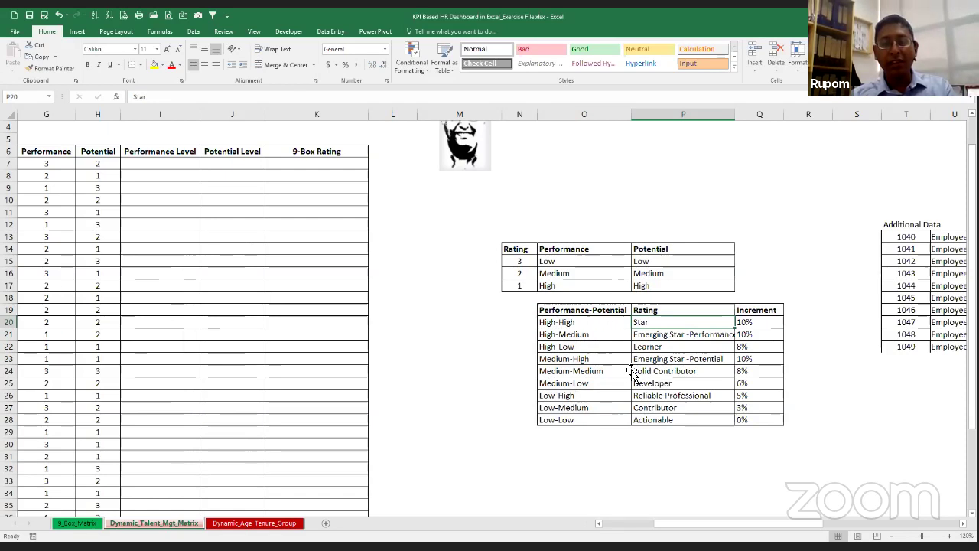
pyautogui.press('Up')
pyautogui.hotkey('shift', 'Down')
pyautogui.hotkey('shift', 'Down')
pyautogui.hotkey('shift', 'Down')
pyautogui.hotkey('shift', 'Down')
pyautogui.hotkey('shift', 'Down')
pyautogui.hotkey('shift', 'Down')
pyautogui.hotkey('shift', 'Down')
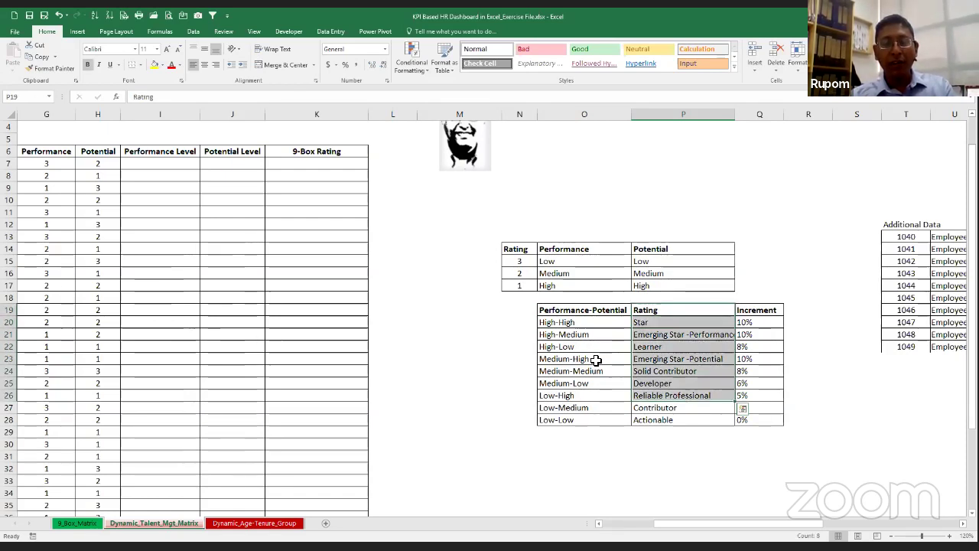
# - Compare the High-High and High-Medium combinations with their ratings, and review the remaining ratings from Learner to Actionable
pyautogui.press('Down')
pyautogui.press('Left')
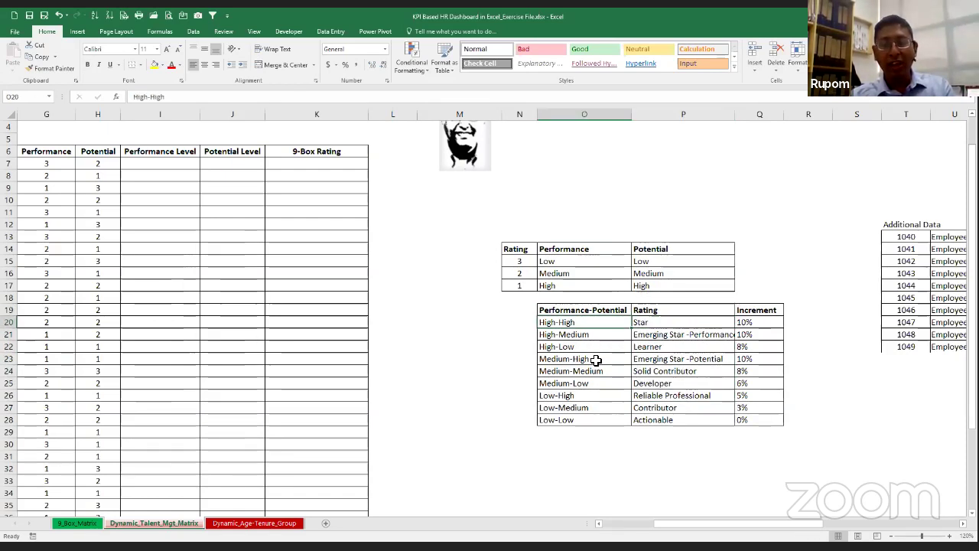
pyautogui.press('Right')
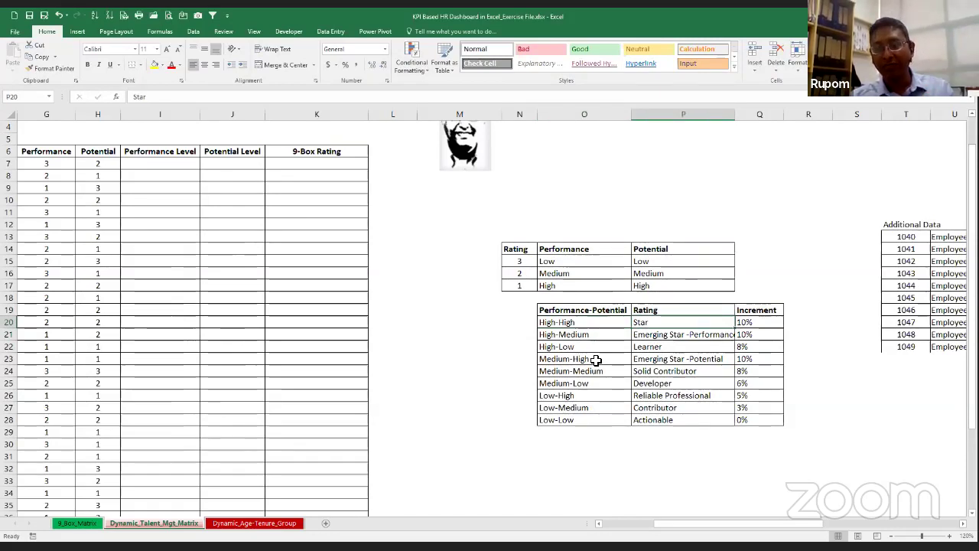
pyautogui.press('Down')
pyautogui.press('Left')
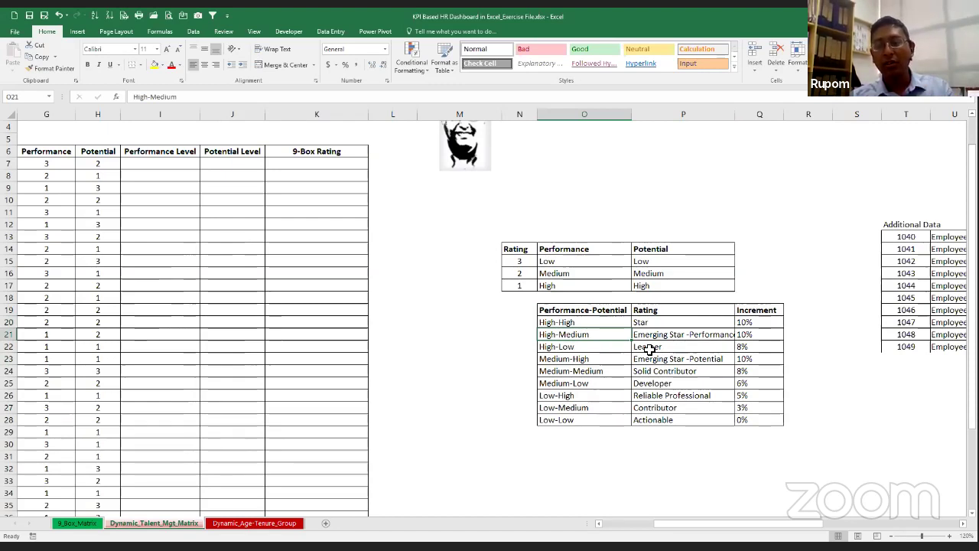
pyautogui.press('Right')
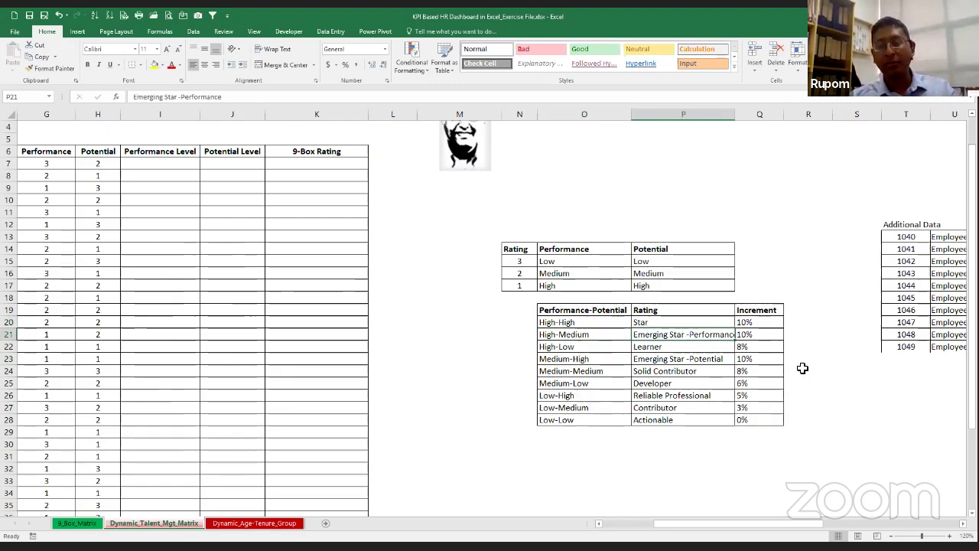
pyautogui.moveTo(673, 346); pyautogui.dragTo(663, 434)
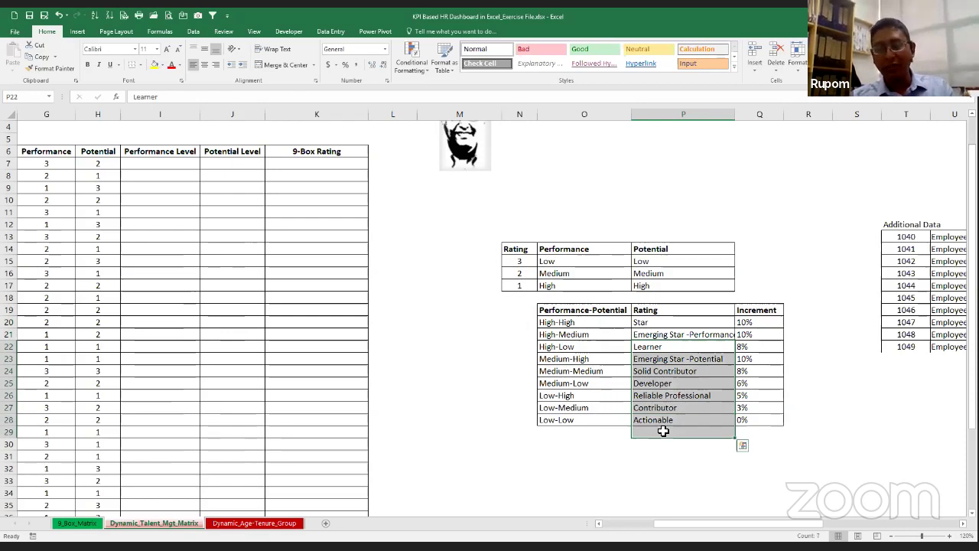
# - Examine how the scores 3, 2 and 1 map to Performance and Potential levels, and how the Performance-Potential combinations map to ratings
pyautogui.click(610, 322)
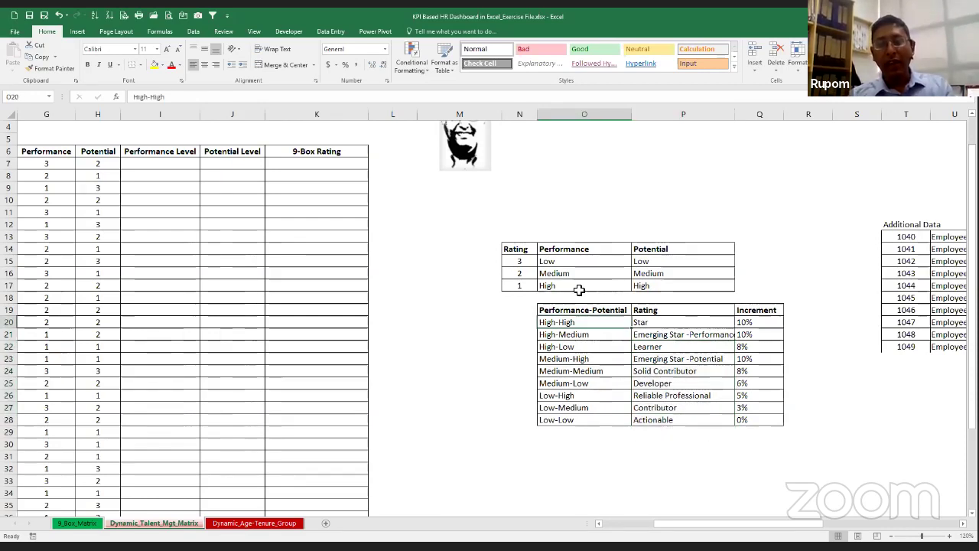
pyautogui.click(519, 263)
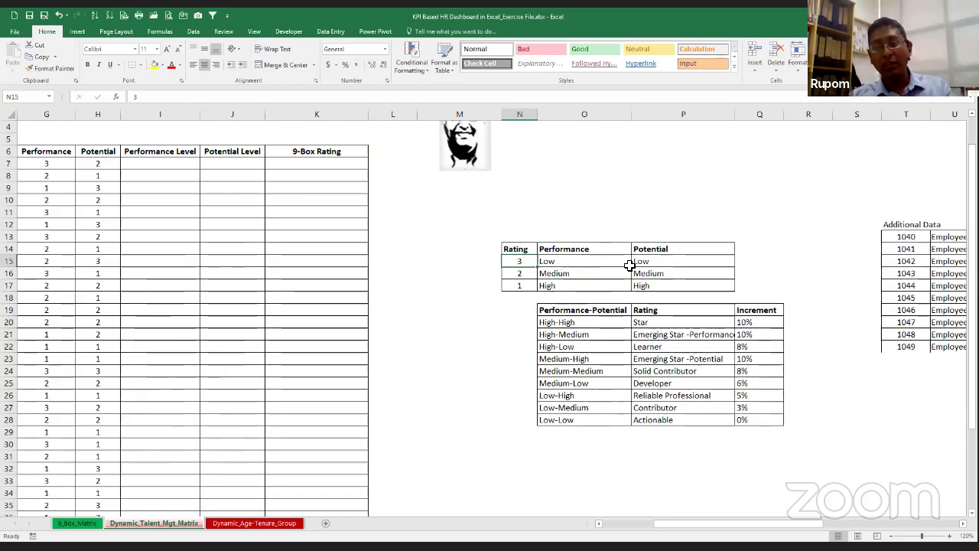
pyautogui.click(533, 275)
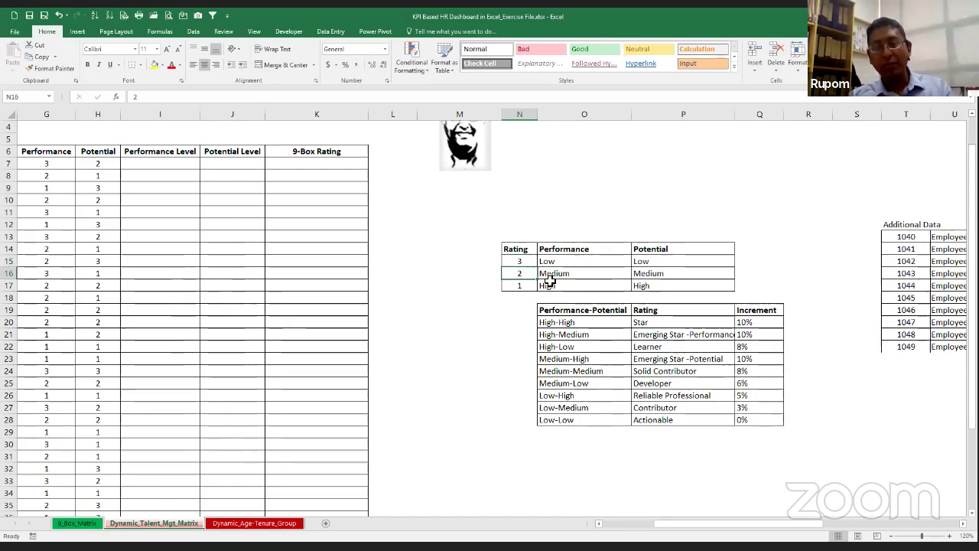
pyautogui.click(530, 283)
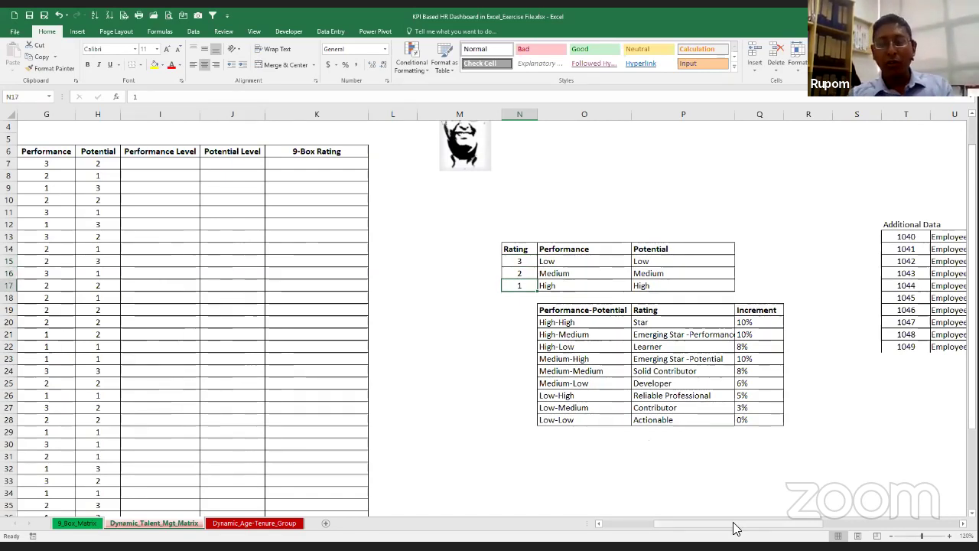
pyautogui.moveTo(713, 524); pyautogui.dragTo(696, 523)
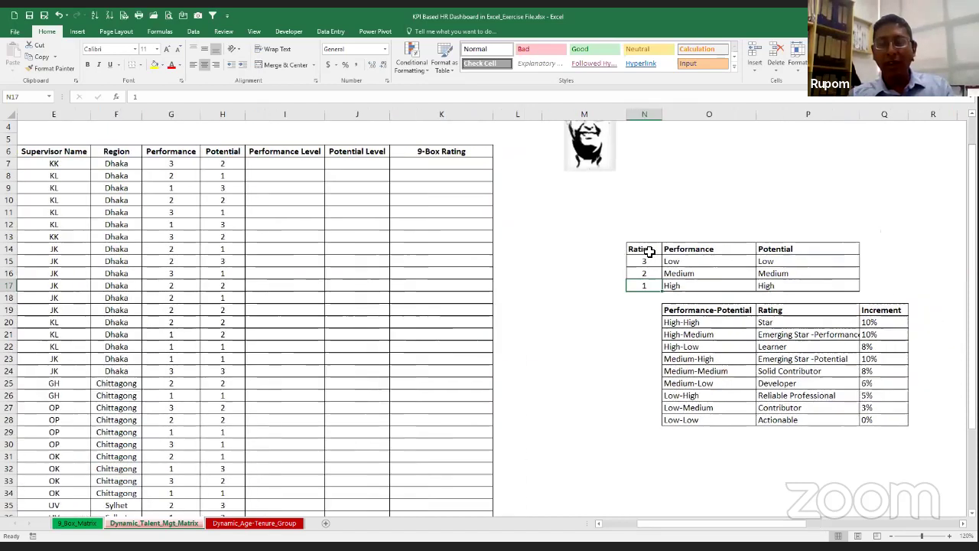
pyautogui.moveTo(644, 249); pyautogui.dragTo(795, 285)
pyautogui.moveTo(695, 311); pyautogui.dragTo(805, 407)
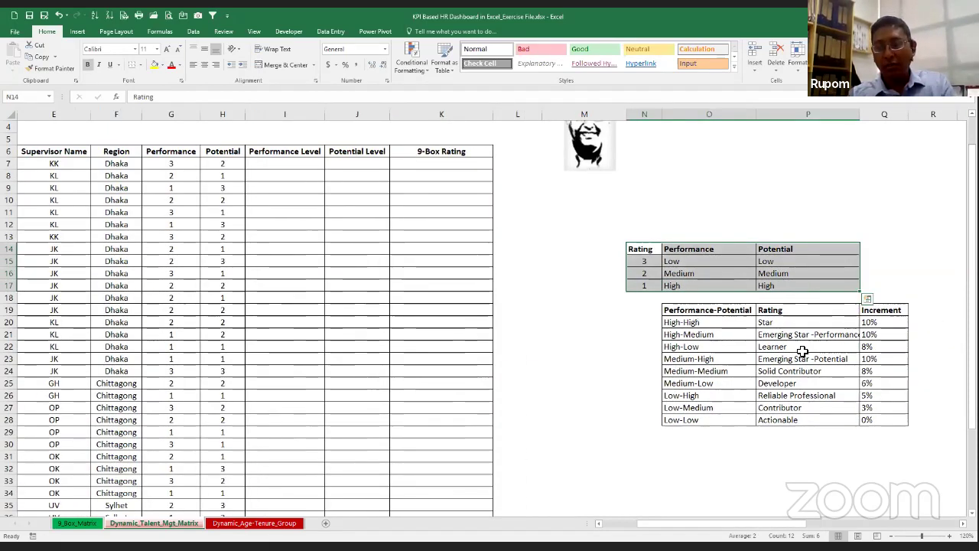
pyautogui.moveTo(805, 352); pyautogui.dragTo(860, 414)
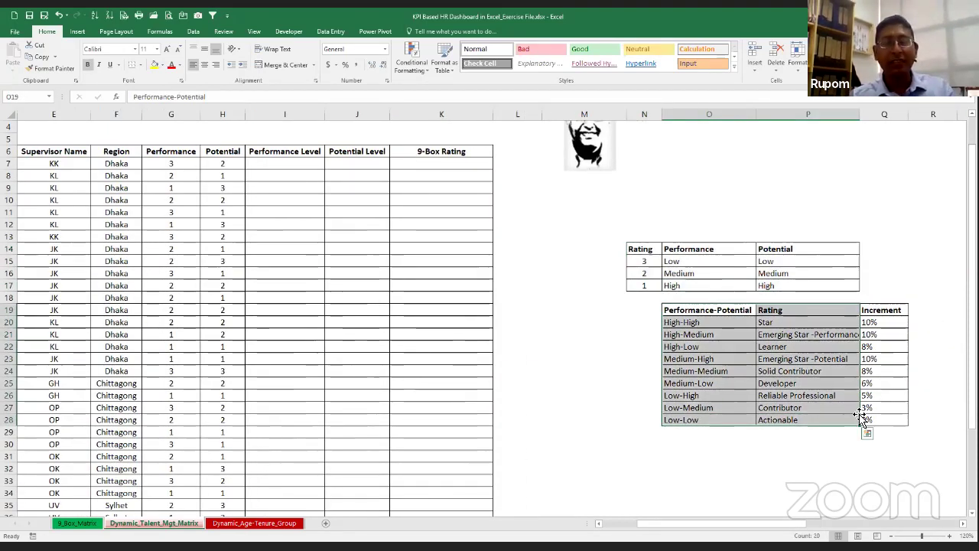
# - Convert the employee data range into a table with headers and name the table SourceDatabase
pyautogui.click(262, 165)
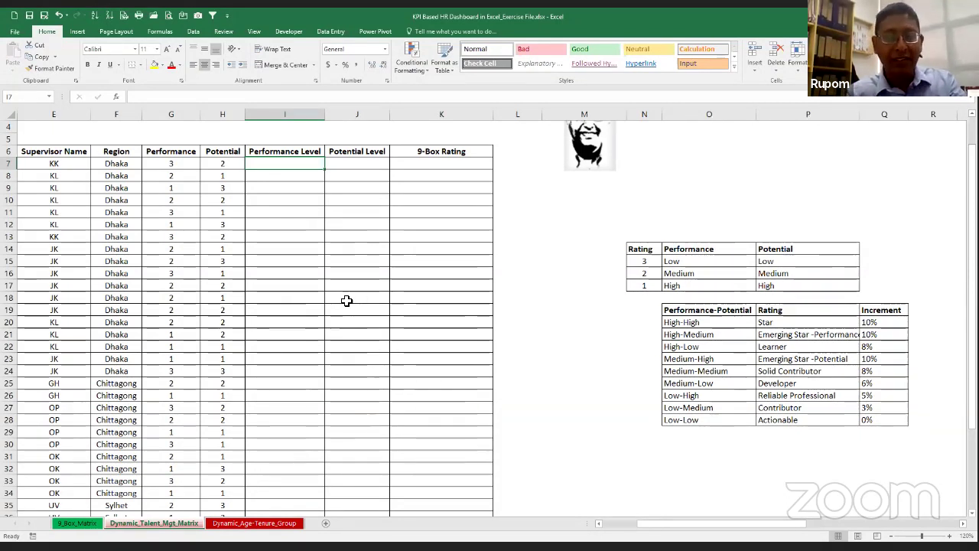
pyautogui.hotkey('ctrl', 't')
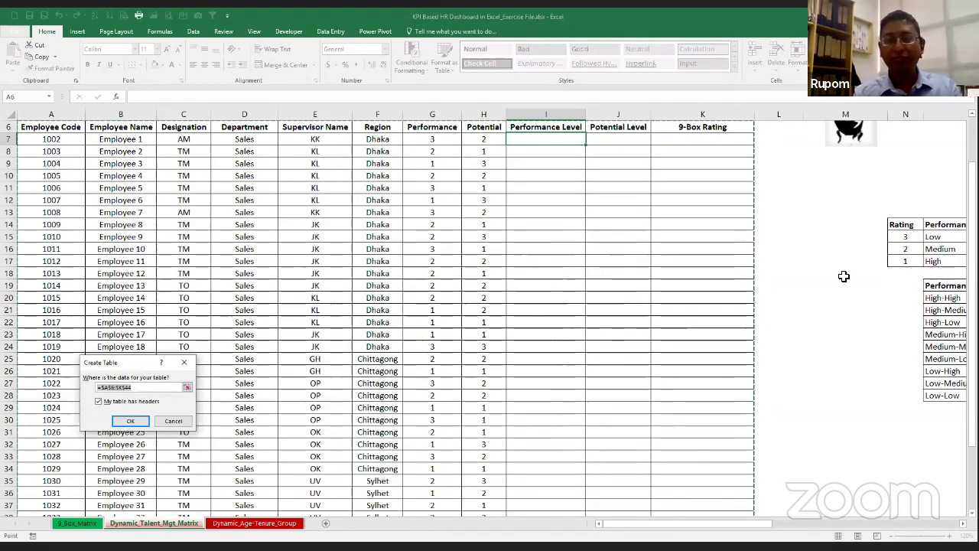
pyautogui.press('Return')
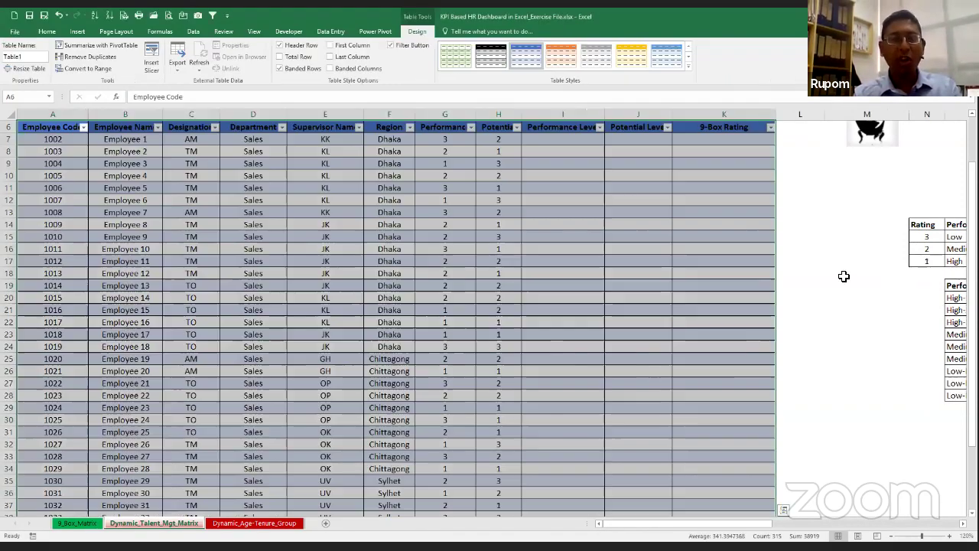
pyautogui.click(26, 57)
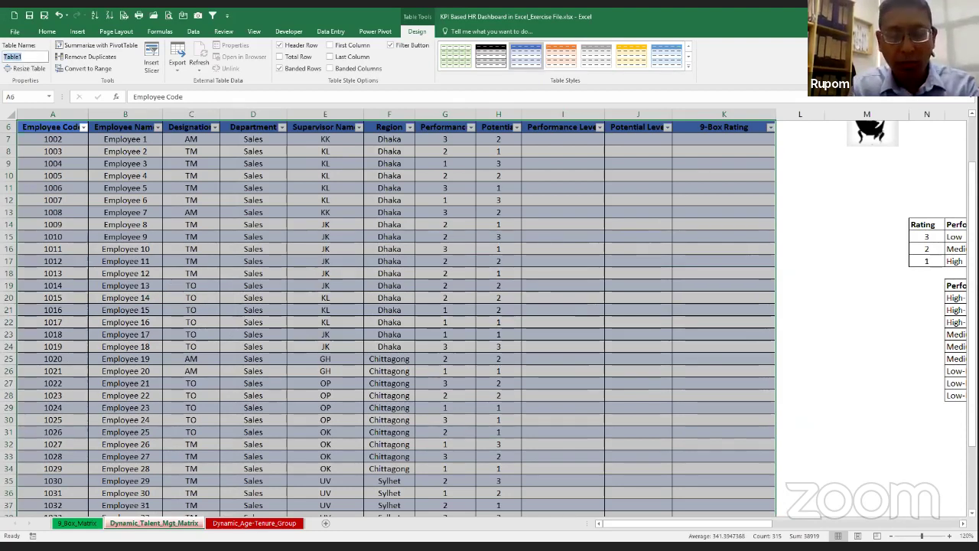
pyautogui.write('SourceDatabas')
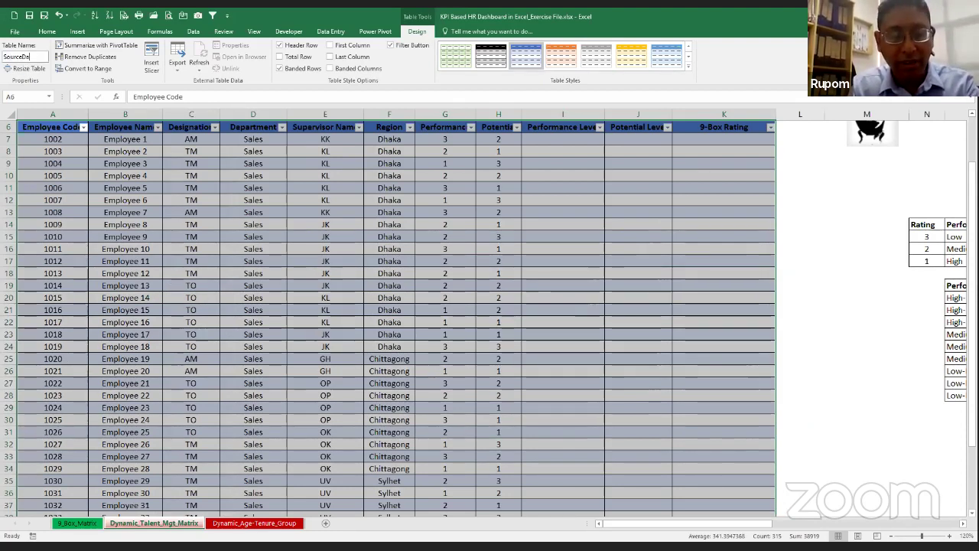
pyautogui.write('e')
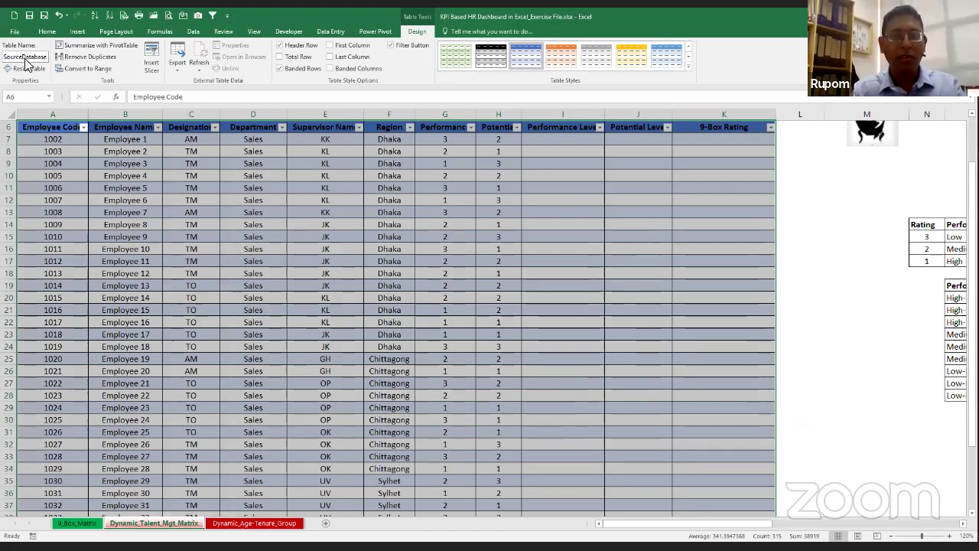
pyautogui.press('Return')
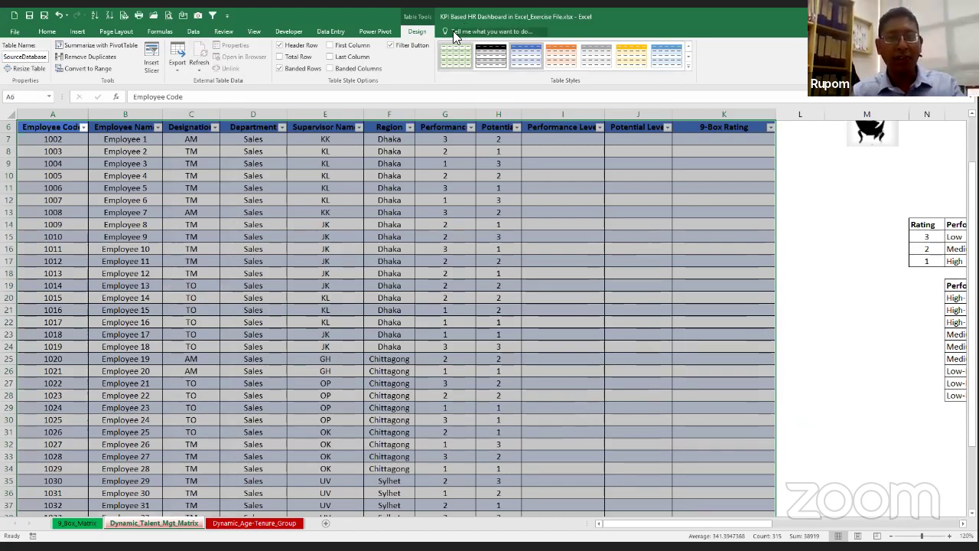
# - Load the SourceDatabase table into the Power Query Editor, dismissing the compatibility warning
pyautogui.click(193, 31)
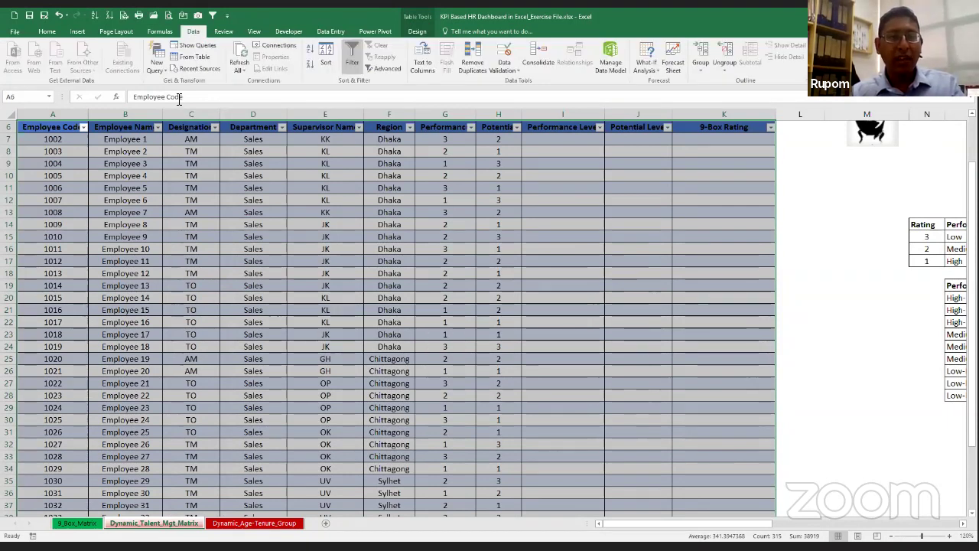
pyautogui.click(195, 58)
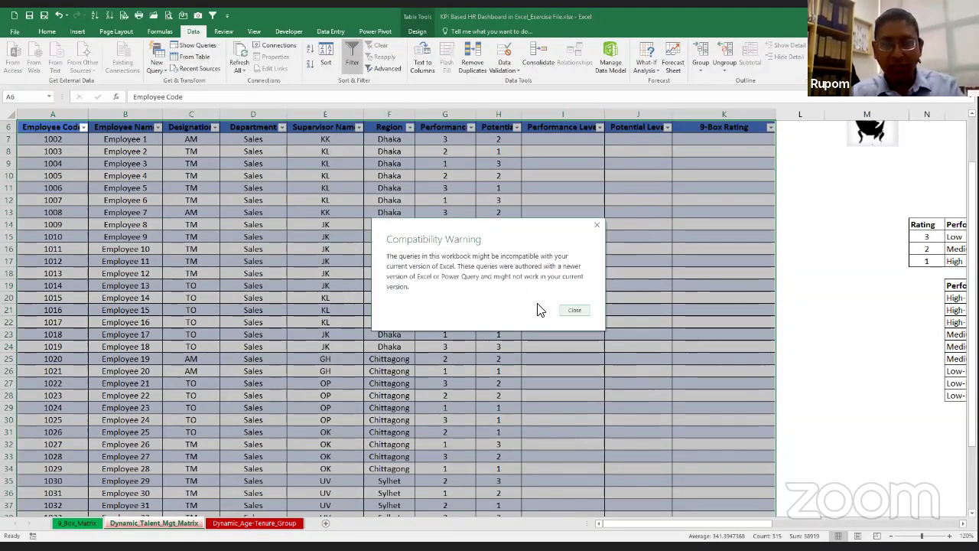
pyautogui.press('Escape')
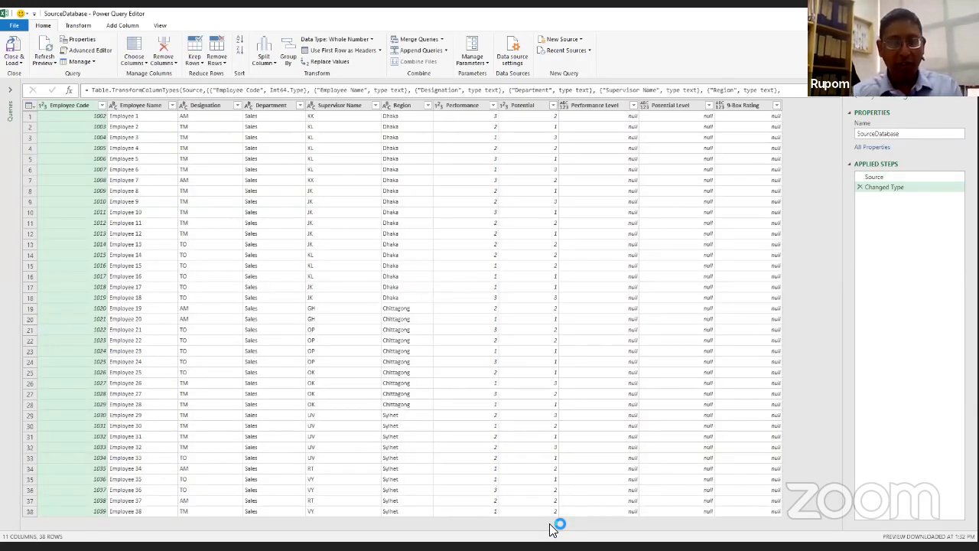
pyautogui.click(117, 130)
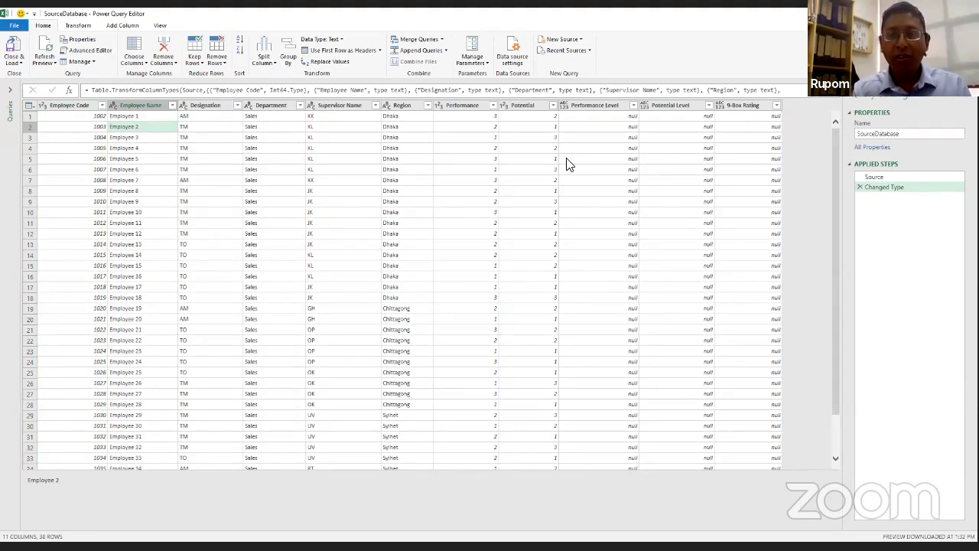
# - Remove the empty Performance Level, Potential Level and 9-Box Rating columns from the query
pyautogui.click(599, 107)
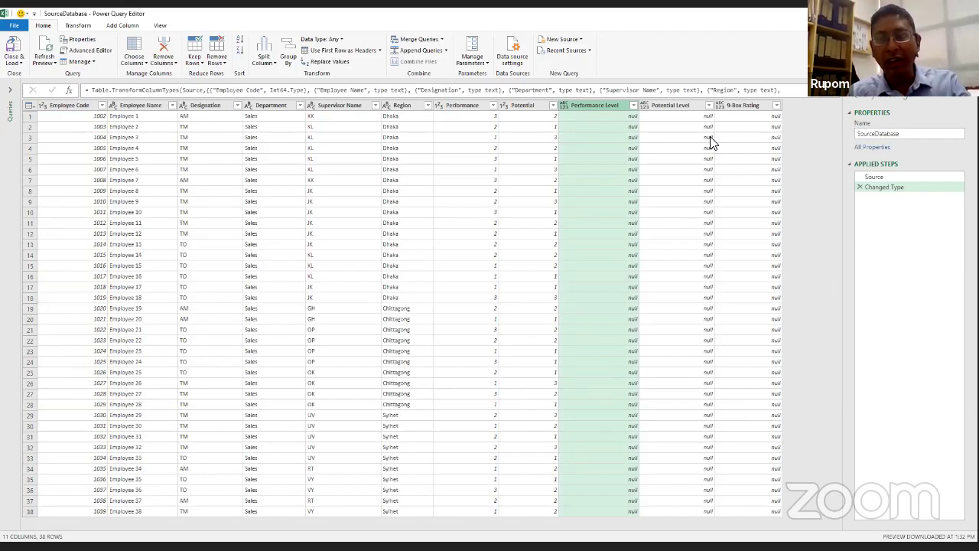
pyautogui.keyDown('shift'); pyautogui.click(747, 105); pyautogui.keyUp('shift')
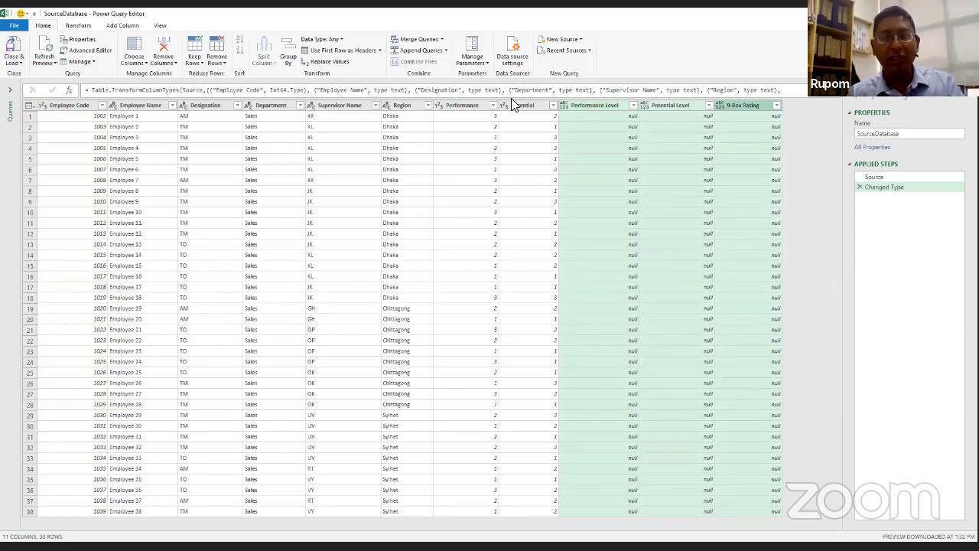
pyautogui.click(163, 47)
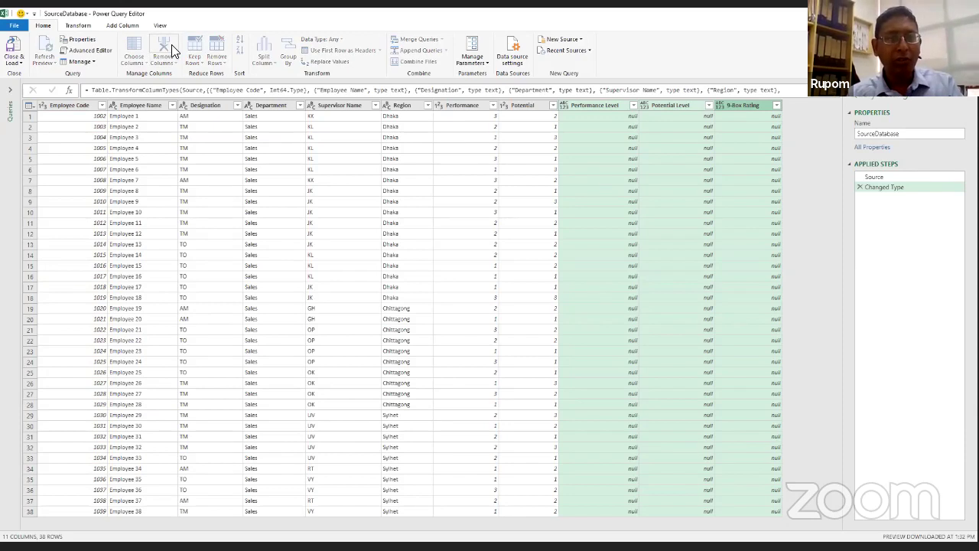
# - Start a column from examples based only on the Performance column, entering Low as the first row's example for score 3
pyautogui.click(463, 107)
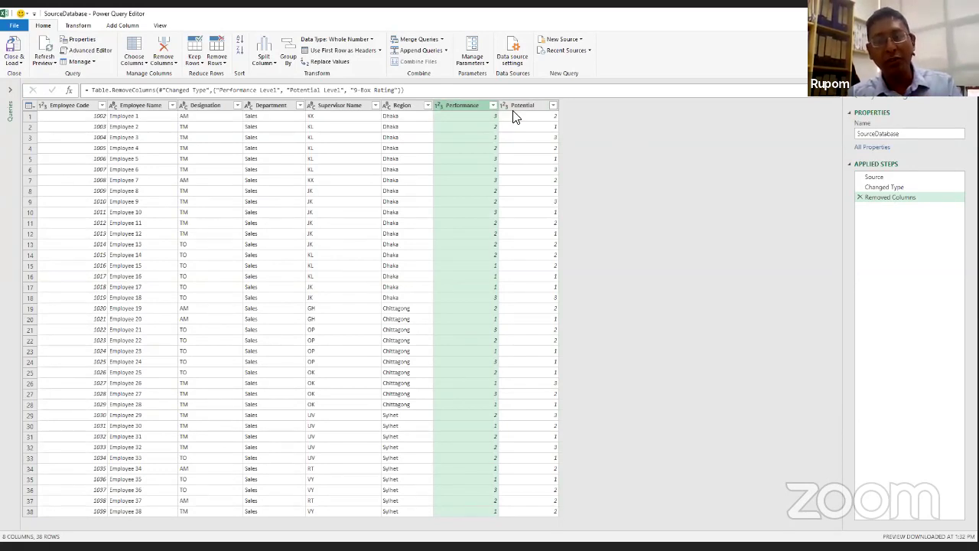
pyautogui.click(127, 26)
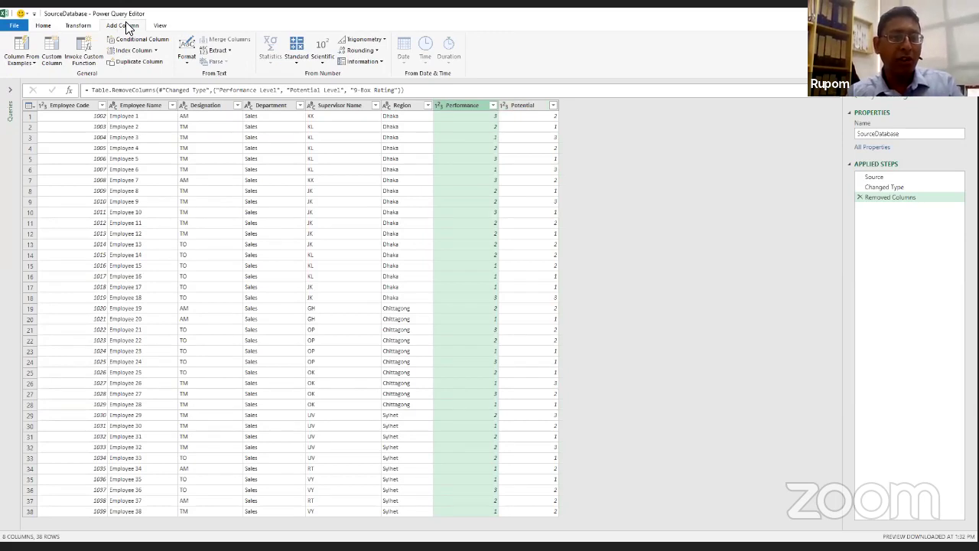
pyautogui.click(32, 64)
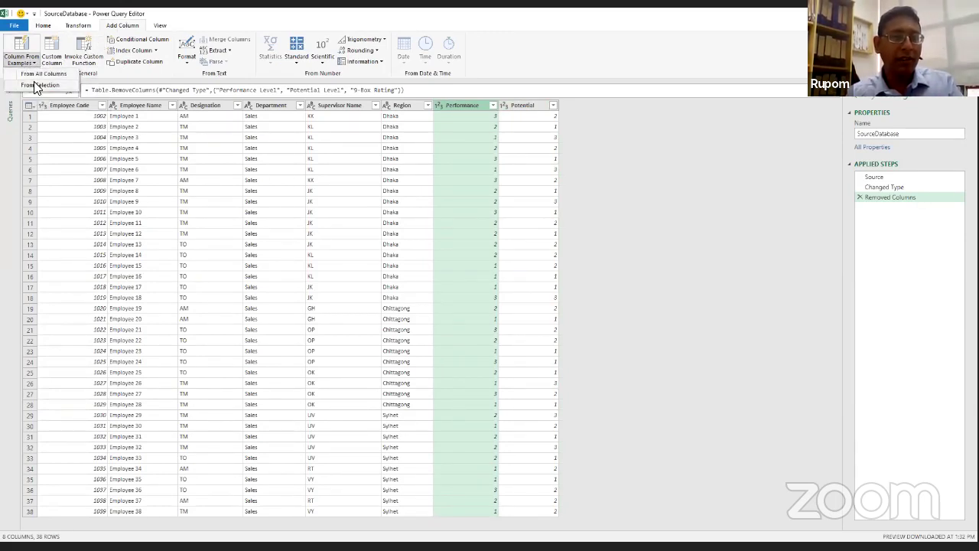
pyautogui.click(35, 86)
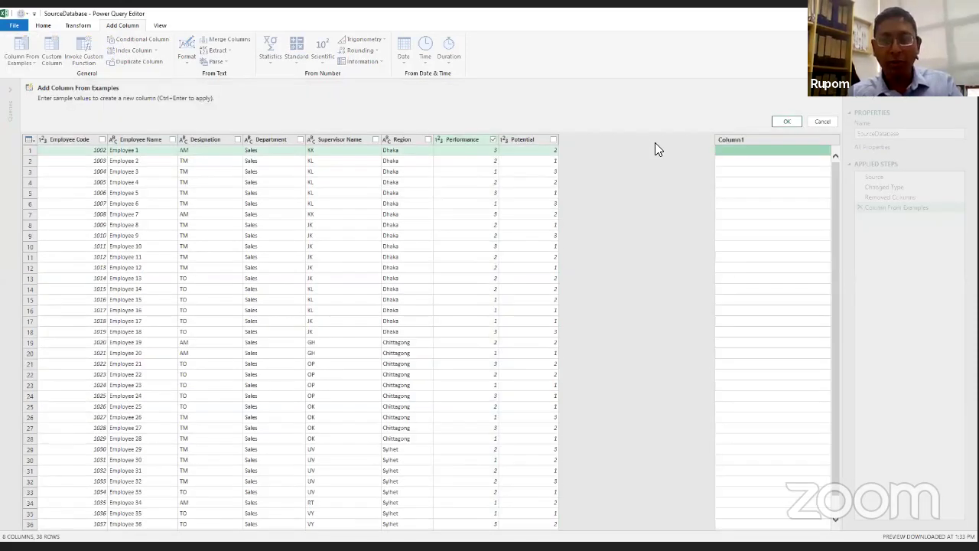
pyautogui.click(744, 150)
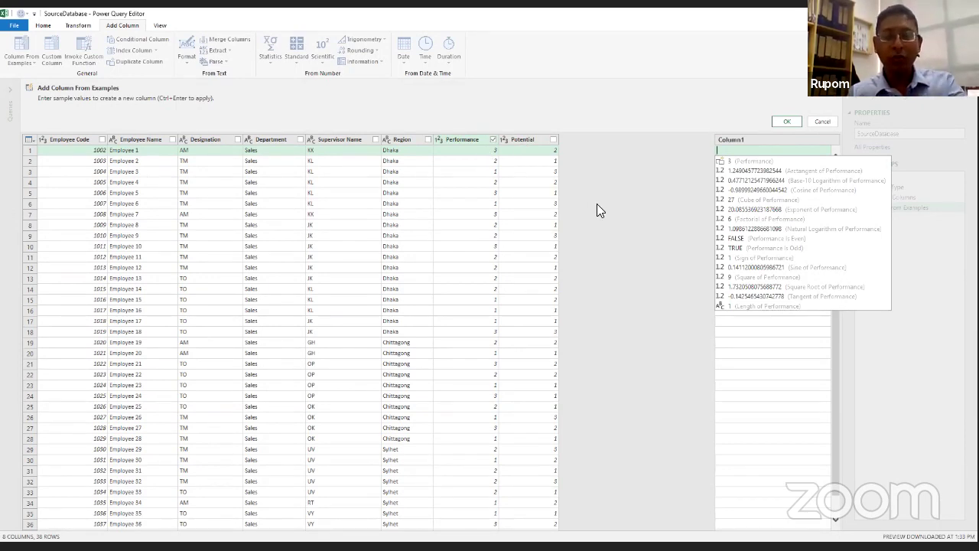
pyautogui.write('Low')
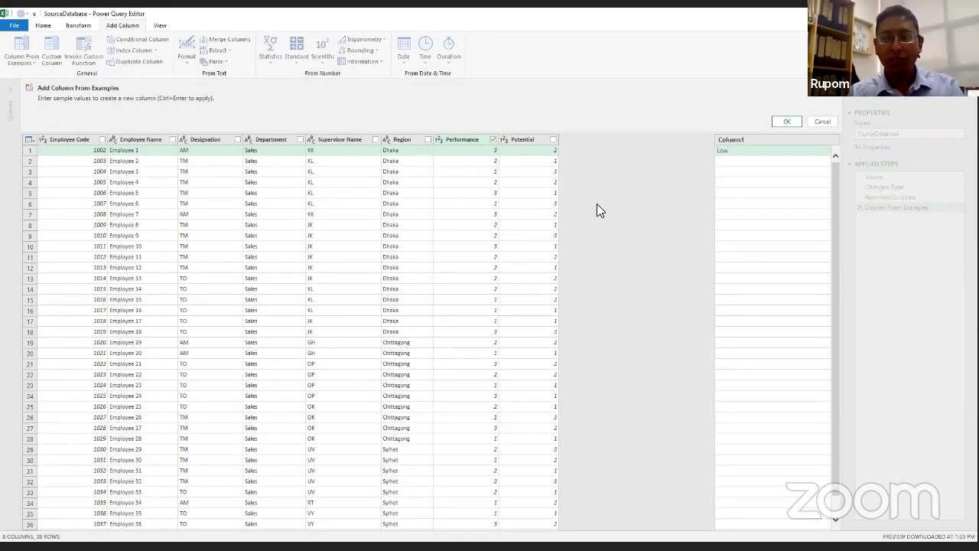
pyautogui.press('Return')
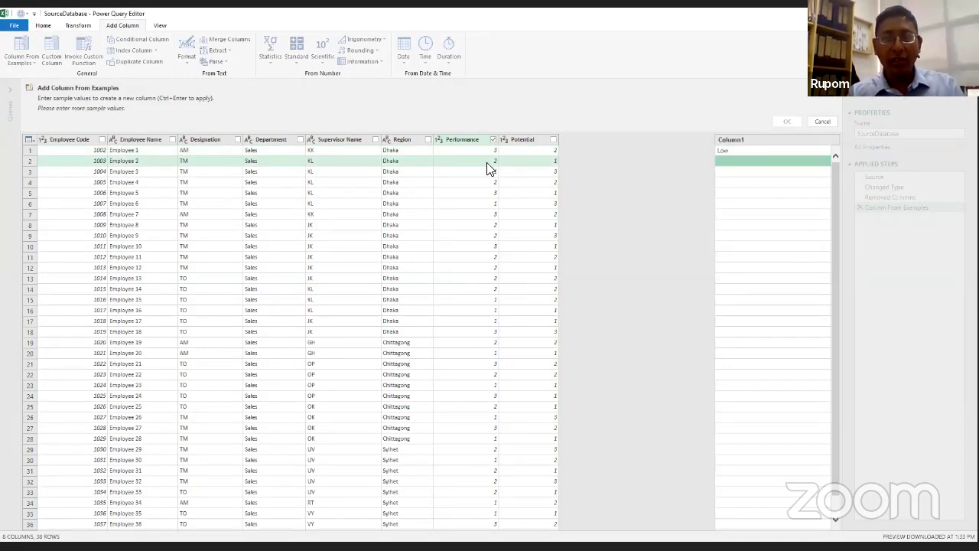
# - Enter Medium as the new column's example for Performance score 2 and High for score 1
pyautogui.click(730, 162)
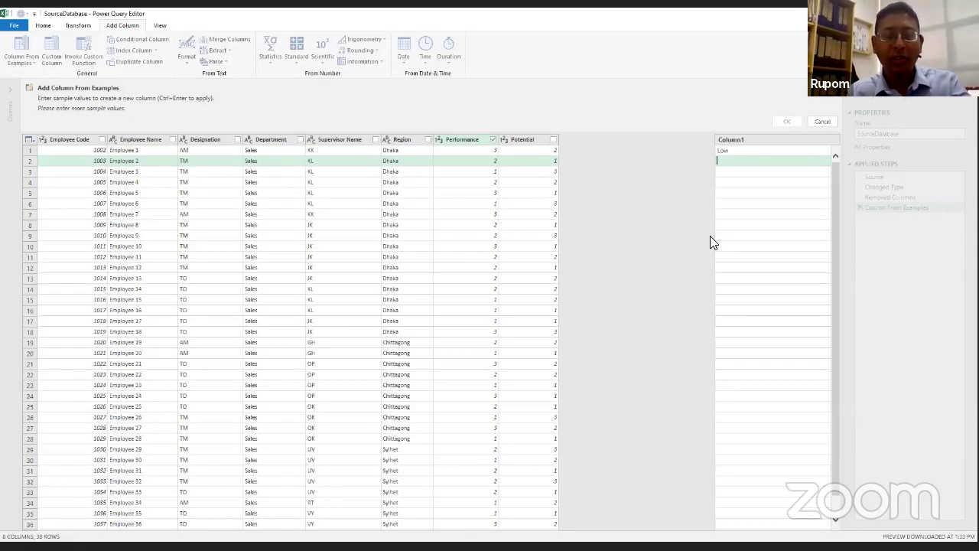
pyautogui.write('Me')
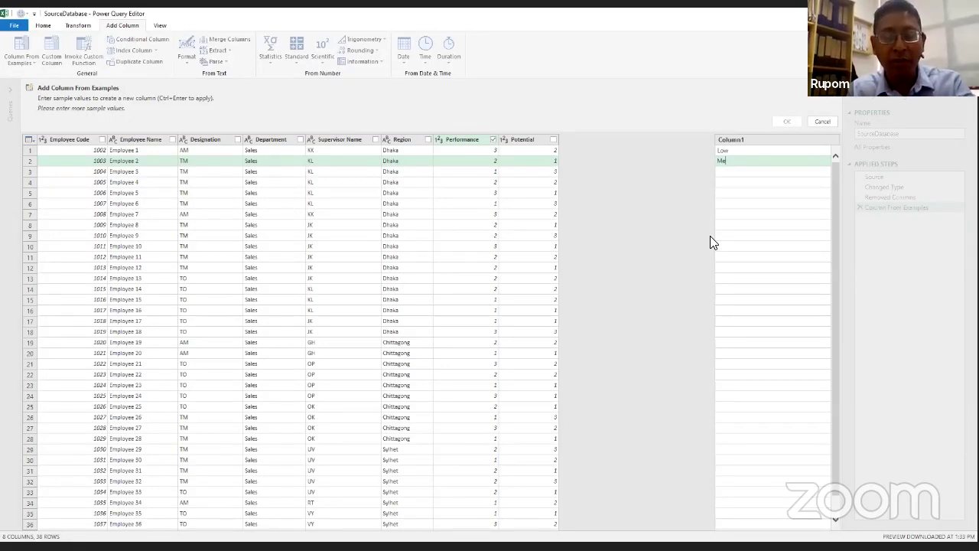
pyautogui.write('dium')
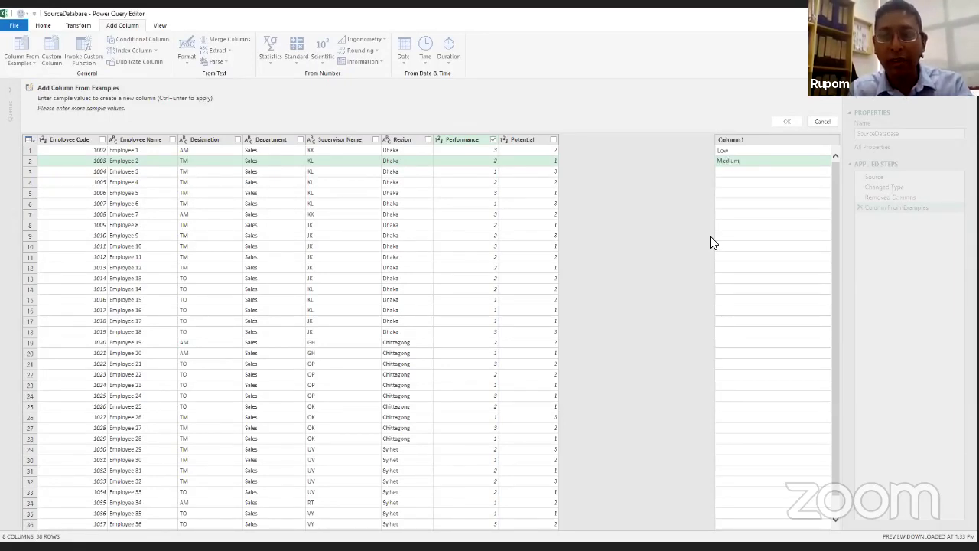
pyautogui.press('Return')
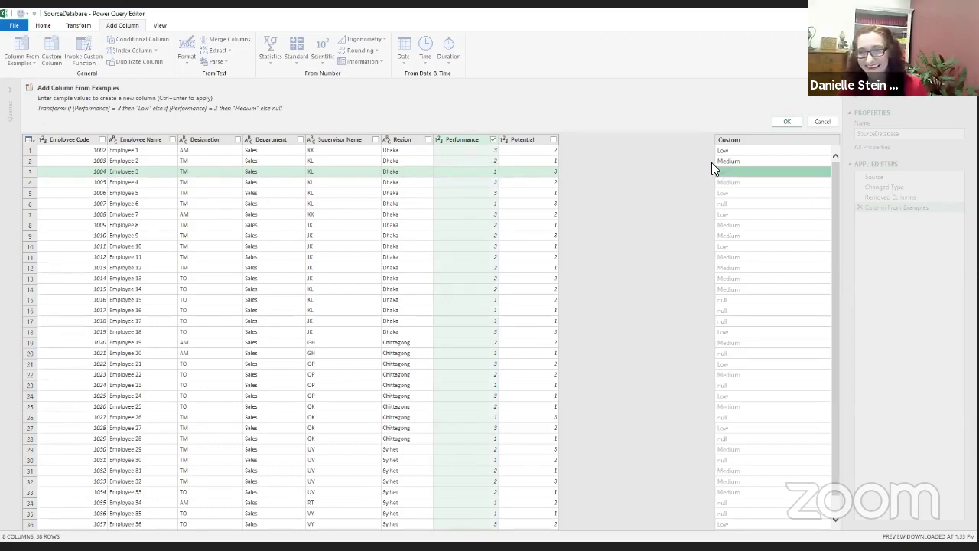
pyautogui.click(739, 171)
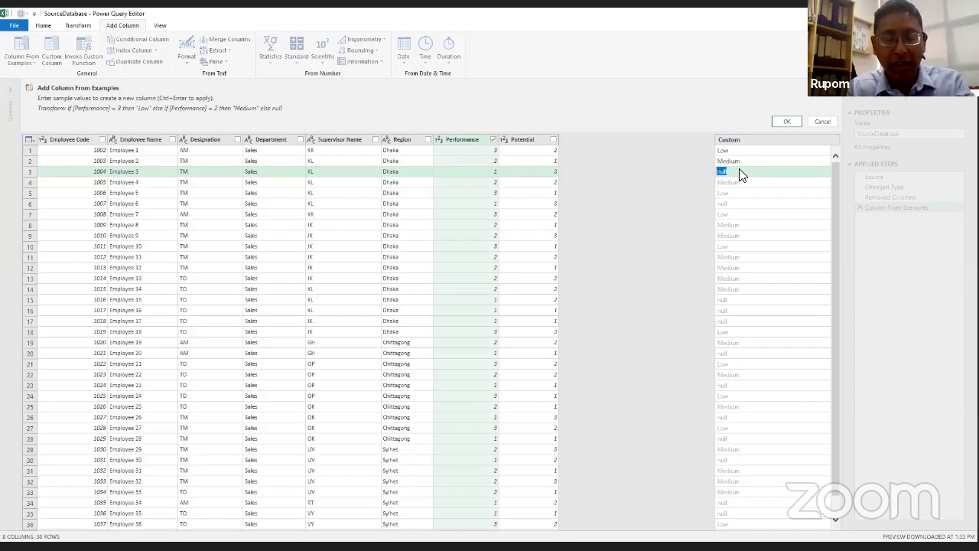
pyautogui.write('High')
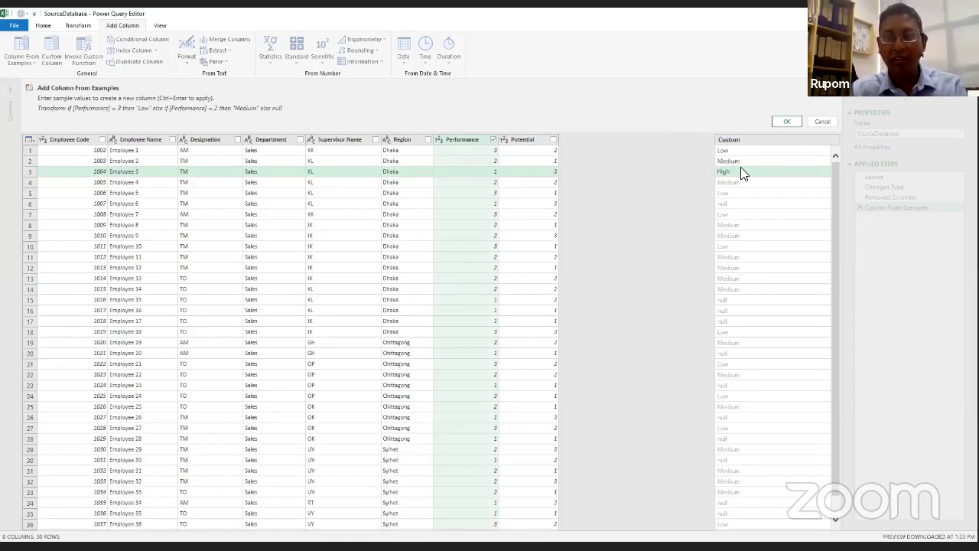
pyautogui.press('Return')
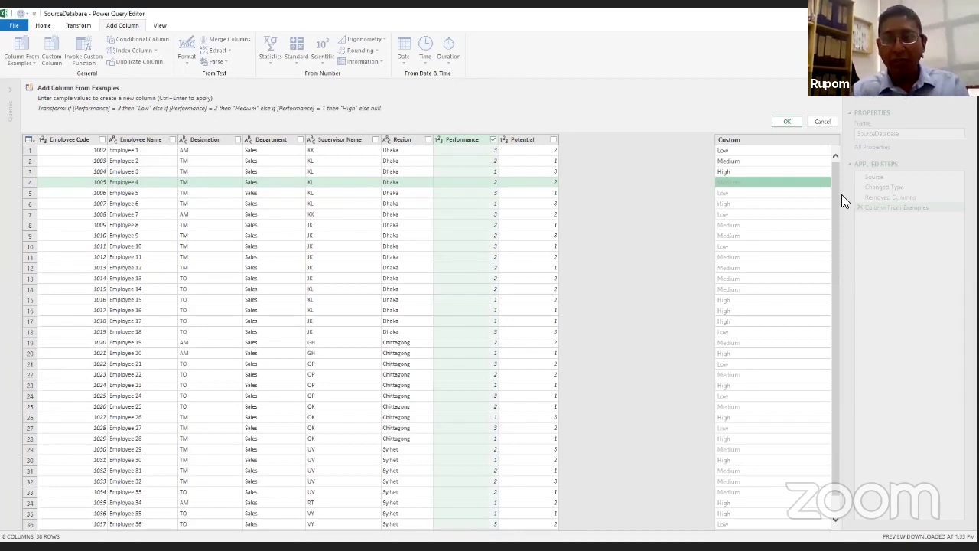
# - Check the Low, Medium and High values suggested from Performance and add the example-based column to the query
pyautogui.moveTo(835, 196); pyautogui.dragTo(841, 311)
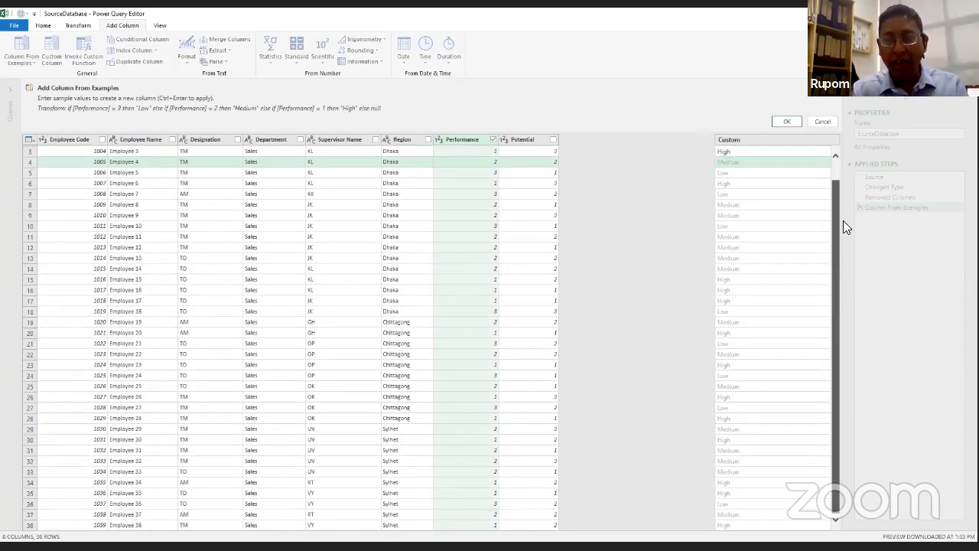
pyautogui.scroll(1, 790, 184)
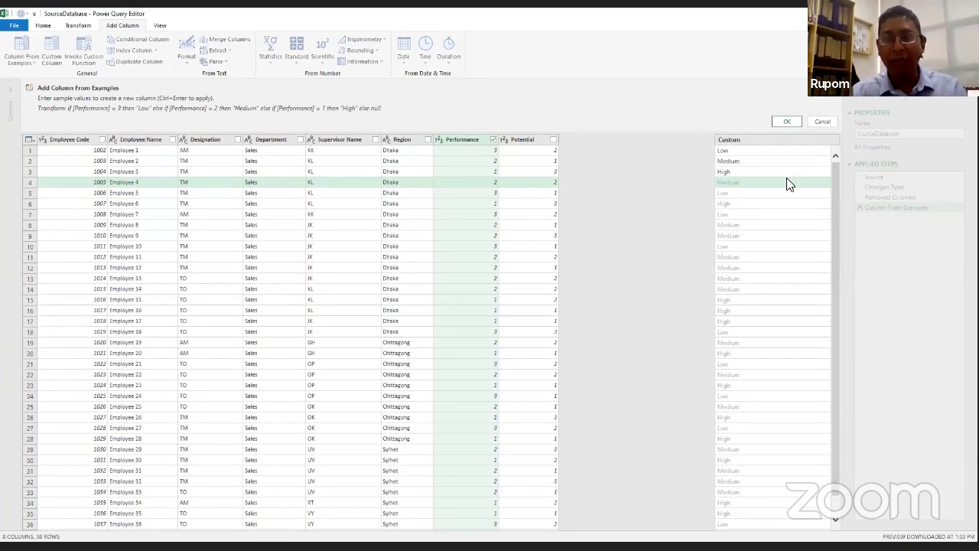
pyautogui.click(788, 122)
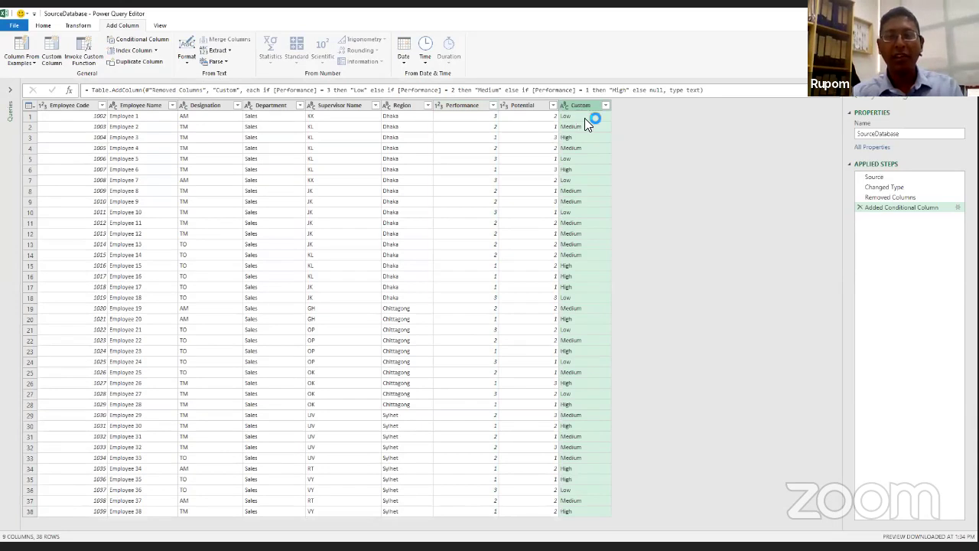
# - Rename the new performance-based column to Performance Rating
pyautogui.doubleClick(587, 107)
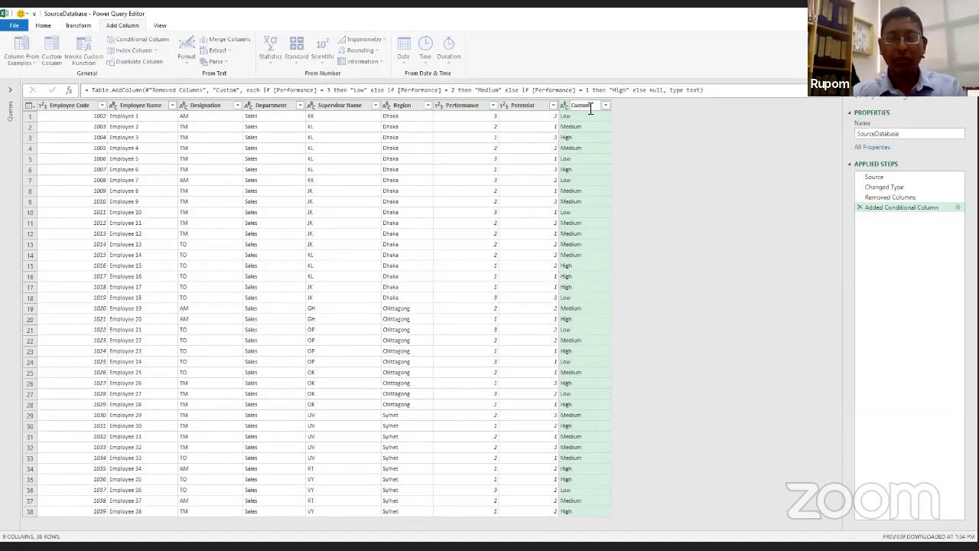
pyautogui.moveTo(599, 109); pyautogui.dragTo(544, 98)
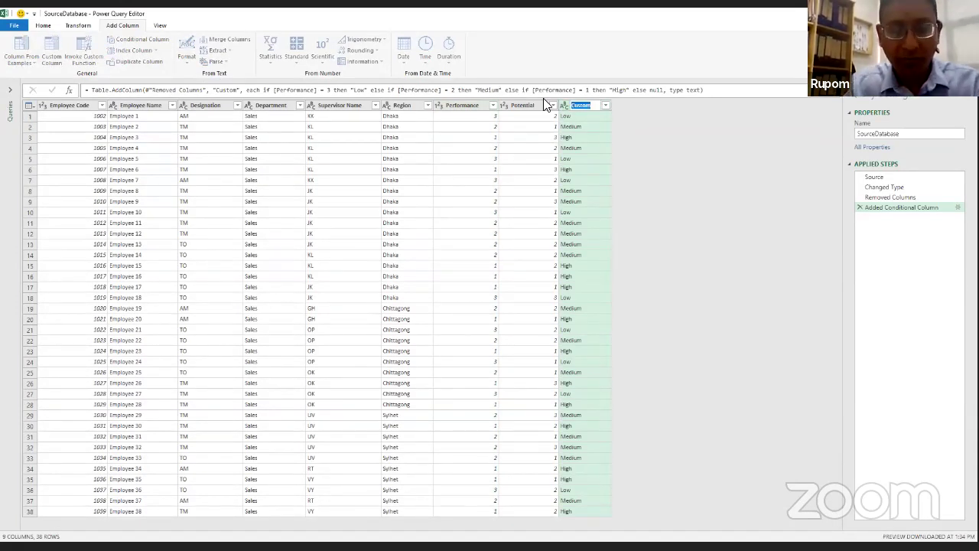
pyautogui.write('e')
pyautogui.press('BackSpace')
pyautogui.write('Pe')
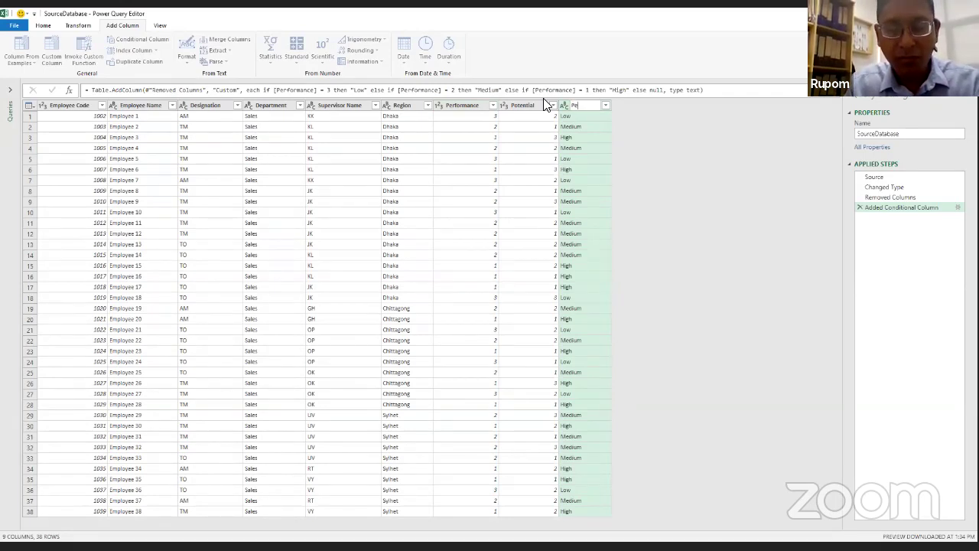
pyautogui.write('rformance Rati')
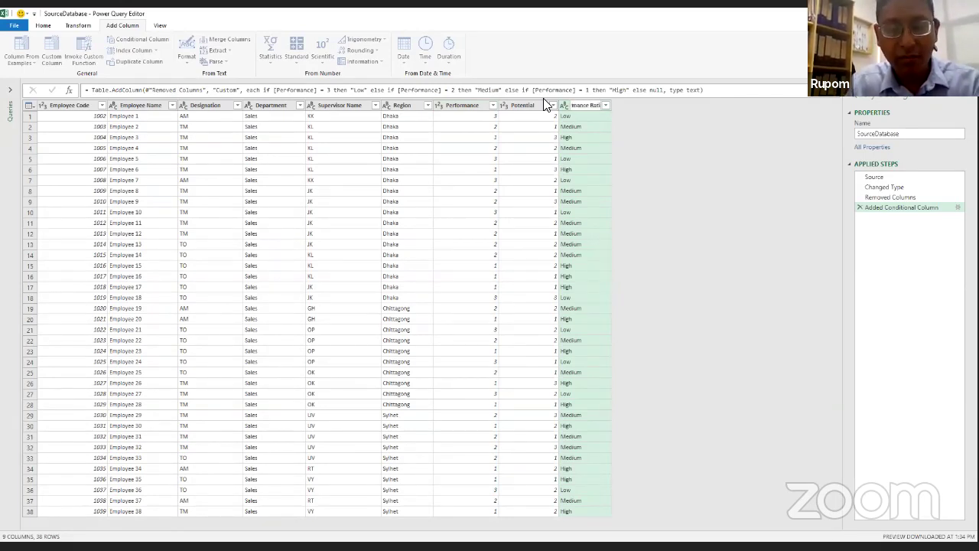
pyautogui.write('ng')
pyautogui.press('Return')
# - Start a column from examples based only on the Potential column, entering Medium as the first row's example for score 2
pyautogui.click(524, 105)
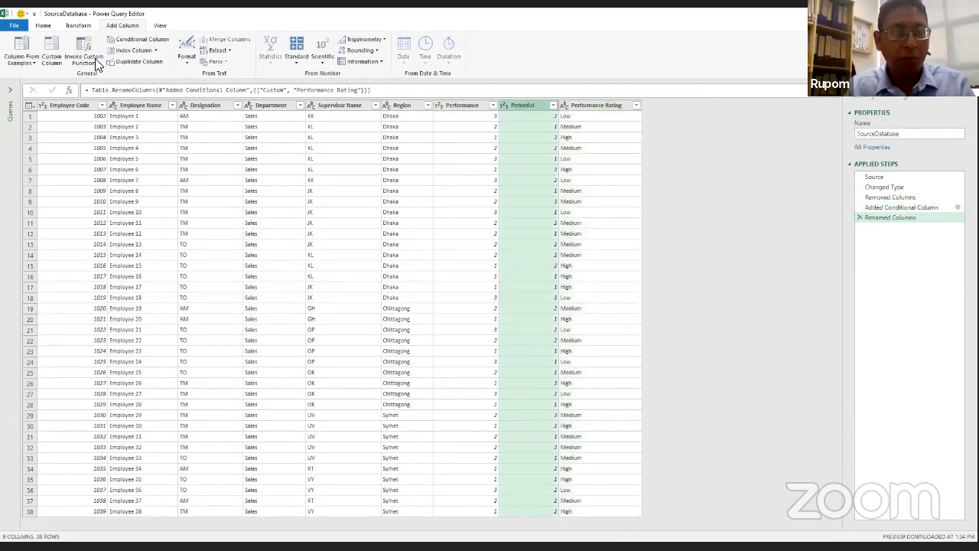
pyautogui.click(27, 64)
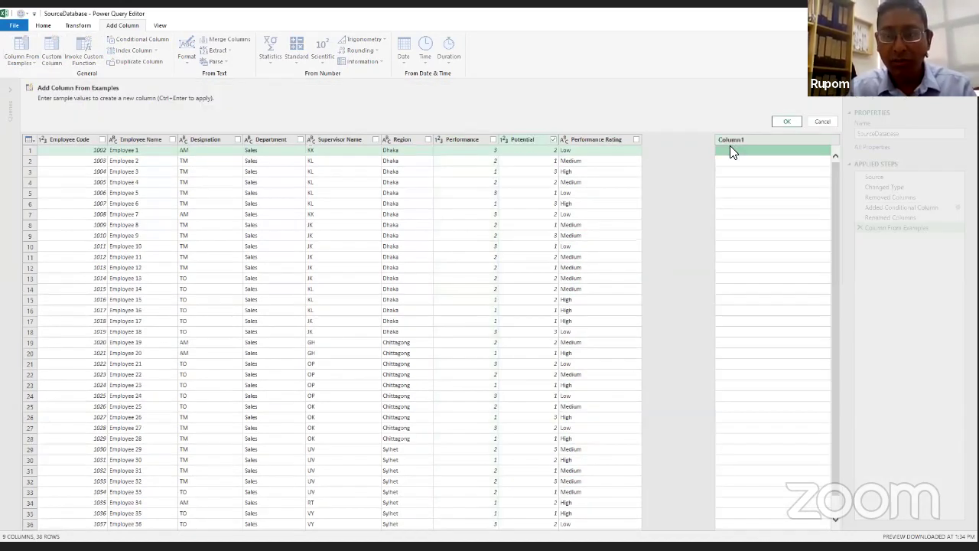
pyautogui.click(730, 147)
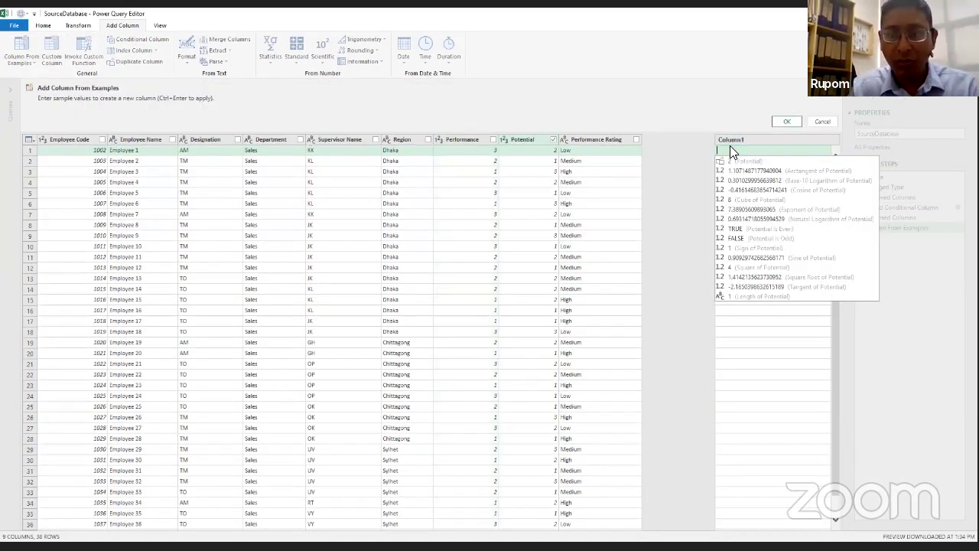
pyautogui.write('Medium')
pyautogui.press('Return')
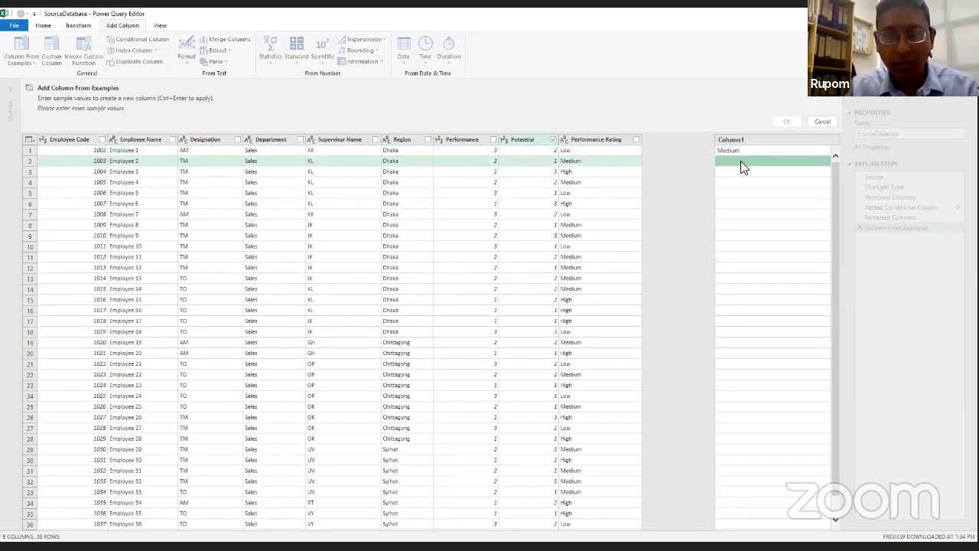
# - Enter High as the example for Potential score 1 and Low for score 3, and add the column to the query
pyautogui.click(740, 166)
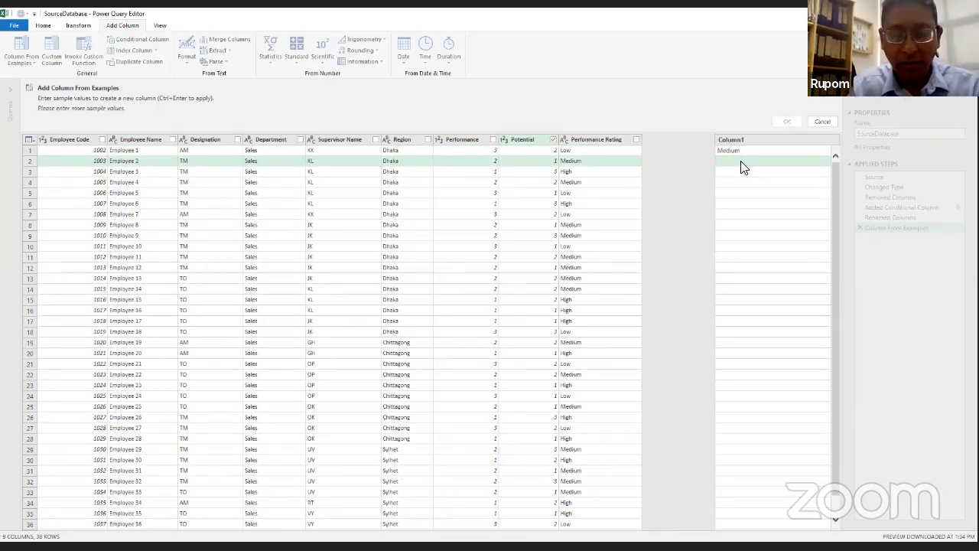
pyautogui.write('High')
pyautogui.press('Return')
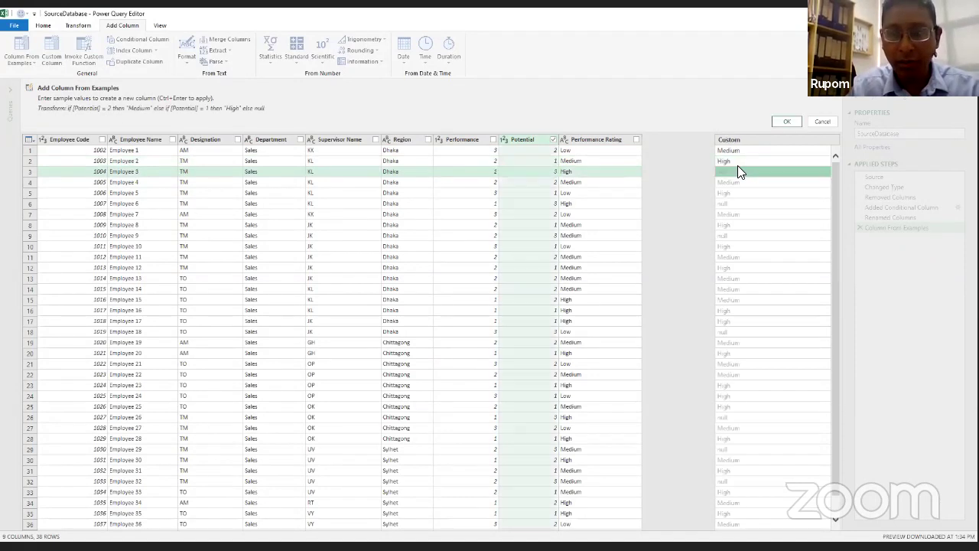
pyautogui.click(738, 170)
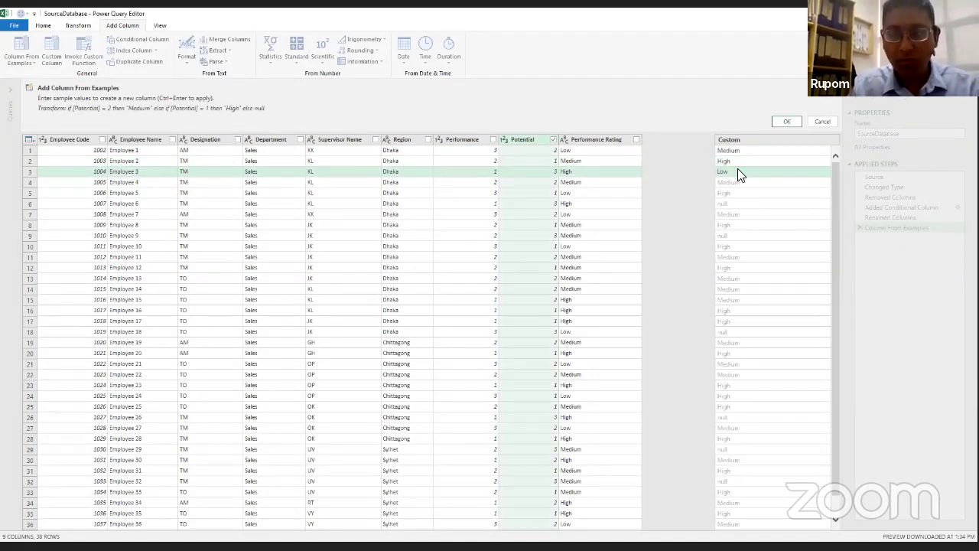
pyautogui.write('Low')
pyautogui.press('Return')
pyautogui.click(788, 125)
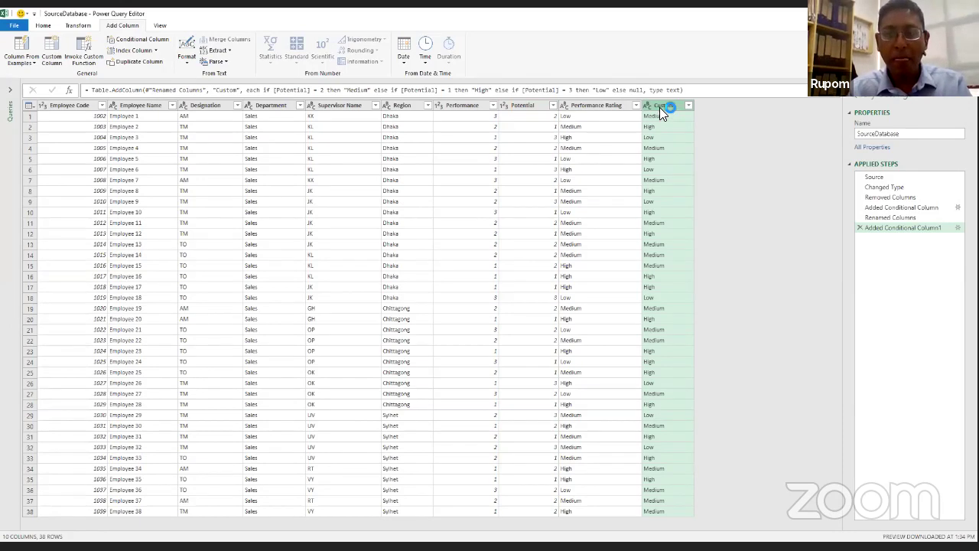
# - Rename the new potential-based column to Potential Rating
pyautogui.doubleClick(660, 107)
pyautogui.write('Poten')
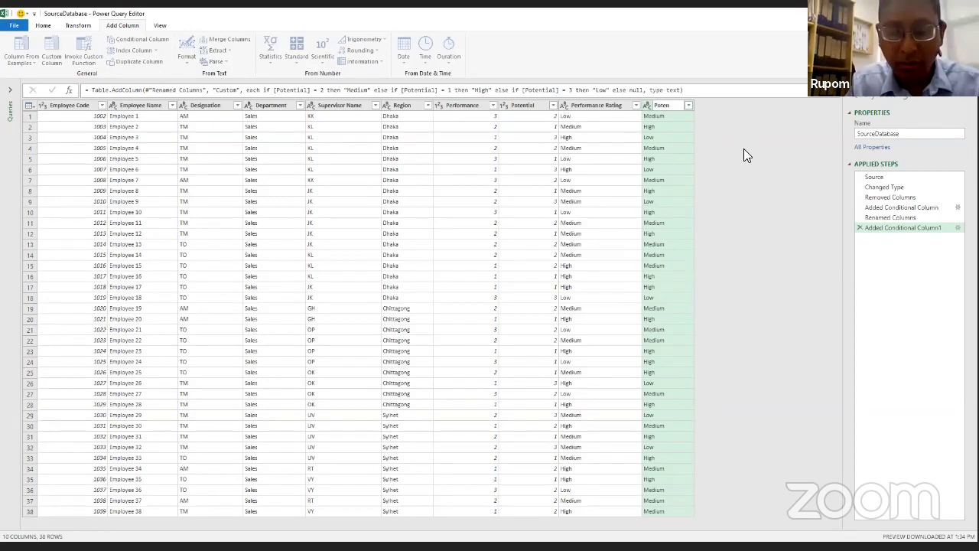
pyautogui.write('tial Rating')
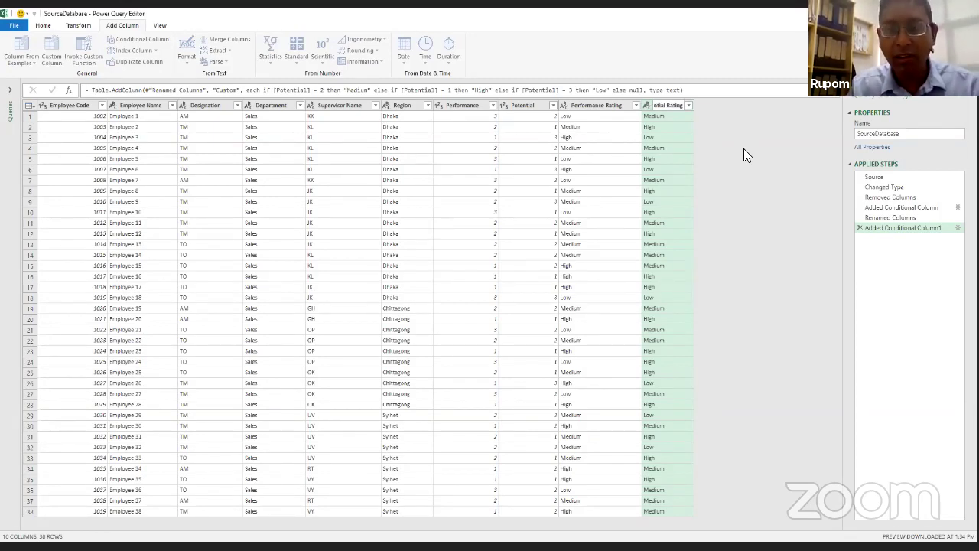
pyautogui.press('Return')
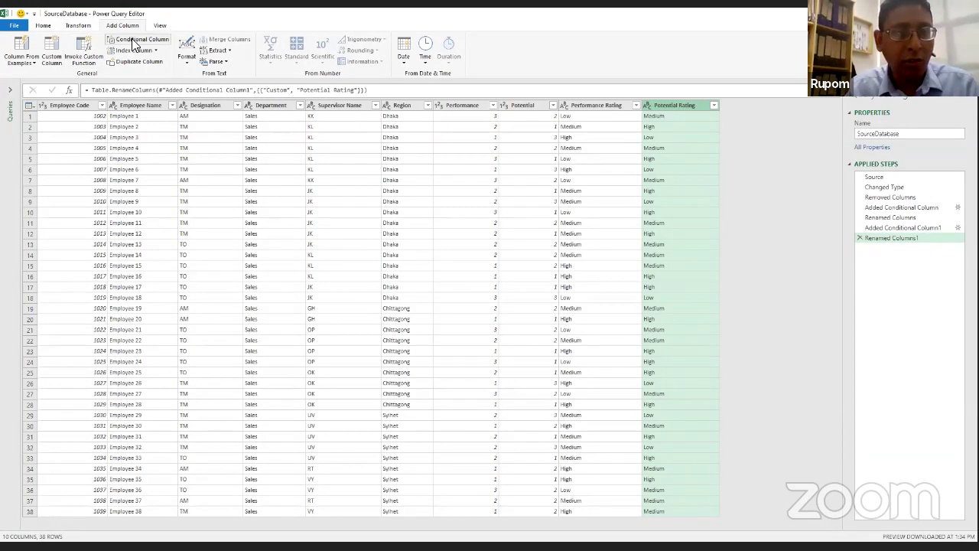
# - Start a custom column named NineBox Rating
pyautogui.click(57, 65)
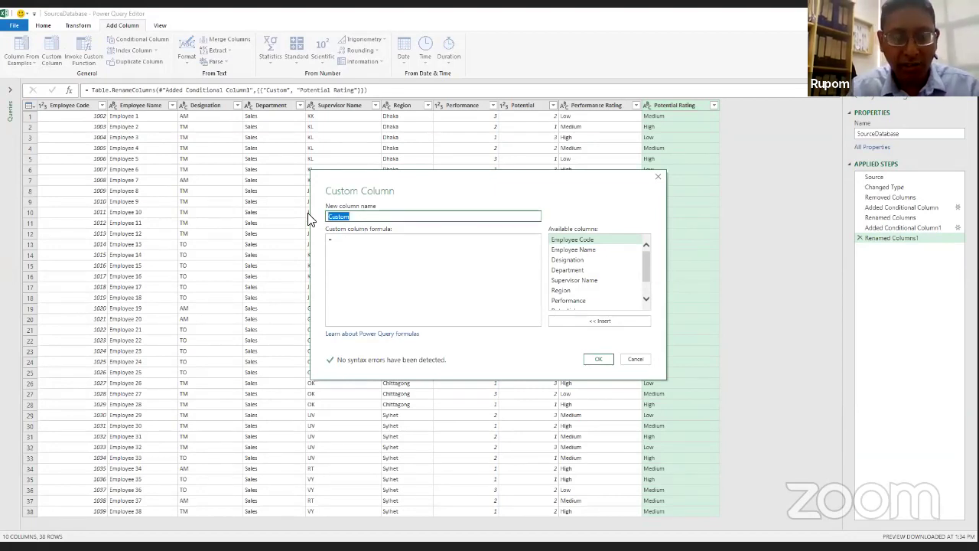
pyautogui.write('NineBo')
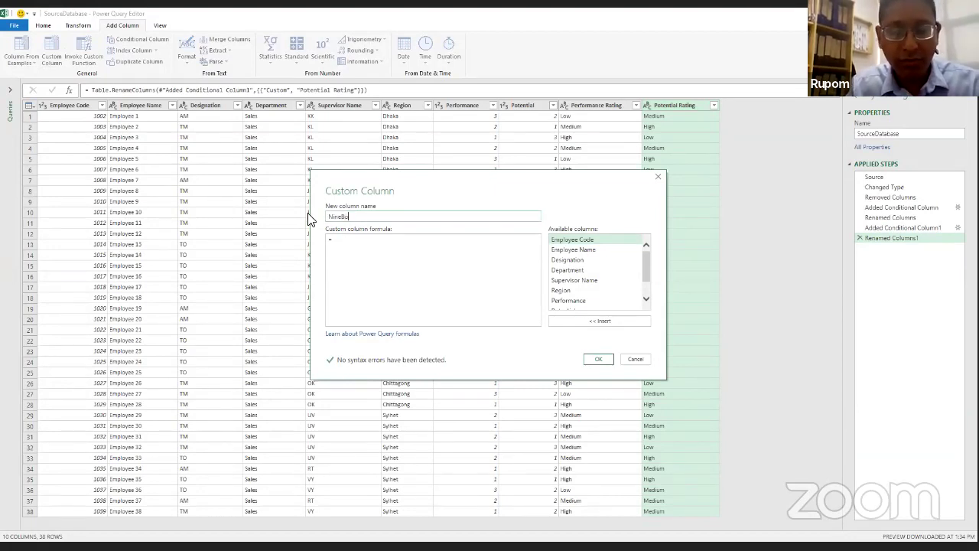
pyautogui.write('x Ra')
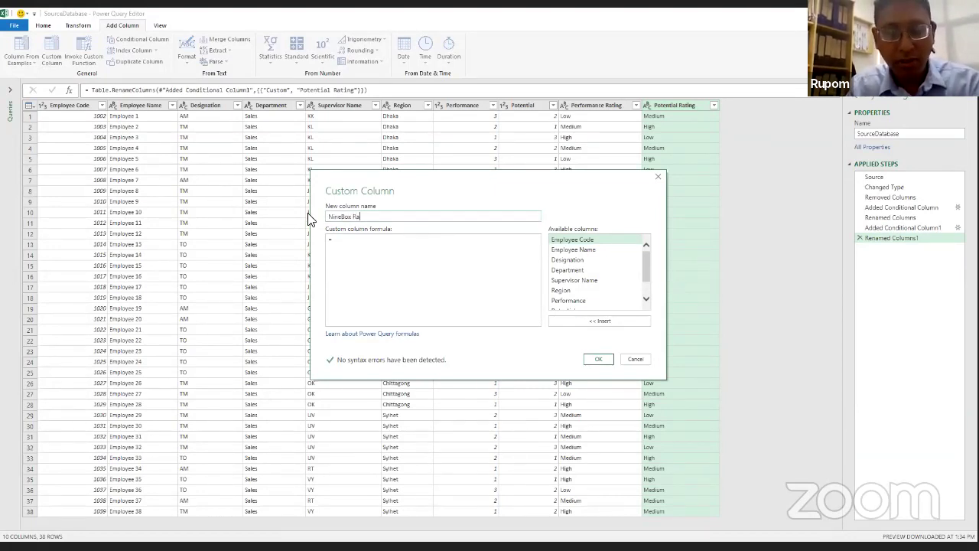
pyautogui.write('ting')
# - Define the custom column's formula as [Performance Rating]&"-"&[Potential Rating] and add it to the query
pyautogui.click(344, 238)
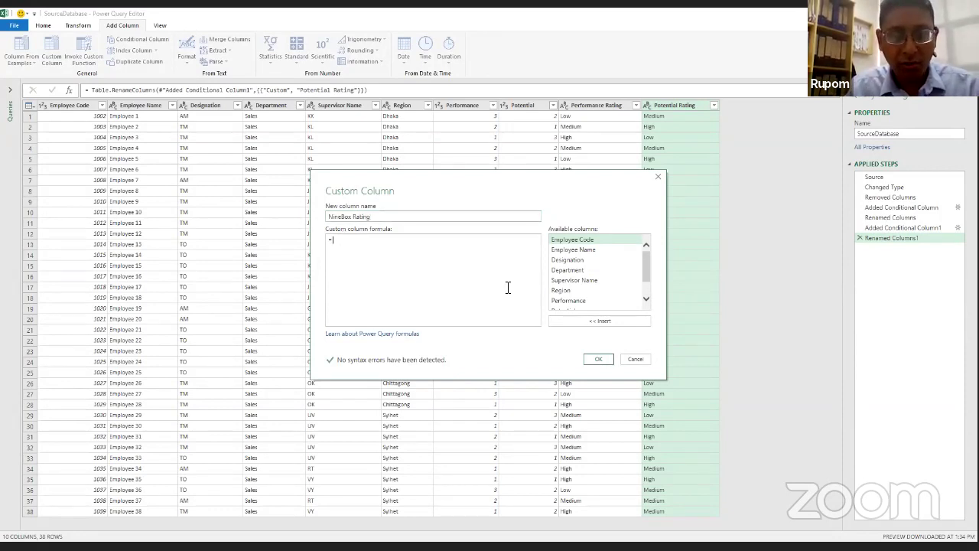
pyautogui.moveTo(649, 268); pyautogui.dragTo(649, 300)
pyautogui.doubleClick(600, 295)
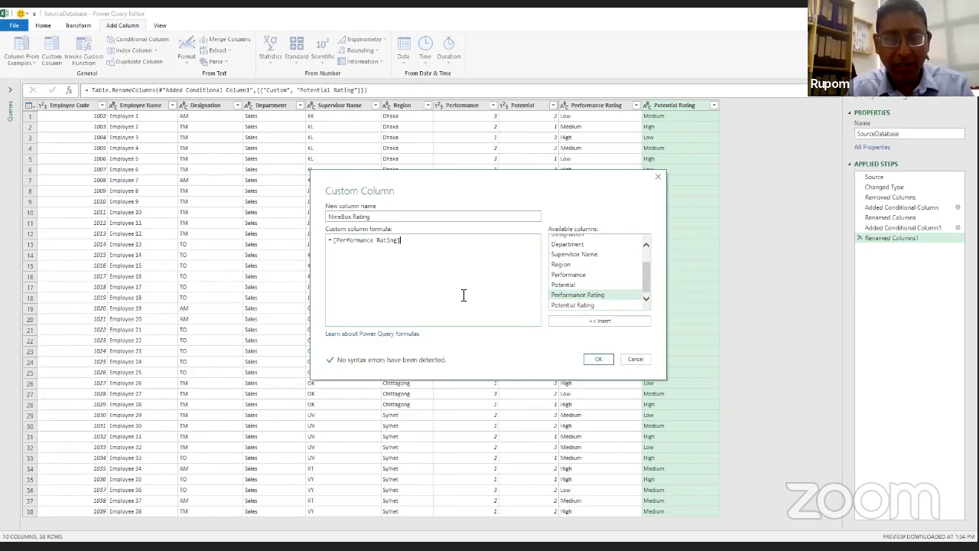
pyautogui.write('&')
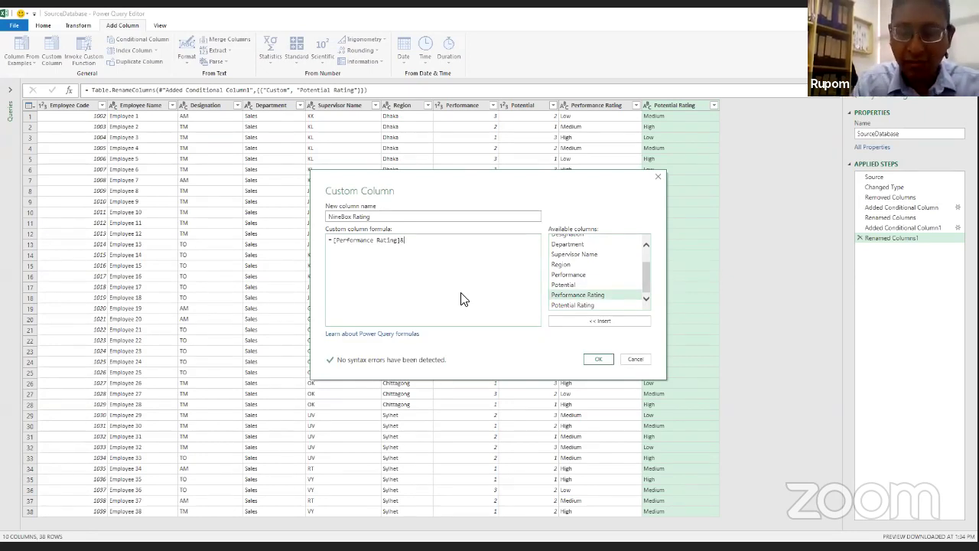
pyautogui.write('"')
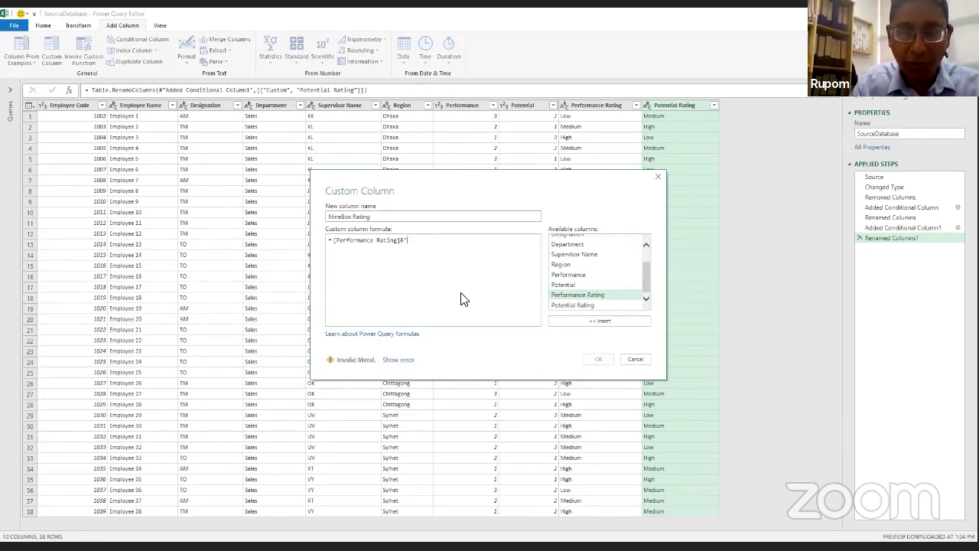
pyautogui.write('-"&')
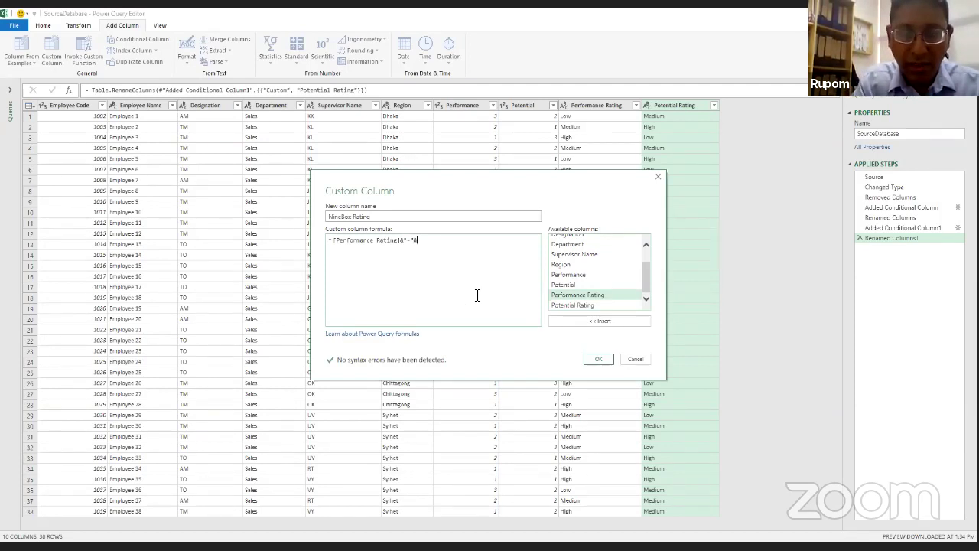
pyautogui.doubleClick(564, 306)
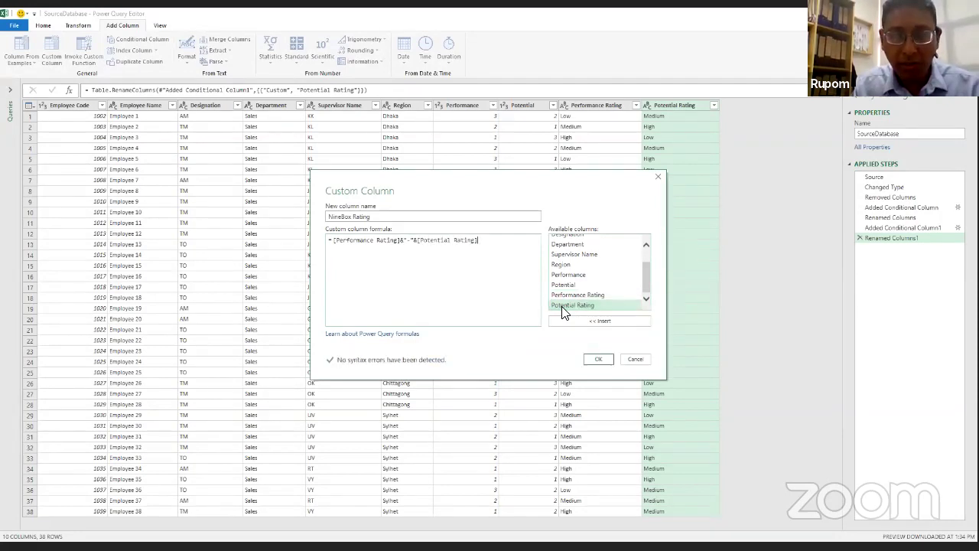
pyautogui.click(601, 367)
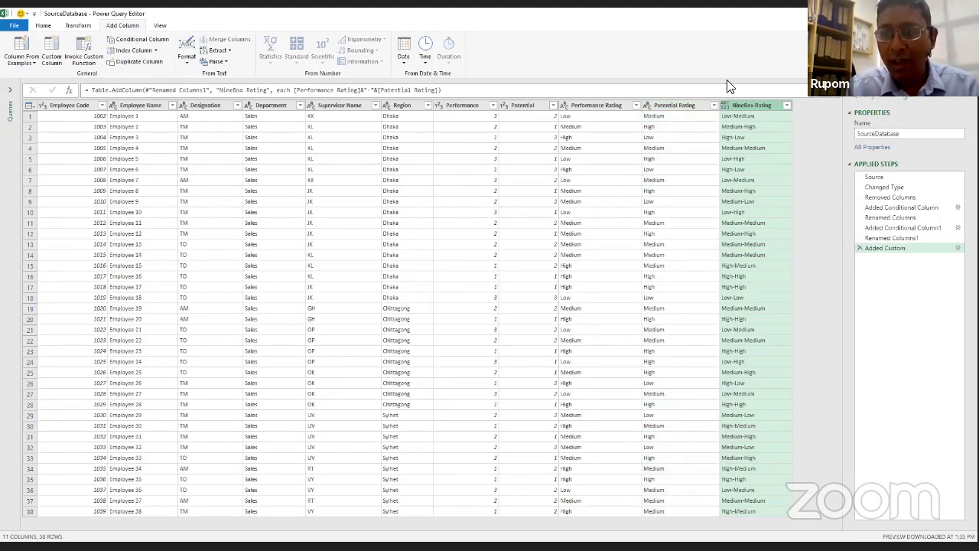
# - Close the query editor and load the SourceDatabase query to the workbook as a connection only
pyautogui.click(891, 135)
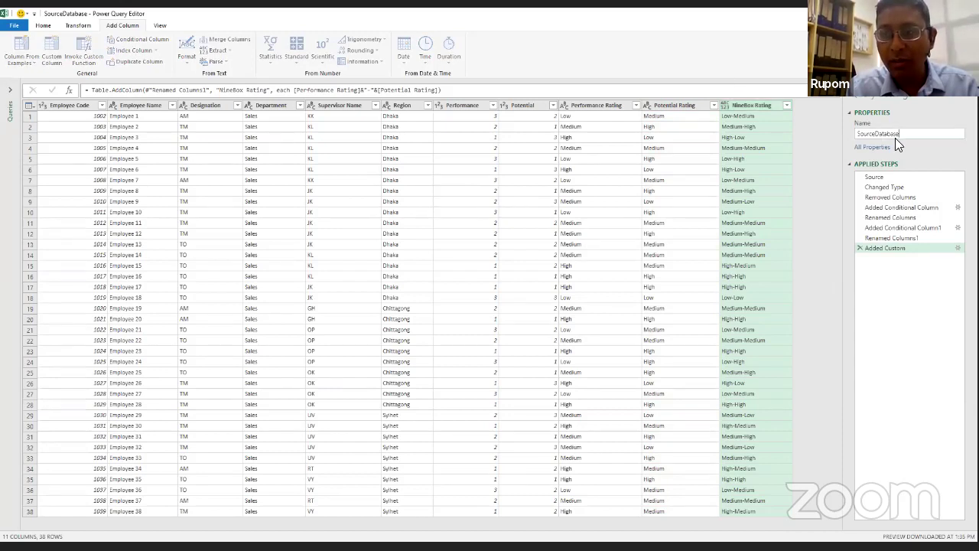
pyautogui.click(43, 26)
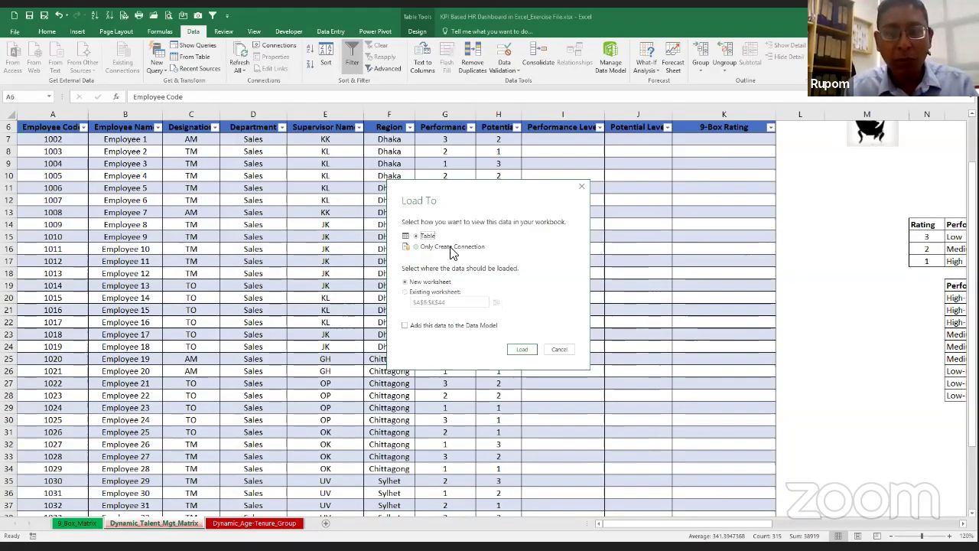
pyautogui.click(450, 248)
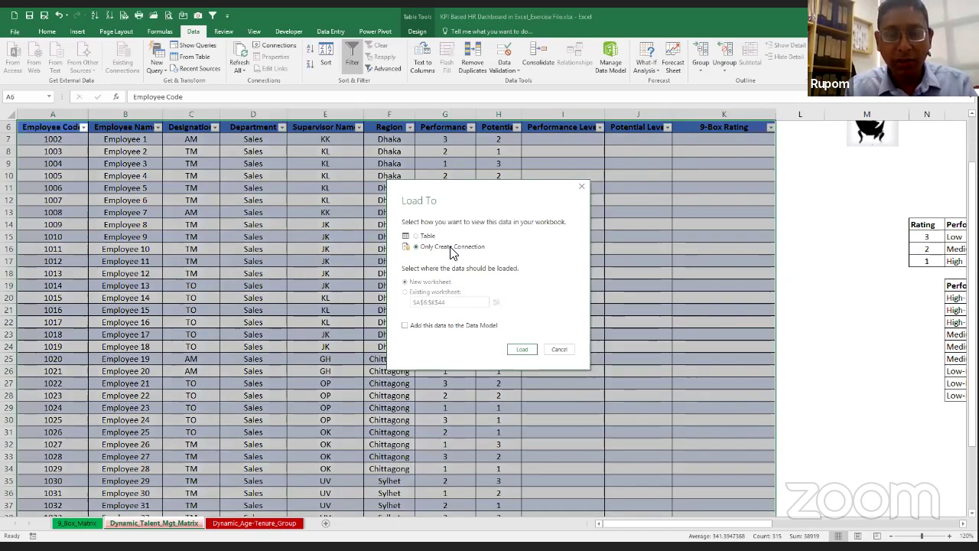
pyautogui.click(523, 350)
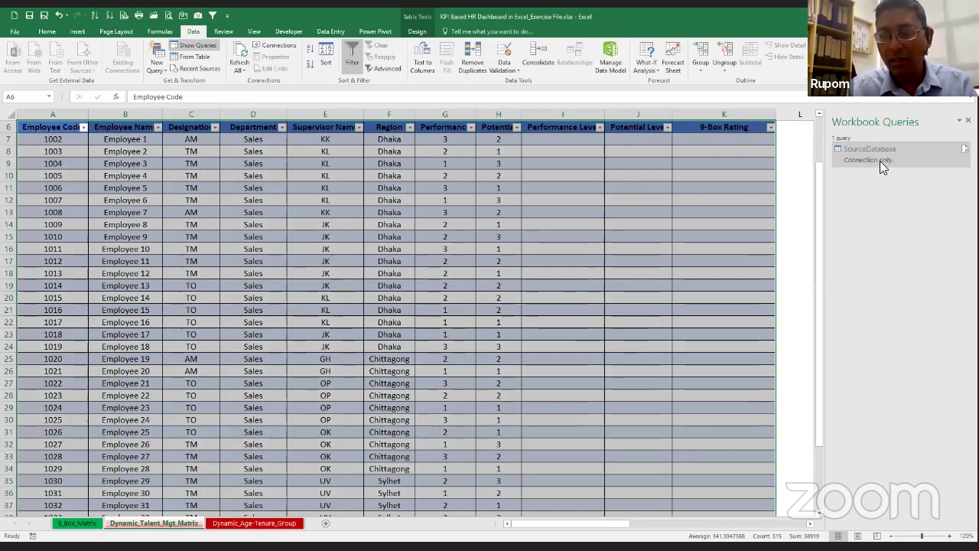
# - Convert the Performance-Potential, Rating and Increment lookup range O19:Q28 into a table with headers
pyautogui.moveTo(907, 163)
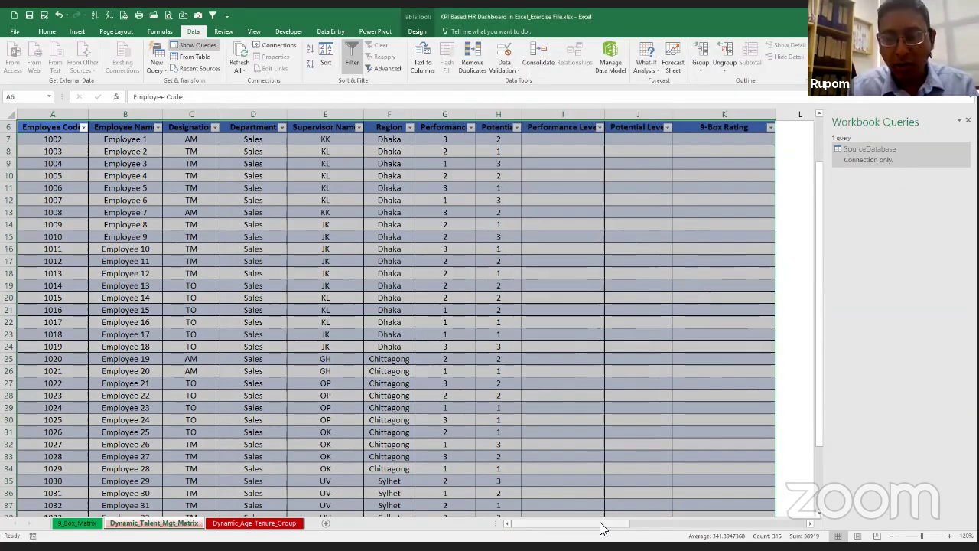
pyautogui.moveTo(602, 528)
pyautogui.mouseDown()
pyautogui.moveTo(656, 521)
pyautogui.moveTo(613, 523)
pyautogui.mouseUp()
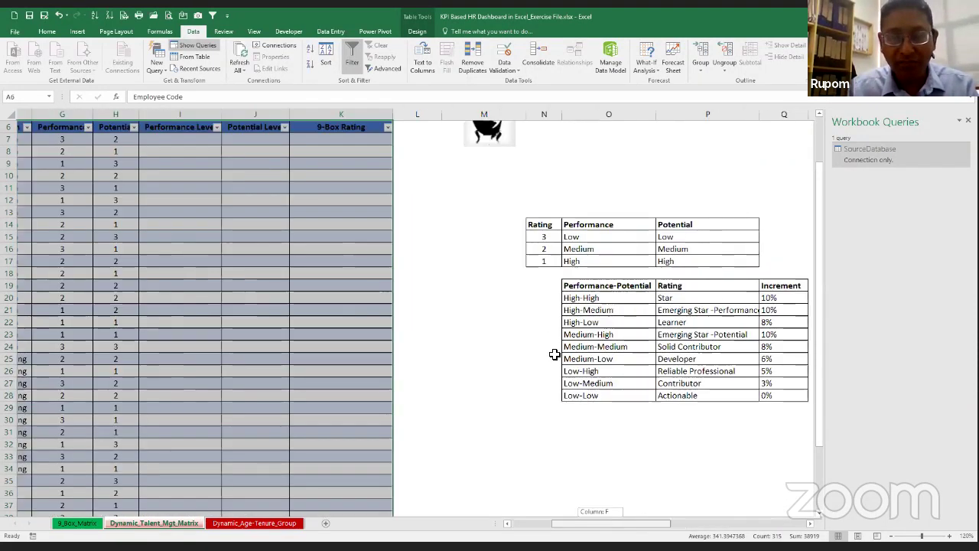
pyautogui.moveTo(449, 287); pyautogui.dragTo(650, 396)
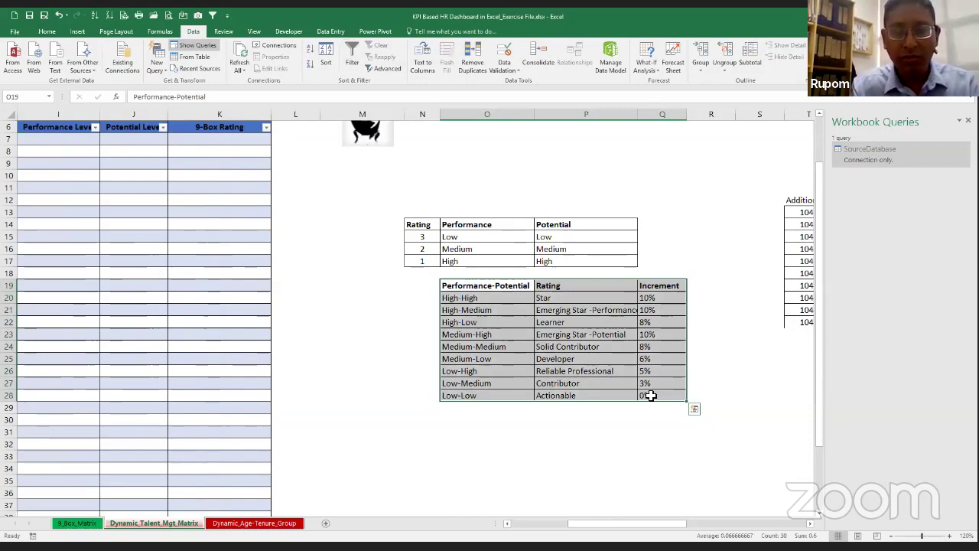
pyautogui.hotkey('ctrl', 't')
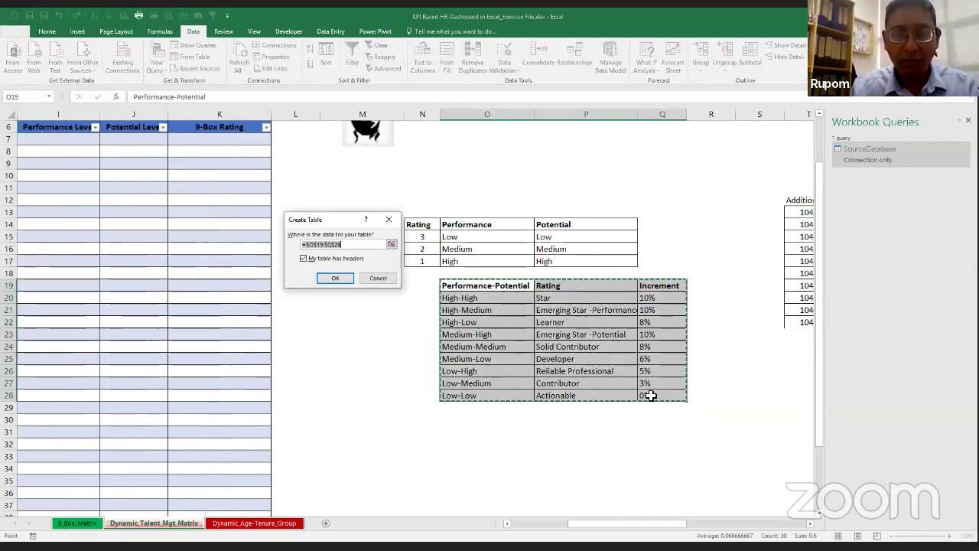
pyautogui.press('Return')
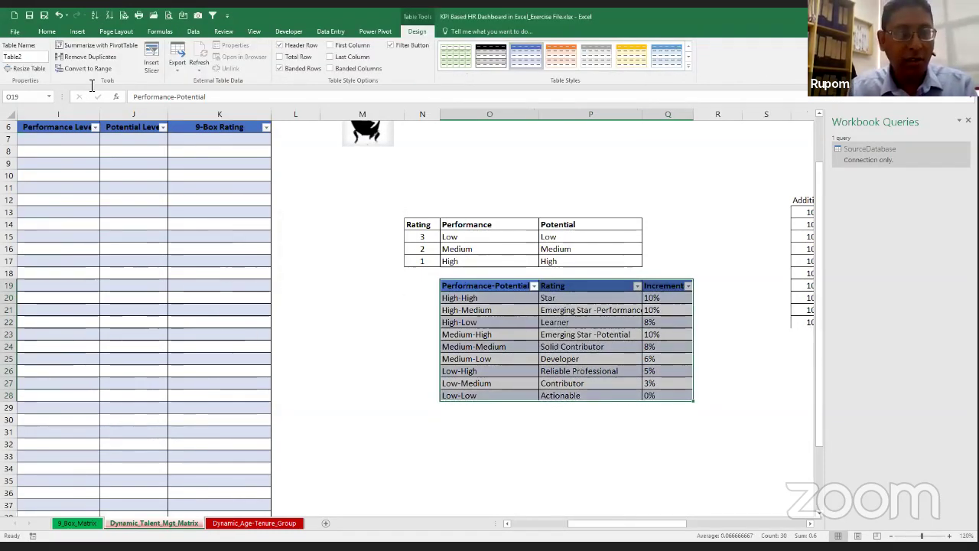
# - Name the new lookup table NineBoxRatingTable
pyautogui.click(33, 57)
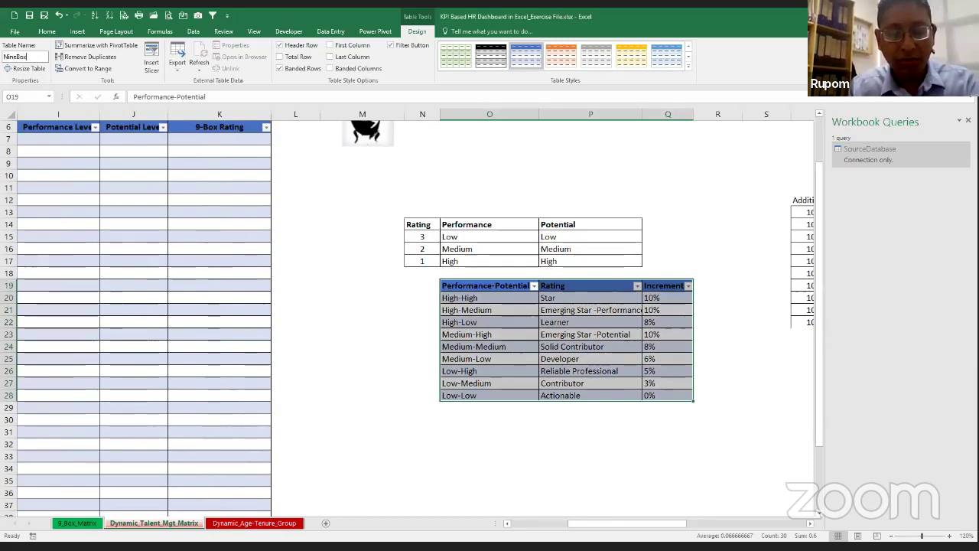
pyautogui.write('BoxRating')
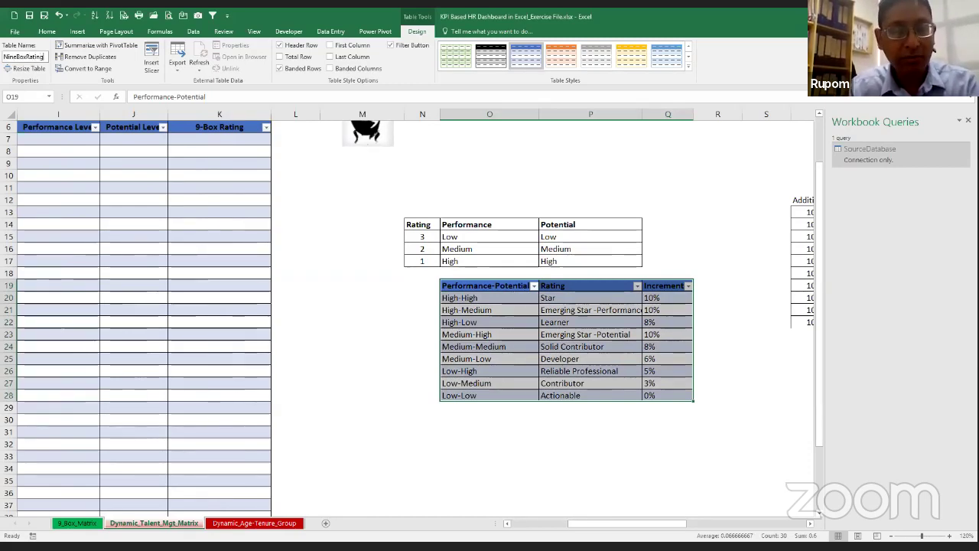
pyautogui.write('T')
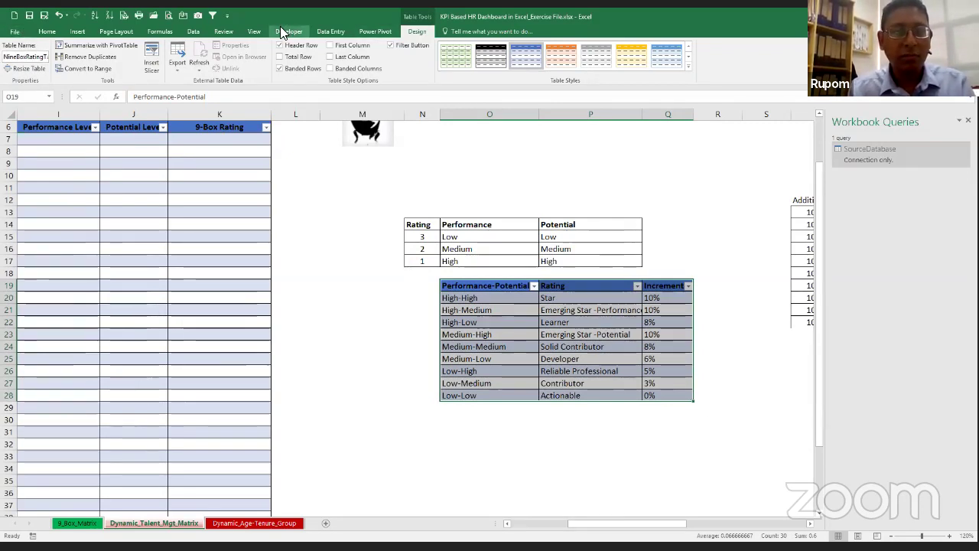
# - Bring NineBoxRatingTable into Power Query and load it to the workbook as a connection only
pyautogui.click(192, 31)
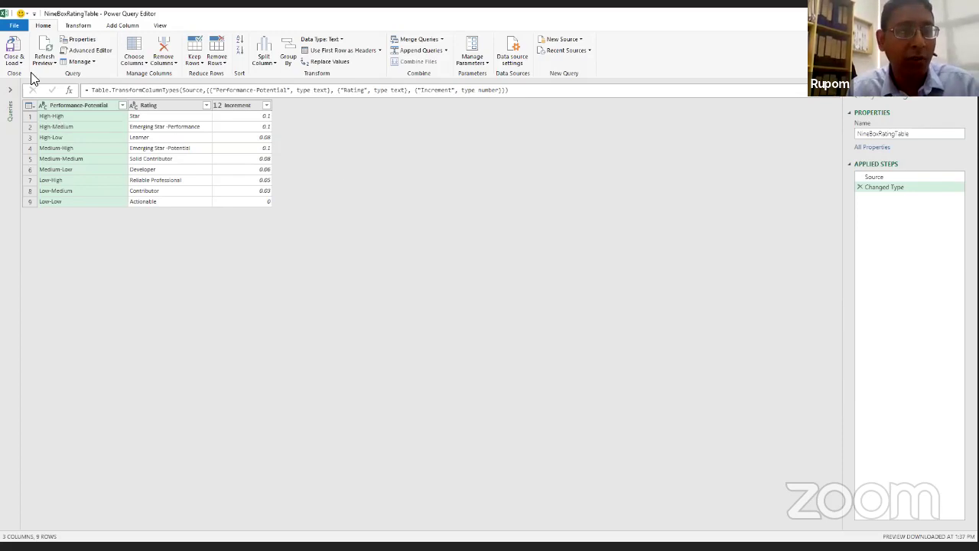
pyautogui.click(13, 63)
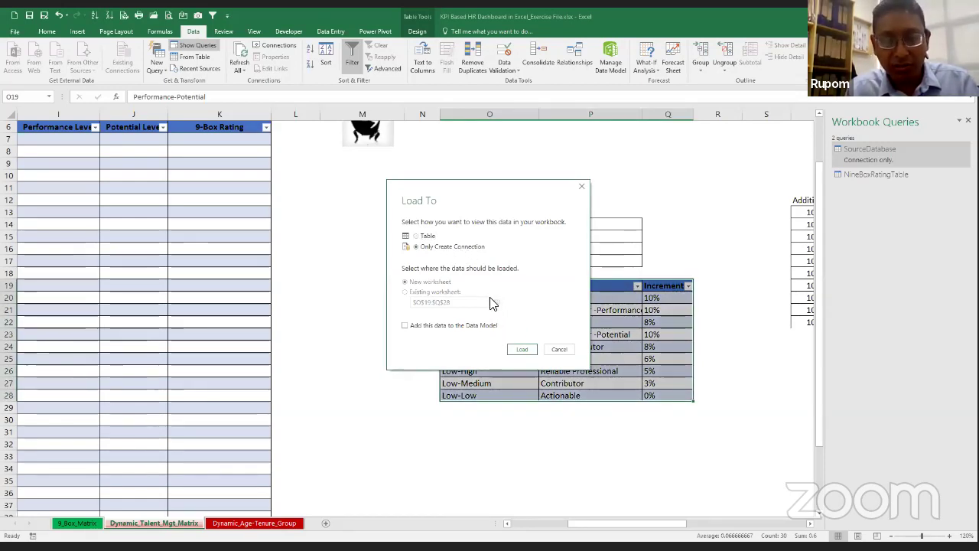
pyautogui.click(522, 350)
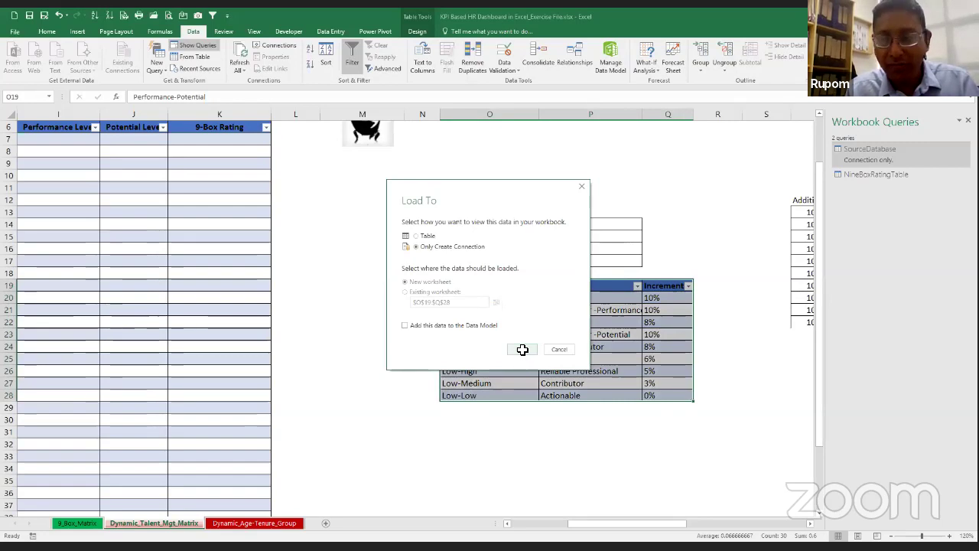
pyautogui.click(882, 180)
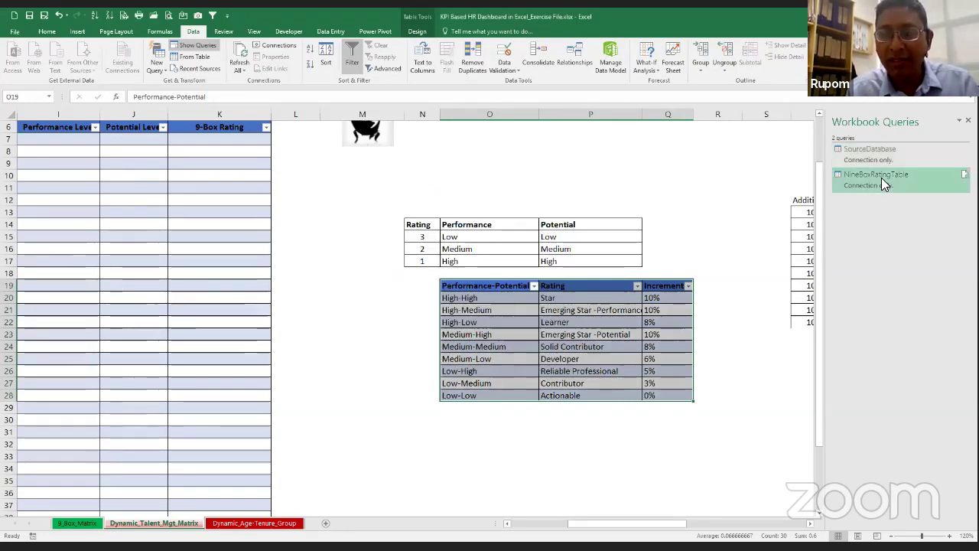
pyautogui.moveTo(878, 155)
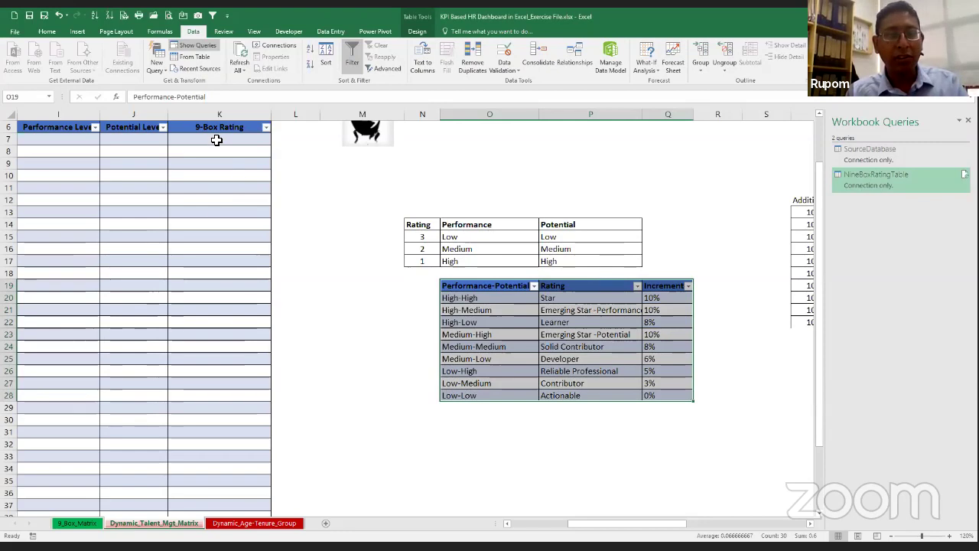
pyautogui.moveTo(217, 140); pyautogui.dragTo(222, 480)
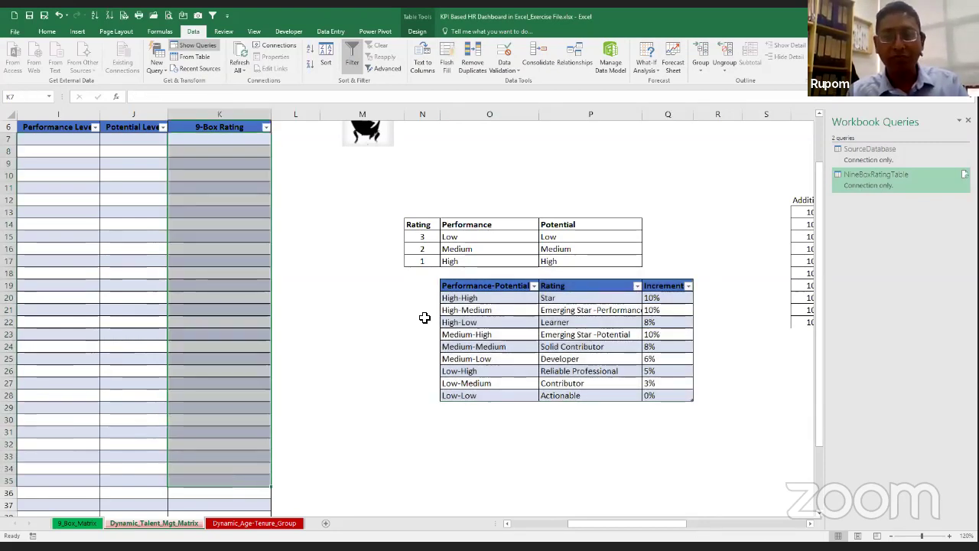
pyautogui.click(487, 298)
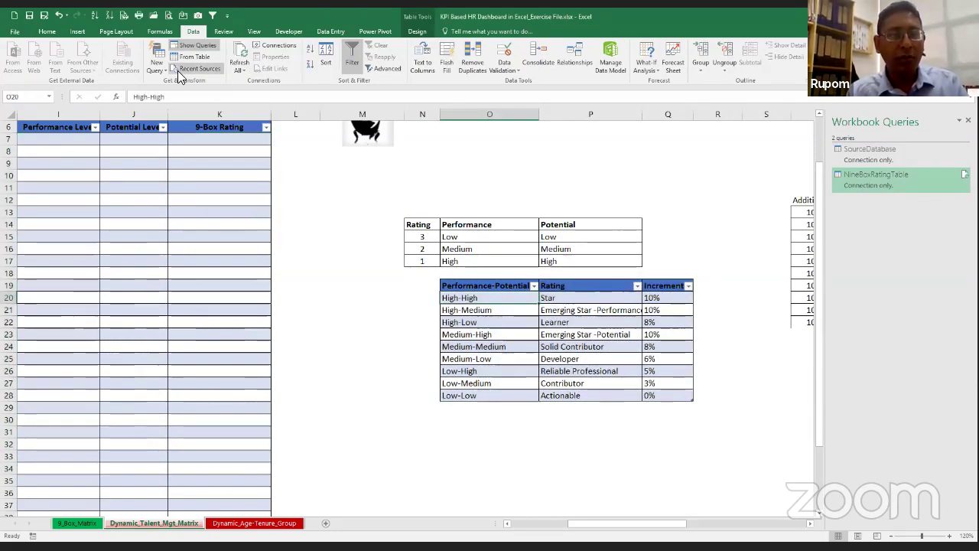
# - Start a query merge with SourceDatabase as the first table and NineBoxRatingTable as the second
pyautogui.click(158, 67)
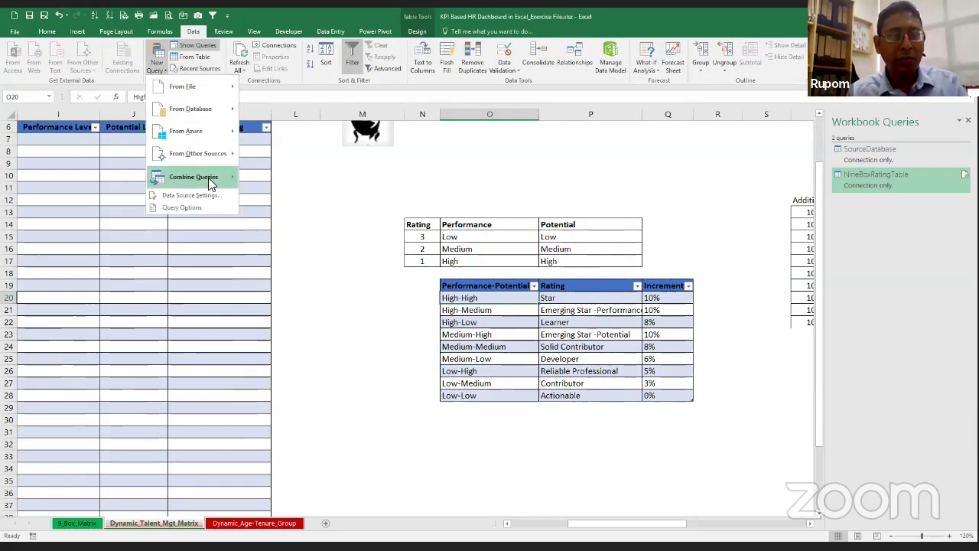
pyautogui.moveTo(208, 177)
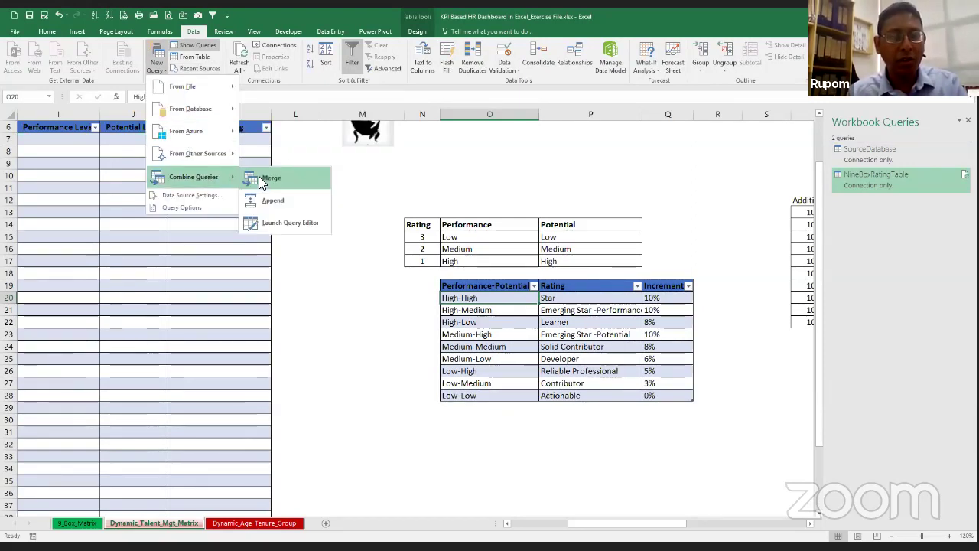
pyautogui.click(259, 178)
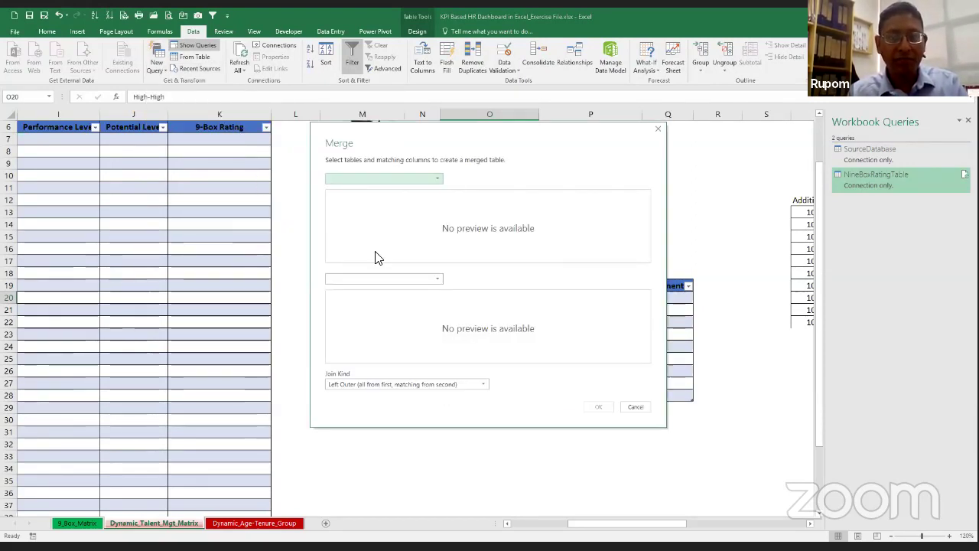
pyautogui.click(434, 178)
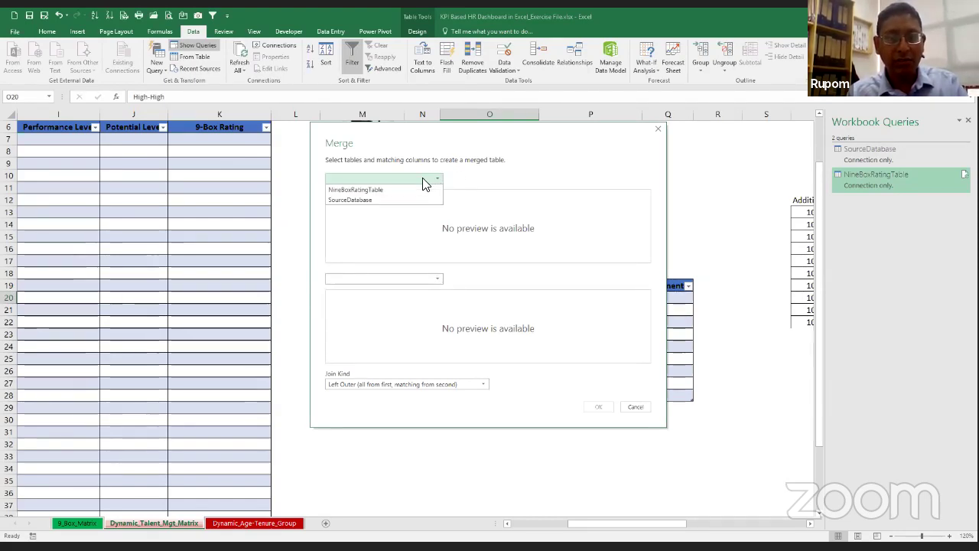
pyautogui.click(383, 201)
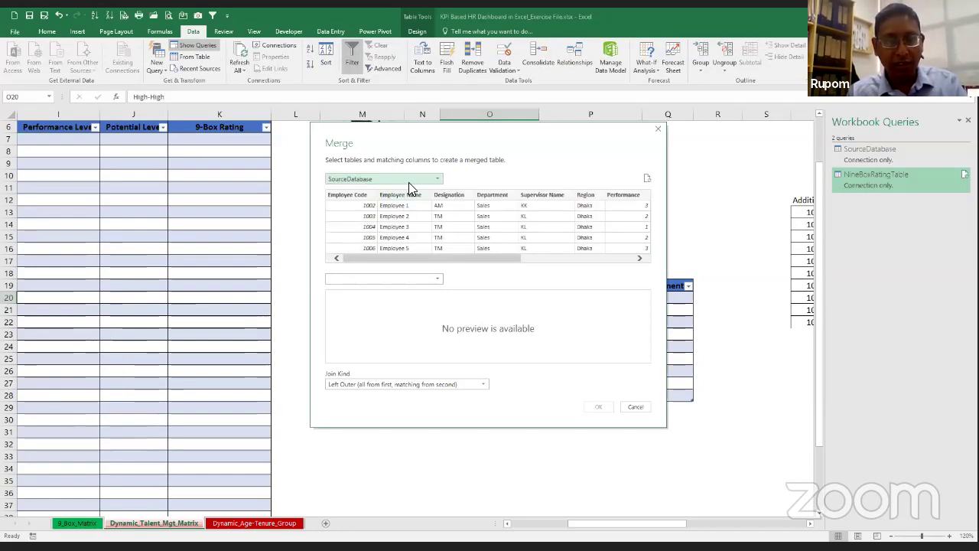
pyautogui.click(385, 279)
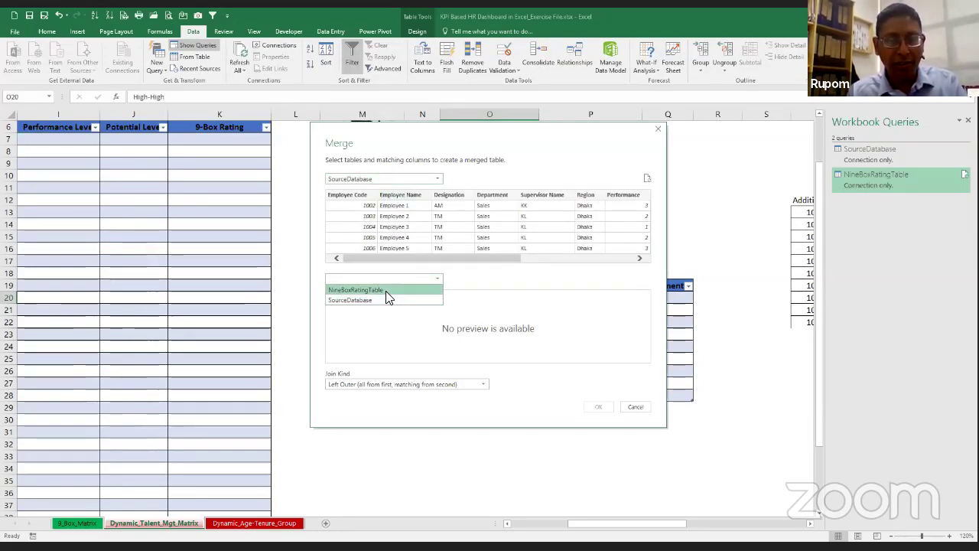
pyautogui.click(437, 290)
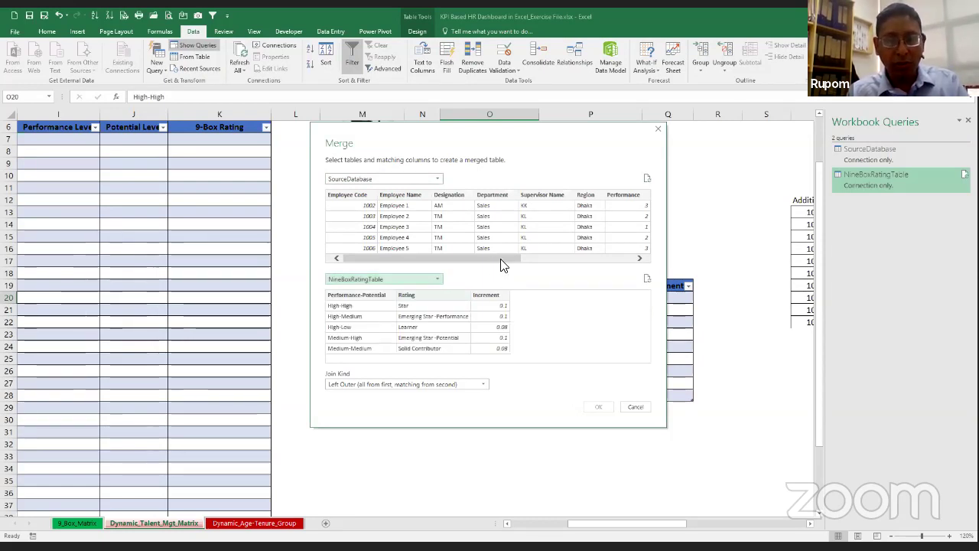
# - Match the NineBox Rating column to Performance-Potential and create the left outer merge
pyautogui.moveTo(501, 259); pyautogui.dragTo(612, 259)
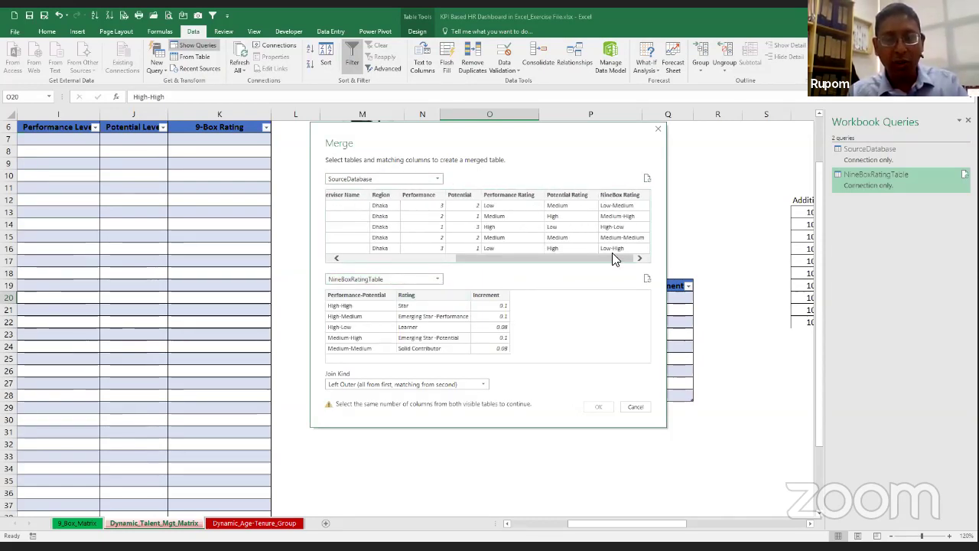
pyautogui.click(631, 195)
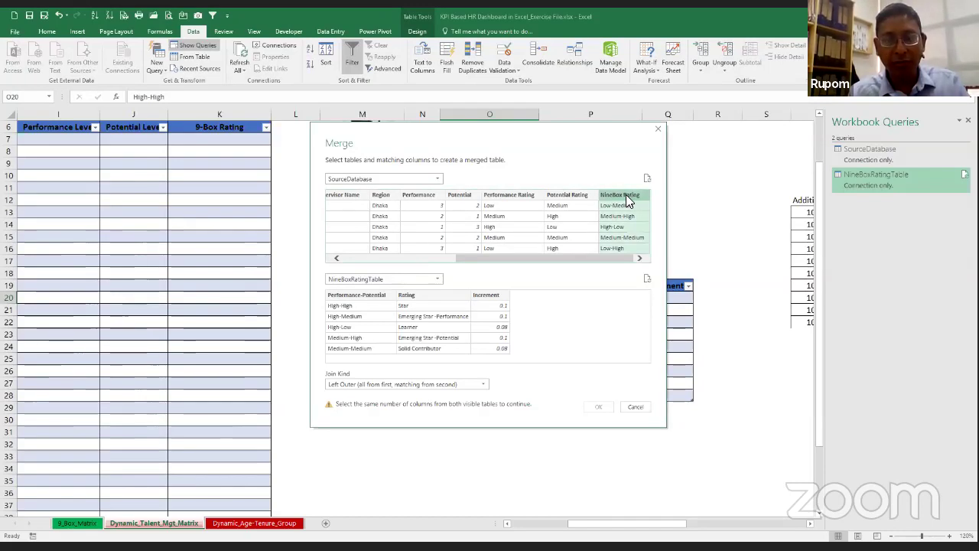
pyautogui.click(373, 296)
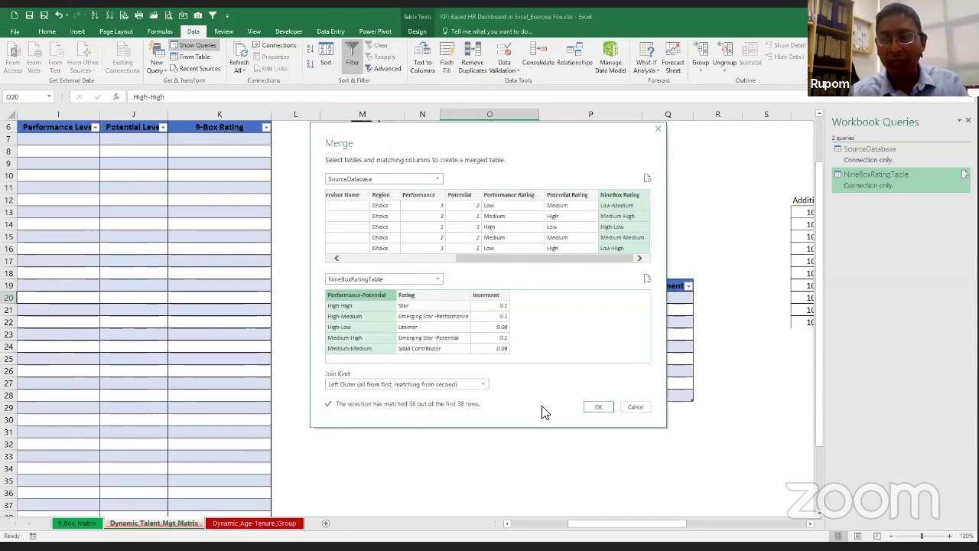
pyautogui.click(601, 408)
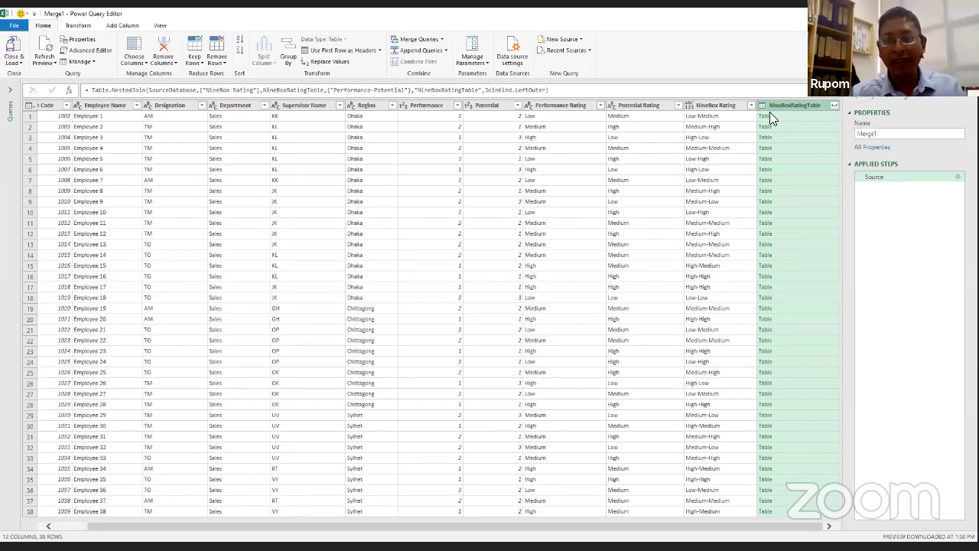
# - Expand the merged NineBoxRatingTable column to include only Rating, keeping the original column name as prefix, and review the first rows
pyautogui.click(834, 105)
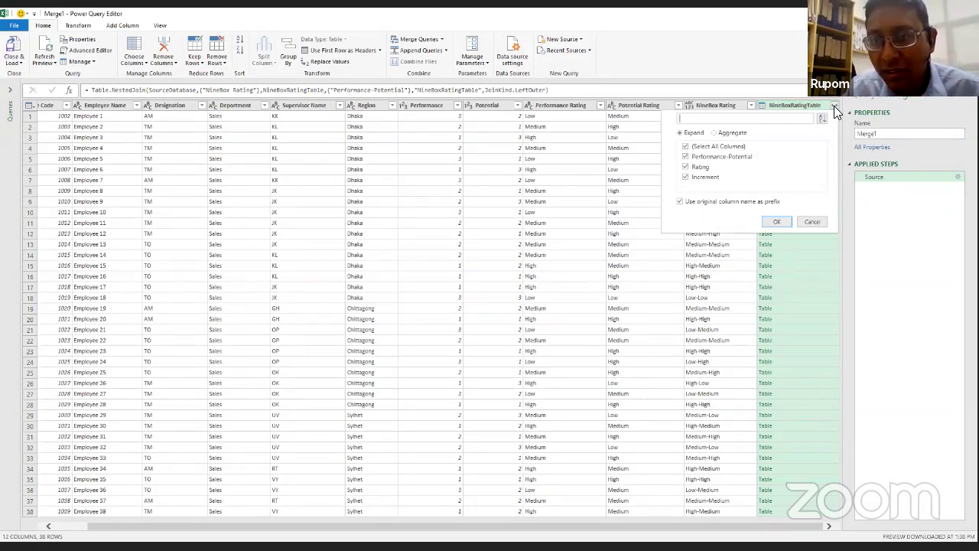
pyautogui.click(719, 157)
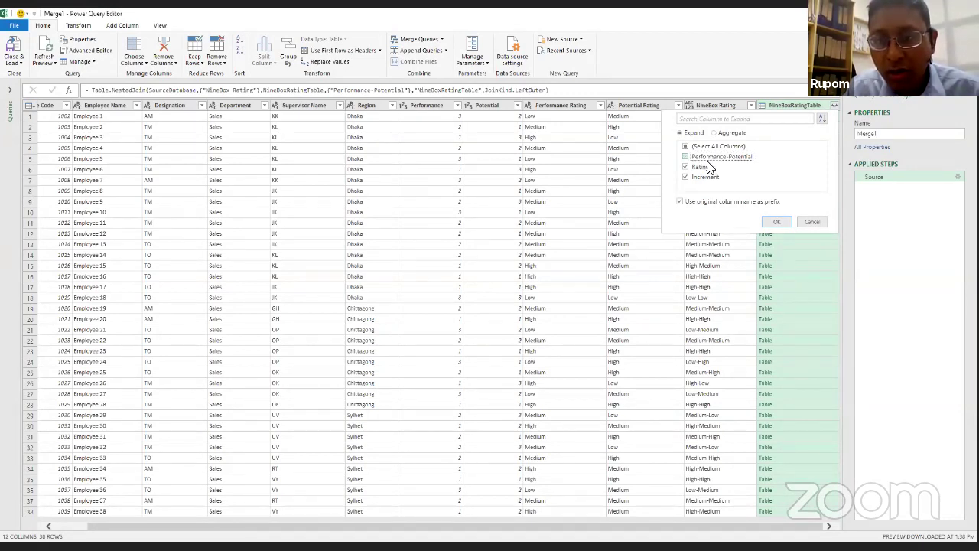
pyautogui.click(697, 178)
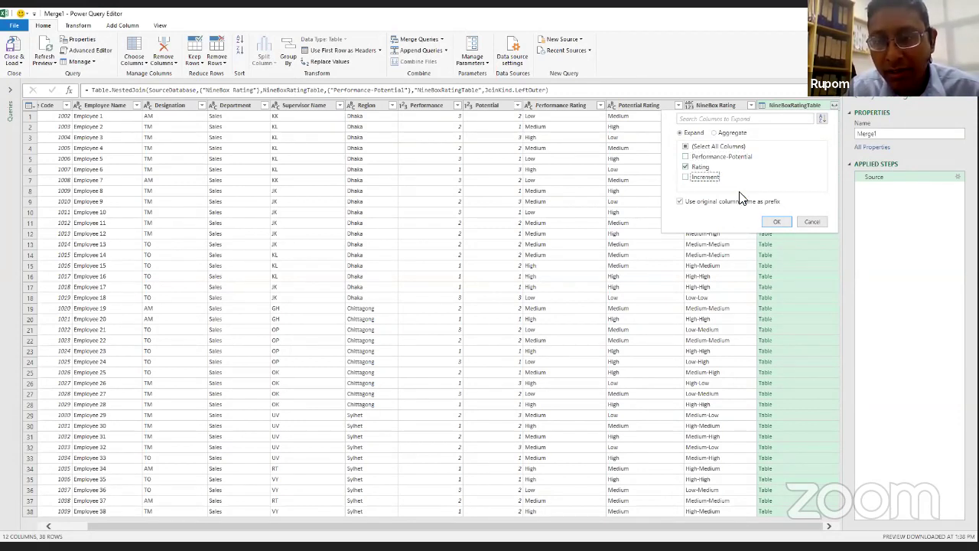
pyautogui.click(772, 221)
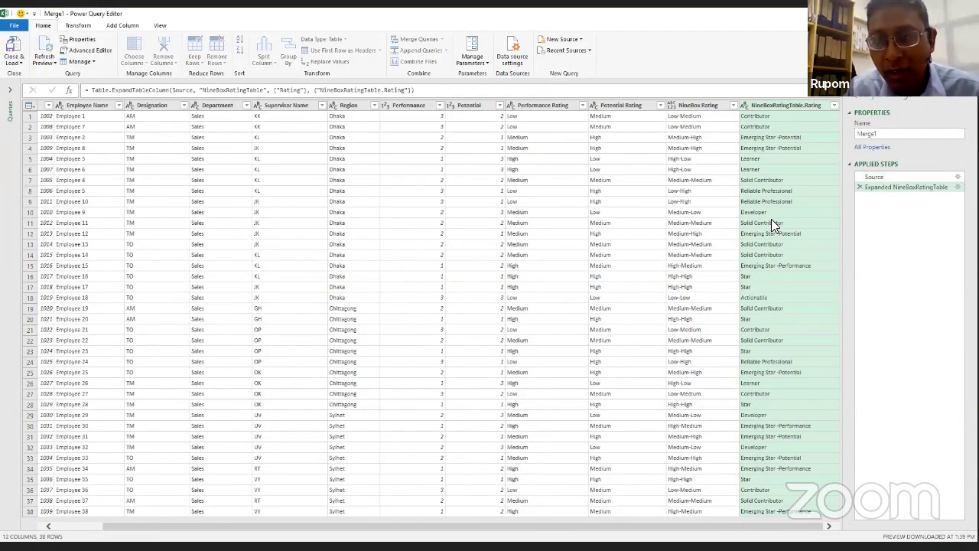
pyautogui.click(753, 116)
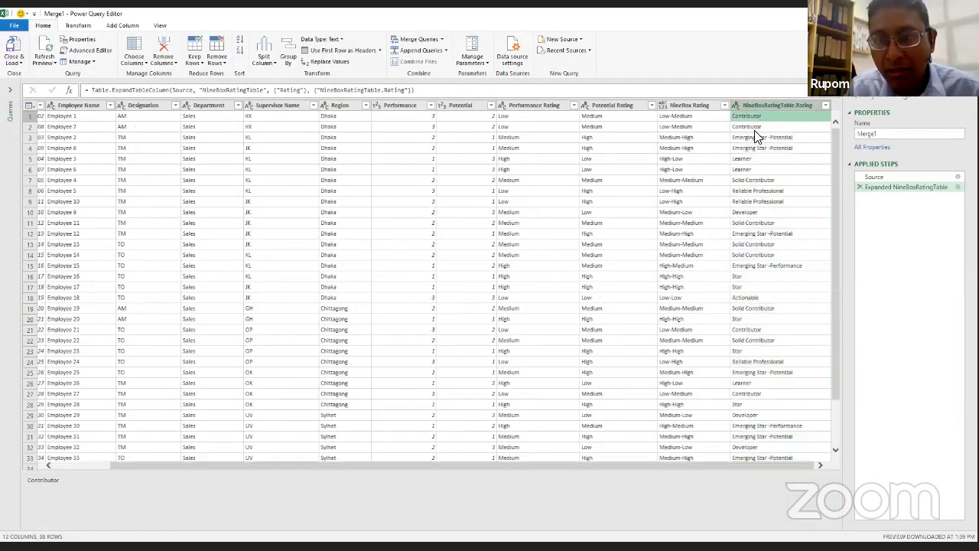
pyautogui.press('Down')
pyautogui.press('Down')
pyautogui.press('Down')
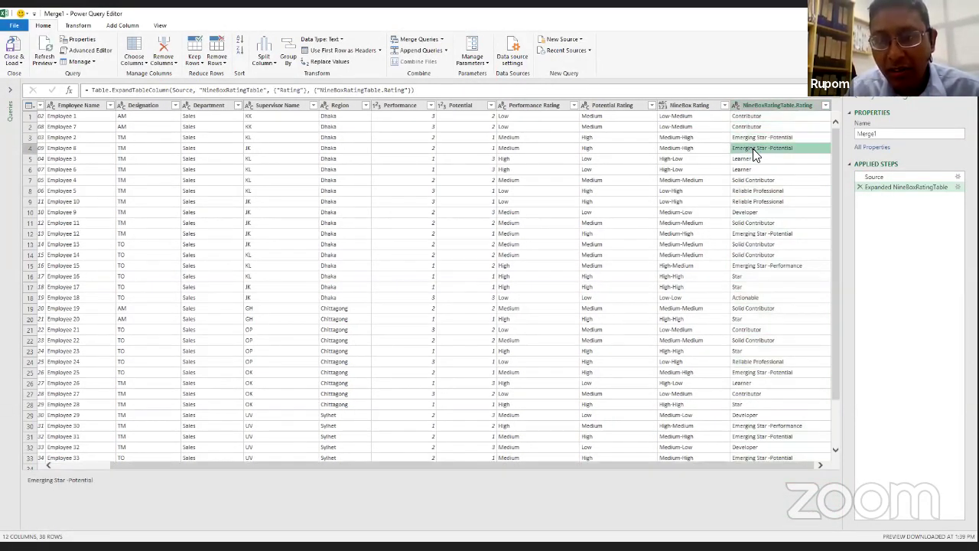
# - Remove the columns from Performance through NineBox Rating from the merged query
pyautogui.click(694, 108)
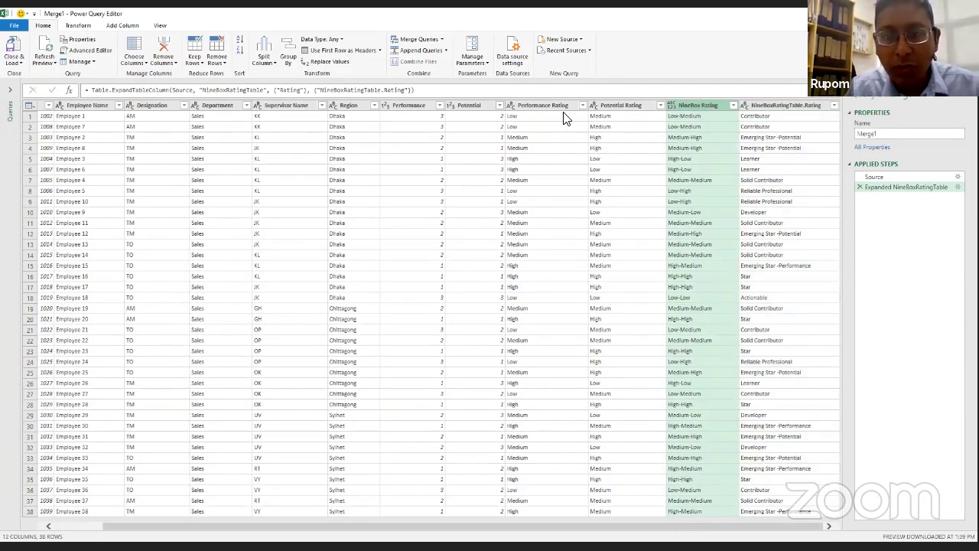
pyautogui.keyDown('shift'); pyautogui.click(418, 107); pyautogui.keyUp('shift')
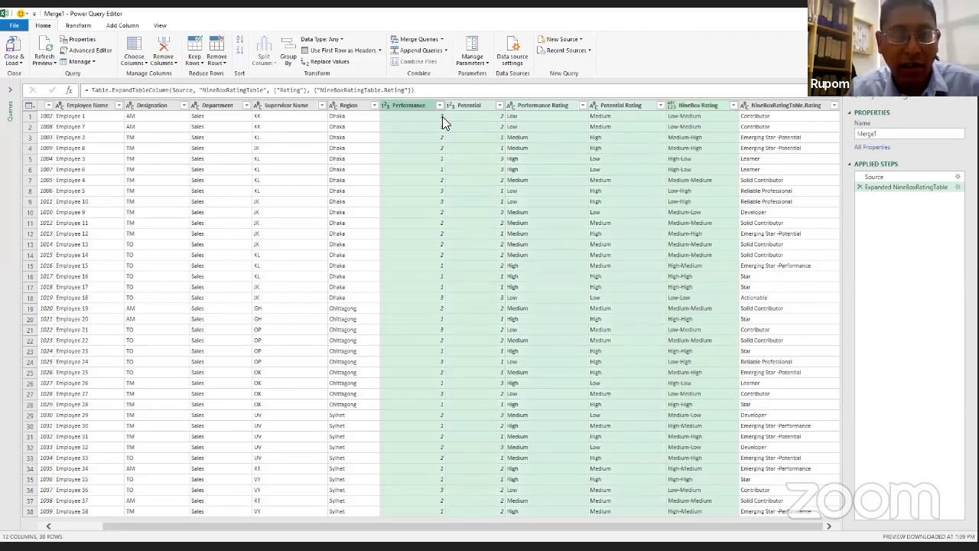
pyautogui.click(167, 47)
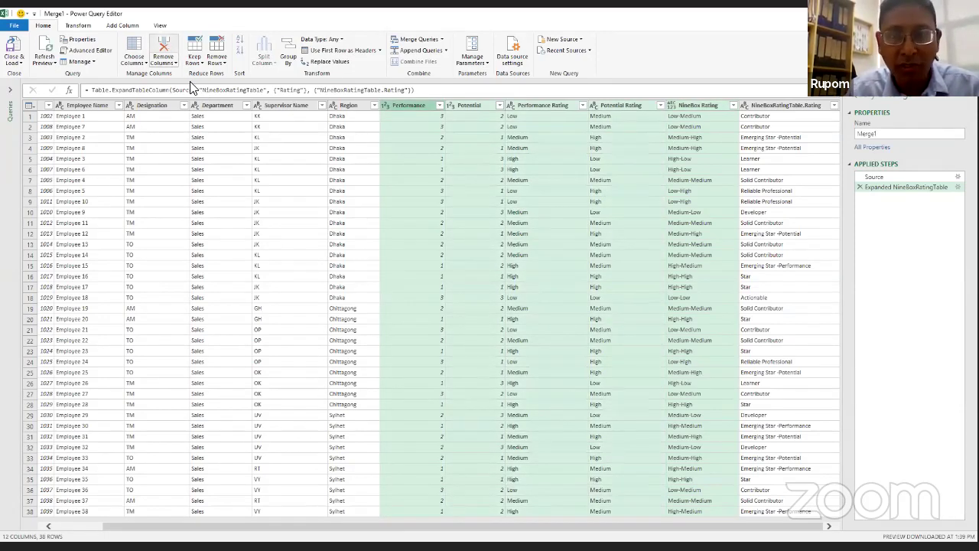
# - Rename the merged query as NineBoxMatrixTable
pyautogui.click(455, 116)
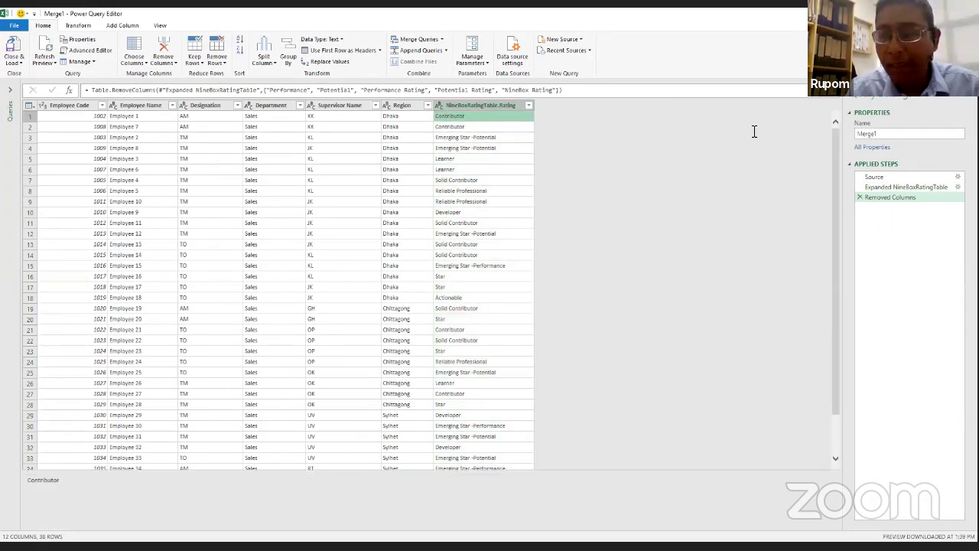
pyautogui.press('F2')
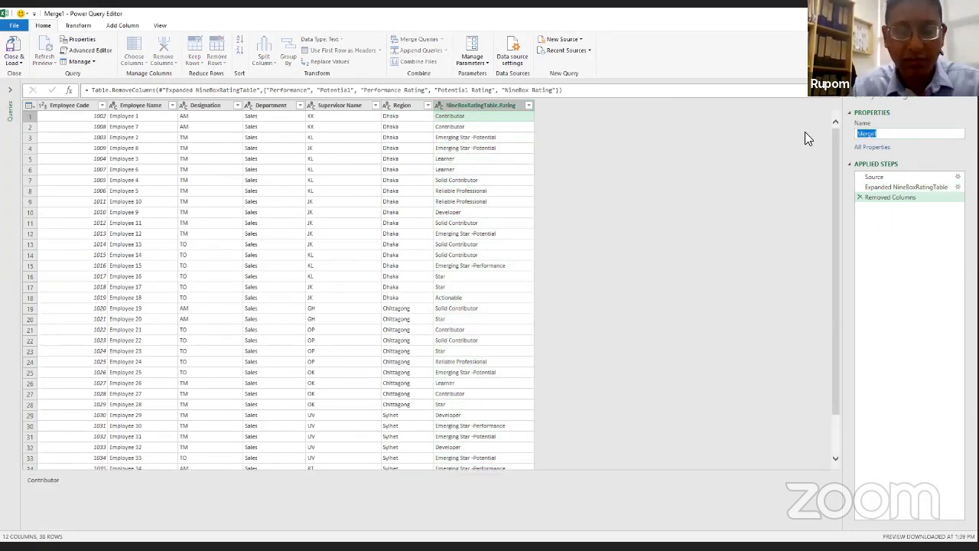
pyautogui.write('Nin')
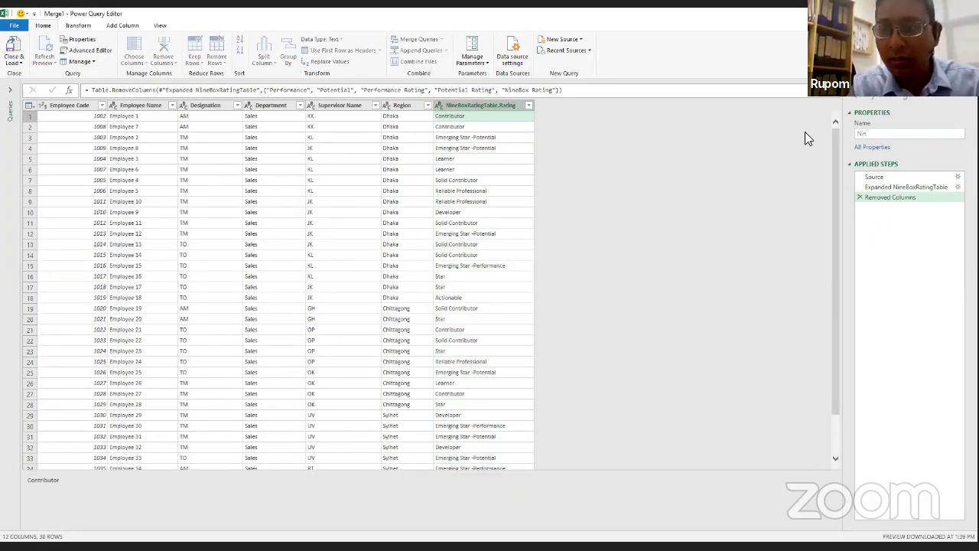
pyautogui.write('eBo')
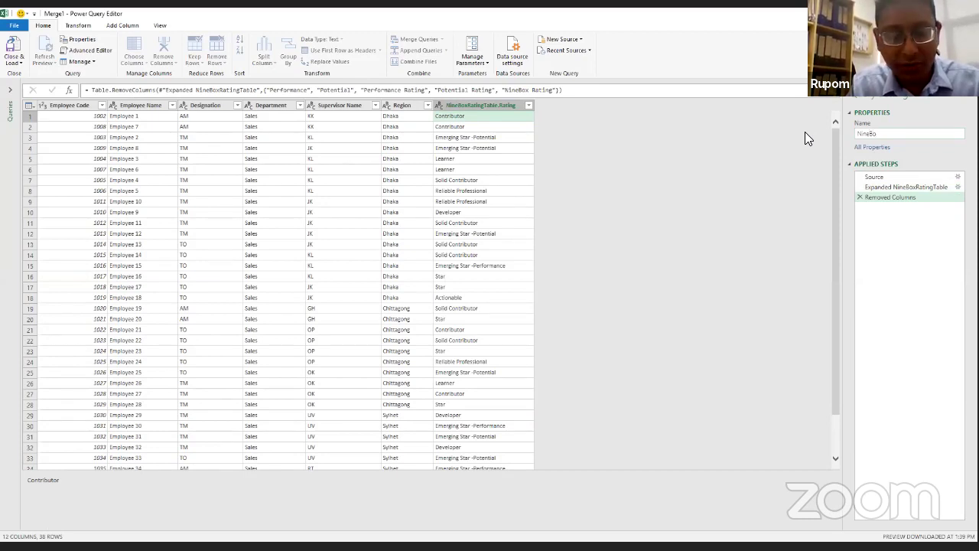
pyautogui.write('xMatrixT')
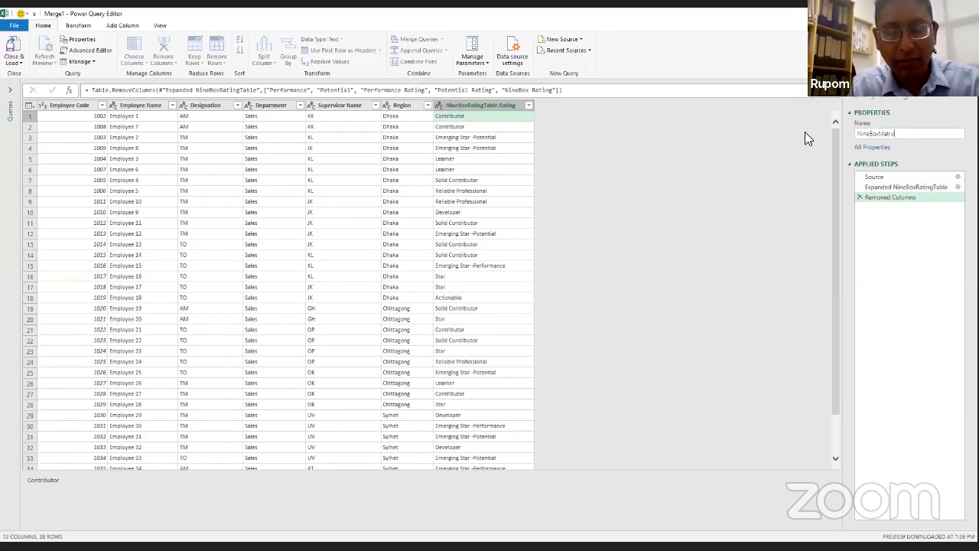
pyautogui.write('able')
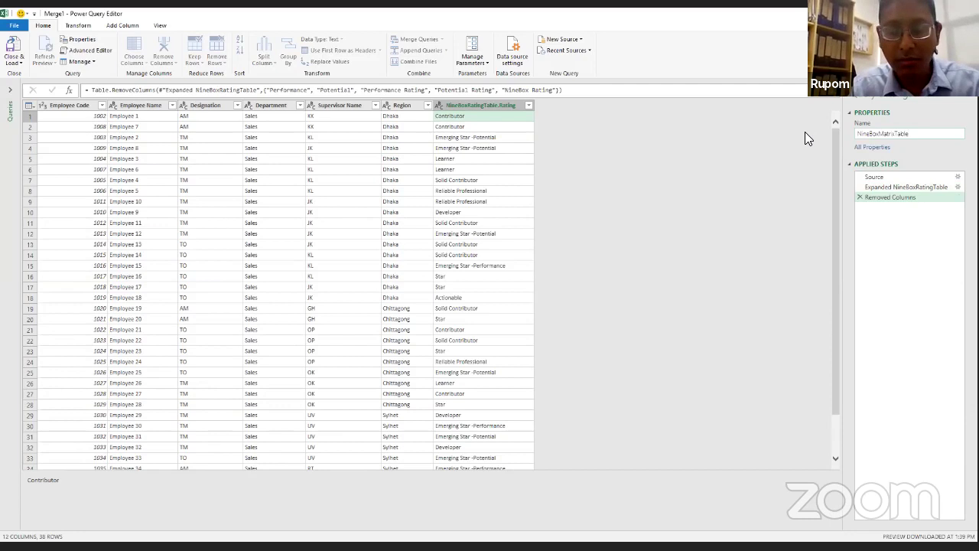
pyautogui.press('Return')
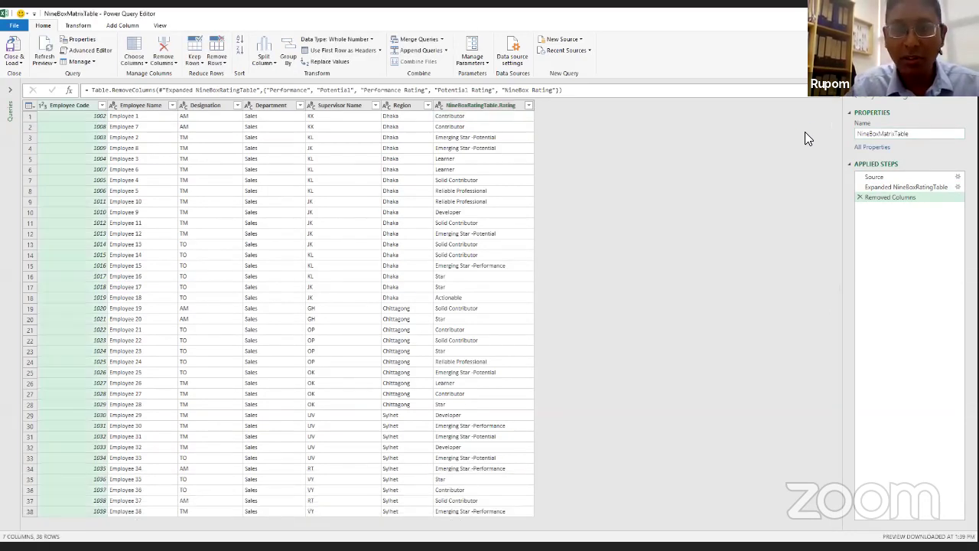
# - Load the NineBoxMatrixTable query as a table on a new worksheet and review the loaded rows
pyautogui.click(12, 62)
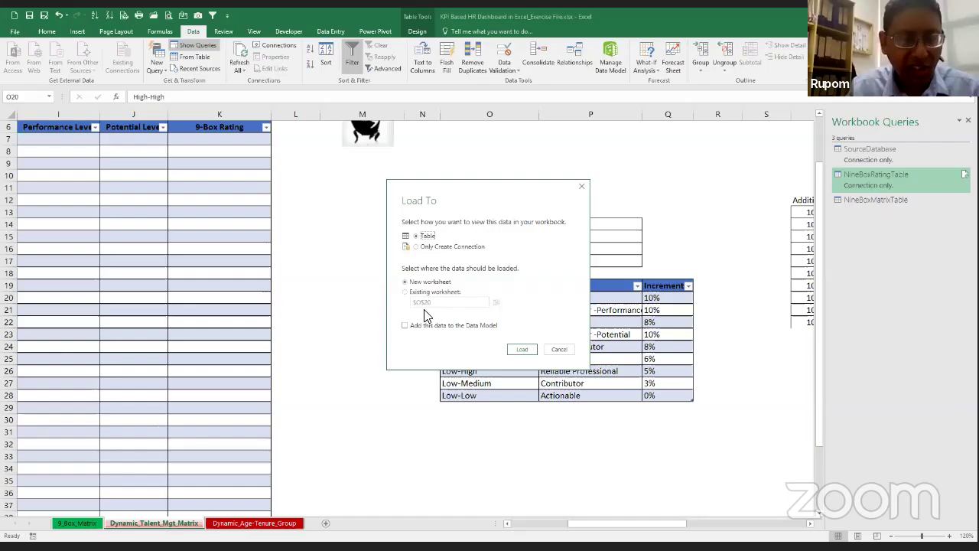
pyautogui.click(522, 349)
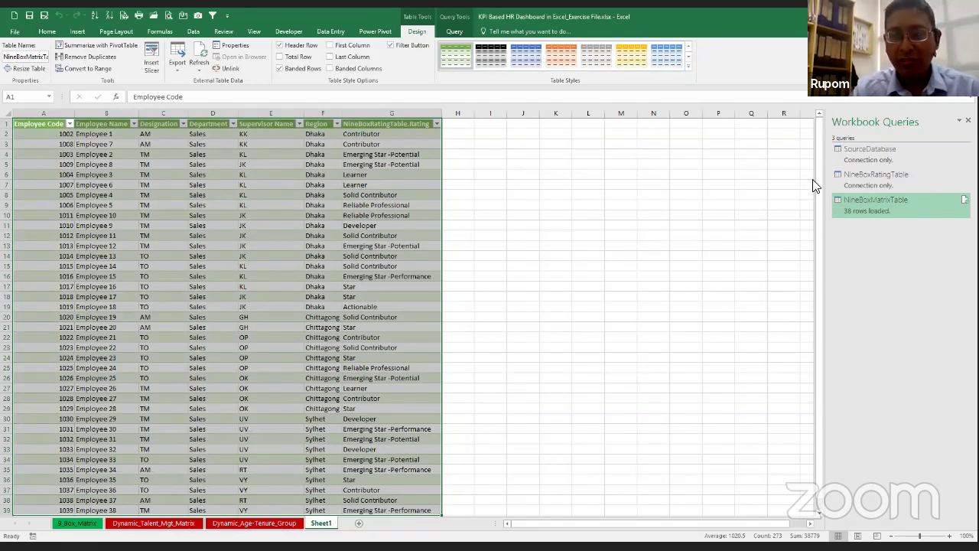
pyautogui.moveTo(815, 309); pyautogui.dragTo(814, 176)
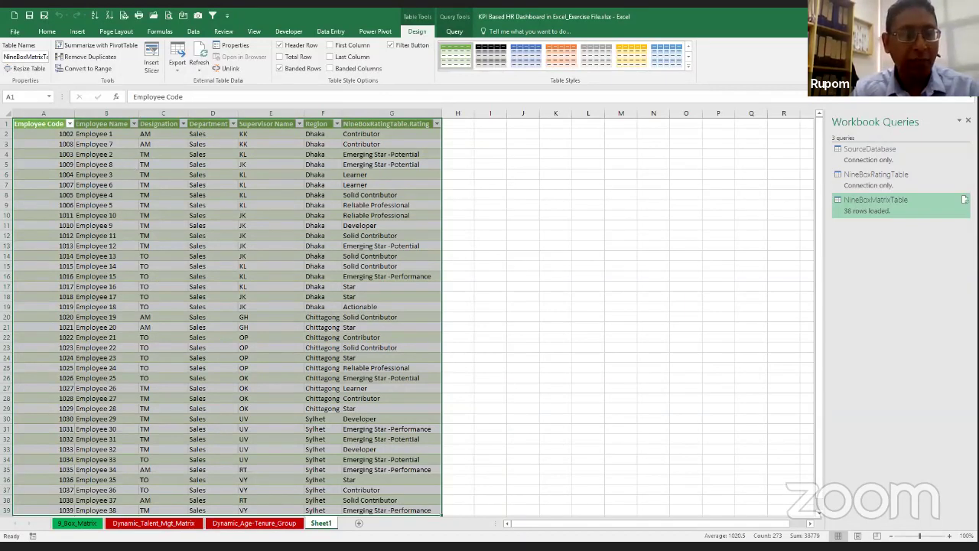
pyautogui.moveTo(39, 123); pyautogui.dragTo(368, 482)
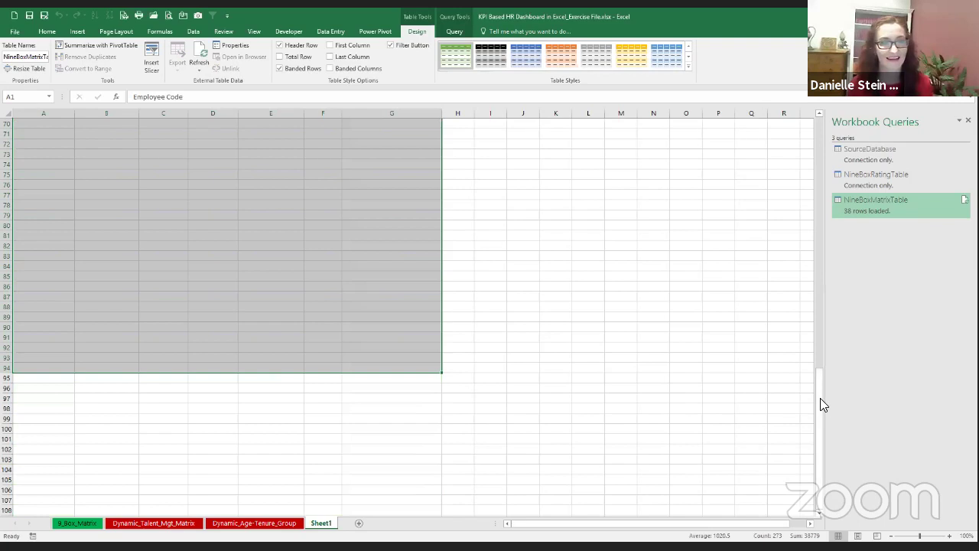
pyautogui.scroll(20, 69, 177)
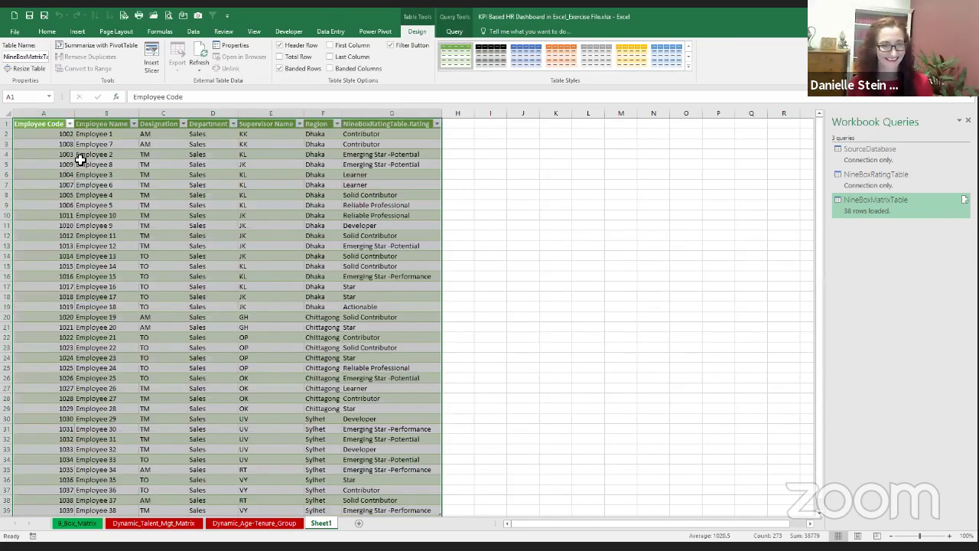
pyautogui.click(91, 135)
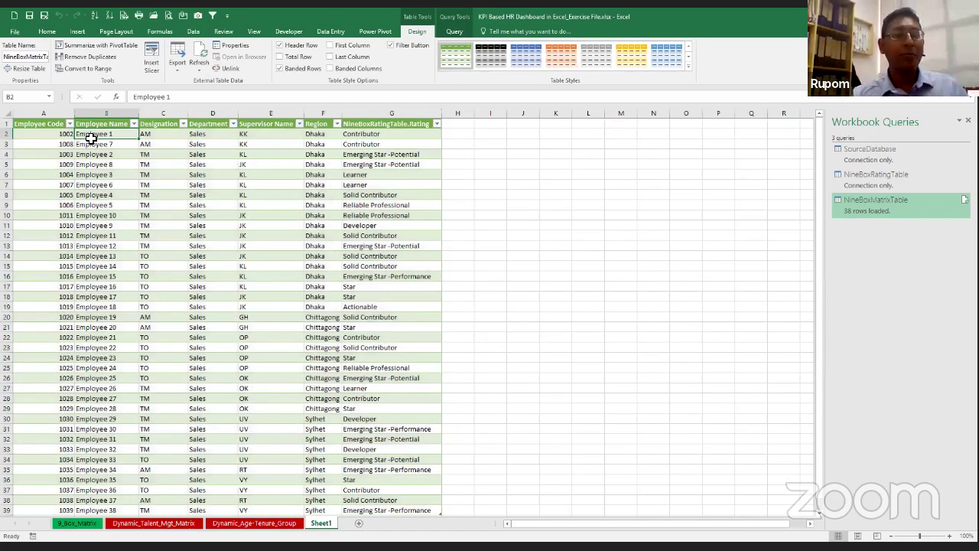
# - Check the 9_Box_Matrix layout, and create a PivotTable from NineBoxMatrixTable on a new worksheet
pyautogui.click(78, 522)
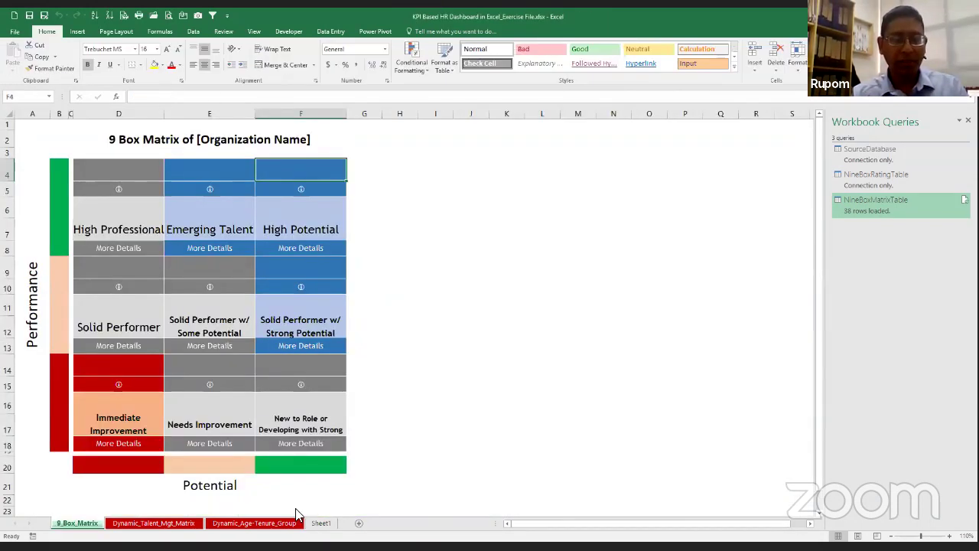
pyautogui.click(320, 523)
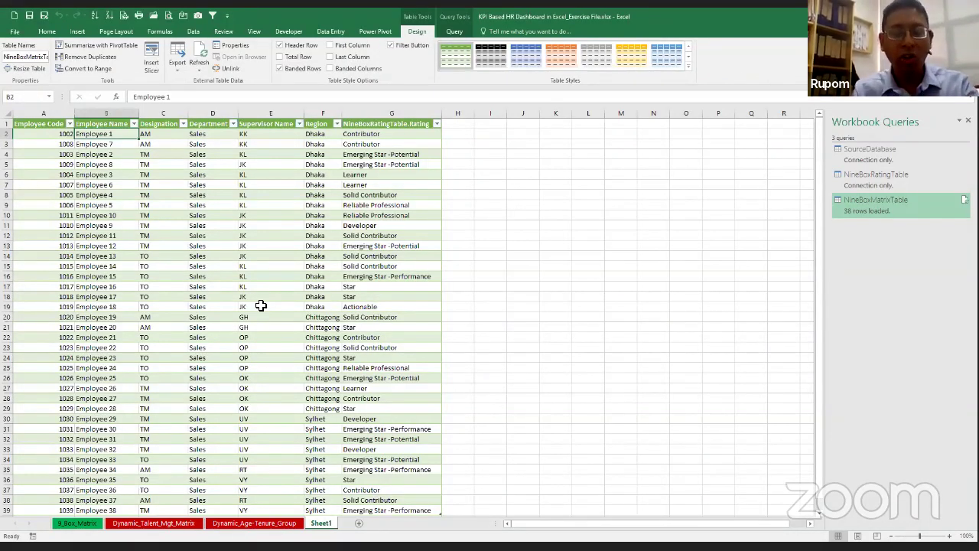
pyautogui.hotkey('alt', 'n')
pyautogui.press('v')
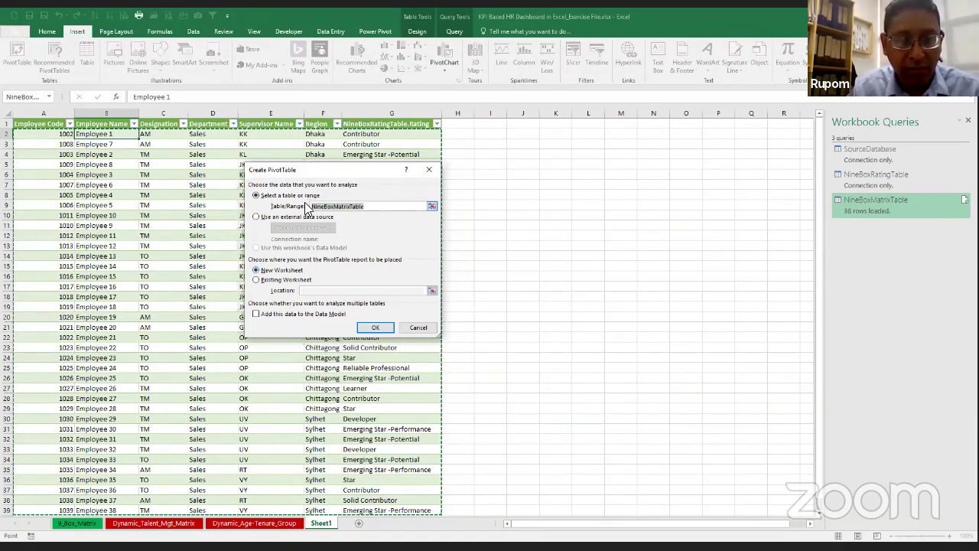
pyautogui.click(373, 326)
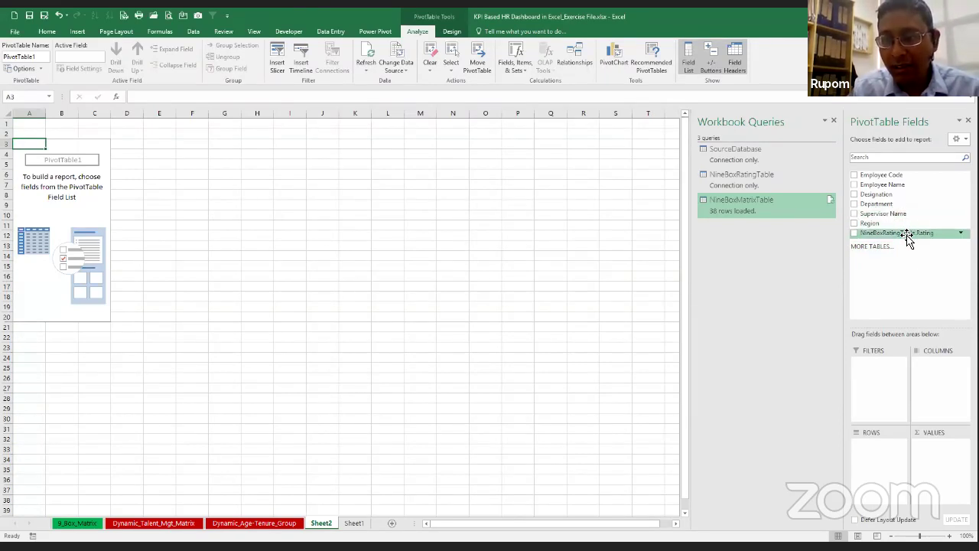
# - Set NineBoxRatingTable.Rating as the PivotTable rows and add Employee Name twice as a count value
pyautogui.moveTo(908, 236); pyautogui.dragTo(886, 453)
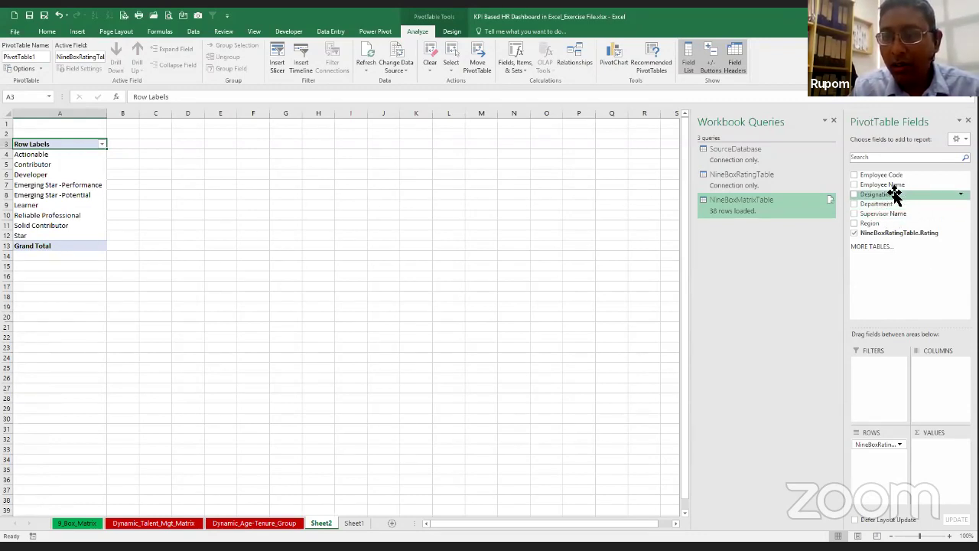
pyautogui.moveTo(893, 187); pyautogui.dragTo(930, 445)
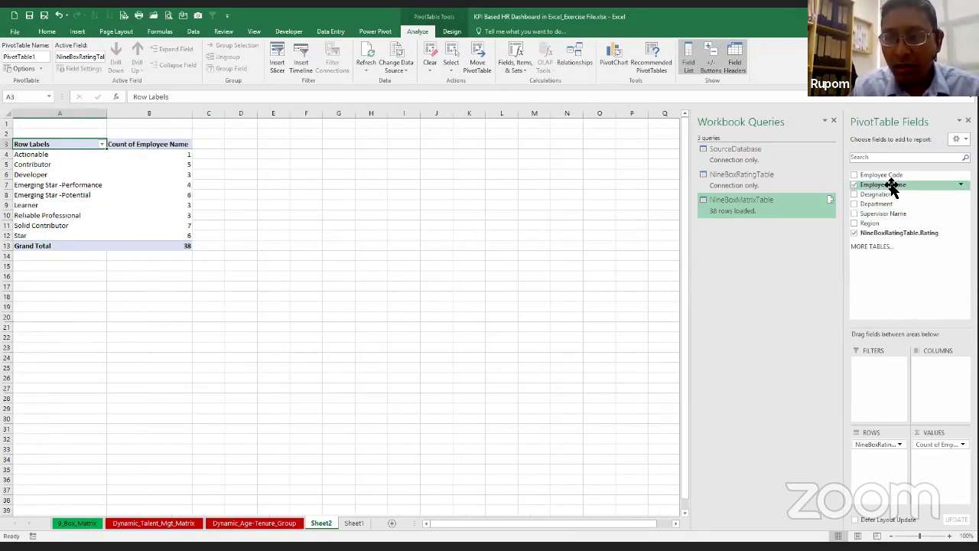
pyautogui.moveTo(892, 187); pyautogui.dragTo(938, 459)
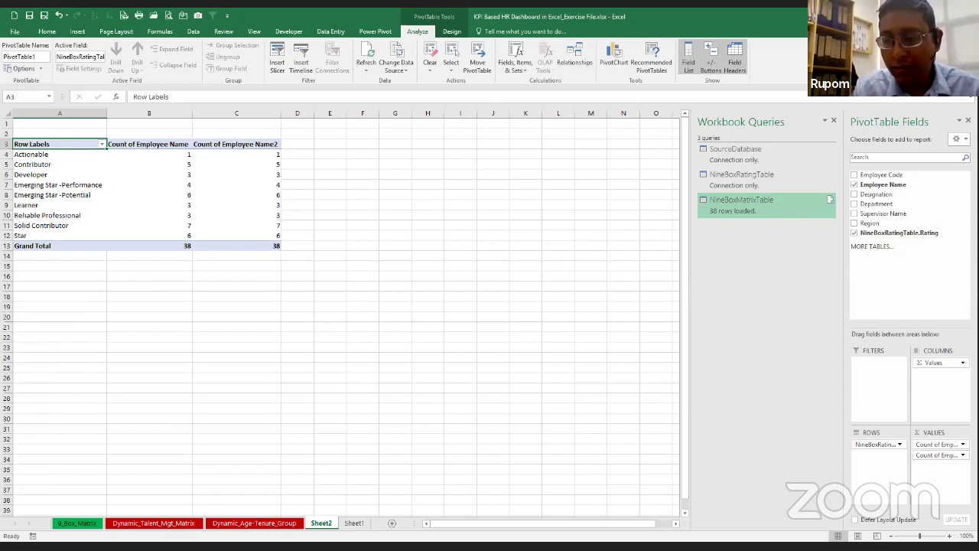
# - Show the second Employee Name count as % of Grand Total
pyautogui.click(954, 459)
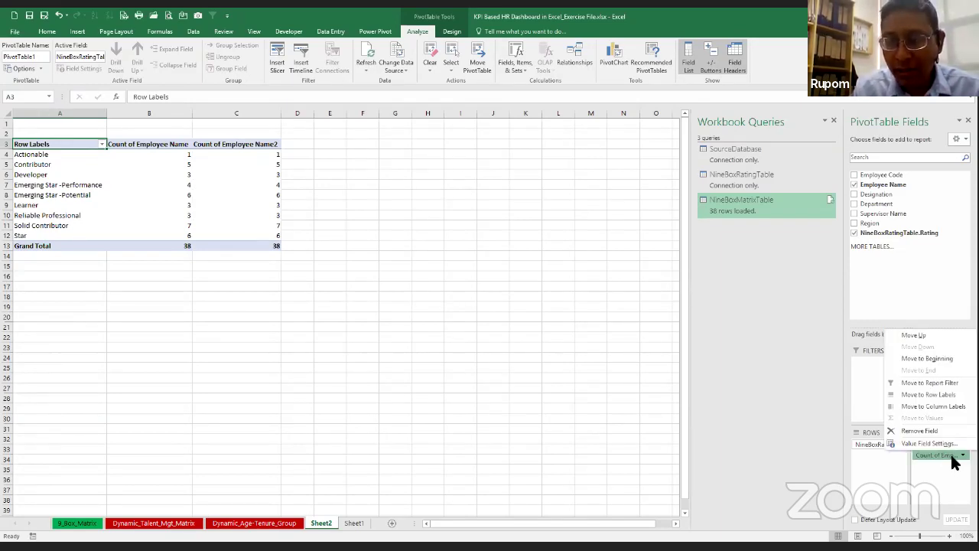
pyautogui.click(918, 443)
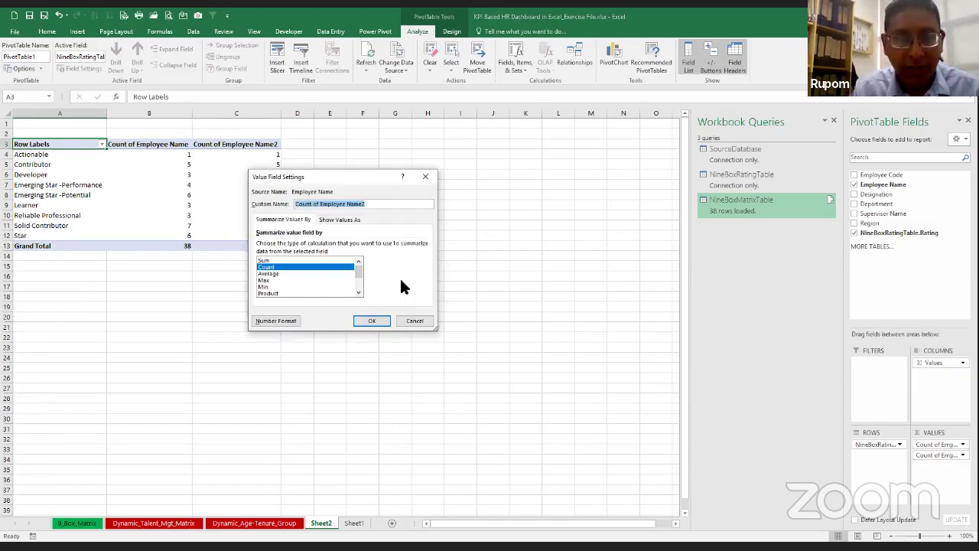
pyautogui.click(337, 220)
pyautogui.click(300, 244)
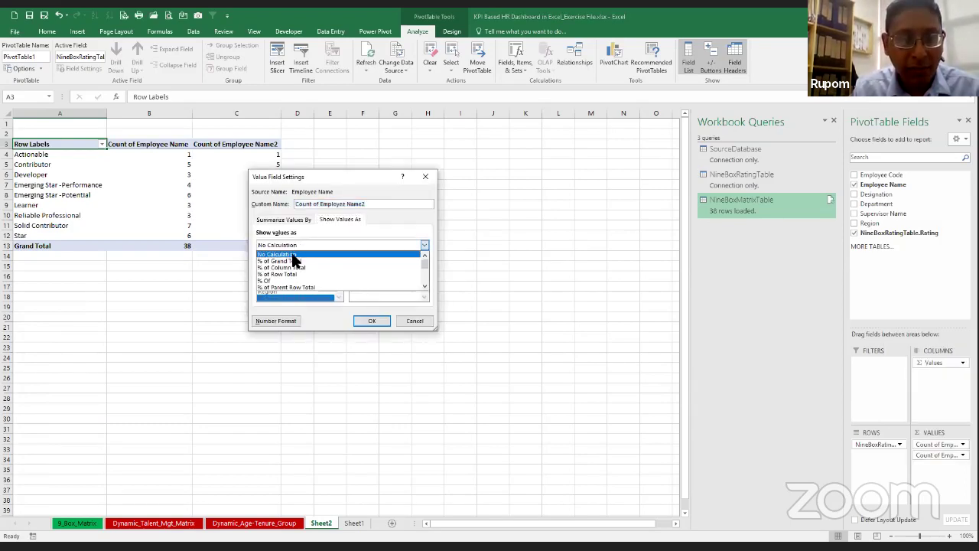
pyautogui.click(293, 262)
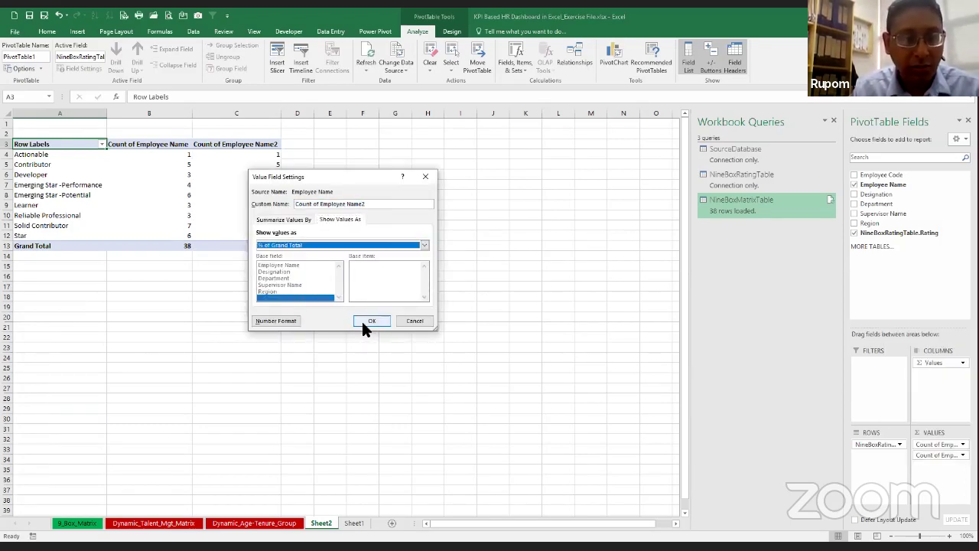
pyautogui.press('Return')
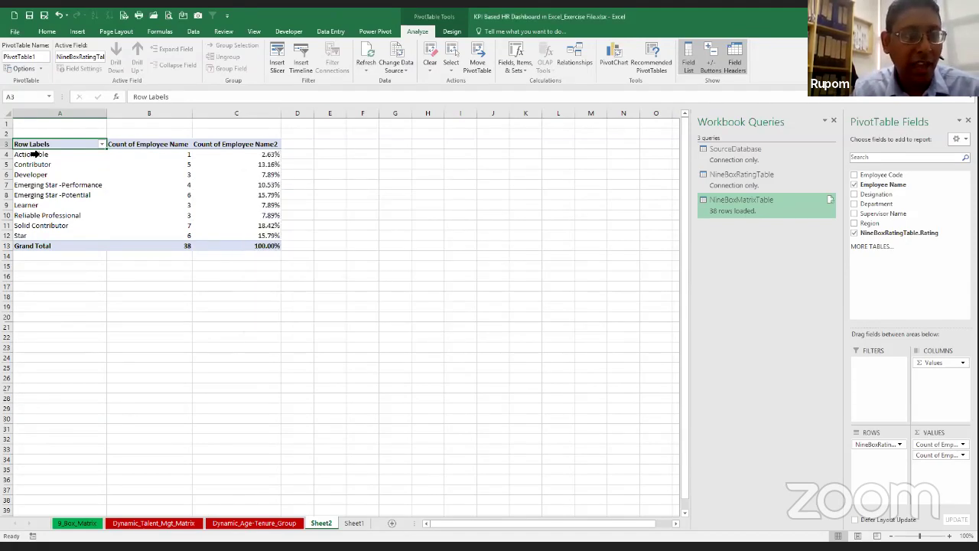
# - Compare the PivotTable's rating order with the rating table in Dynamic_Talent_Mgt_Matrix and the boxes in 9_Box_Matrix
pyautogui.click(34, 154)
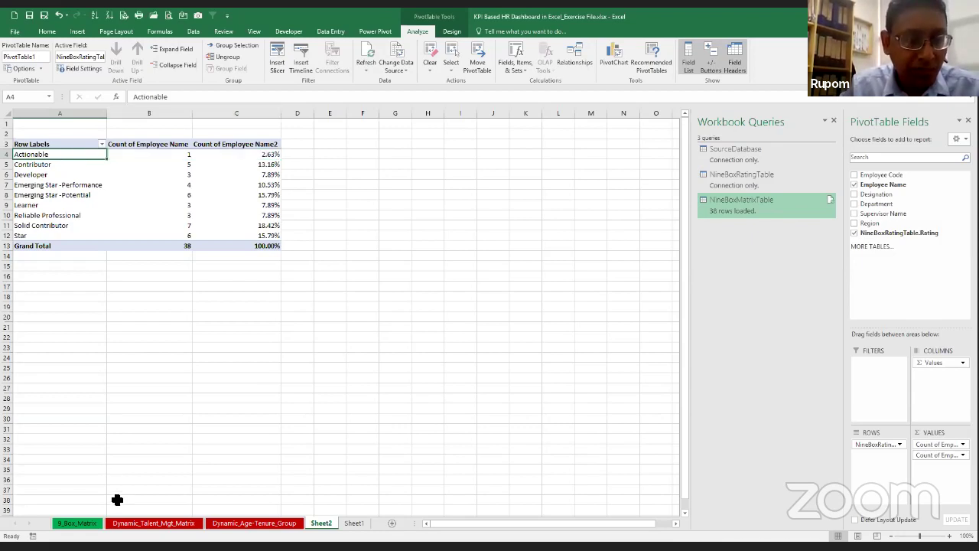
pyautogui.click(158, 526)
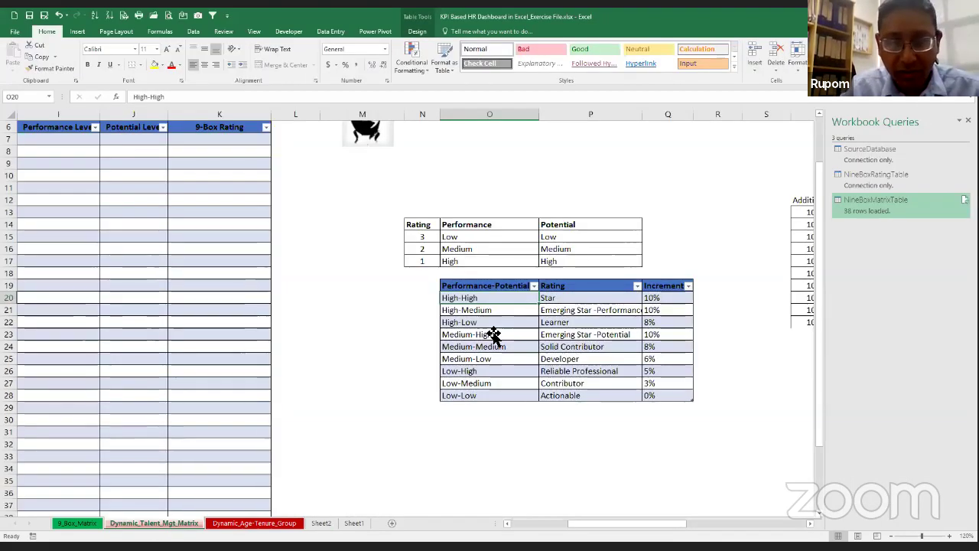
pyautogui.click(569, 300)
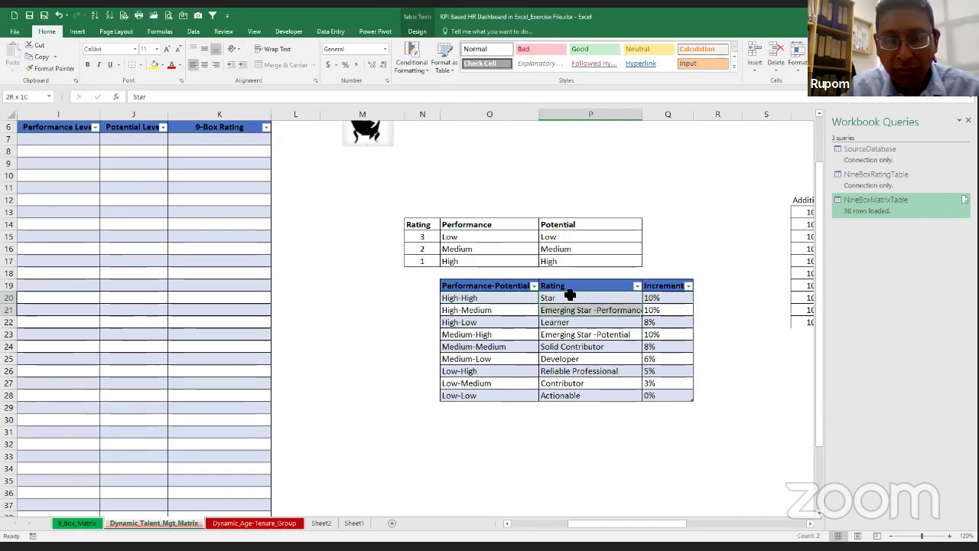
pyautogui.click(569, 398)
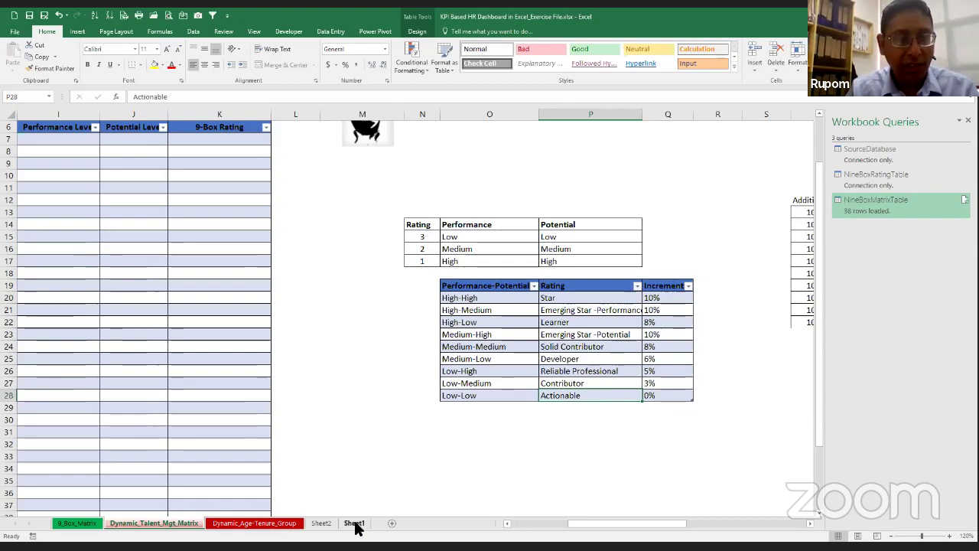
pyautogui.click(320, 523)
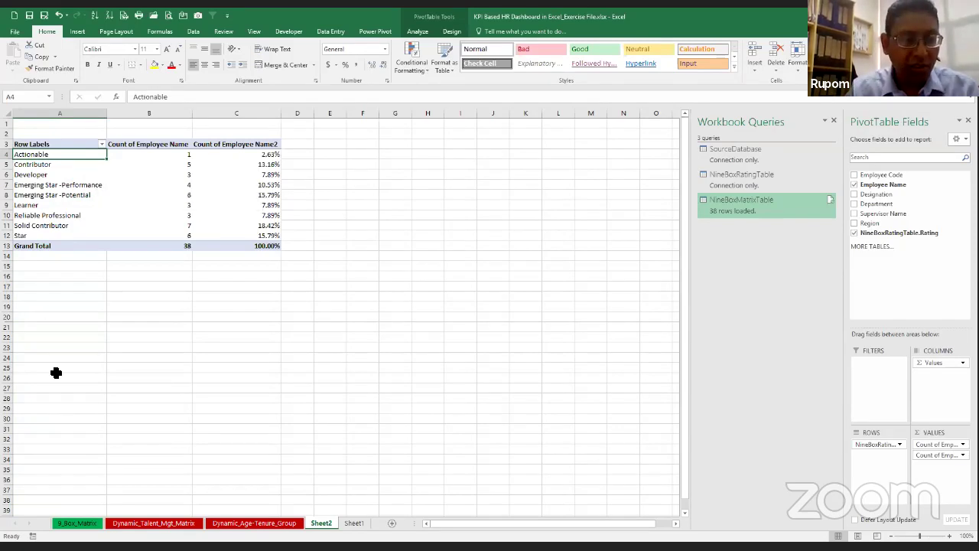
pyautogui.click(88, 525)
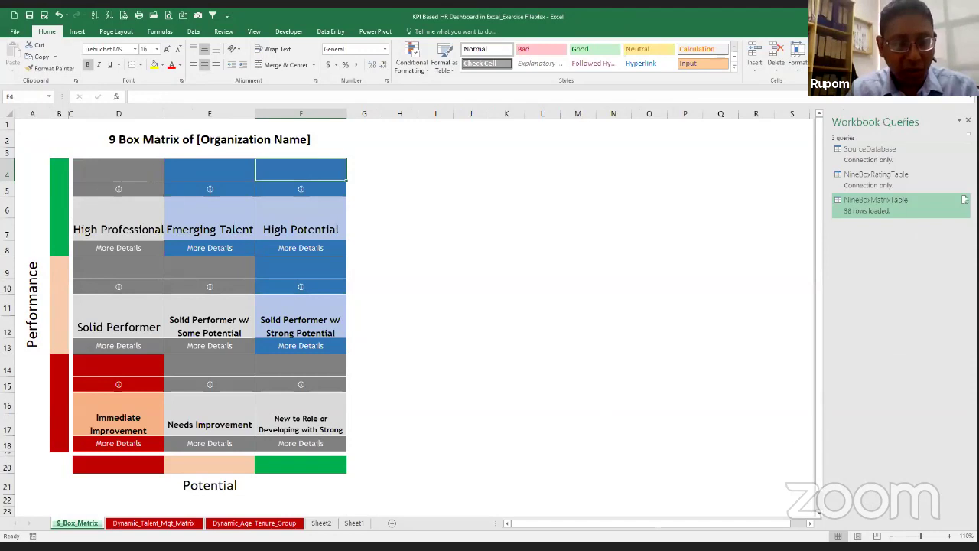
# - Select the Star rating in the Dynamic_Talent_Mgt_Matrix rating table, and open the Custom Lists editor from the advanced Excel options
pyautogui.click(153, 528)
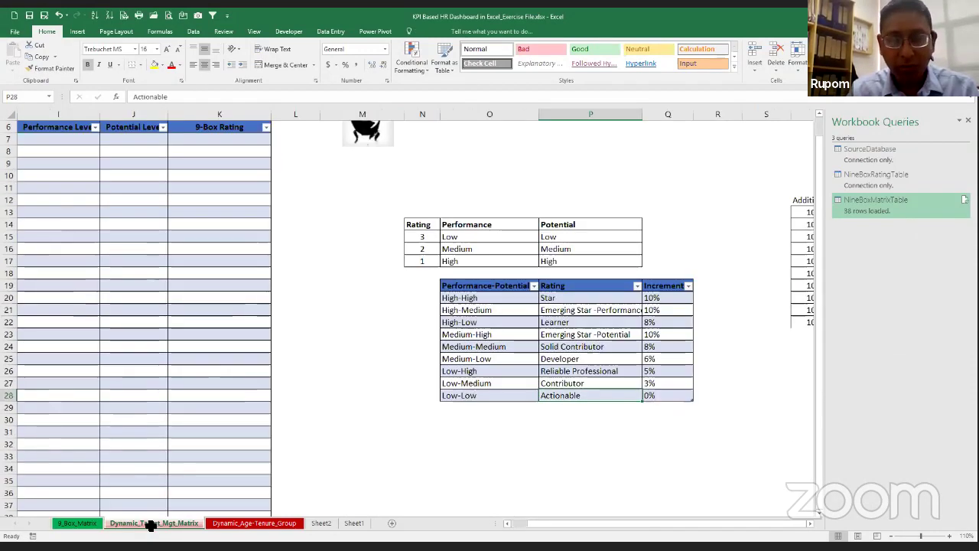
pyautogui.click(590, 303)
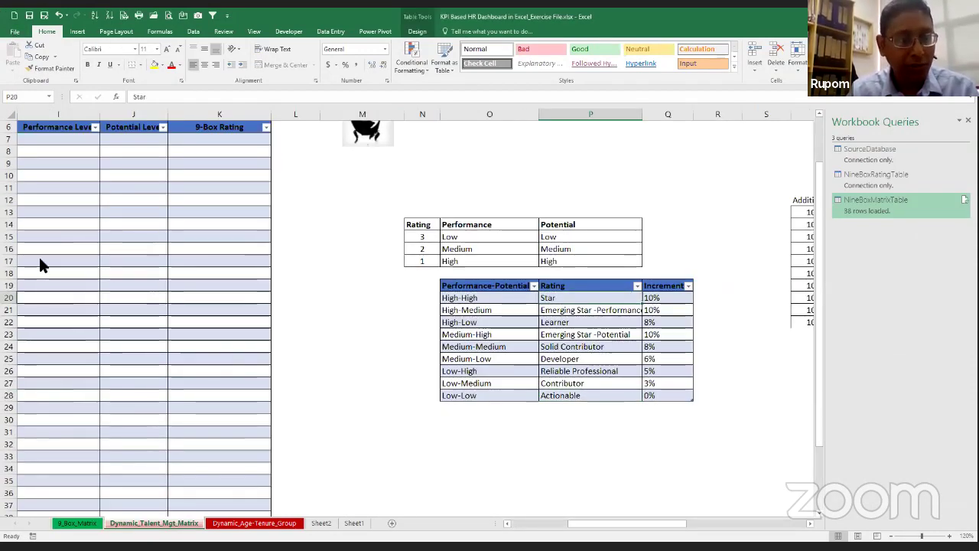
pyautogui.click(15, 32)
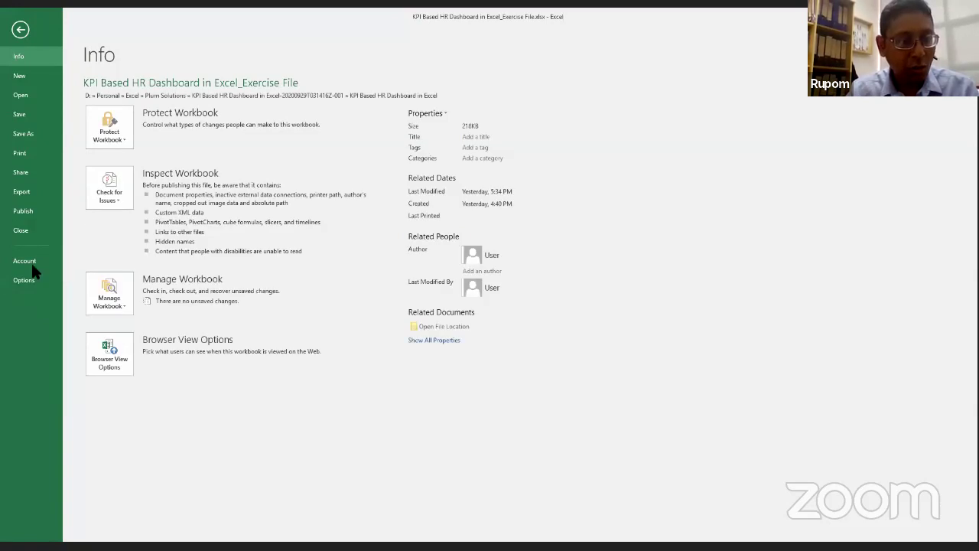
pyautogui.click(31, 277)
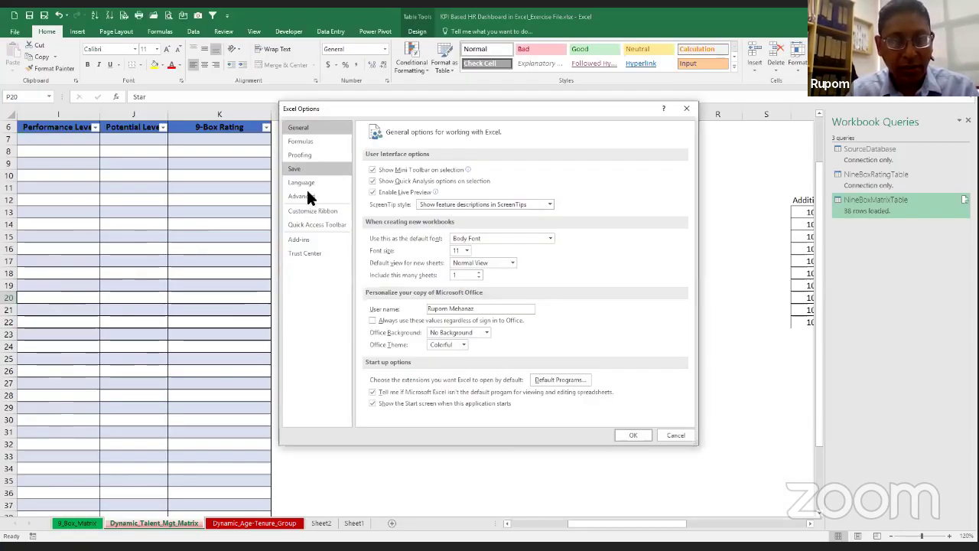
pyautogui.click(306, 195)
pyautogui.scroll(-10, 687, 306)
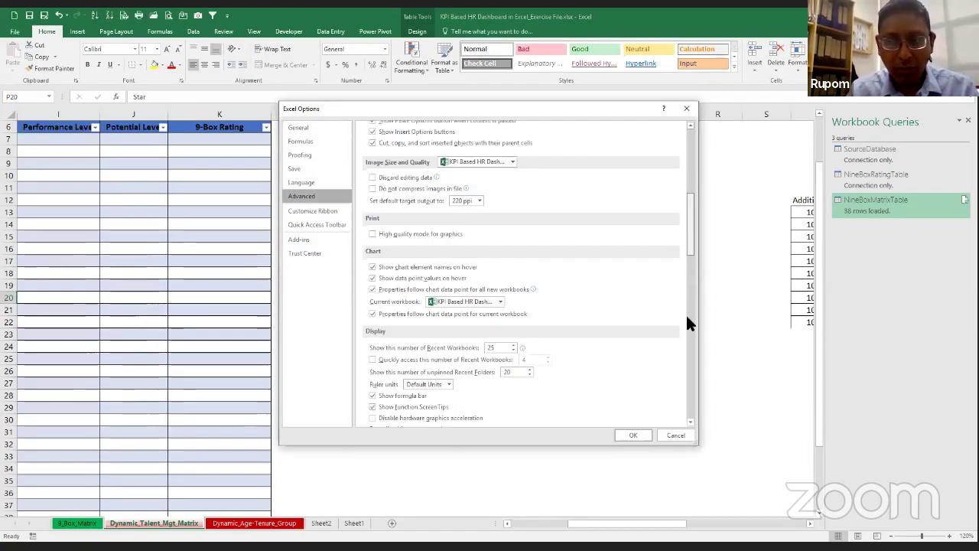
pyautogui.scroll(-10, 687, 316)
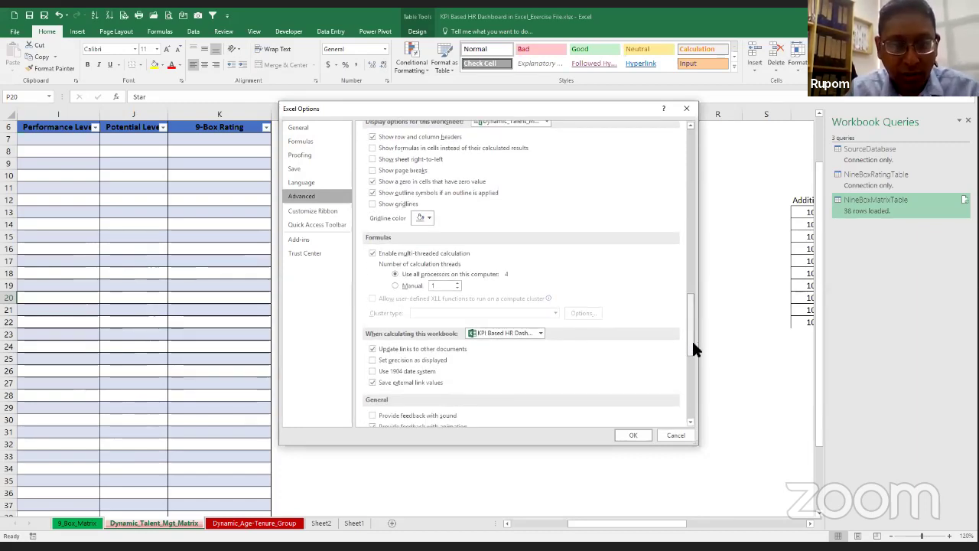
pyautogui.moveTo(693, 344); pyautogui.dragTo(695, 377)
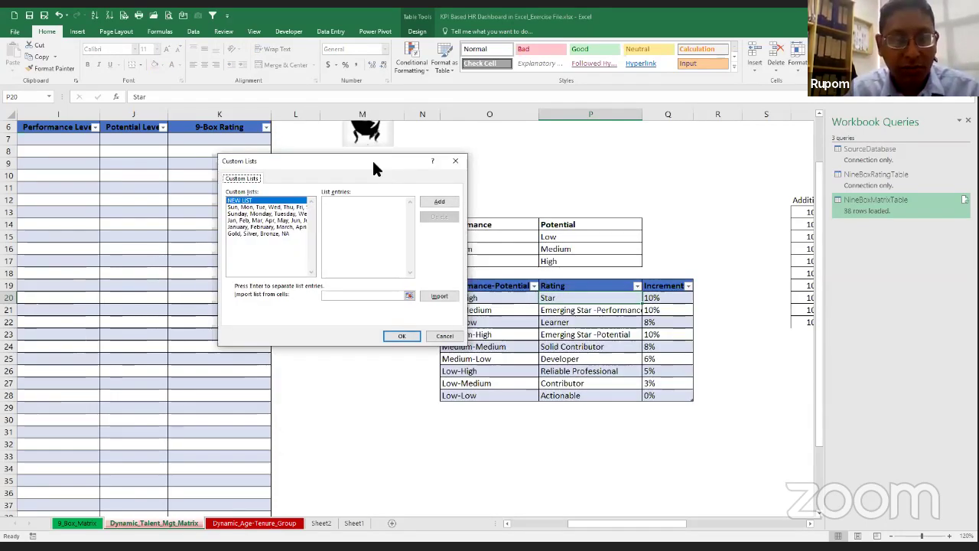
pyautogui.moveTo(374, 167); pyautogui.dragTo(324, 167)
pyautogui.click(307, 211)
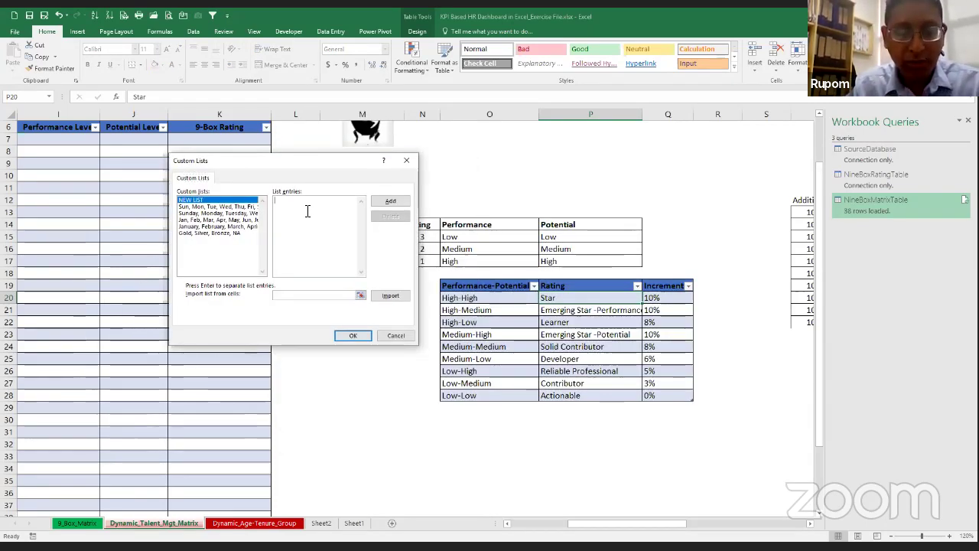
pyautogui.write('Star ')
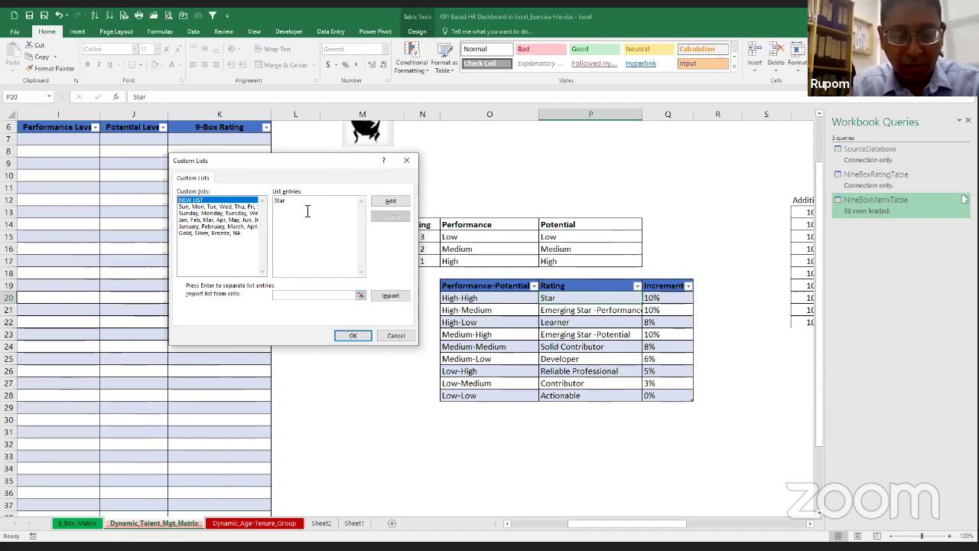
pyautogui.write('Emerging')
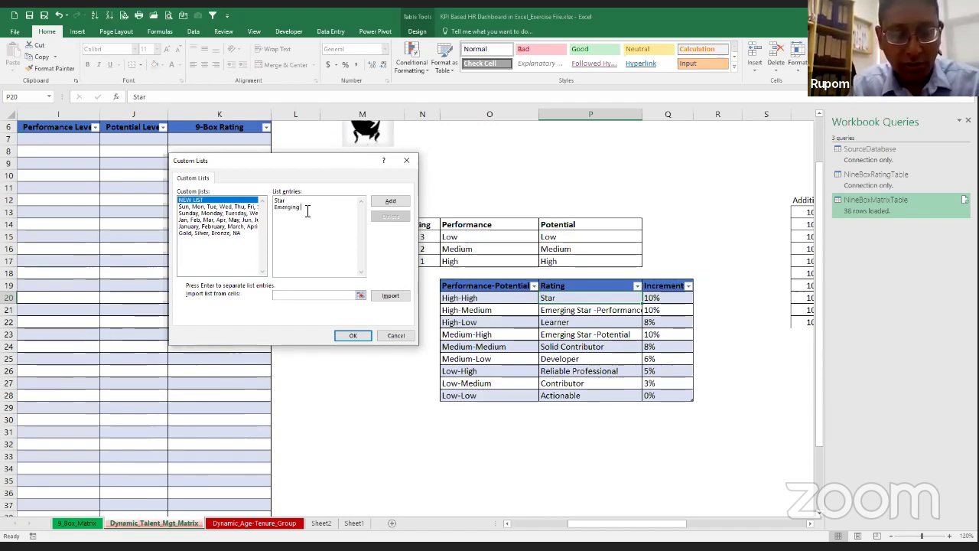
pyautogui.write(' Star')
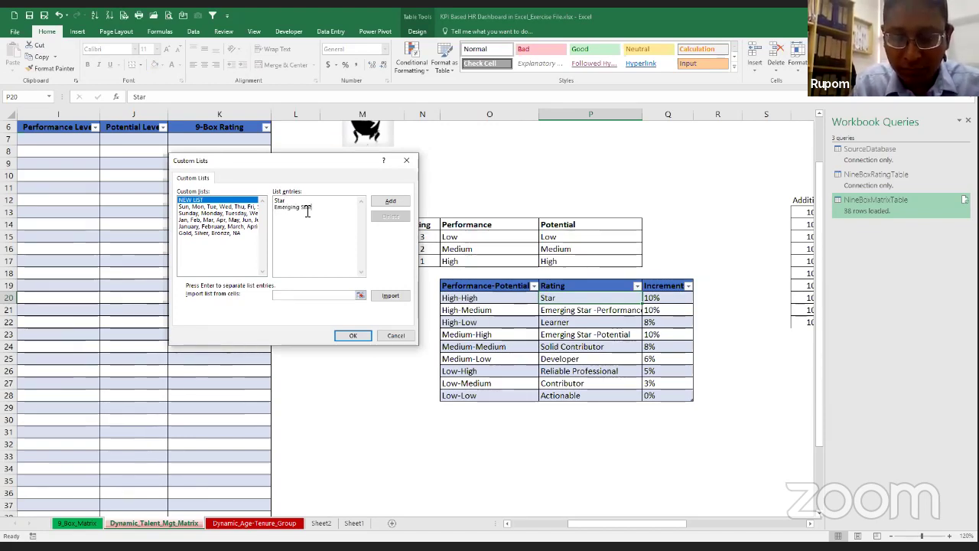
pyautogui.write(' -')
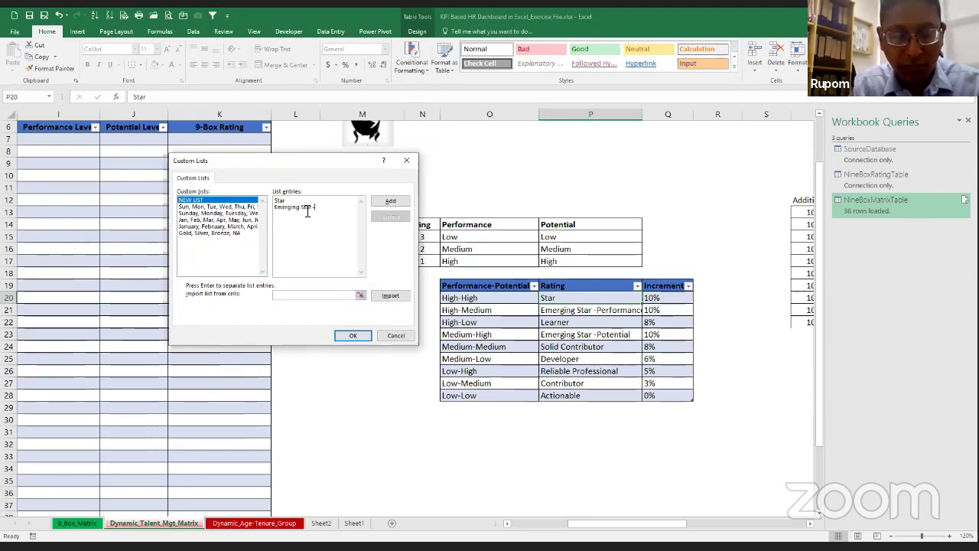
pyautogui.write('Performan')
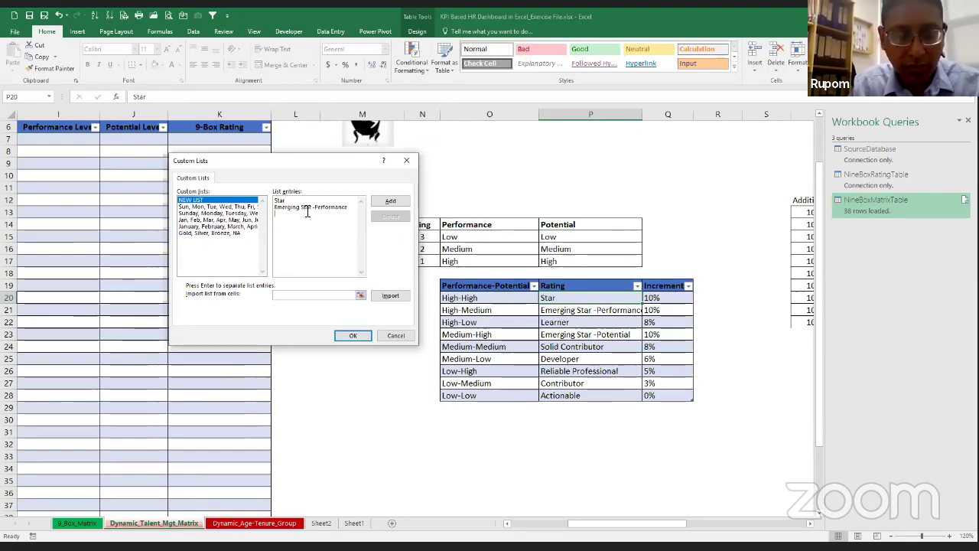
pyautogui.write('ce')
pyautogui.press('Return')
pyautogui.write('Em')
pyautogui.press('BackSpace')
pyautogui.press('BackSpace')
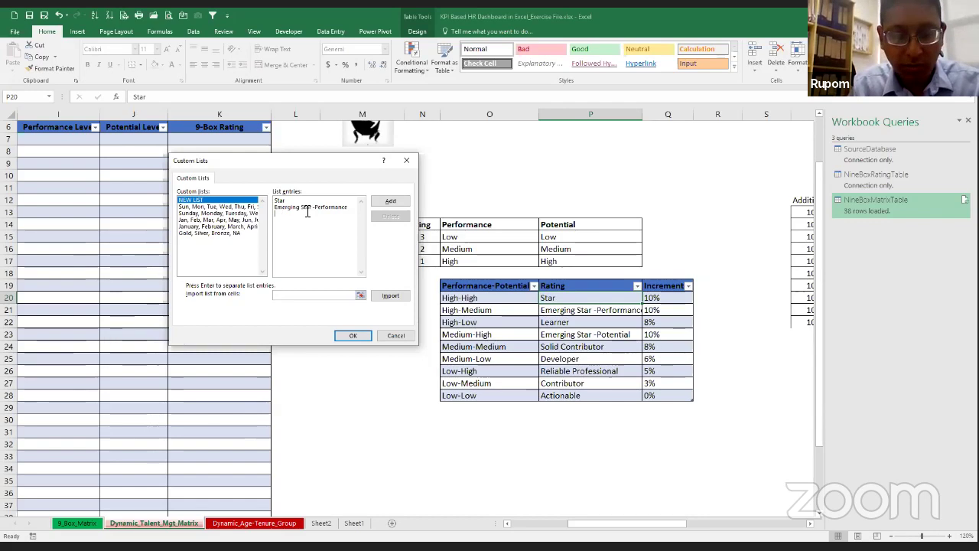
pyautogui.write('Learner')
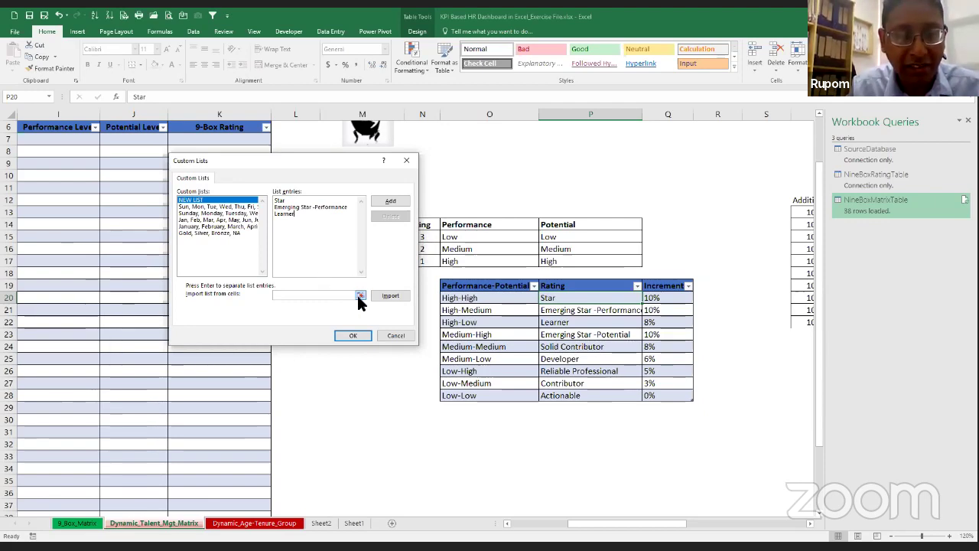
pyautogui.moveTo(303, 219); pyautogui.dragTo(256, 185)
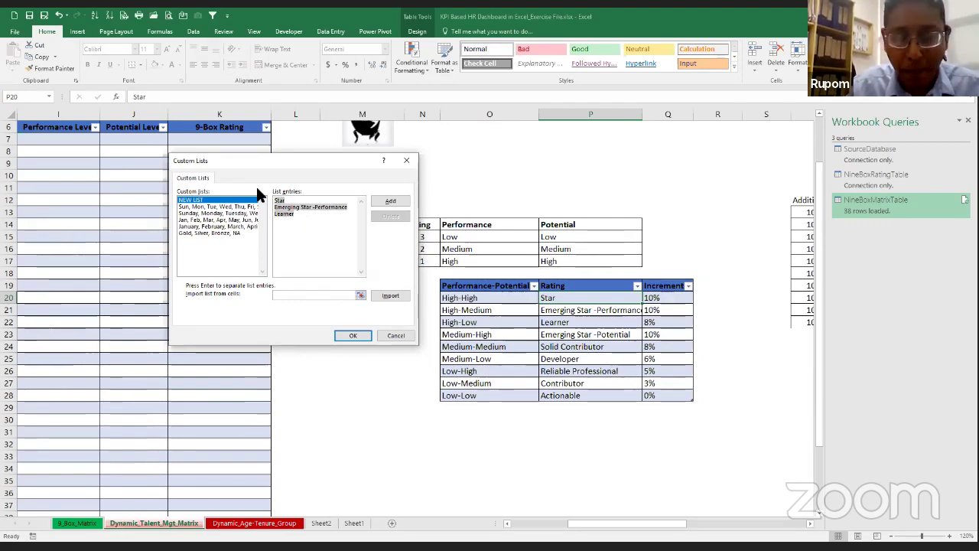
pyautogui.press('Delete')
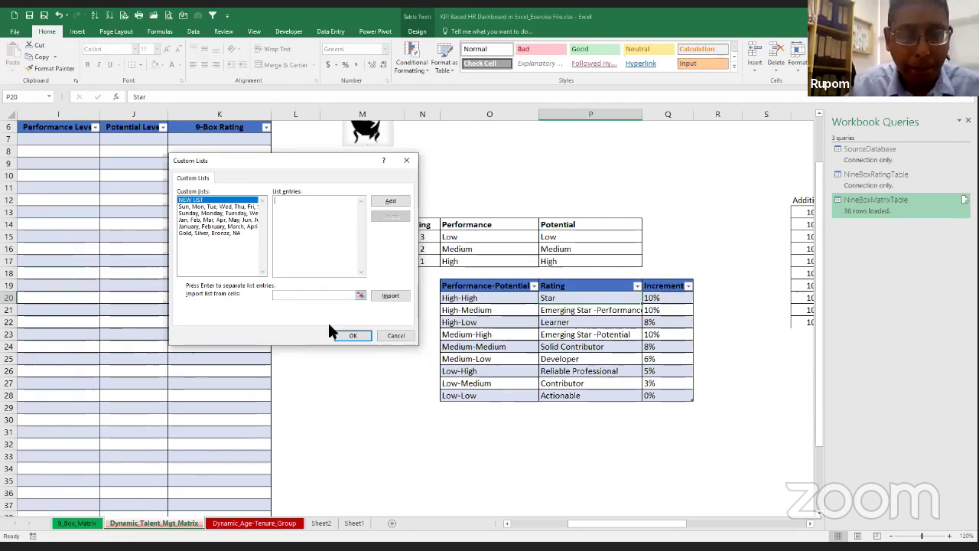
# - Import the ratings in $P$20:$P$28 as a new custom list and accept the Excel options
pyautogui.click(361, 295)
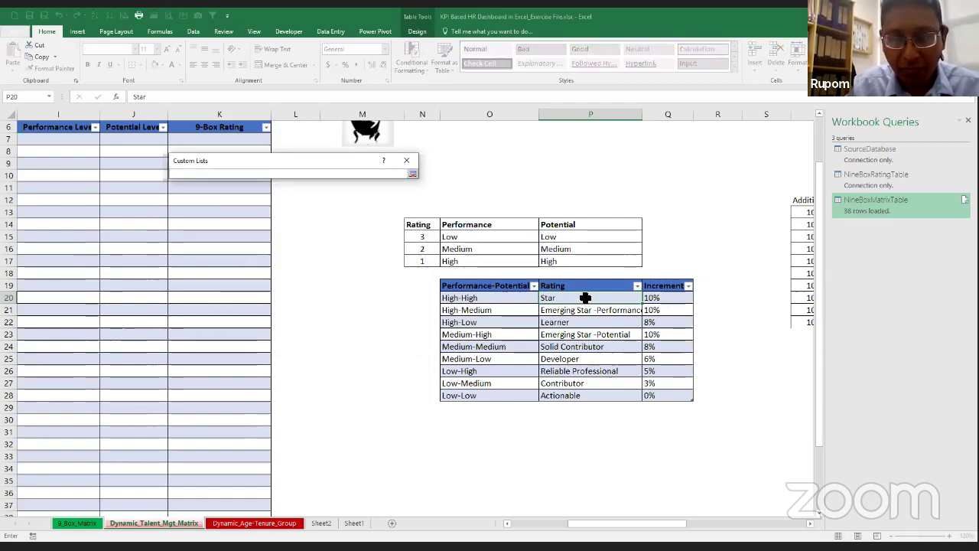
pyautogui.hotkey('ctrl', 'shift', 'Down')
pyautogui.press('Return')
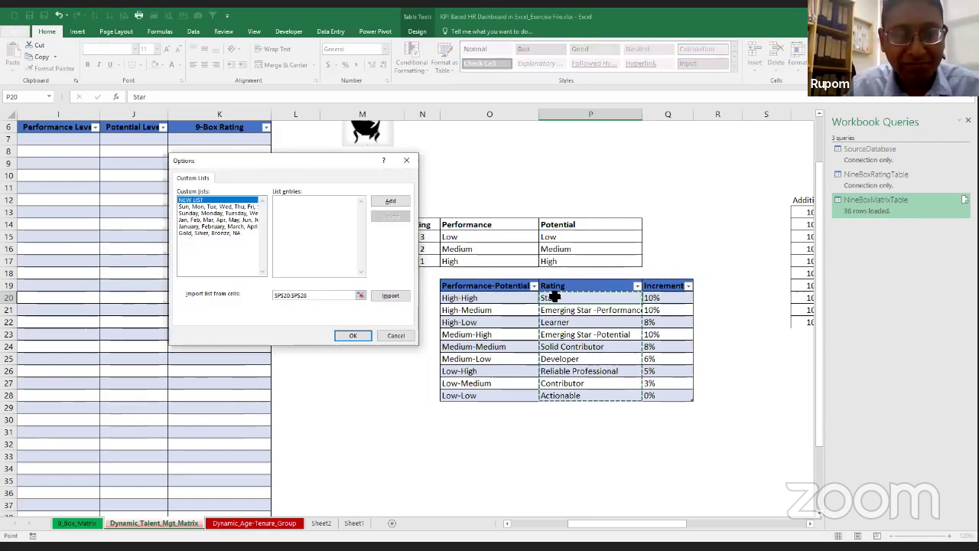
pyautogui.click(388, 295)
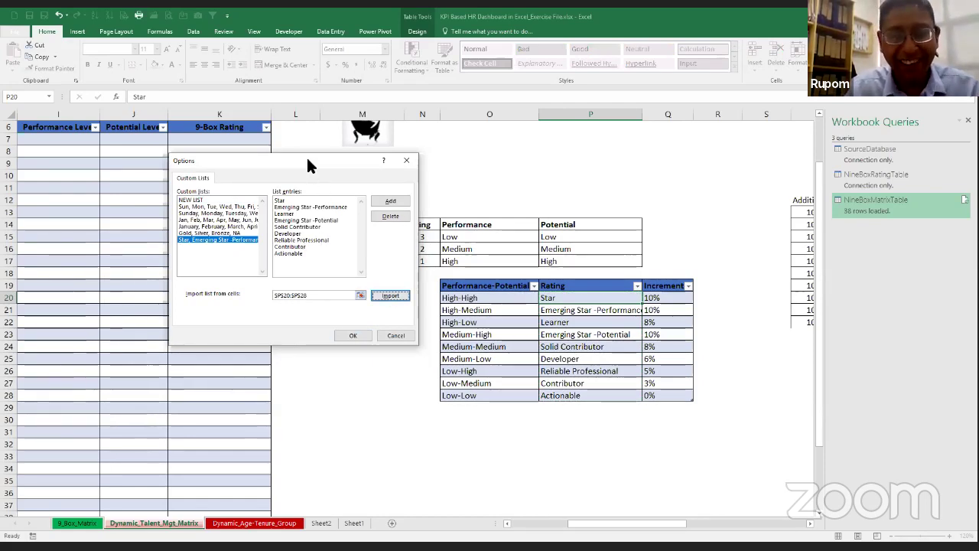
pyautogui.moveTo(295, 162); pyautogui.dragTo(257, 150)
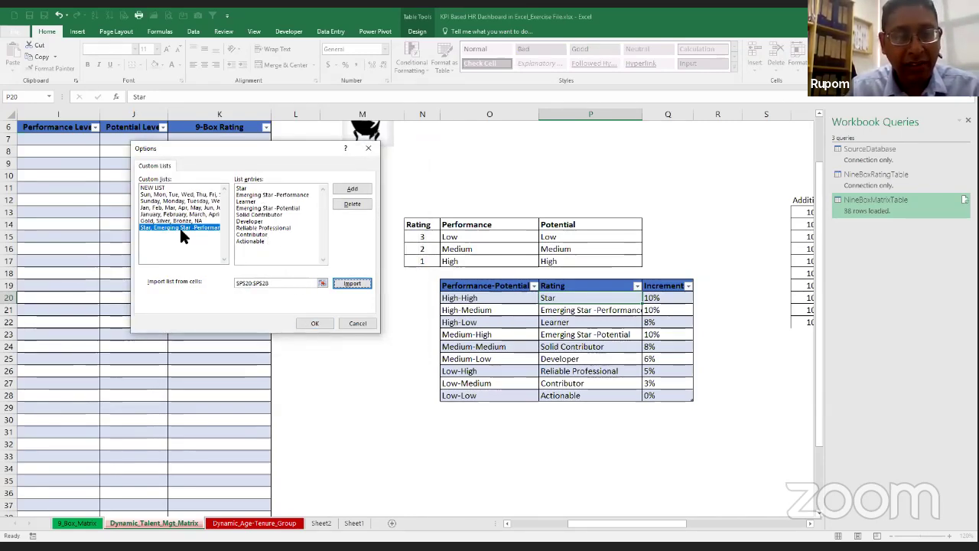
pyautogui.click(315, 324)
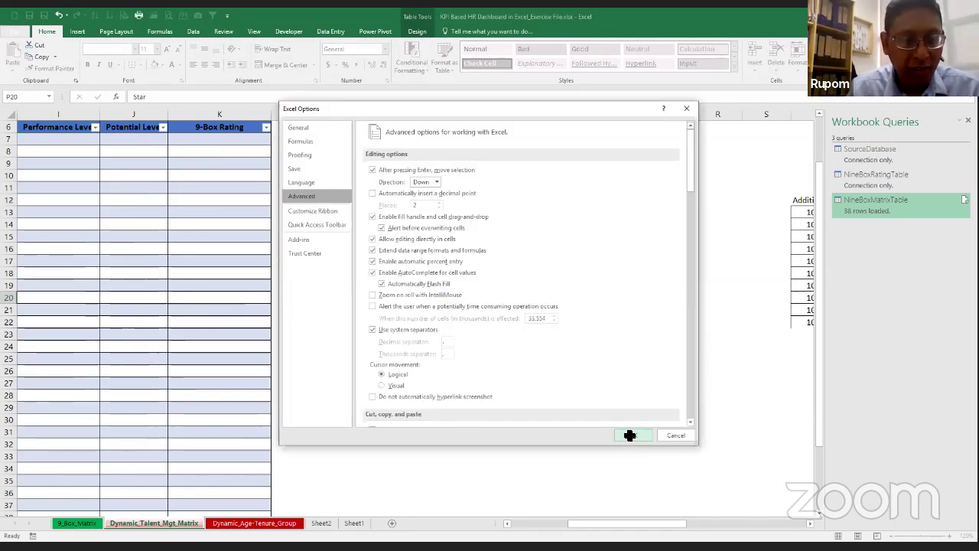
pyautogui.click(628, 435)
# - Sort the rating row labels of the Sheet2 PivotTable A to Z so they follow the custom list order
pyautogui.click(321, 522)
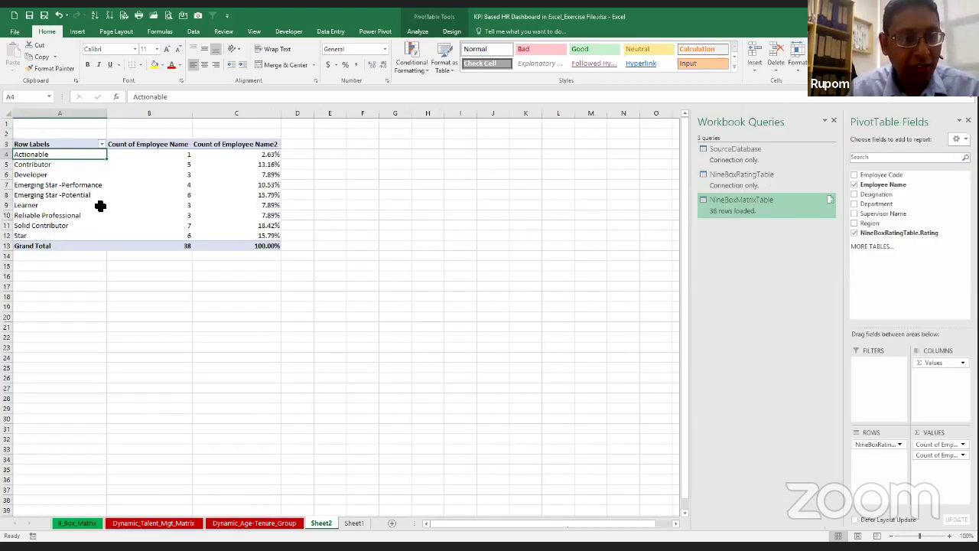
pyautogui.rightClick(65, 158)
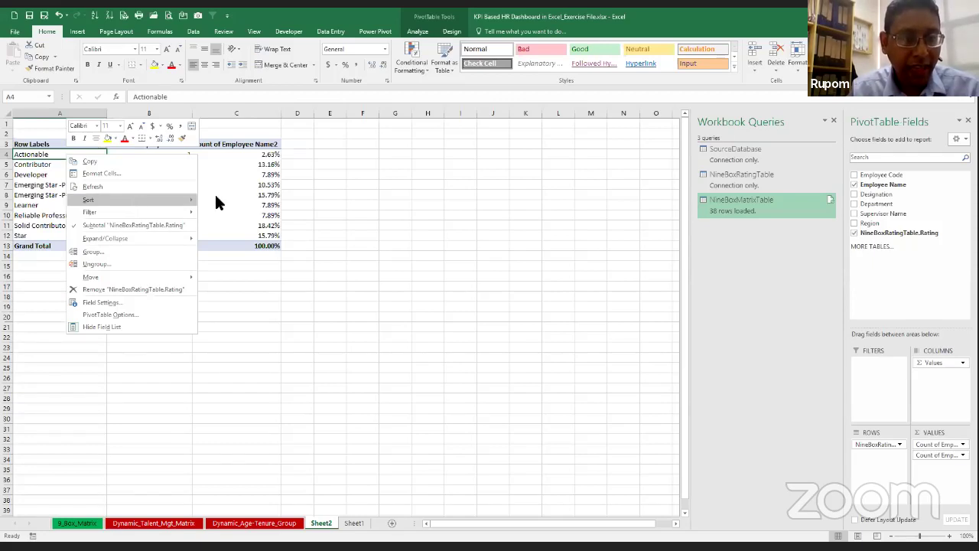
pyautogui.click(226, 212)
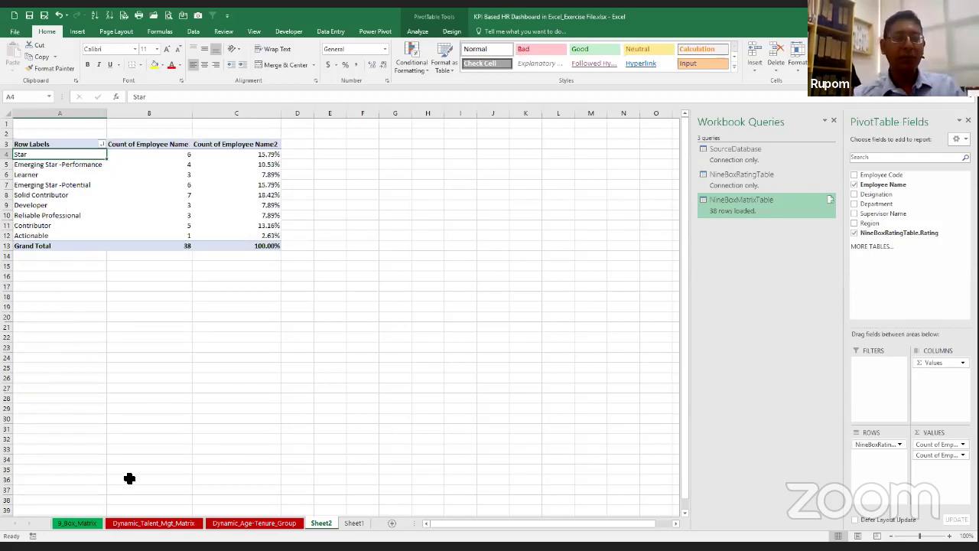
# - Link cell F4, above the High Potential box in 9_Box_Matrix, to the Star label with =Sheet2!A4
pyautogui.click(88, 522)
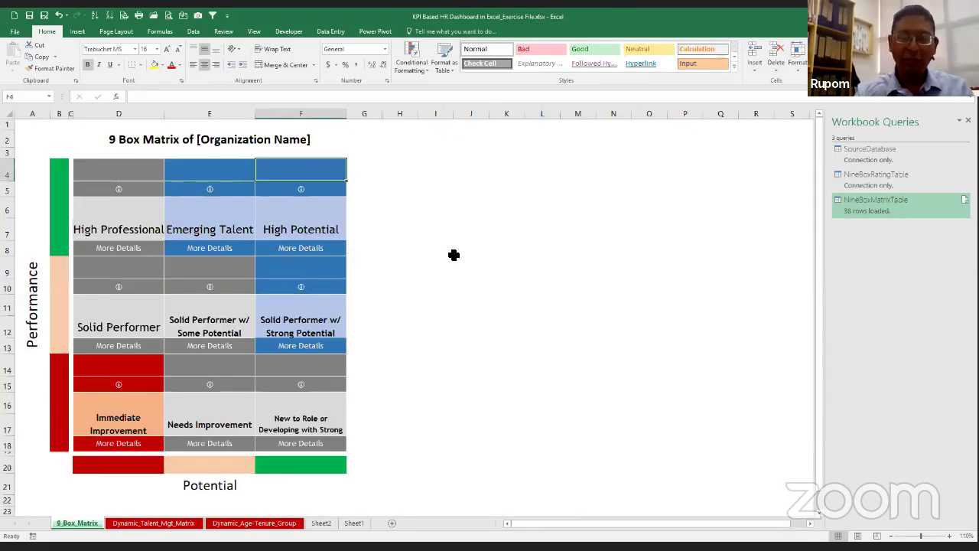
pyautogui.write('=')
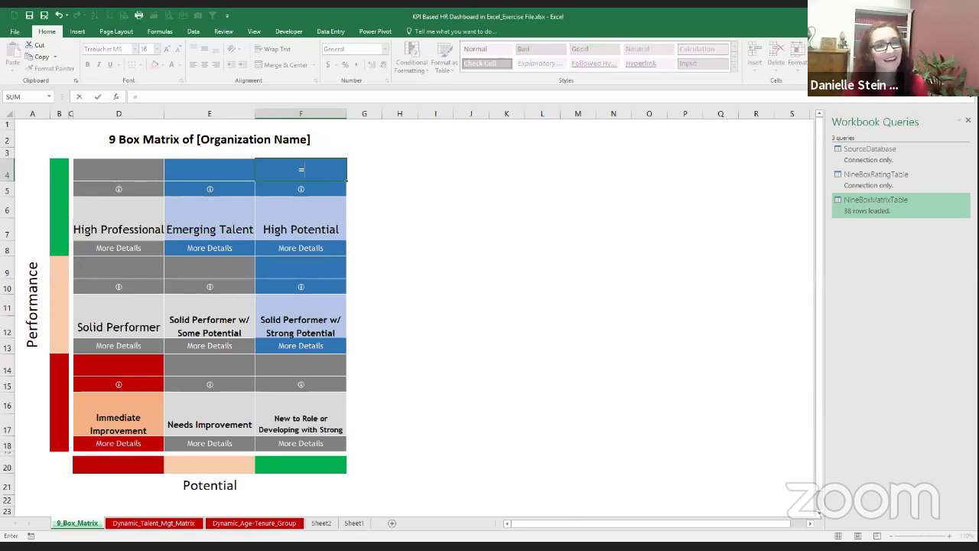
pyautogui.click(321, 523)
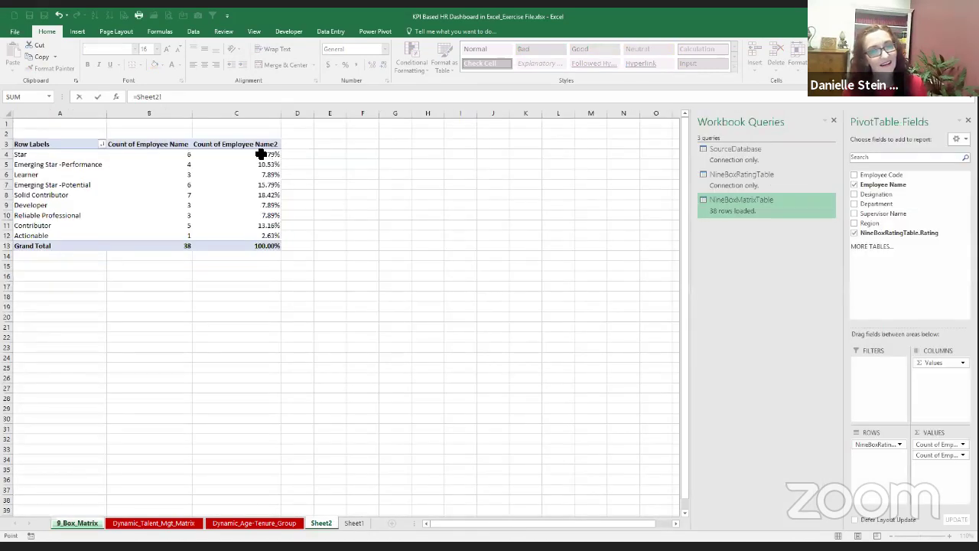
pyautogui.click(26, 155)
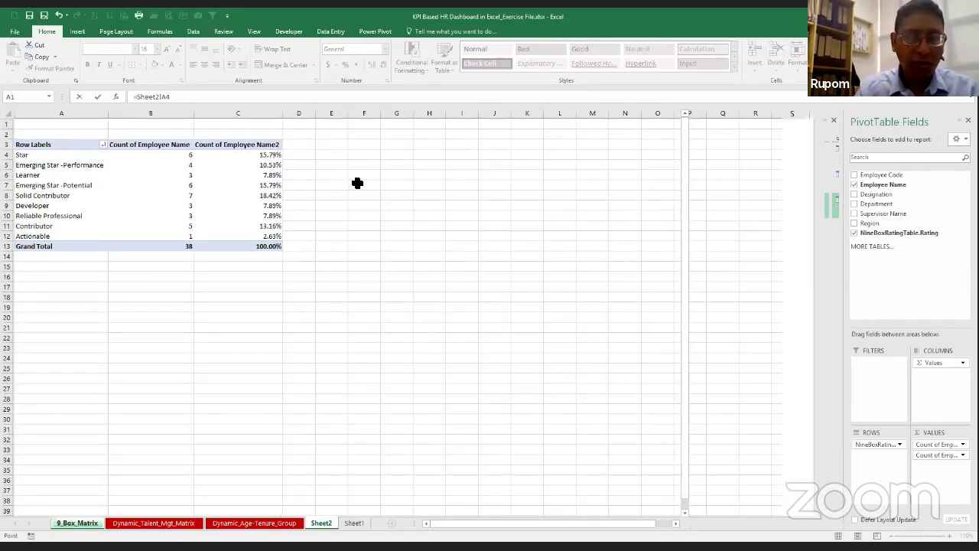
pyautogui.press('Return')
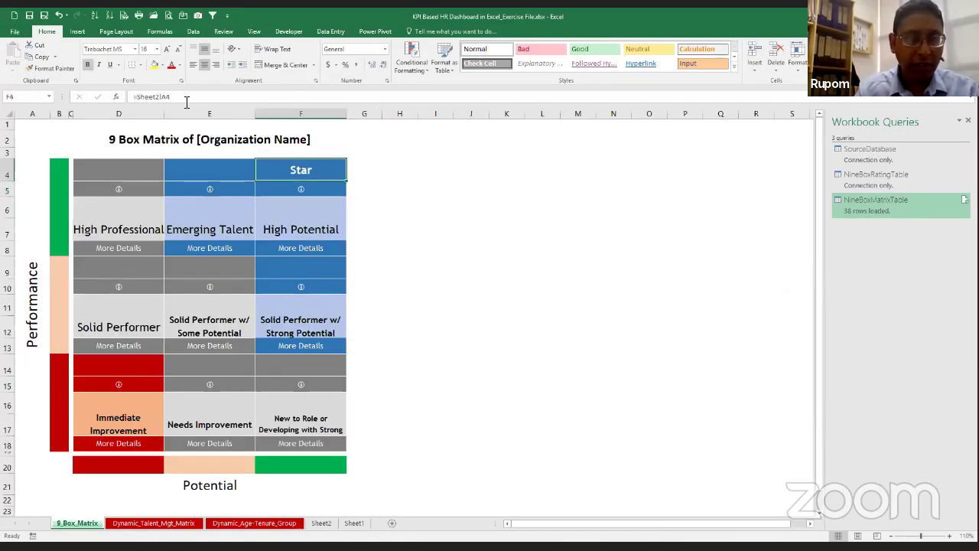
# - Check the formula in F4 of 9_Box_Matrix against the rating row labels in the Sheet2 PivotTable
pyautogui.click(131, 95)
pyautogui.press('Escape')
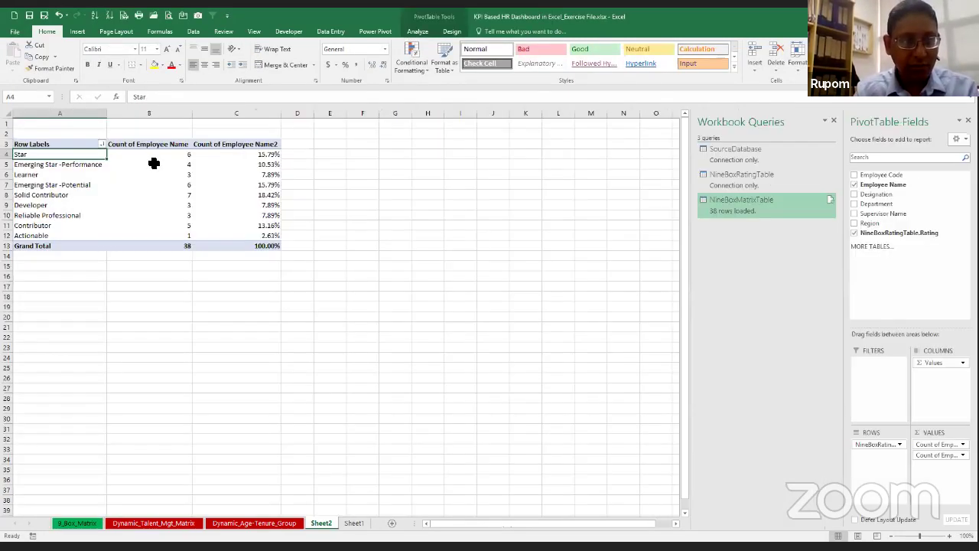
pyautogui.click(324, 523)
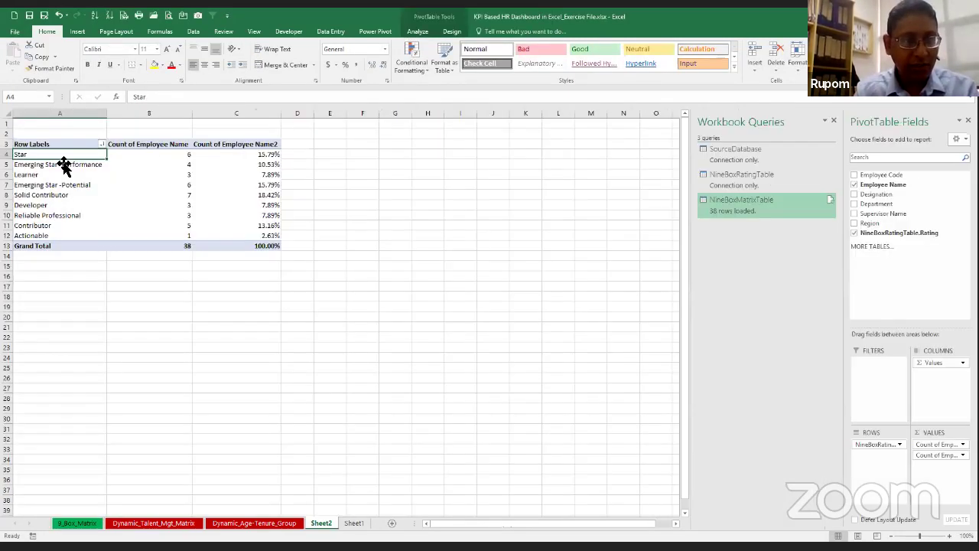
pyautogui.moveTo(44, 155); pyautogui.dragTo(48, 235)
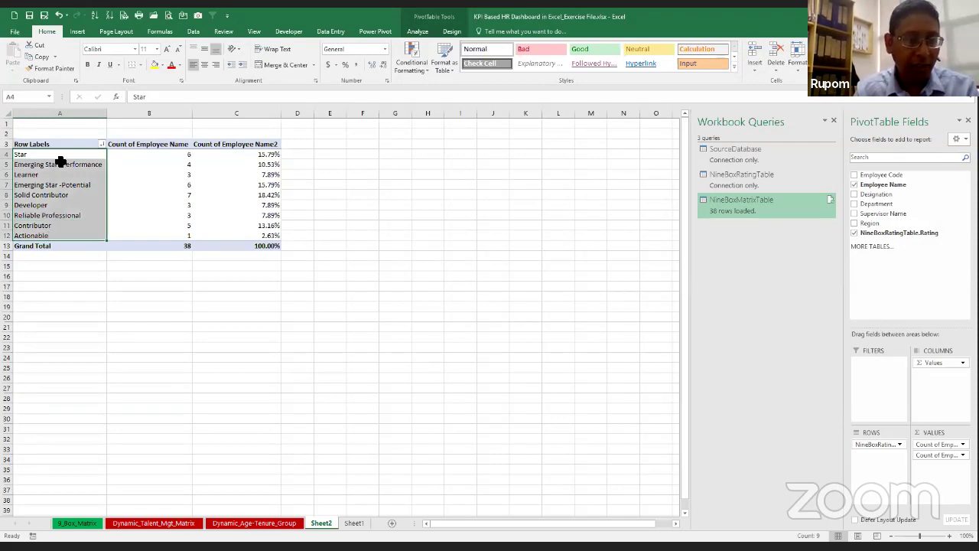
pyautogui.click(87, 524)
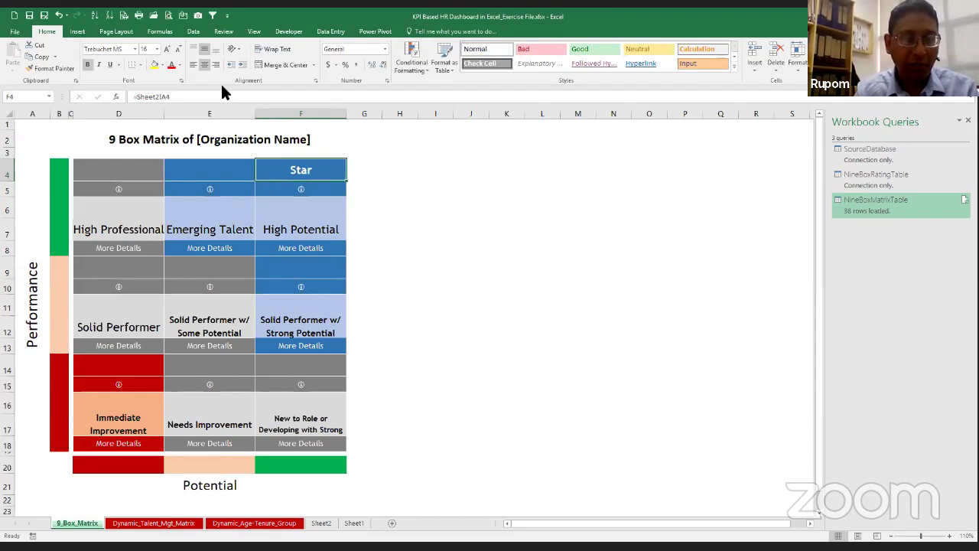
pyautogui.press('F2')
pyautogui.press('Escape')
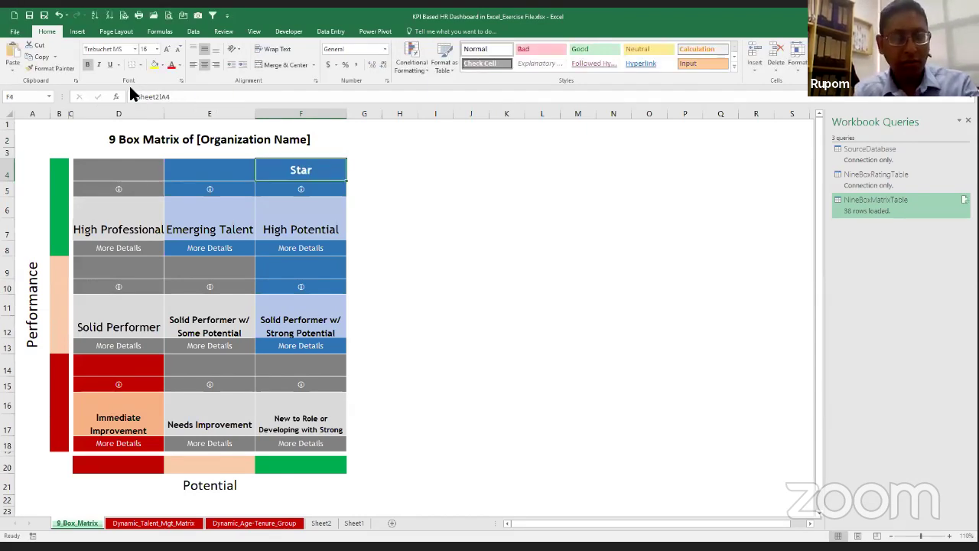
# - Link cell E4, above the Emerging Talent box, to the Emerging Star - Performance label with =Sheet2!A5
pyautogui.click(210, 169)
pyautogui.write('=Sheet2!A4')
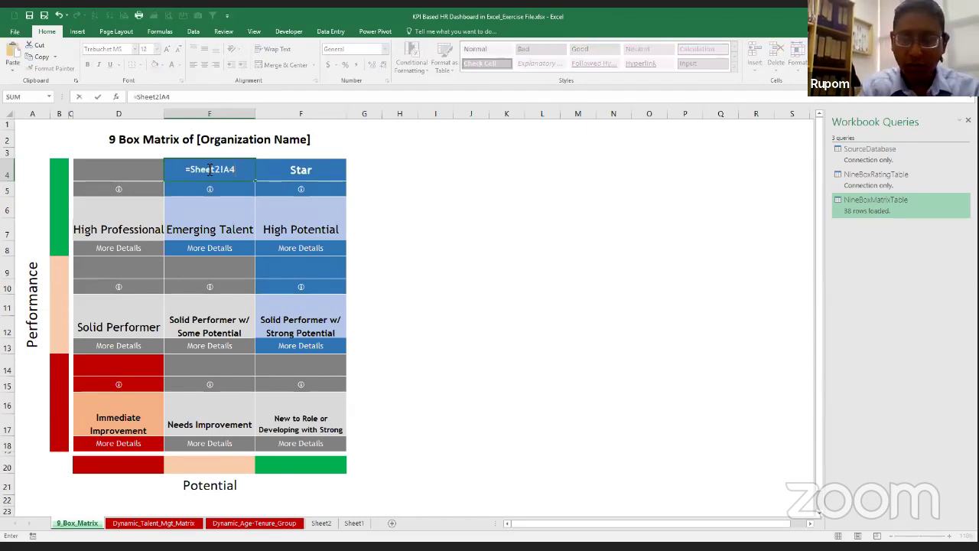
pyautogui.hotkey('ctrl', 'Return')
pyautogui.press('Left')
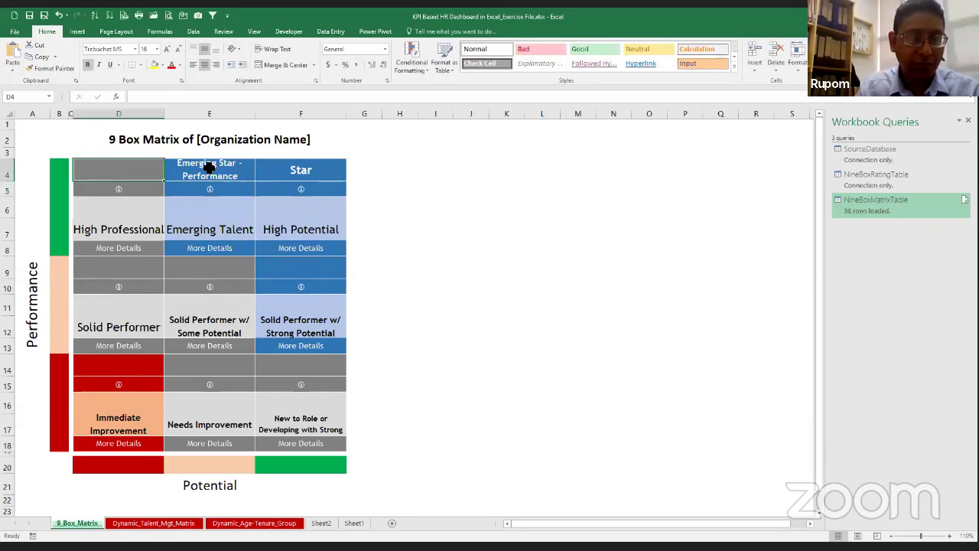
pyautogui.click(208, 168)
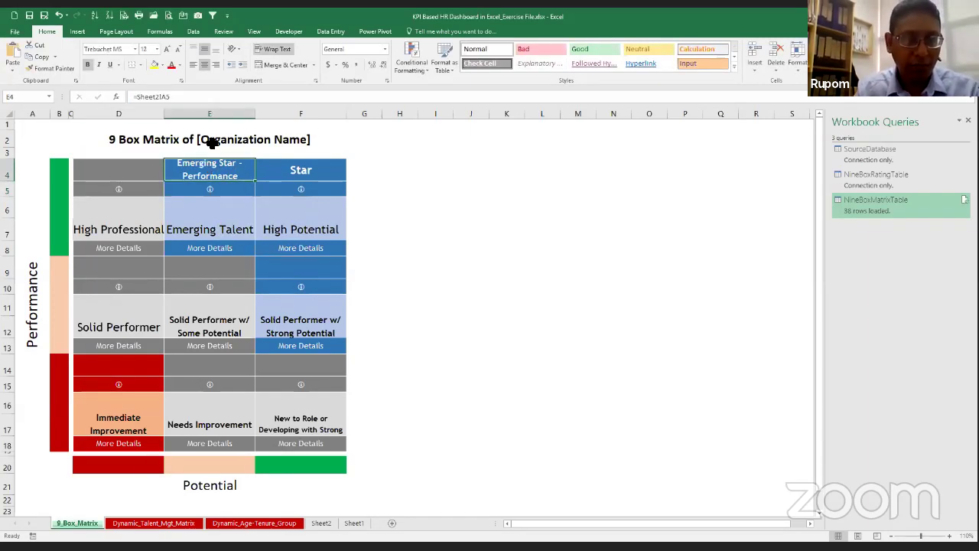
# - Link cell D4, above the High Professional box, to the Learner label in the Sheet2 PivotTable
pyautogui.click(126, 172)
pyautogui.click(179, 102)
pyautogui.hotkey('ctrl', 'v')
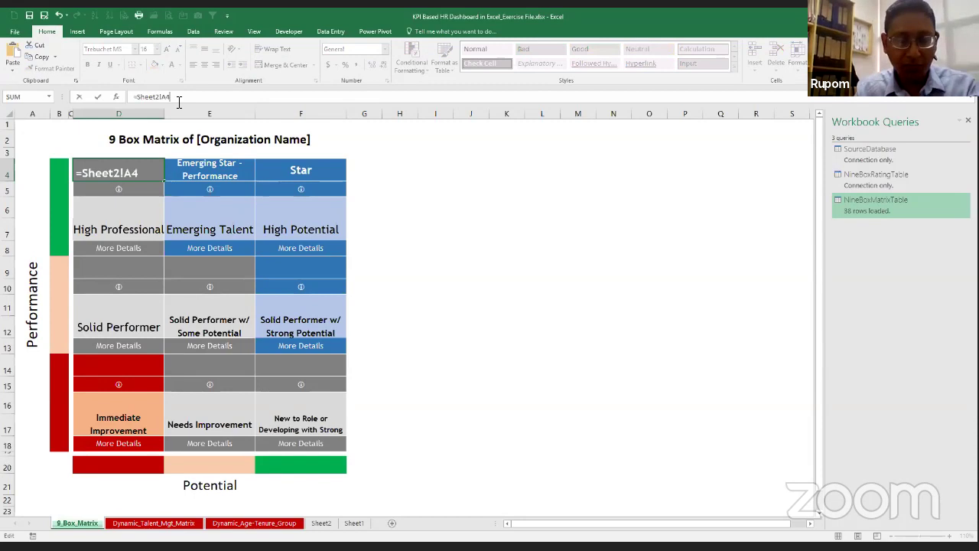
pyautogui.press('Return')
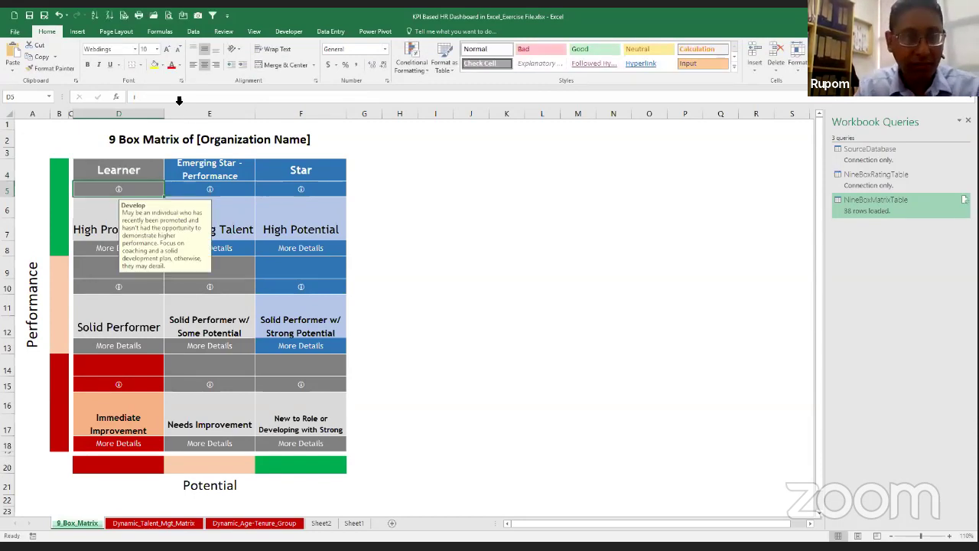
# - Link cell F9, above Solid Performer w/ Strong Potential, to the Emerging Star - Potential label in Sheet2
pyautogui.click(312, 272)
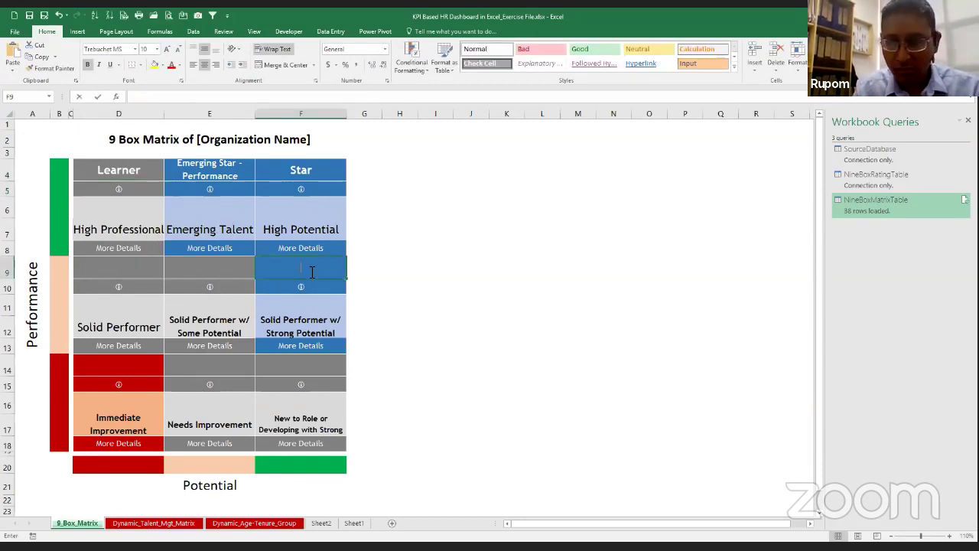
pyautogui.doubleClick(312, 272)
pyautogui.hotkey('ctrl', 'v')
pyautogui.press('BackSpace')
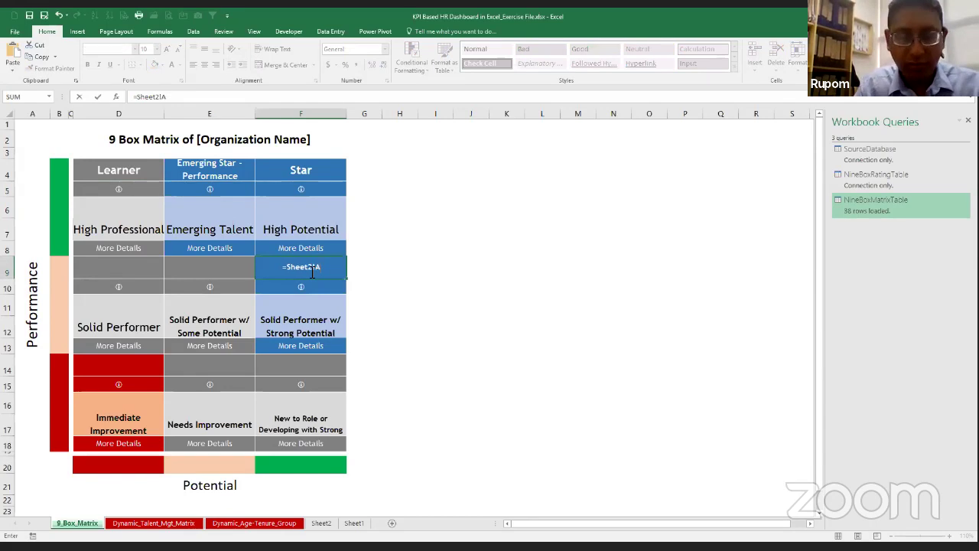
pyautogui.write('5')
pyautogui.press('Return')
# - Link cell E9, above Solid Performer w/ Some Potential, to the Solid Contributor label with =Sheet2!A8
pyautogui.press('Up')
pyautogui.press('Left')
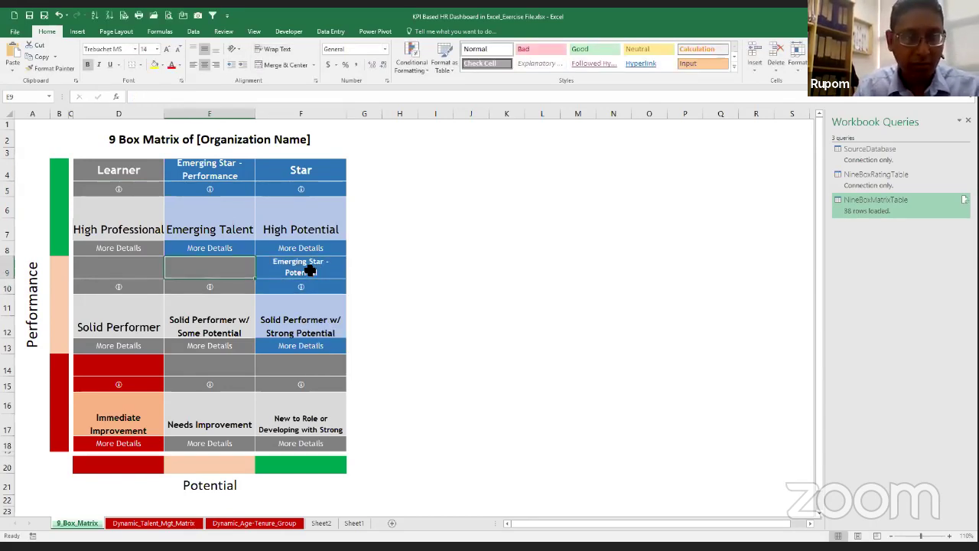
pyautogui.click(157, 97)
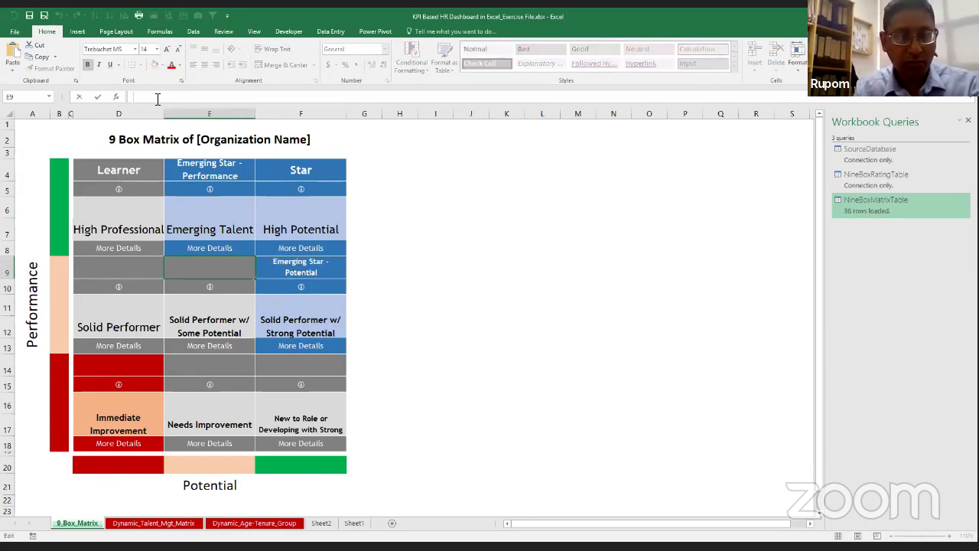
pyautogui.hotkey('ctrl', 'v')
pyautogui.press('BackSpace')
pyautogui.write('8')
pyautogui.hotkey('ctrl', 'Return')
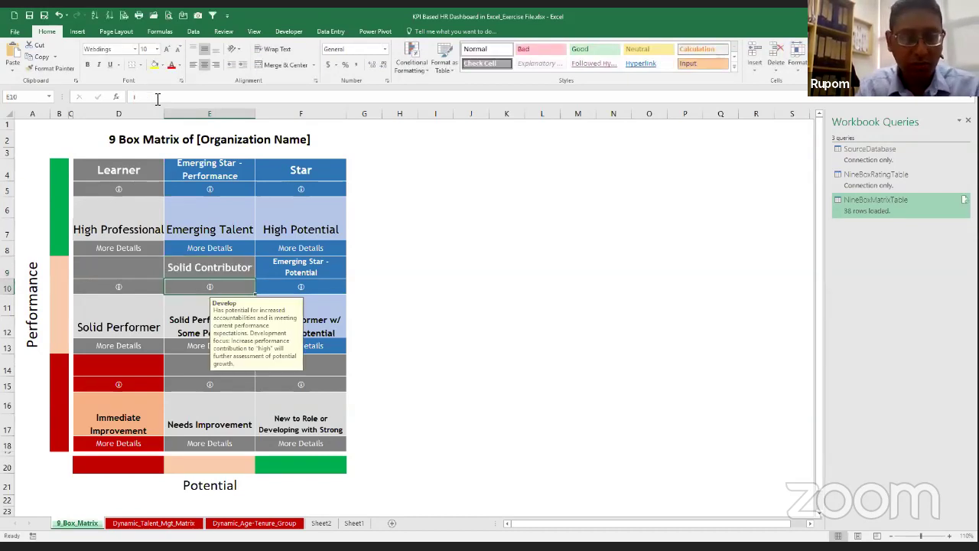
# - Link cell D9, above the Solid Performer box, to the Developer label in the Sheet2 PivotTable
pyautogui.press('Left')
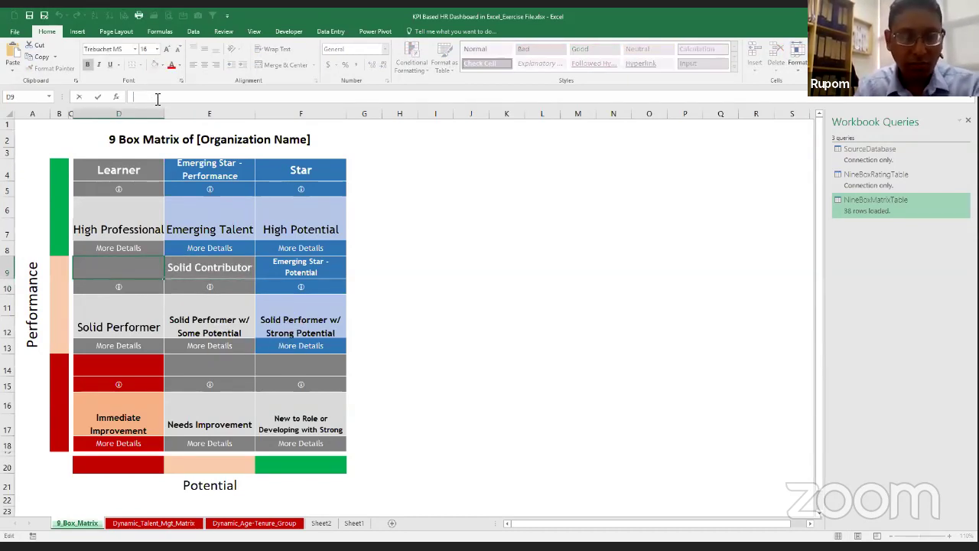
pyautogui.click(158, 97)
pyautogui.hotkey('ctrl', 'v')
pyautogui.press('Return')
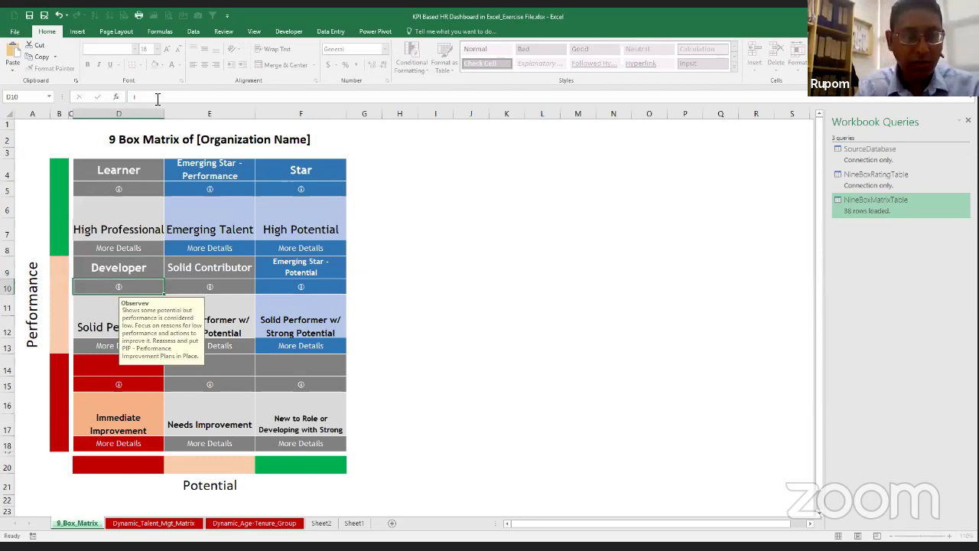
# - Link F14 to the Reliable Professional label with =Sheet2!A10, and E14 to the Contributor label in Sheet2
pyautogui.doubleClick(317, 366)
pyautogui.write('=Sheet2!A10')
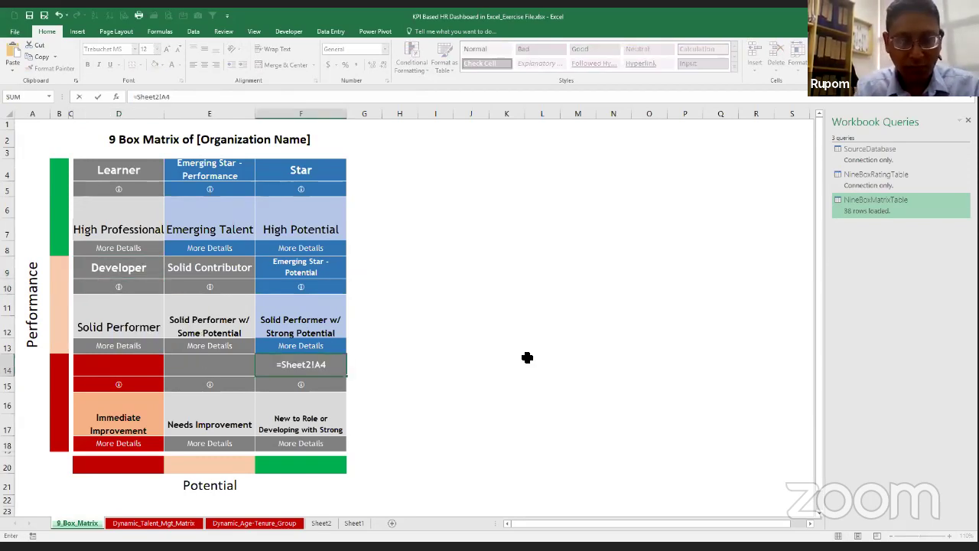
pyautogui.press('Left')
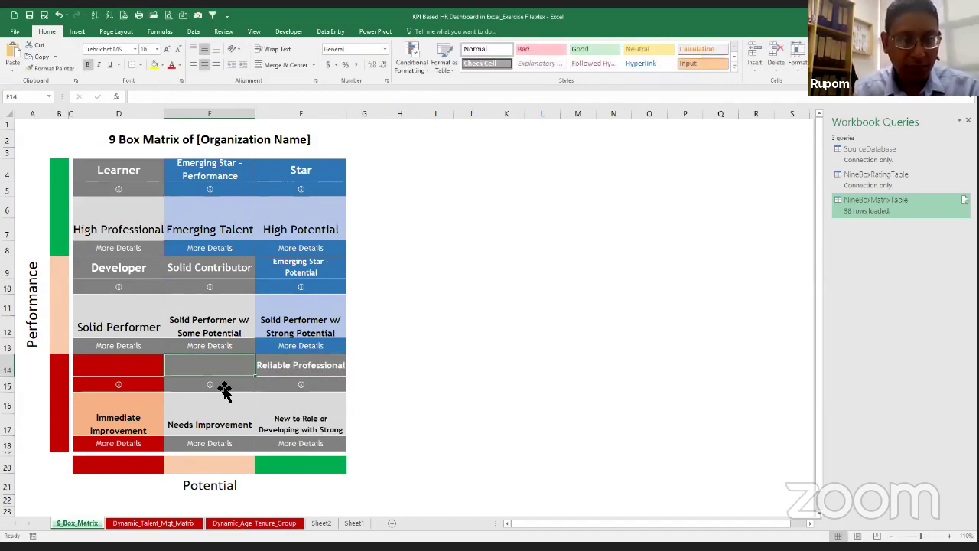
pyautogui.write('=Sheet2!A4')
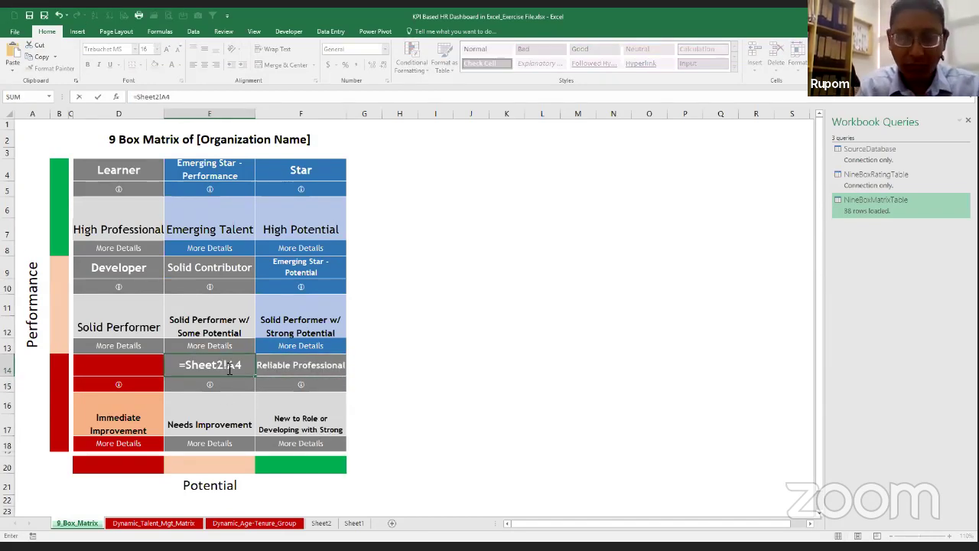
pyautogui.hotkey('ctrl', 'Return')
# - Link cell D14, above the Immediate Improvement box, to the Actionable label with =Sheet2!A12
pyautogui.press('Left')
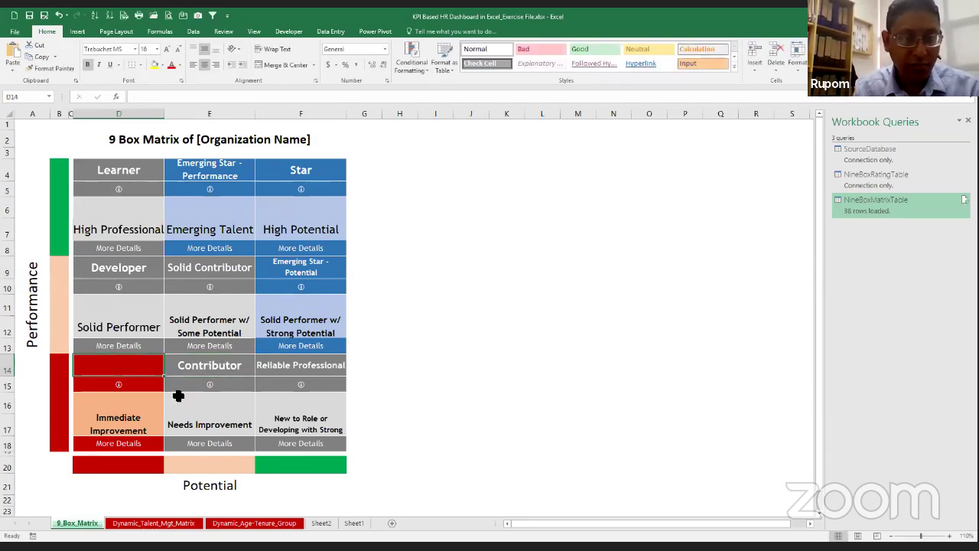
pyautogui.write('=Sheet2!A4')
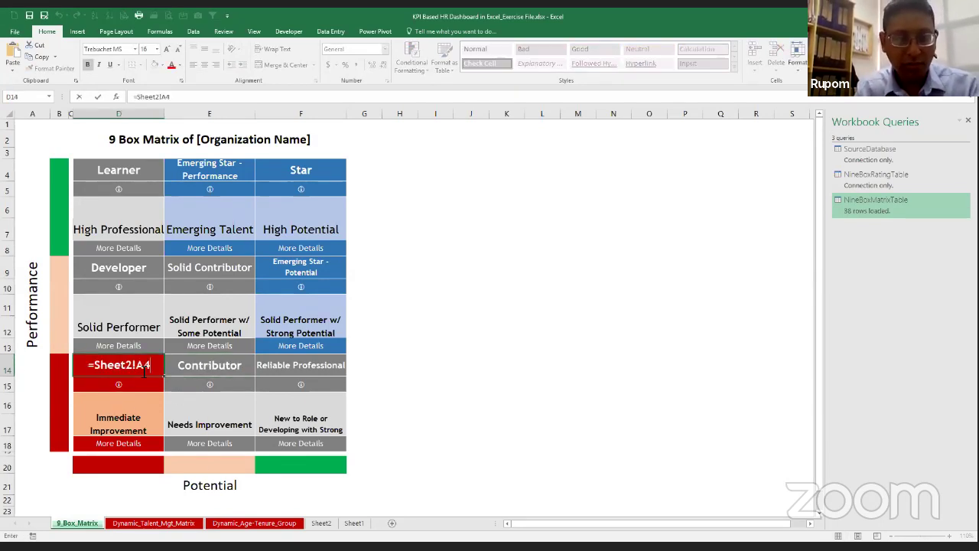
pyautogui.press('BackSpace')
pyautogui.write('12')
pyautogui.hotkey('ctrl', 'Return')
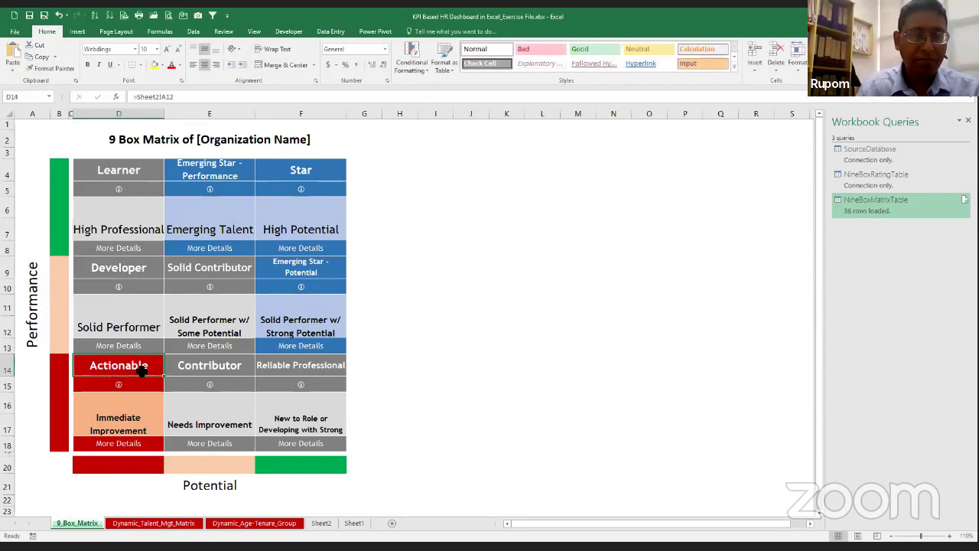
# - Link the value cell F6 in the Star box to its Sheet2 figure with =Sheet2!C4
pyautogui.click(299, 211)
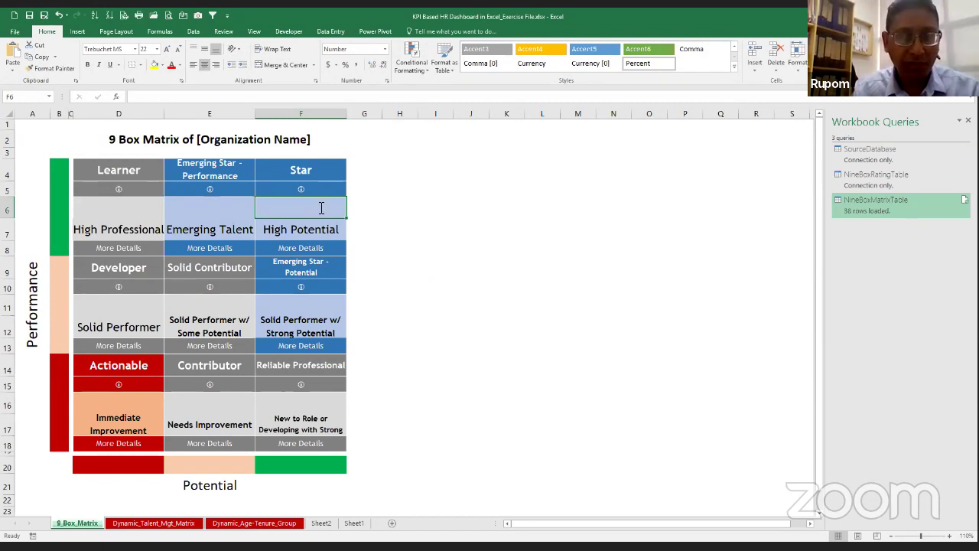
pyautogui.press('BackSpace')
pyautogui.write('=Sheet2!A4')
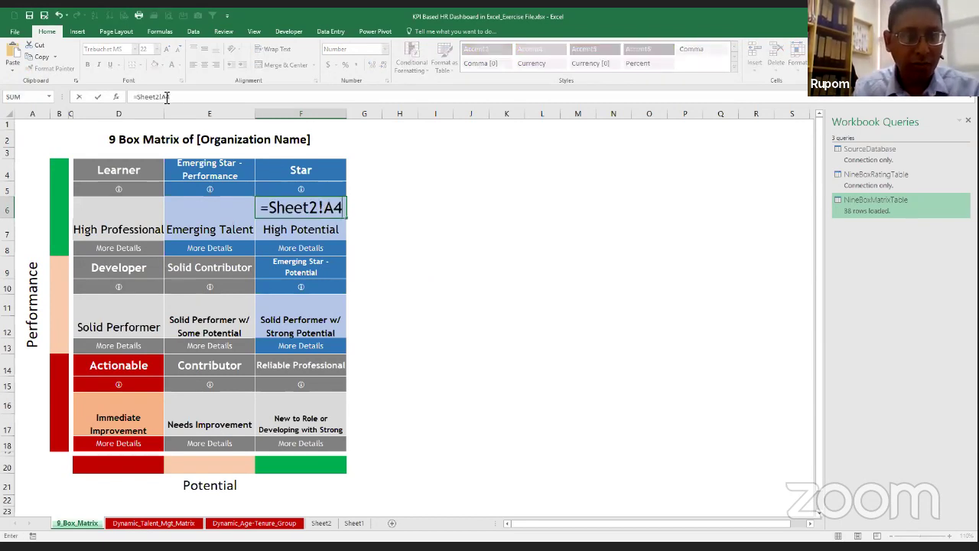
pyautogui.click(166, 97)
pyautogui.press('BackSpace')
pyautogui.press('BackSpace')
pyautogui.write('C4')
pyautogui.press('Return')
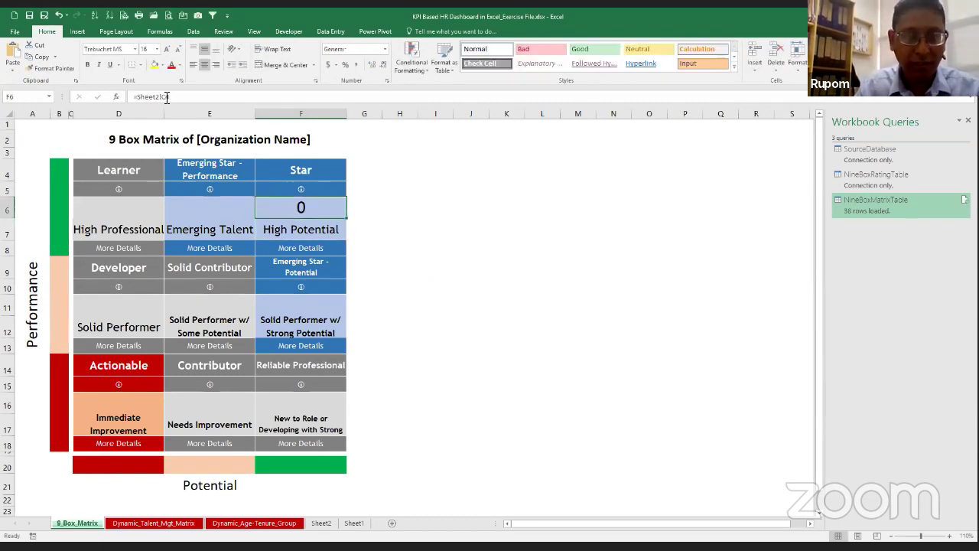
# - Link the value cell E6 in the Emerging Star - Performance box with =Sheet2!C5
pyautogui.press('Left')
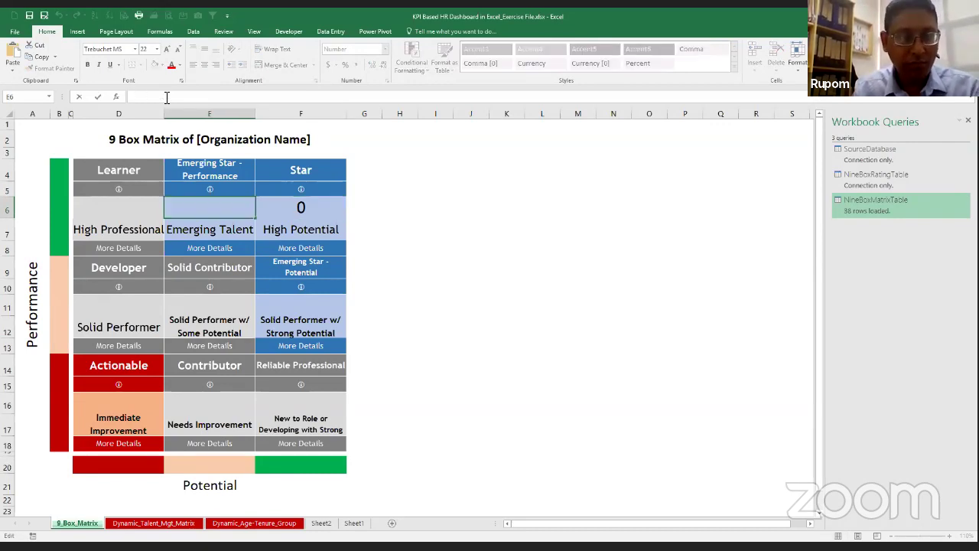
pyautogui.write('=Sheet2!A4')
pyautogui.press('BackSpace')
pyautogui.press('BackSpace')
pyautogui.write('c')
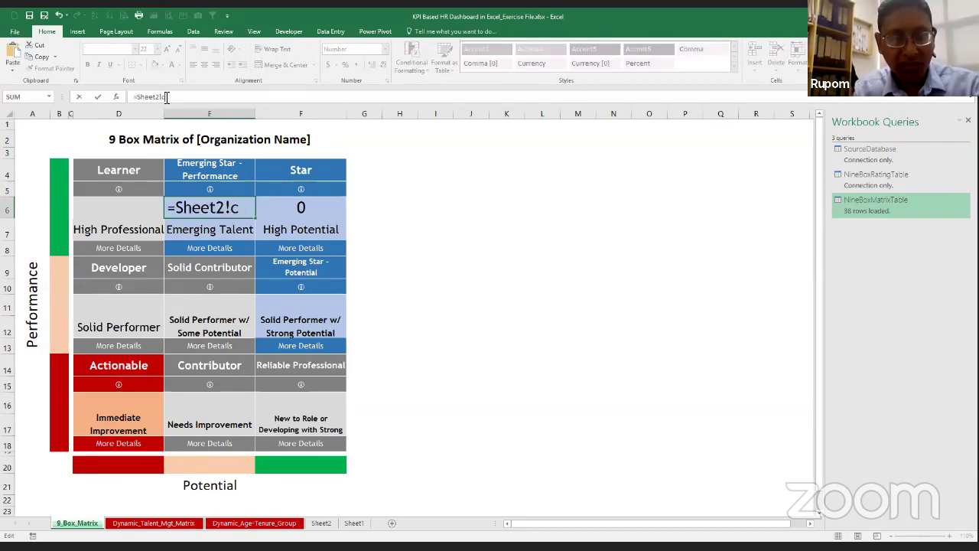
pyautogui.write('5')
pyautogui.press('Return')
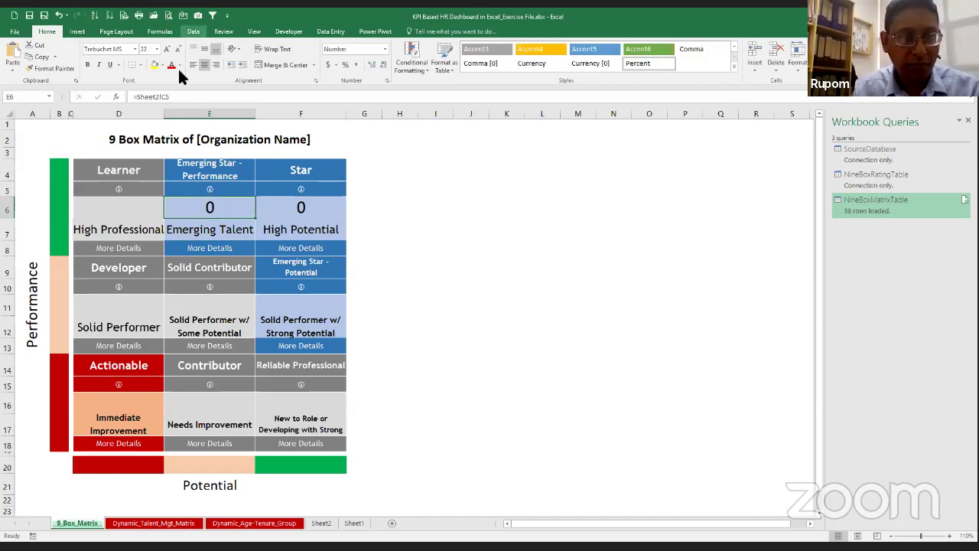
# - Reuse the E6 formula in the Learner box's value cell D6, changed to =Sheet2!C6
pyautogui.press('F2')
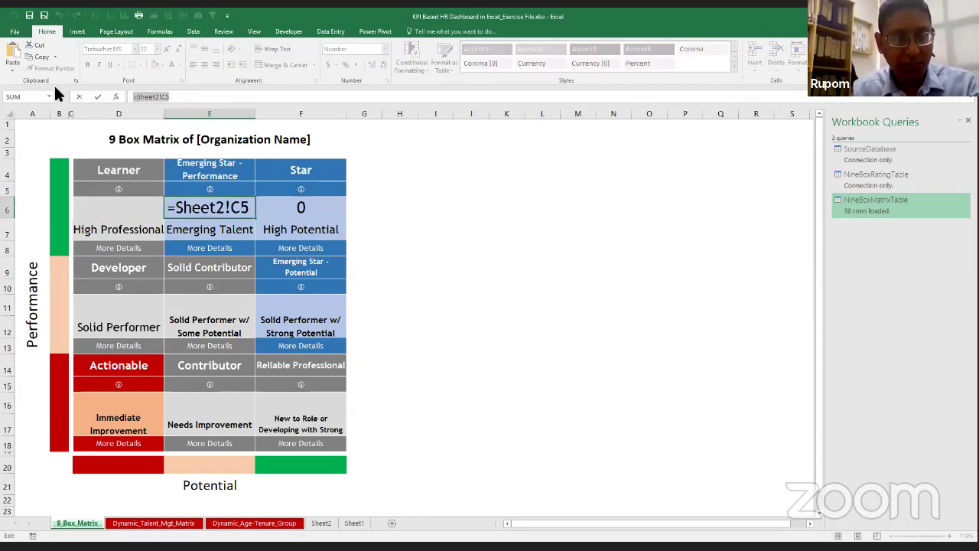
pyautogui.press('Escape')
pyautogui.click(135, 206)
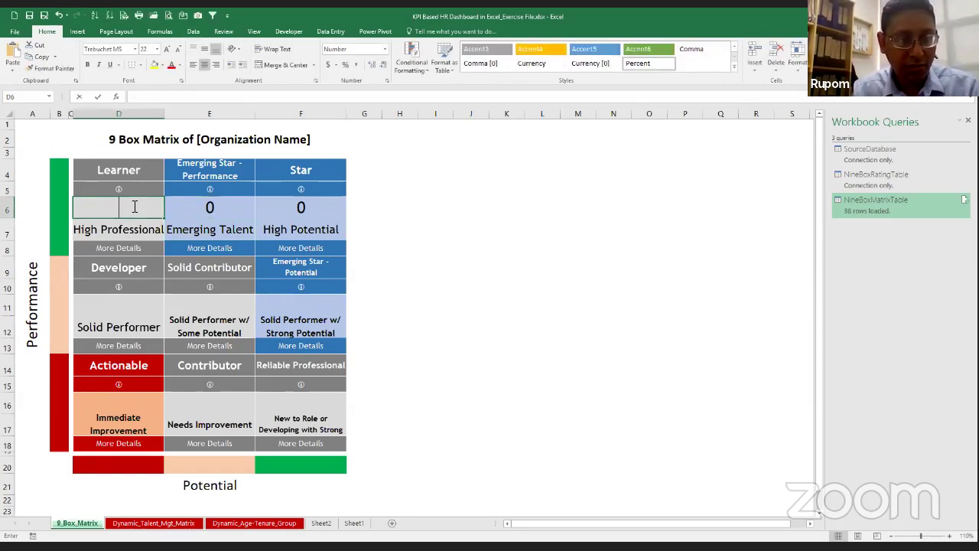
pyautogui.press('F2')
pyautogui.write('=Sheet2!C5')
pyautogui.press('BackSpace')
pyautogui.write('6')
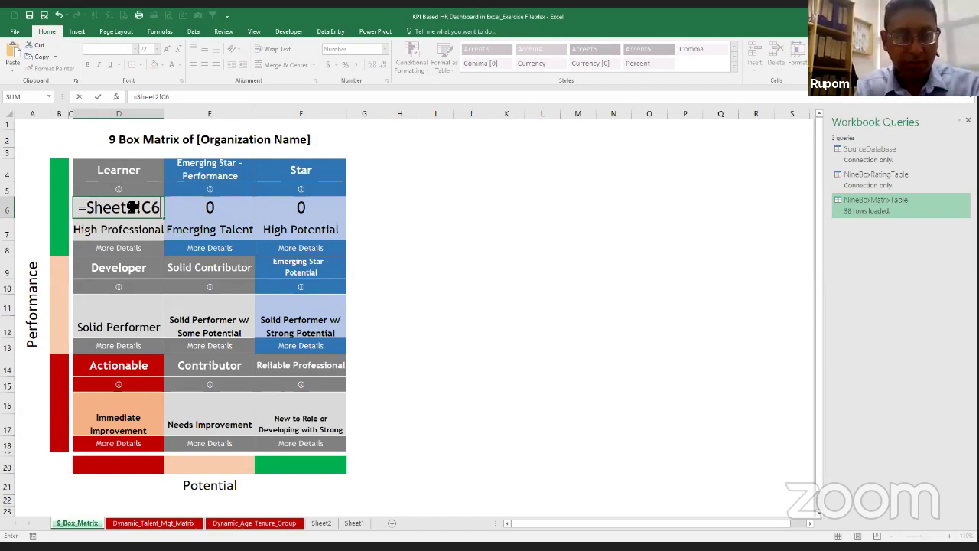
pyautogui.press('Return')
# - Link the value cell F11 in the Emerging Star - Potential box with =Sheet2!C7
pyautogui.click(297, 305)
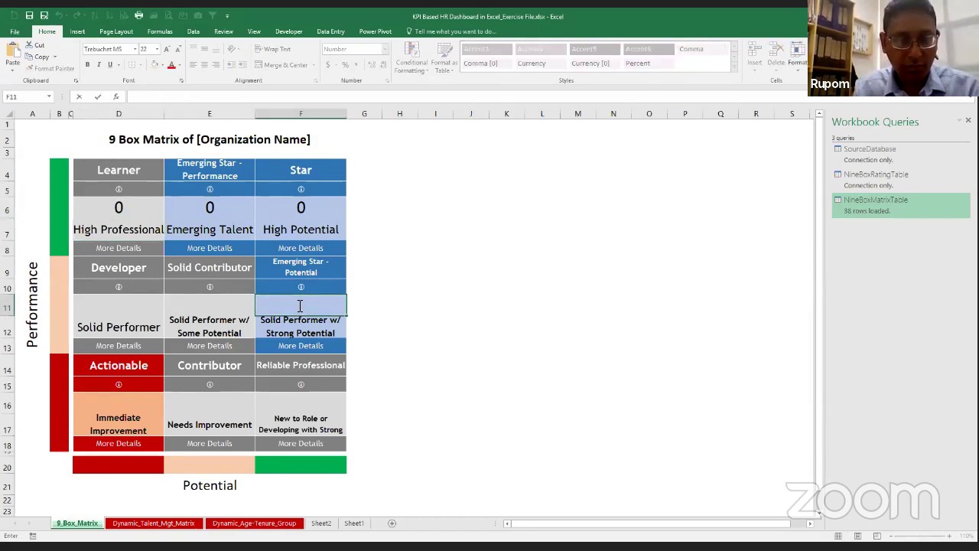
pyautogui.press('F2')
pyautogui.write('=Sheet2!C5')
pyautogui.press('BackSpace')
pyautogui.write('7')
pyautogui.press('Return')
# - Link the value cell E11 in the Solid Contributor box with =Sheet2!C8
pyautogui.press('Up')
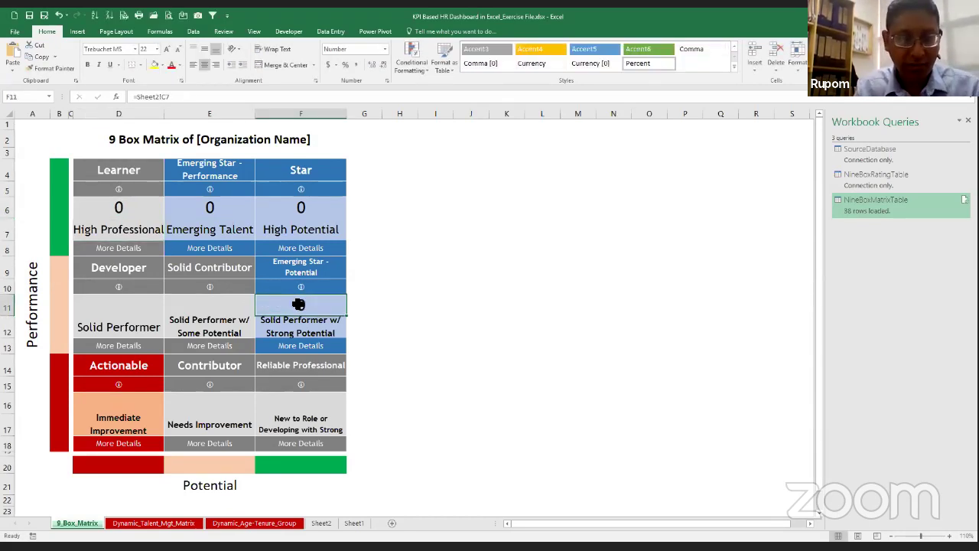
pyautogui.press('Left')
pyautogui.press('F2')
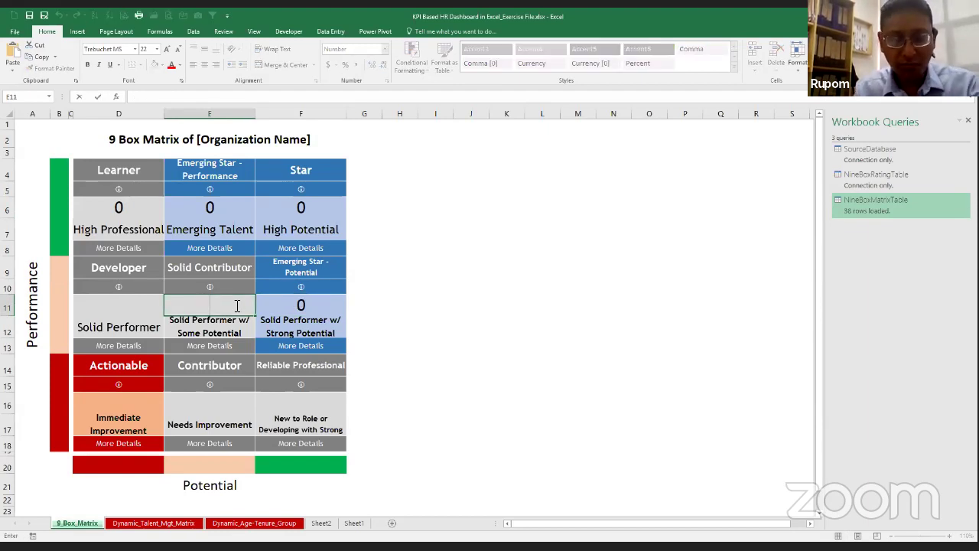
pyautogui.write('=Sheet2!C5')
pyautogui.press('BackSpace')
pyautogui.write('8')
pyautogui.press('Return')
# - Link the value cell D11 in the Developer box with =Sheet2!C10
pyautogui.press('Up')
pyautogui.press('Left')
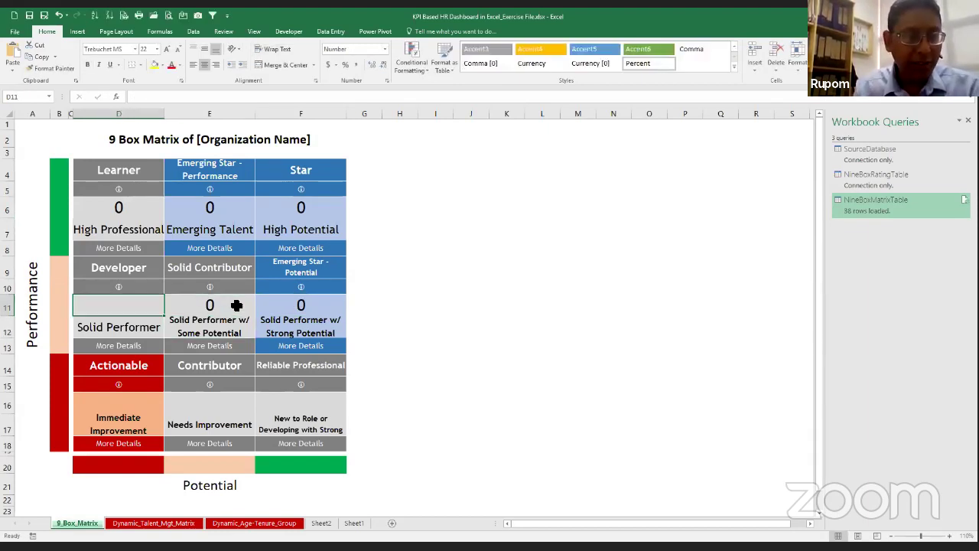
pyautogui.write('=')
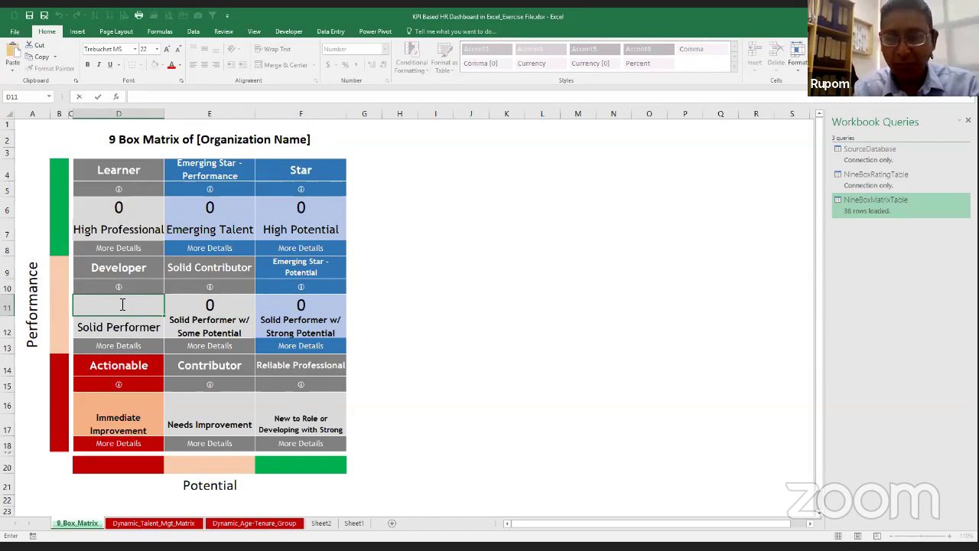
pyautogui.write('=Sheet2!C5')
pyautogui.press('BackSpace')
pyautogui.write('10')
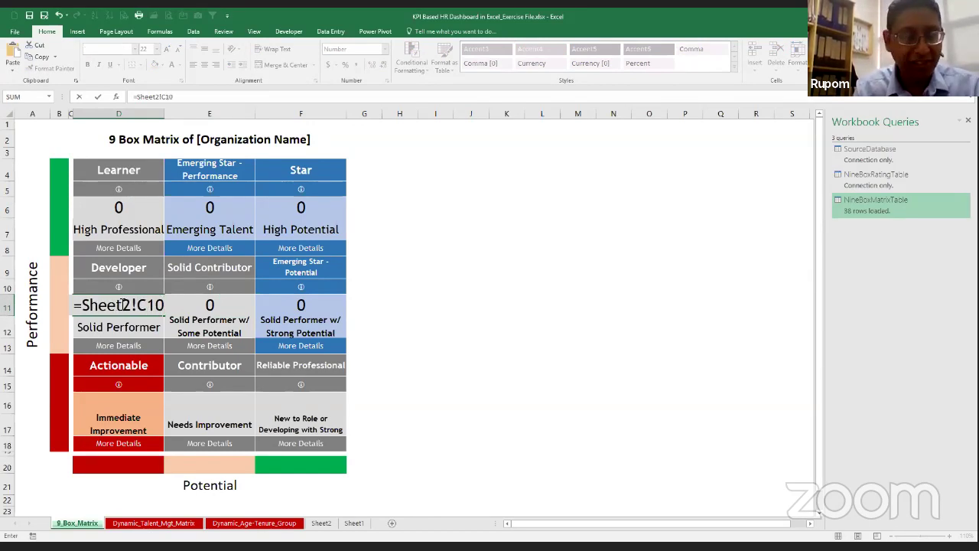
pyautogui.press('Tab')
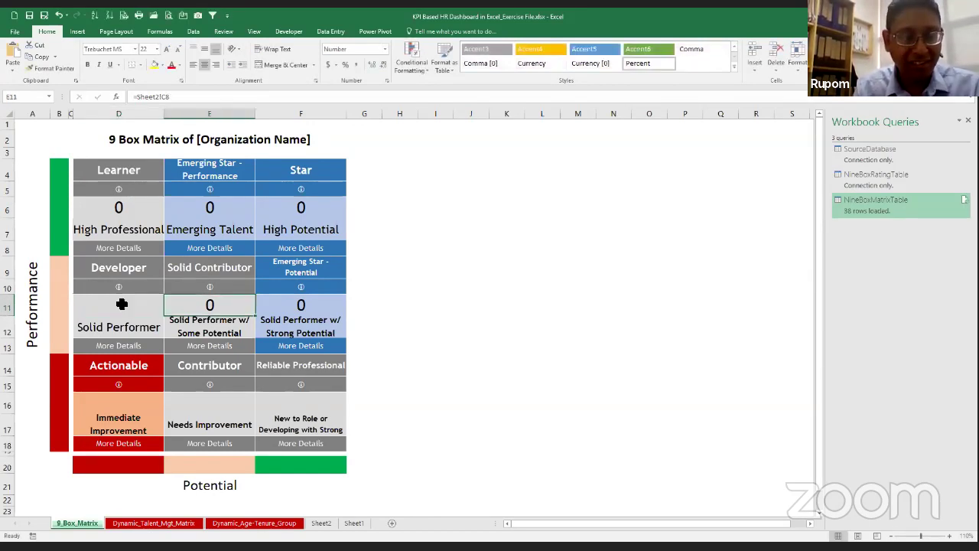
# - Correct the row reference in D11's formula so it points to the Developer percentage in Sheet2
pyautogui.click(117, 306)
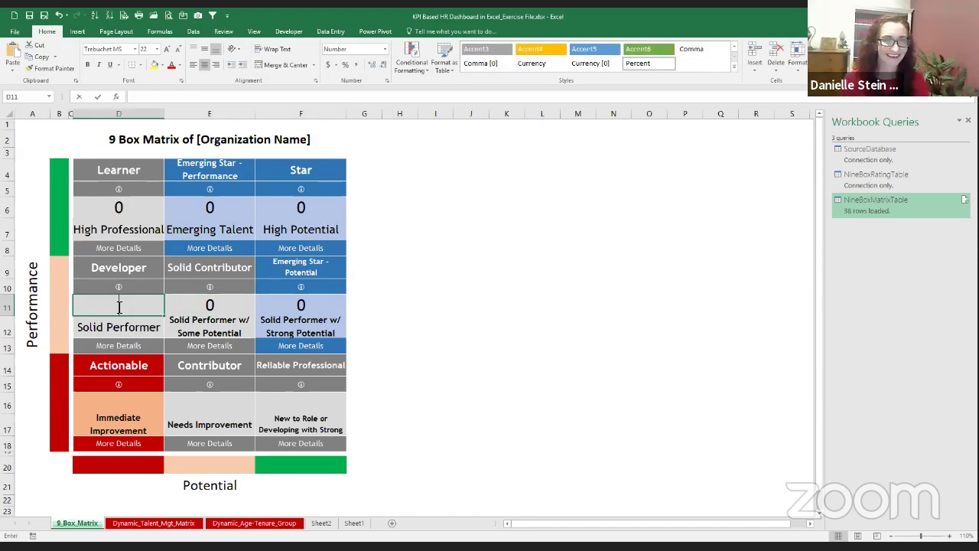
pyautogui.doubleClick(119, 306)
pyautogui.press('BackSpace')
pyautogui.press('BackSpace')
pyautogui.press('Return')
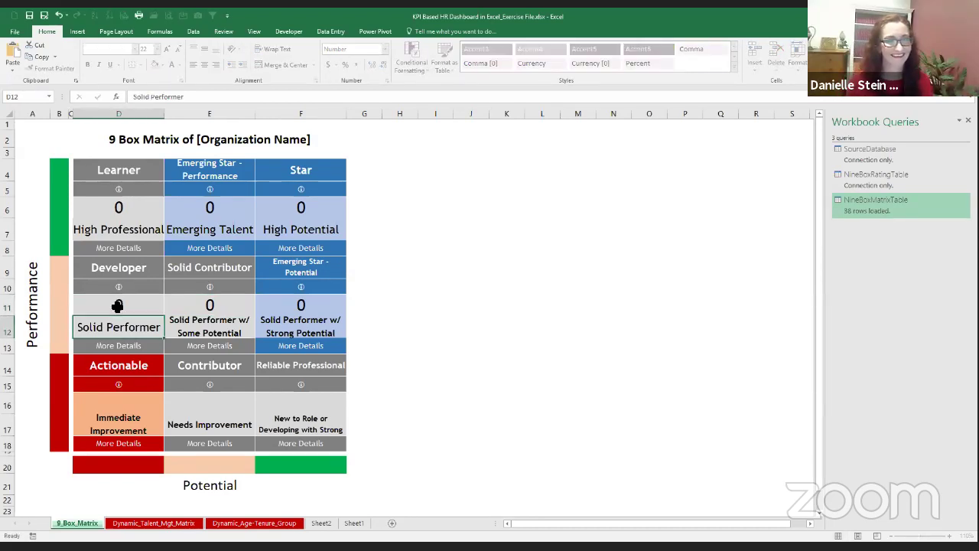
# - Link the value cell F16 in the Reliable Professional box with =Sheet2!C10
pyautogui.press('Down')
pyautogui.press('Down')
pyautogui.press('Down')
pyautogui.press('Down')
pyautogui.press('Right')
pyautogui.press('Right')
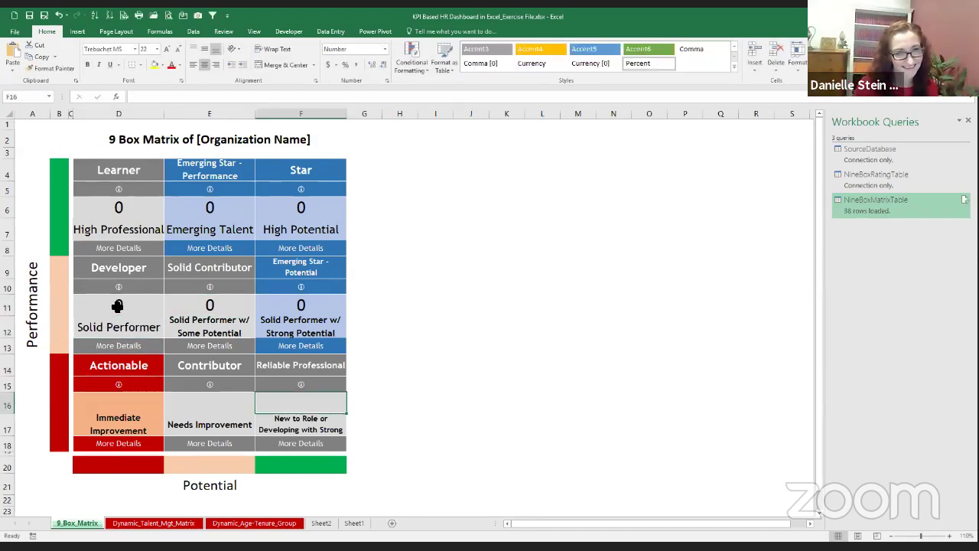
pyautogui.doubleClick(308, 404)
pyautogui.write('=Sheet2!C5')
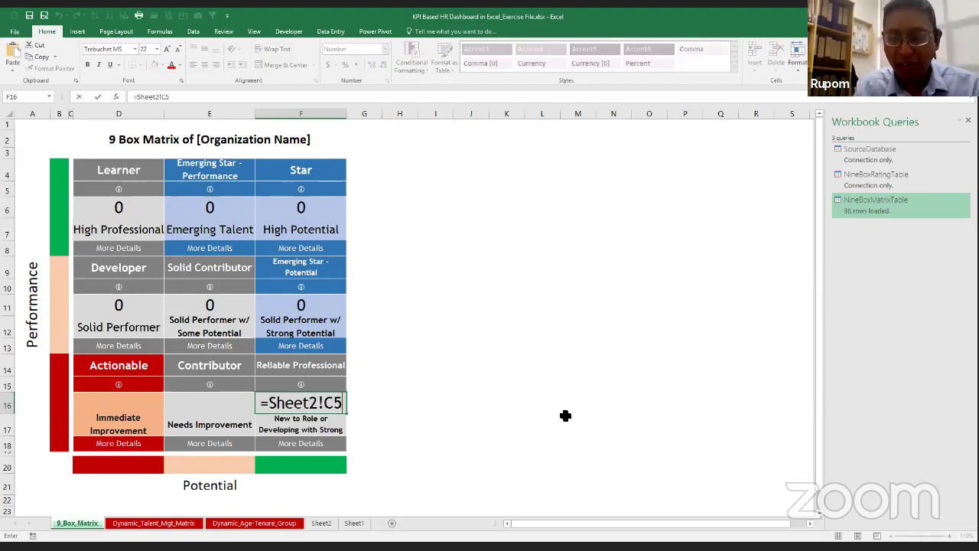
pyautogui.press('BackSpace')
pyautogui.write('10')
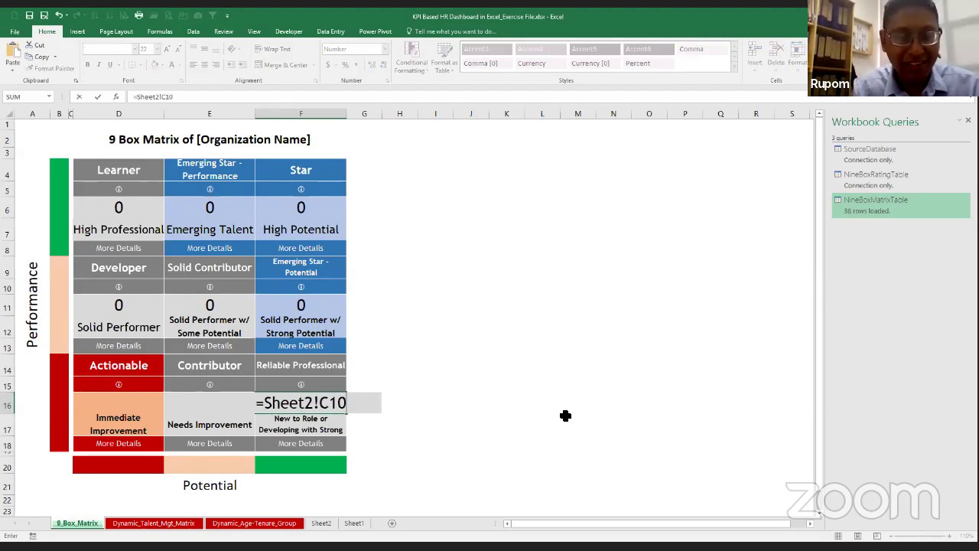
pyautogui.press('Return')
pyautogui.press('Up')
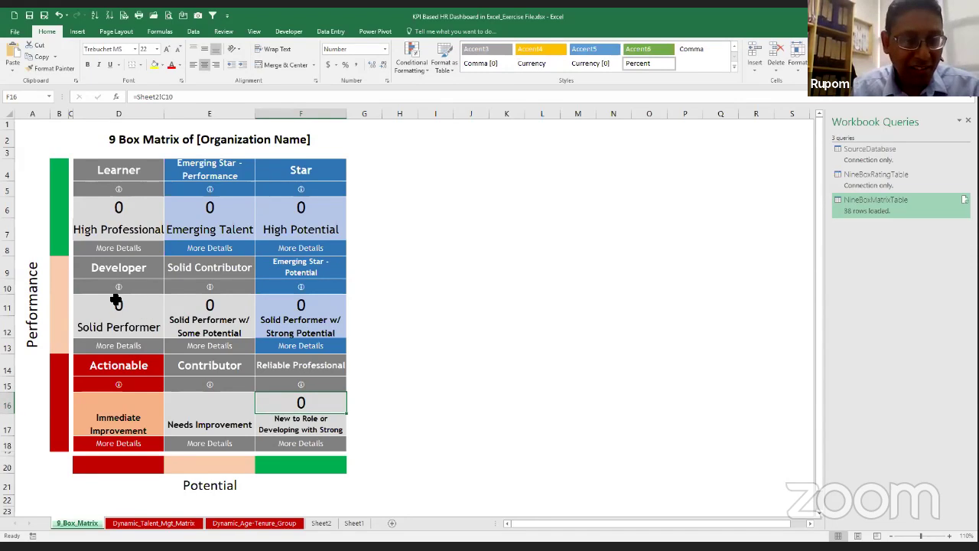
# - Link the value cell E16 in the Contributor box with =Sheet2!C11
pyautogui.doubleClick(210, 405)
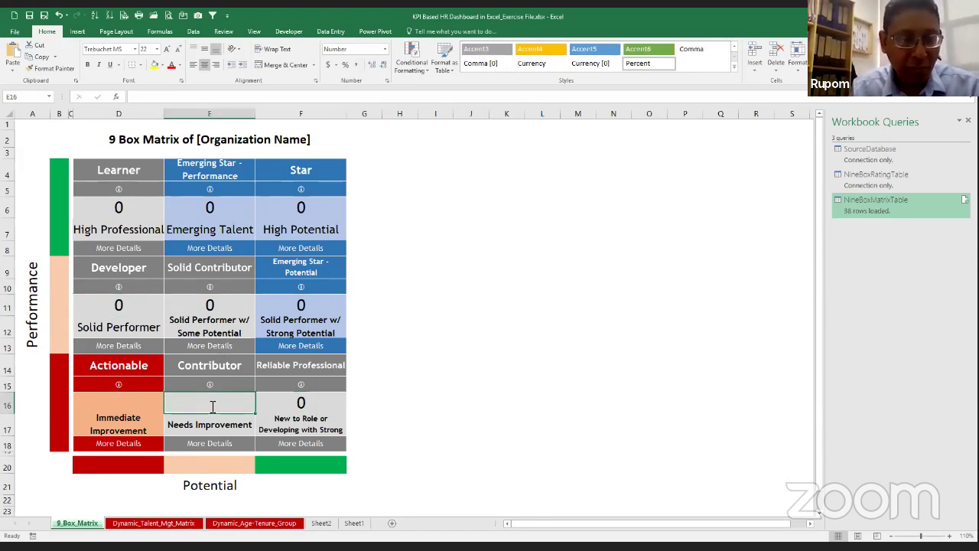
pyautogui.write('=Sheet2!C5')
pyautogui.press('BackSpace')
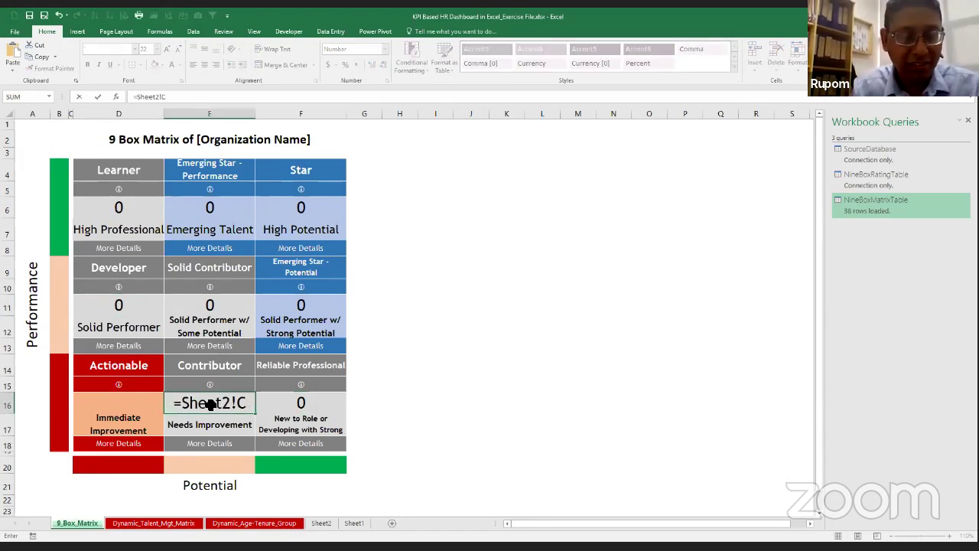
pyautogui.write('11')
pyautogui.press('Return')
# - Link the value cell D16 in the Actionable box with =Sheet2!C12
pyautogui.press('Up')
pyautogui.press('Left')
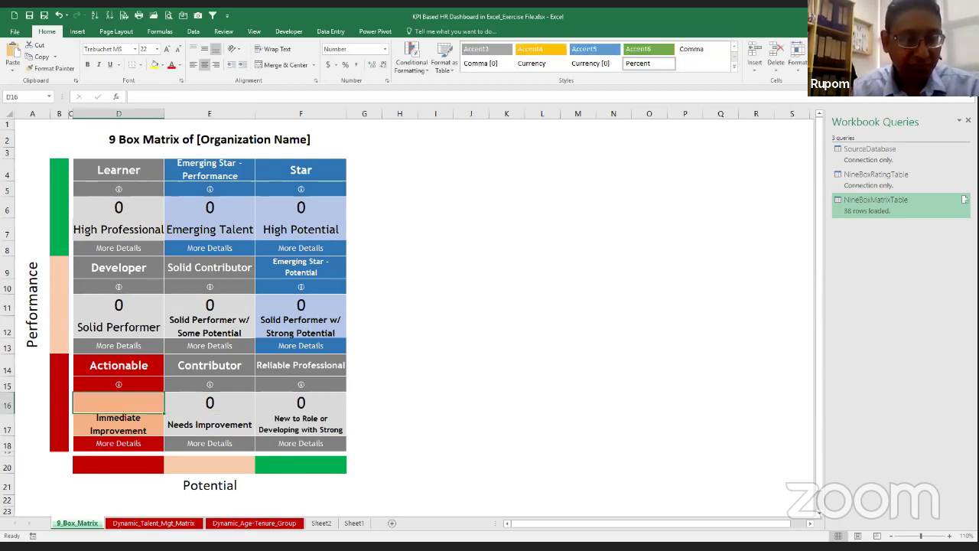
pyautogui.doubleClick(140, 400)
pyautogui.write('=Sheet2!C5')
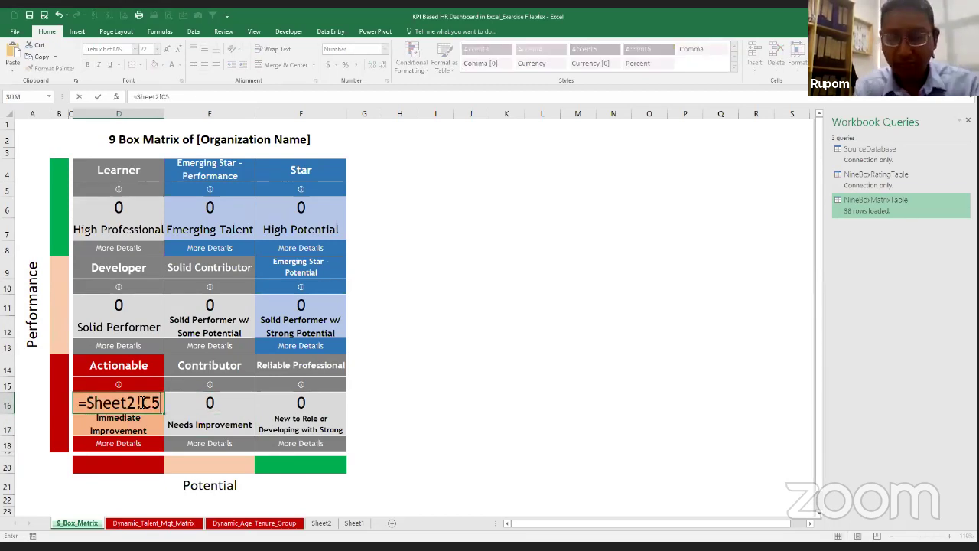
pyautogui.press('BackSpace')
pyautogui.write('12')
pyautogui.press('Return')
pyautogui.press('Up')
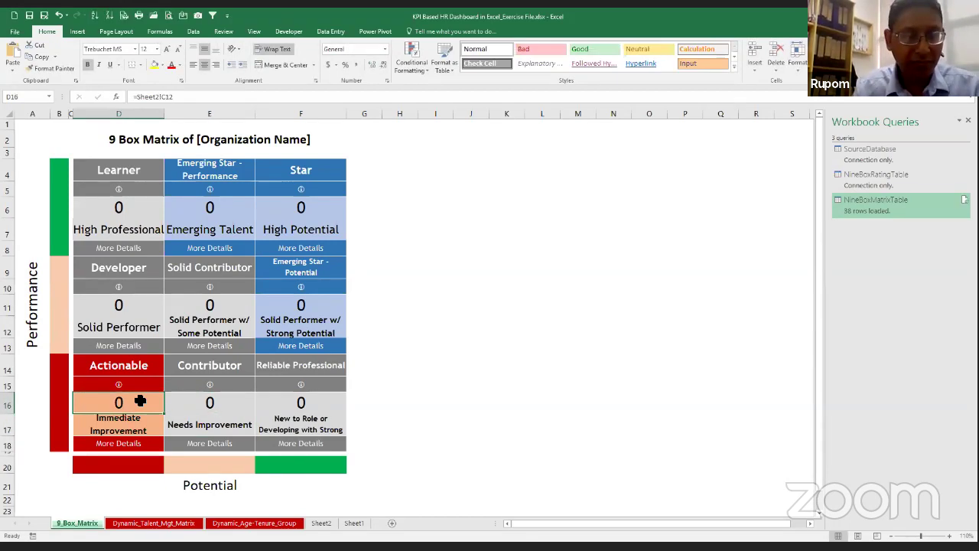
# - Format all nine value cells of the matrix in rows 6, 11 and 16 as percentages
pyautogui.moveTo(260, 403); pyautogui.dragTo(136, 404)
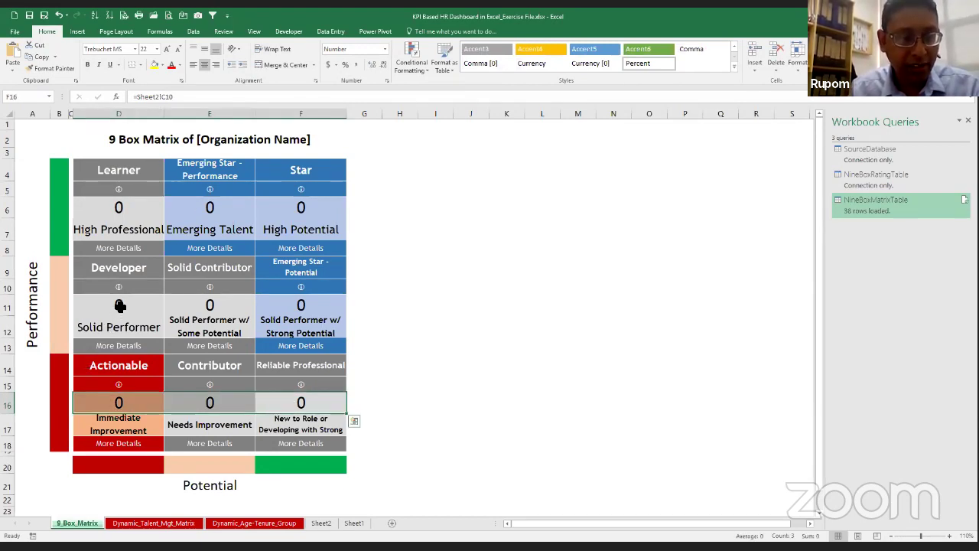
pyautogui.moveTo(120, 306); pyautogui.dragTo(296, 308)
pyautogui.moveTo(134, 208); pyautogui.dragTo(328, 205)
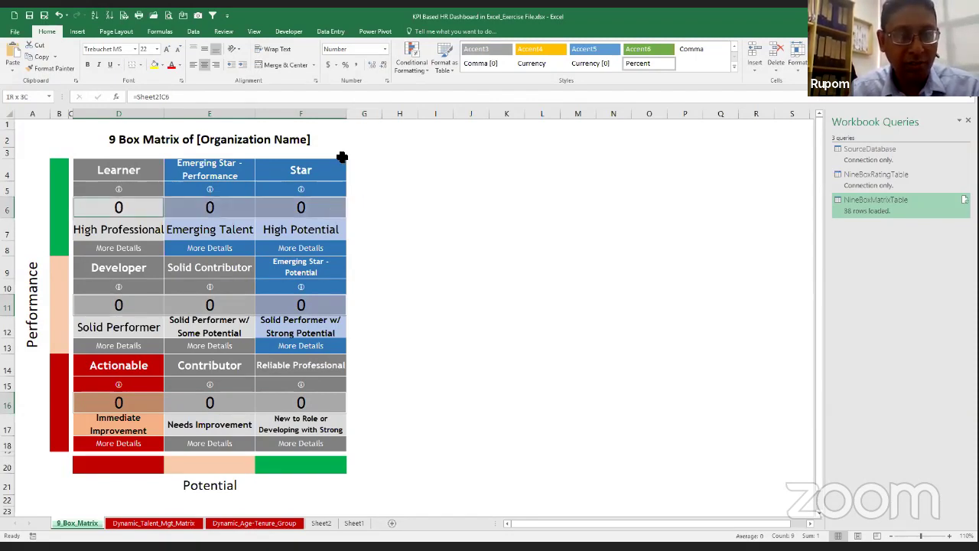
pyautogui.click(343, 65)
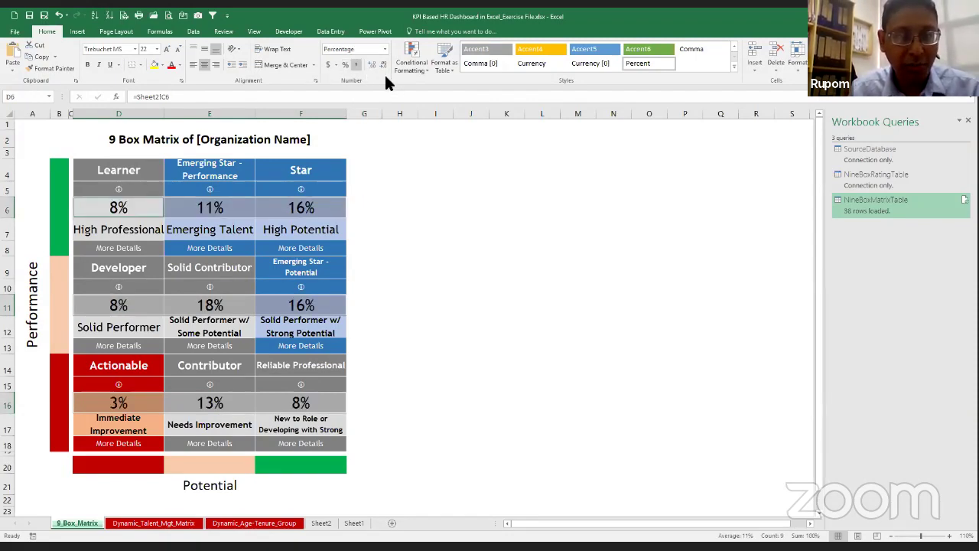
pyautogui.click(421, 351)
# - Insert a Region slicer for the rating PivotTable in Sheet2
pyautogui.click(329, 520)
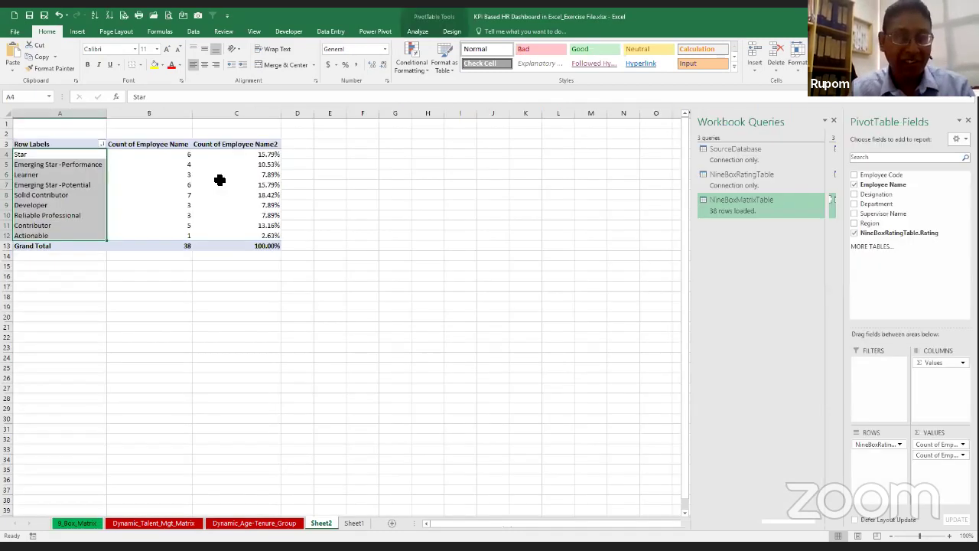
pyautogui.click(260, 164)
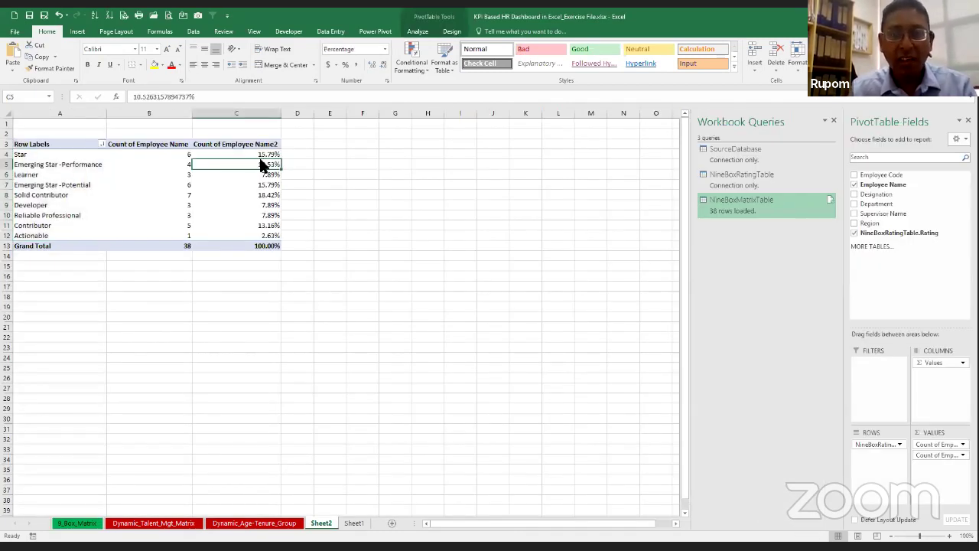
pyautogui.click(417, 32)
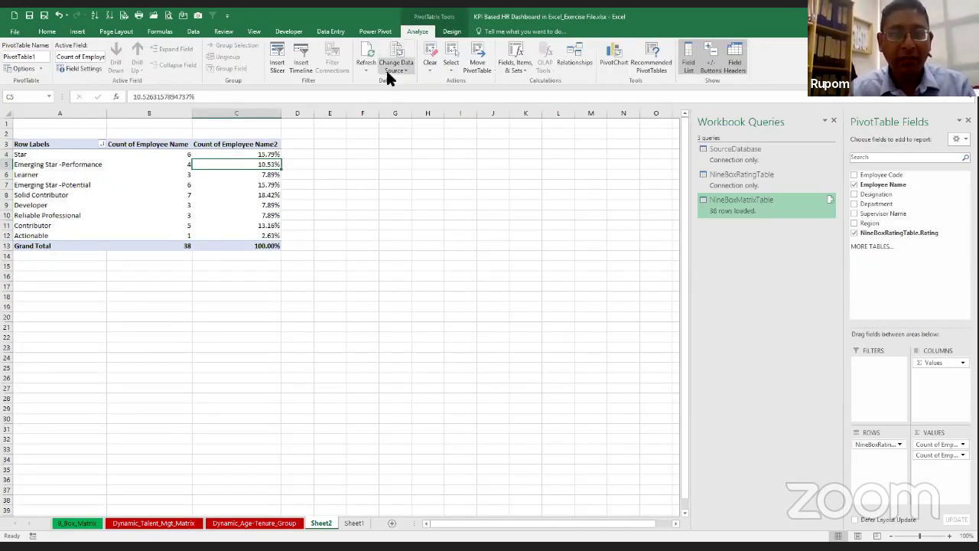
pyautogui.click(278, 59)
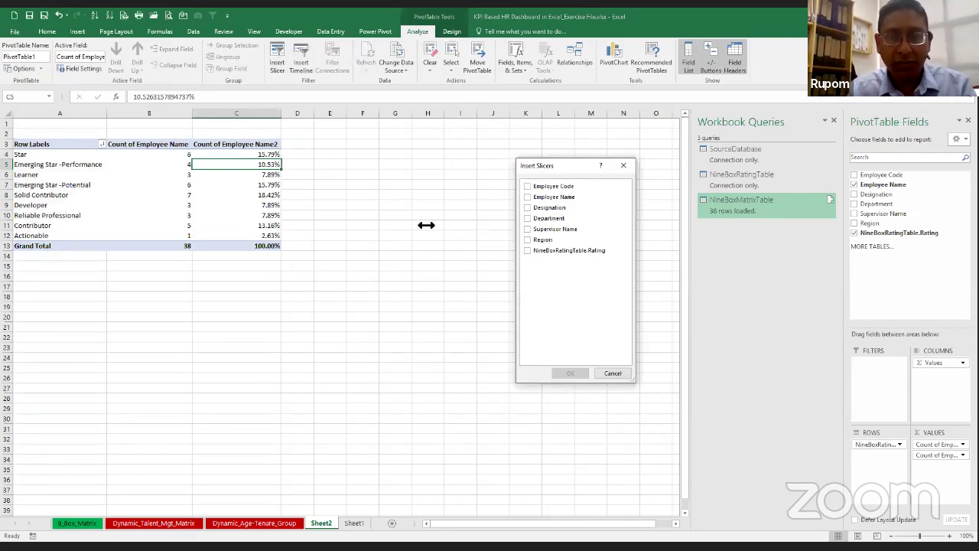
pyautogui.click(528, 240)
pyautogui.click(574, 373)
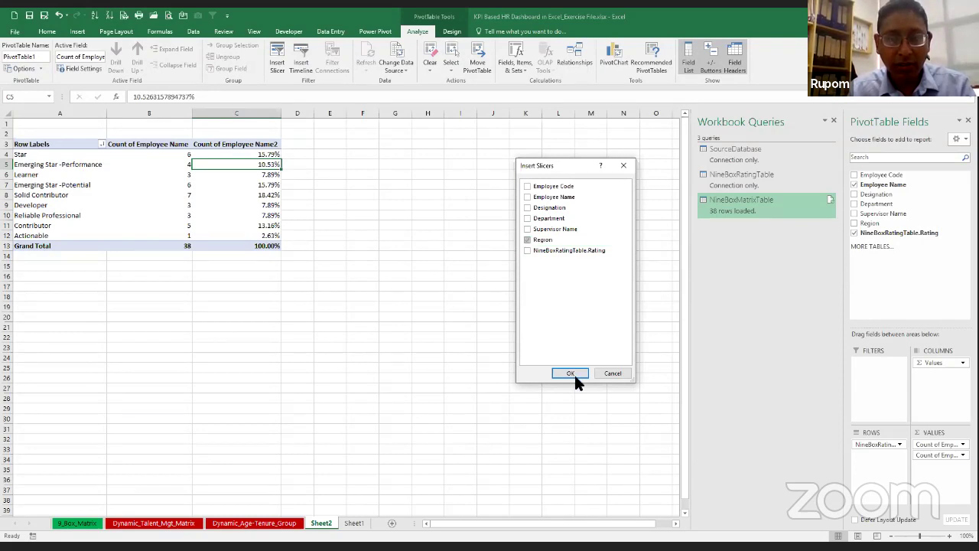
# - Copy the Region slicer from Sheet2 to the 9_Box_Matrix sheet and place it beside the Star box
pyautogui.moveTo(358, 391); pyautogui.dragTo(343, 316)
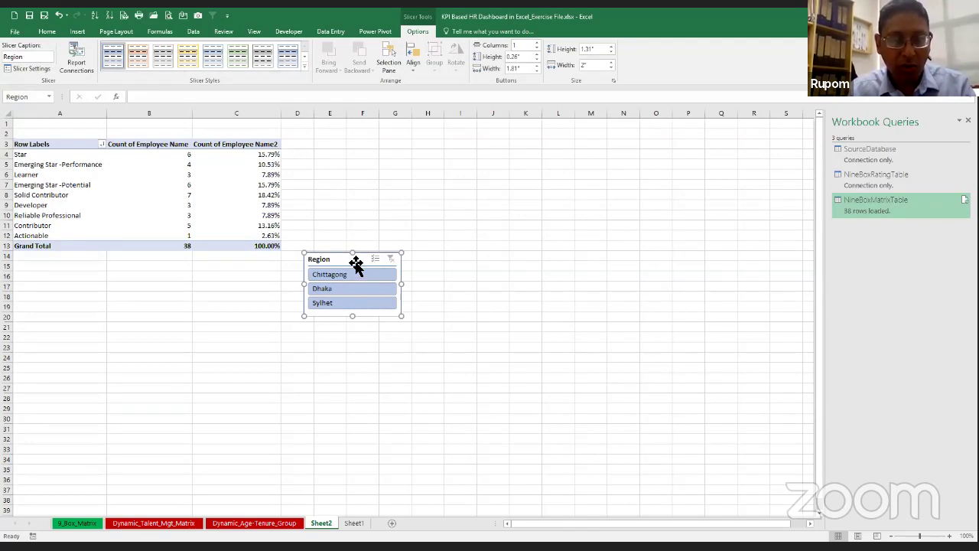
pyautogui.click(96, 526)
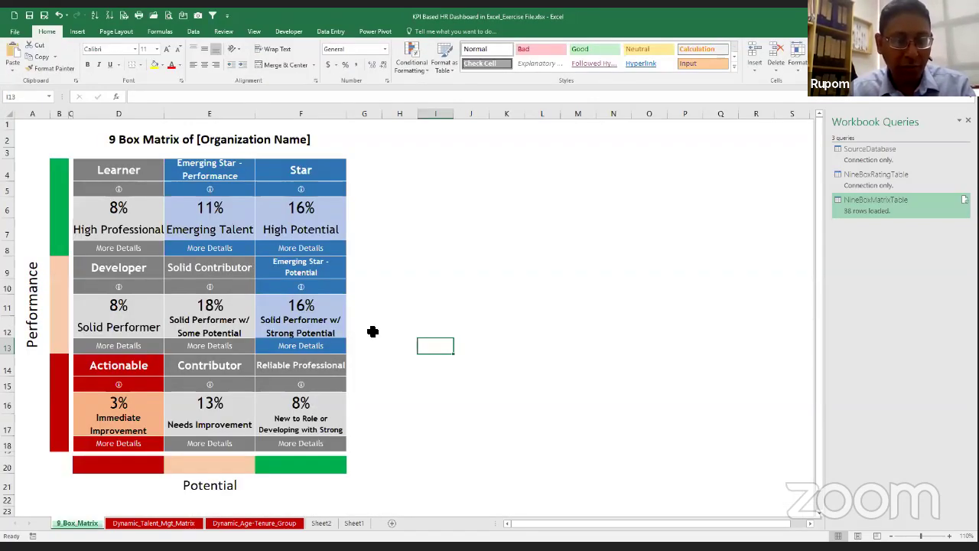
pyautogui.hotkey('ctrl', 'v')
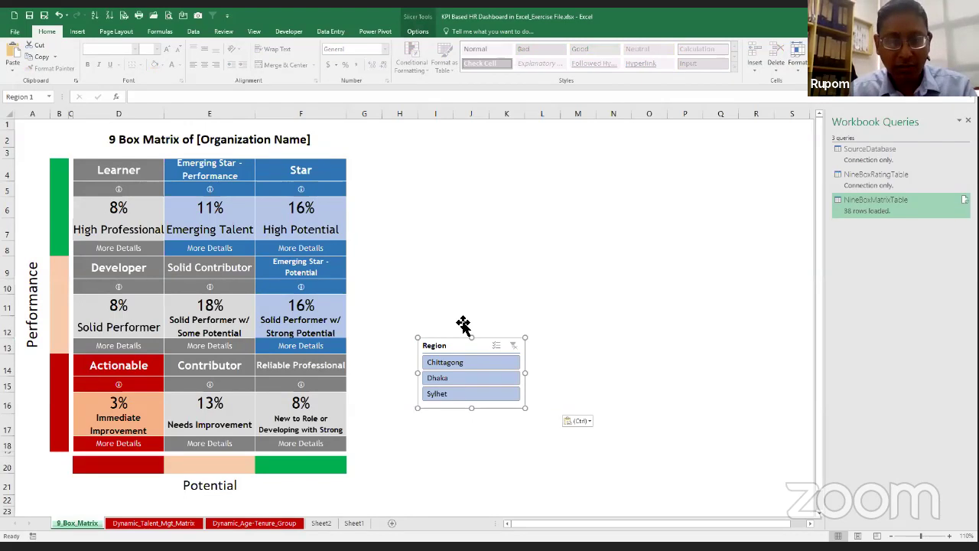
pyautogui.moveTo(446, 343); pyautogui.dragTo(406, 166)
# - Test the Region slicer by filtering the matrix repeatedly by Chittagong, Dhaka and Sylhet, and clear the filter
pyautogui.click(399, 185)
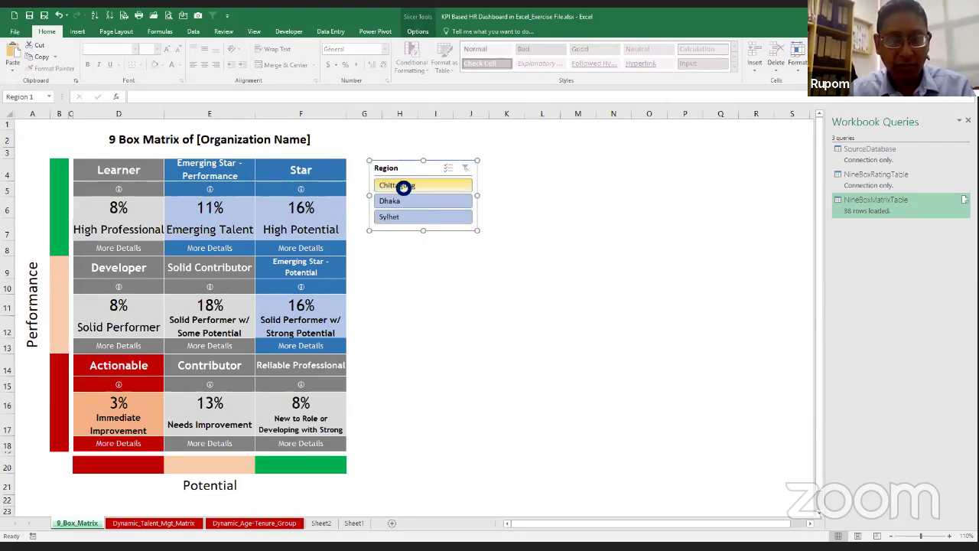
pyautogui.click(398, 200)
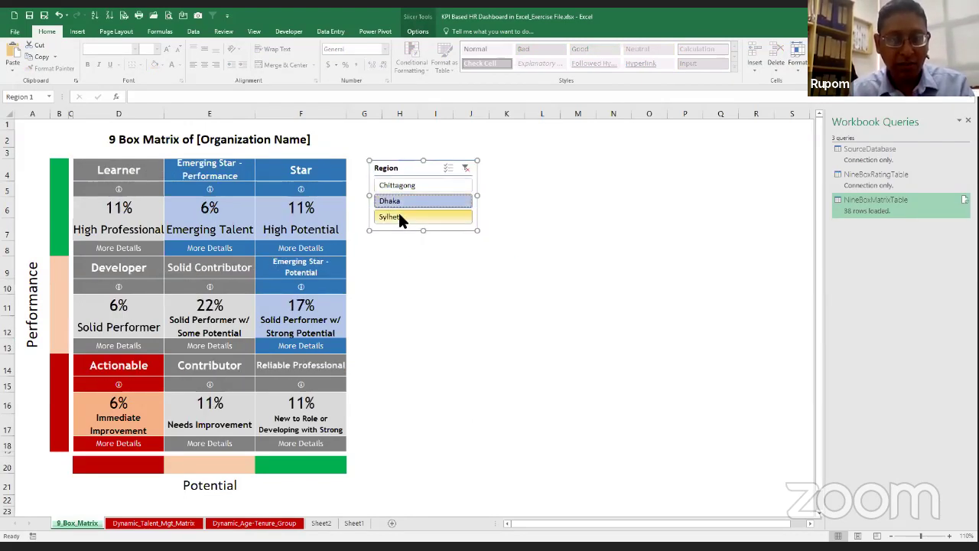
pyautogui.click(399, 214)
pyautogui.click(399, 187)
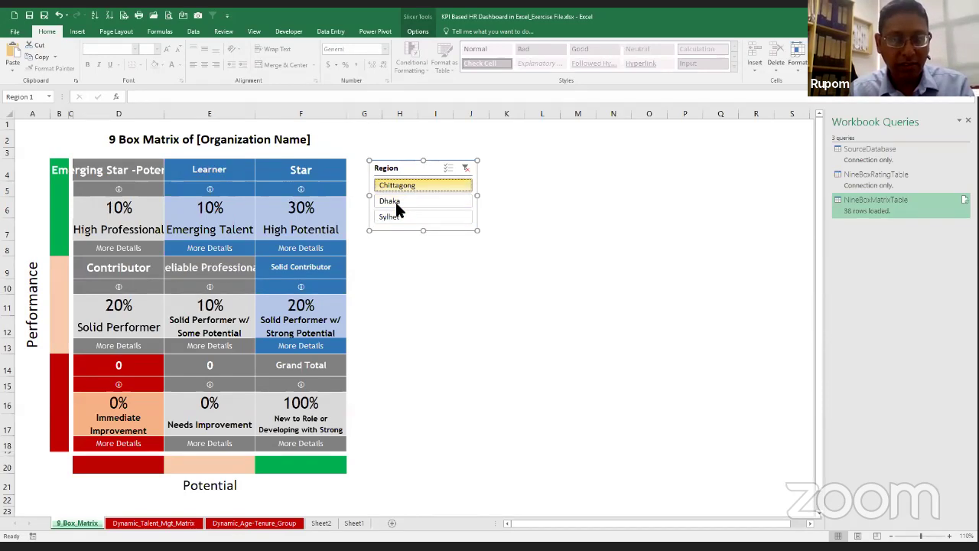
pyautogui.click(396, 202)
pyautogui.click(395, 215)
pyautogui.click(398, 184)
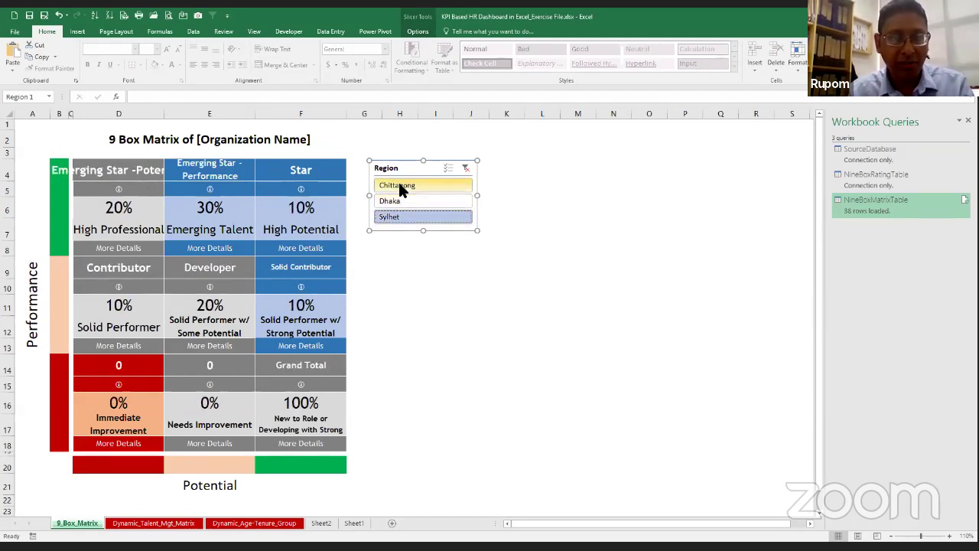
pyautogui.click(398, 201)
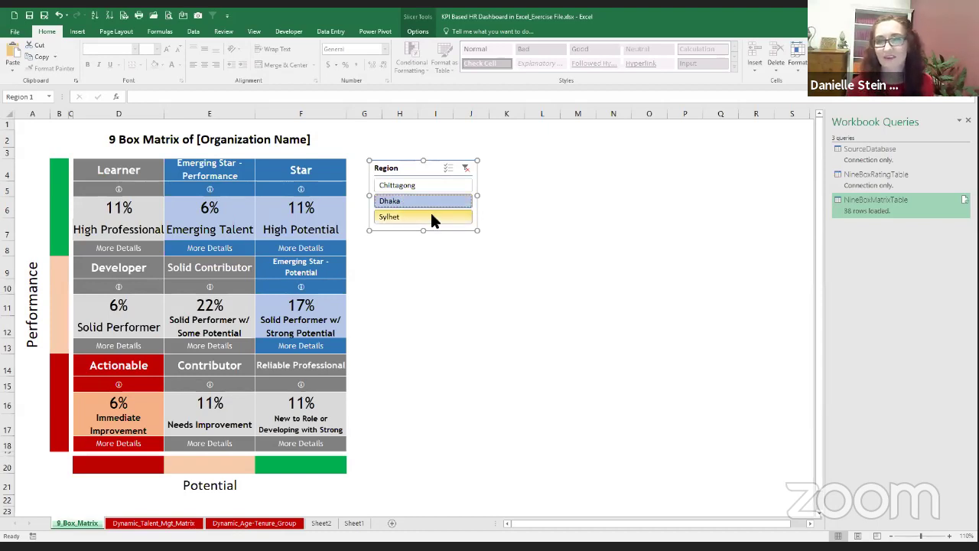
pyautogui.click(465, 168)
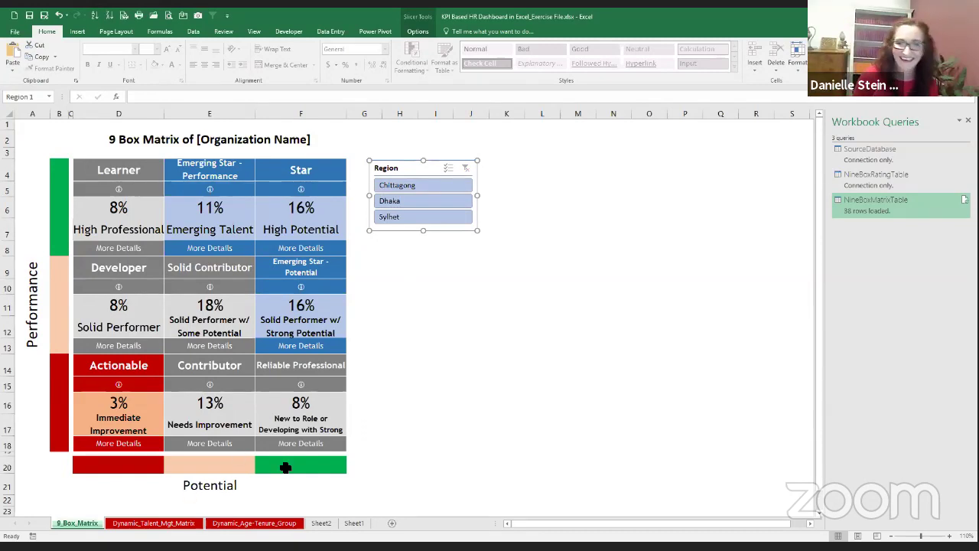
# - Copy the Additional Data rows T13:AD22 on the Dynamic_Talent_Mgt_Matrix sheet and append them to the employee table starting at A45
pyautogui.click(191, 524)
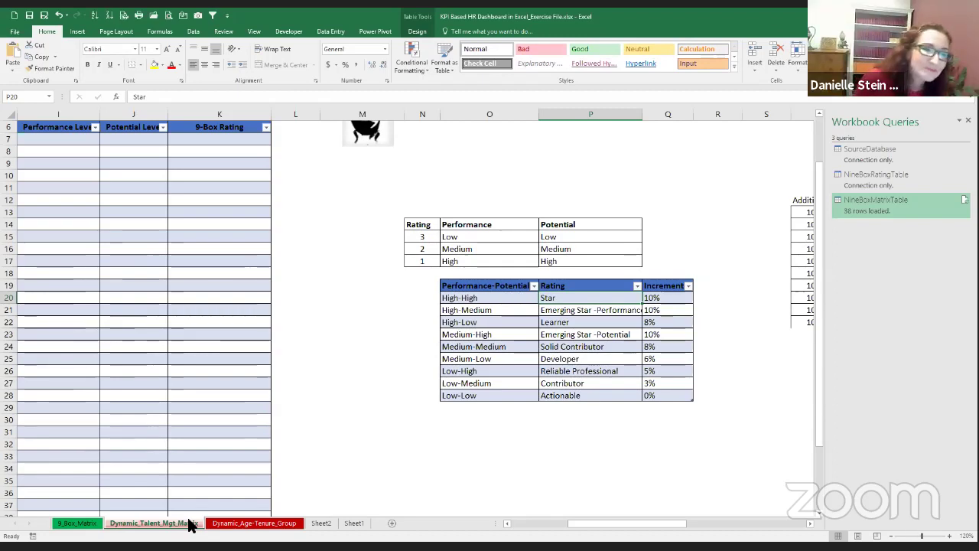
pyautogui.click(738, 526)
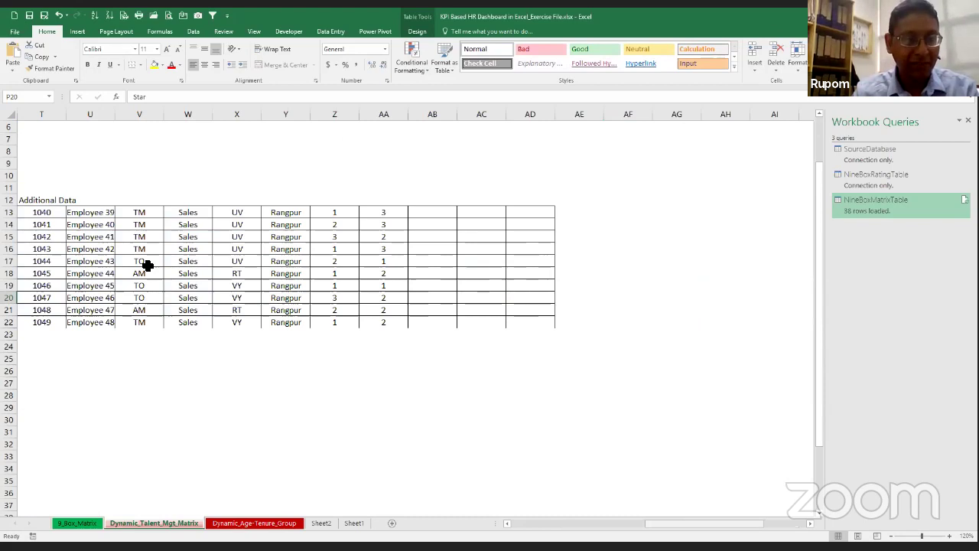
pyautogui.moveTo(42, 212); pyautogui.dragTo(528, 327)
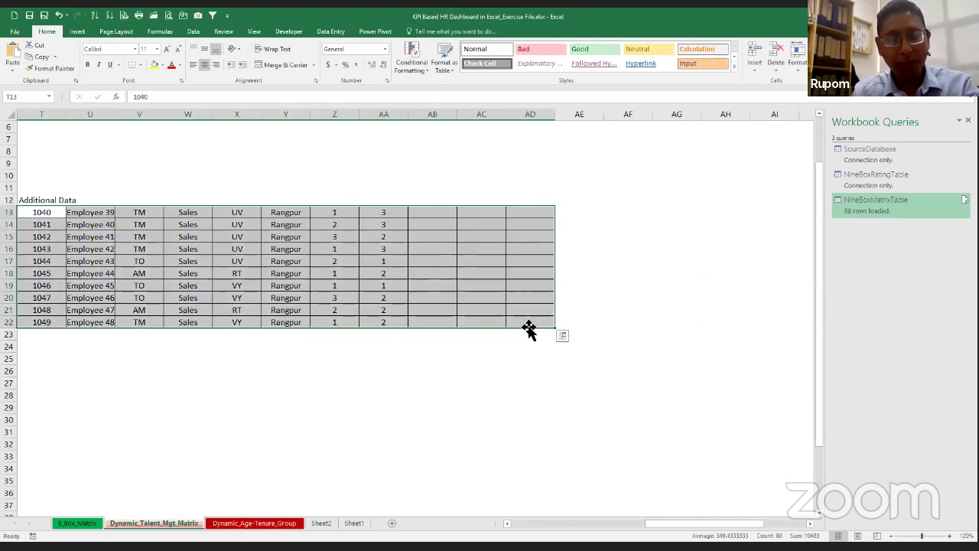
pyautogui.hotkey('ctrl', 'c')
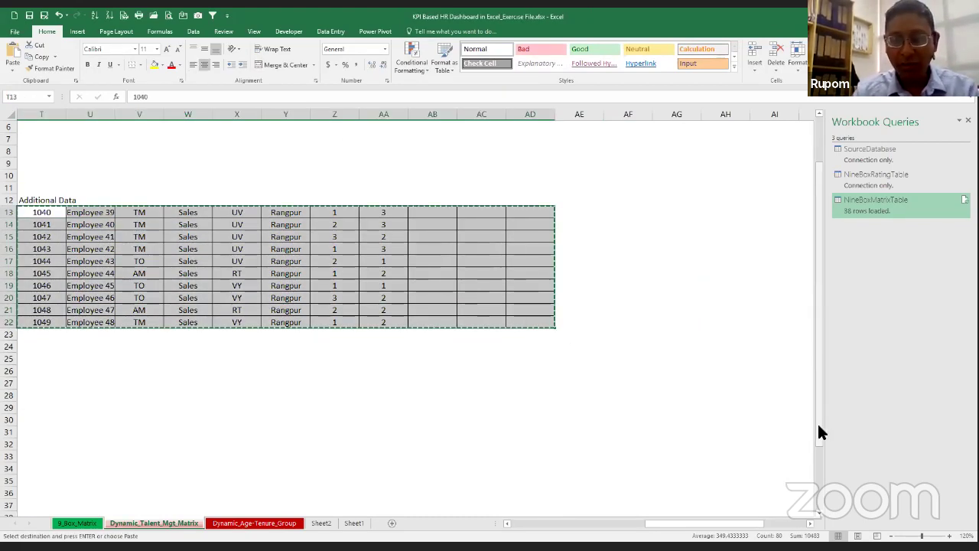
pyautogui.moveTo(821, 432); pyautogui.dragTo(821, 480)
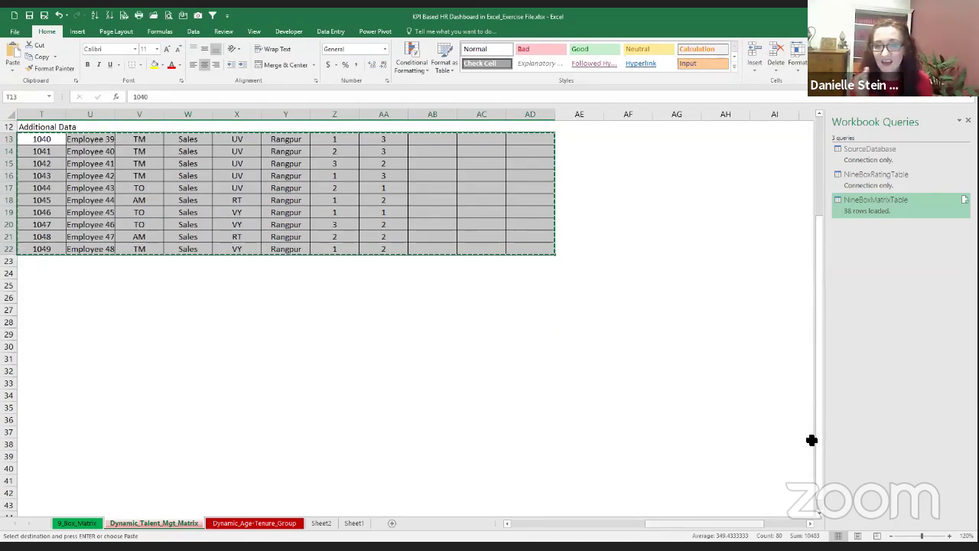
pyautogui.hscroll(-10, 806, 479)
pyautogui.scroll(-2, 821, 518)
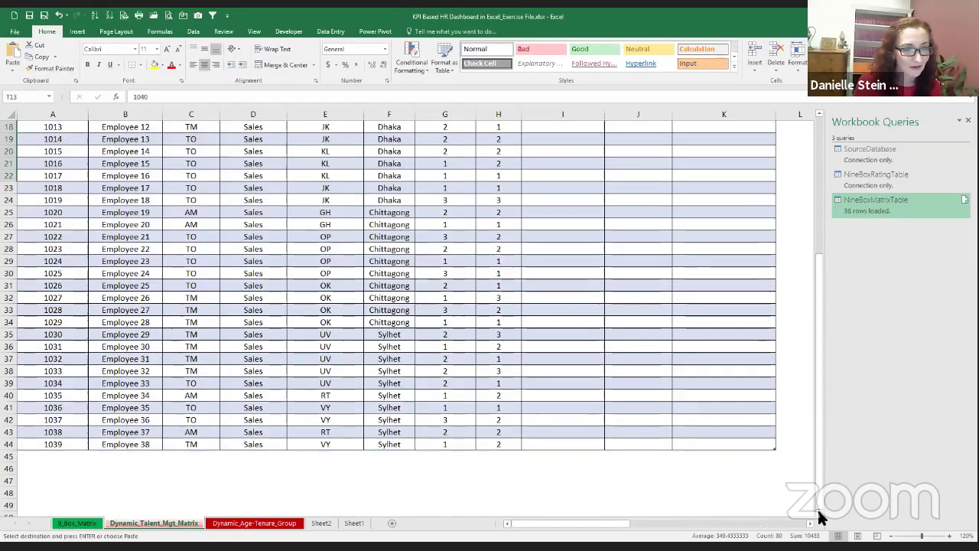
pyautogui.click(48, 455)
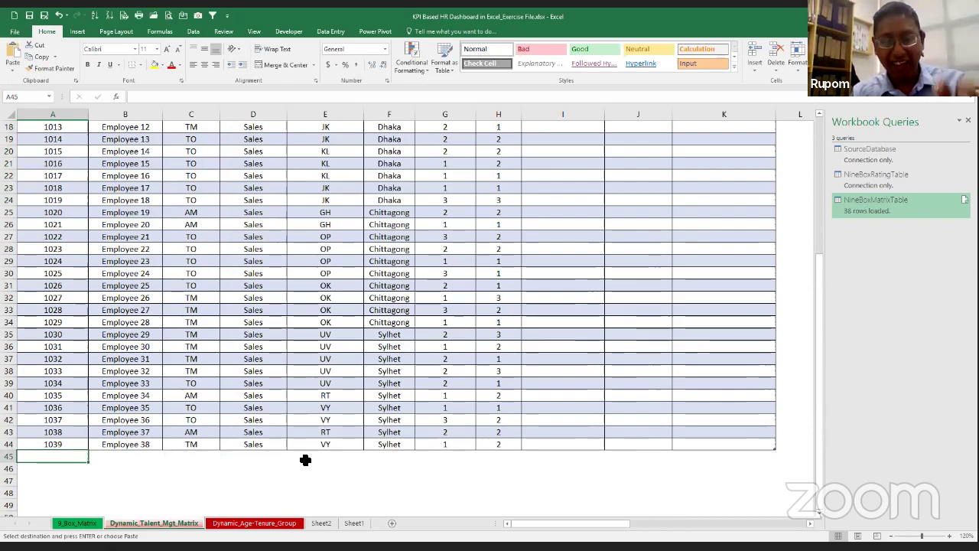
pyautogui.hotkey('ctrl', 'v')
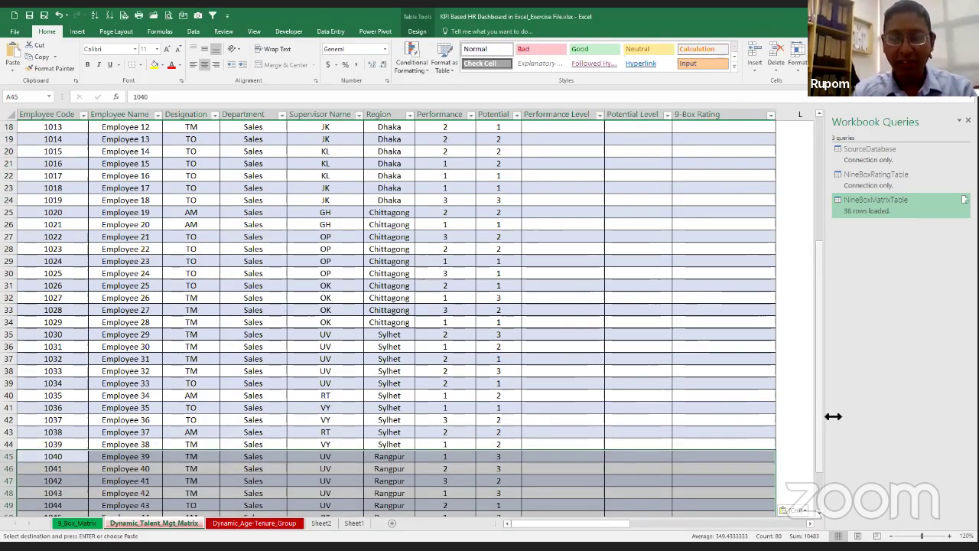
pyautogui.scroll(6, 329, 175)
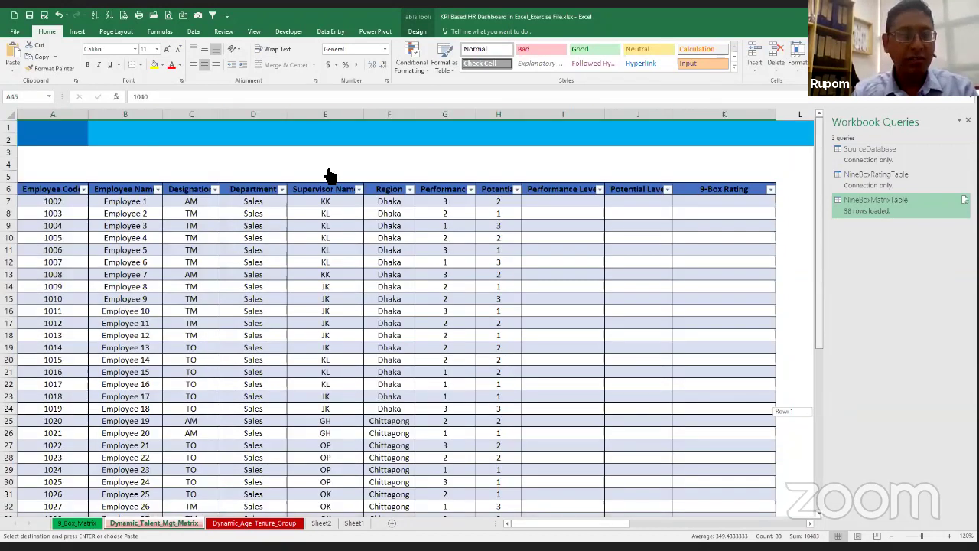
pyautogui.click(58, 198)
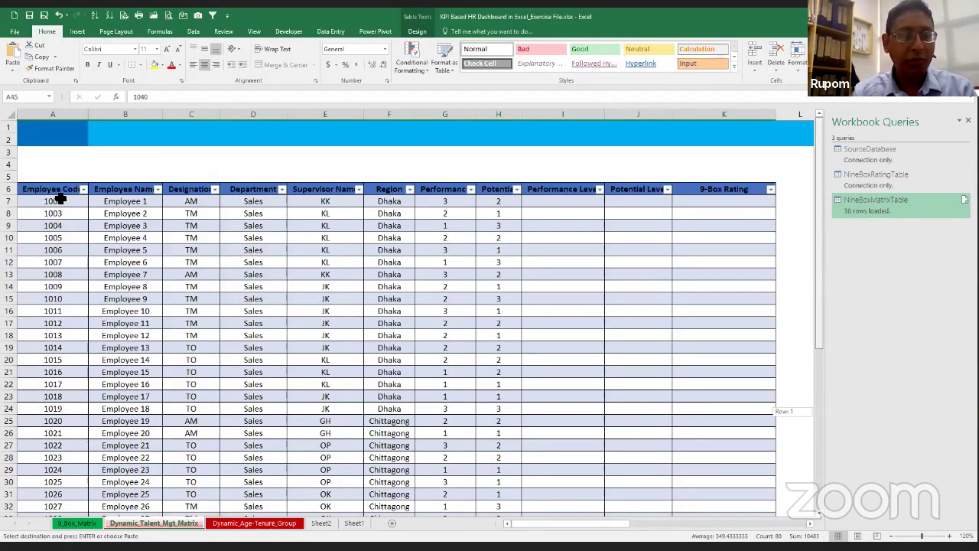
# - Refresh all workbook queries and the rating PivotTable in Sheet2, and preview the NineBoxMatrixTable query
pyautogui.click(84, 523)
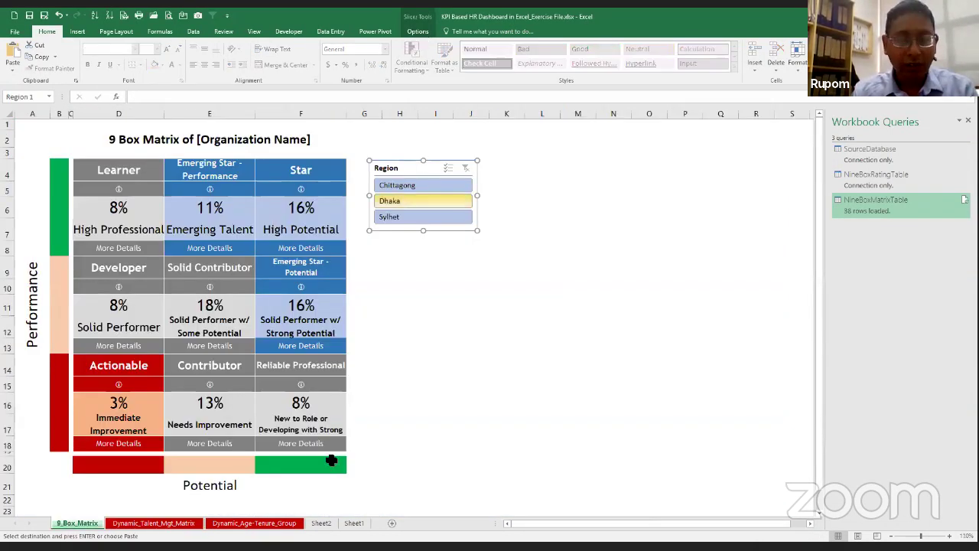
pyautogui.click(321, 524)
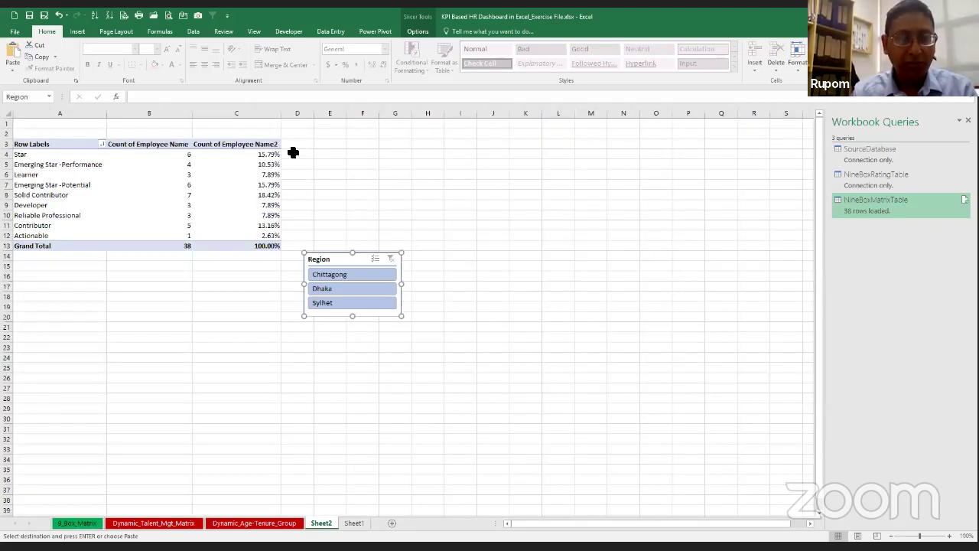
pyautogui.click(245, 195)
pyautogui.click(417, 31)
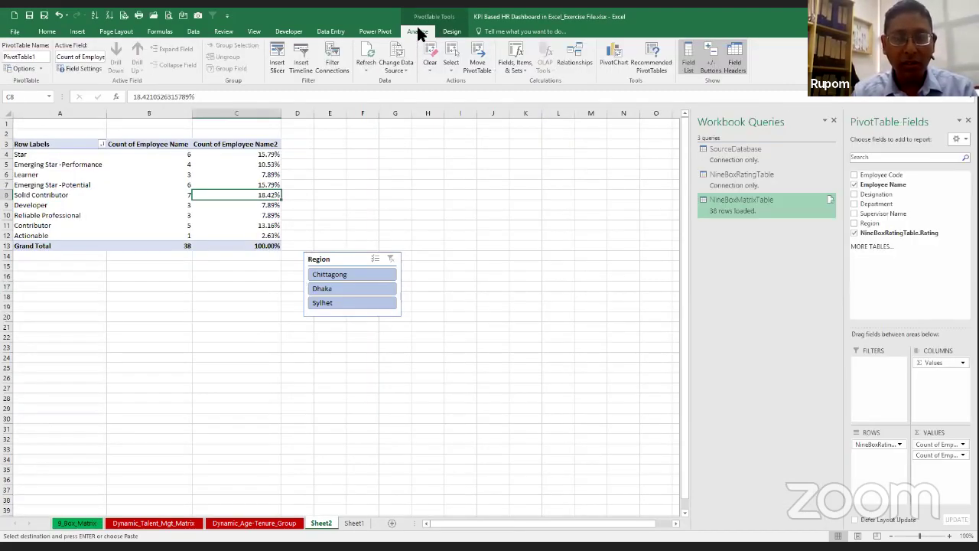
pyautogui.click(369, 67)
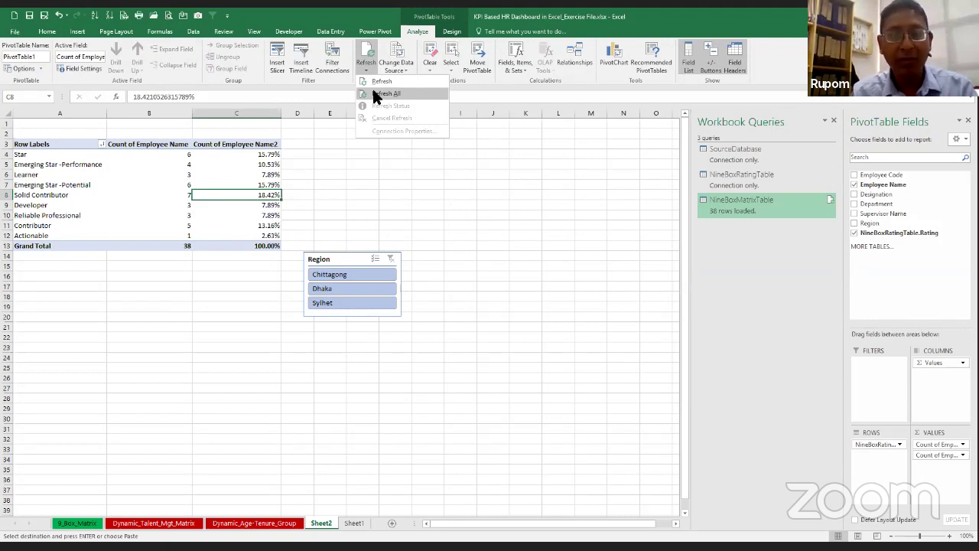
pyautogui.click(374, 94)
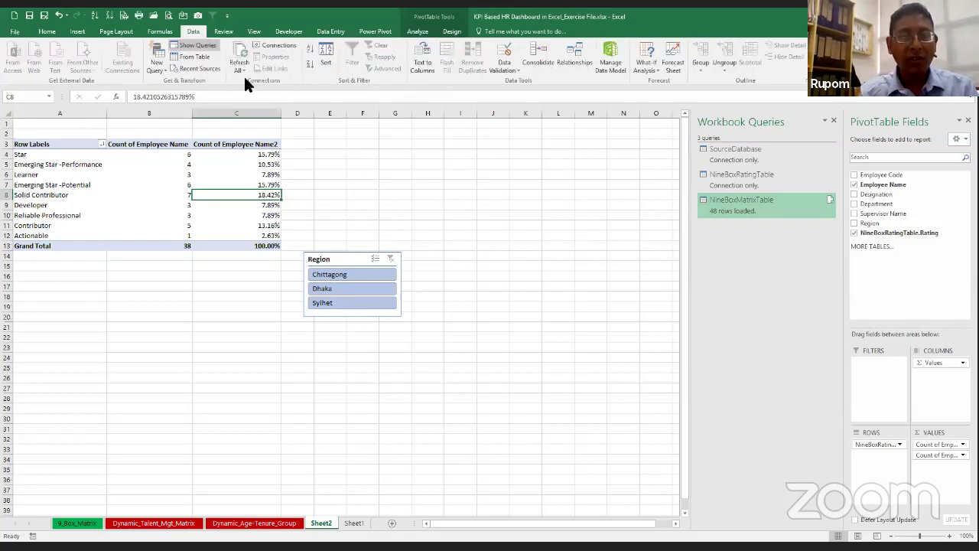
pyautogui.click(234, 69)
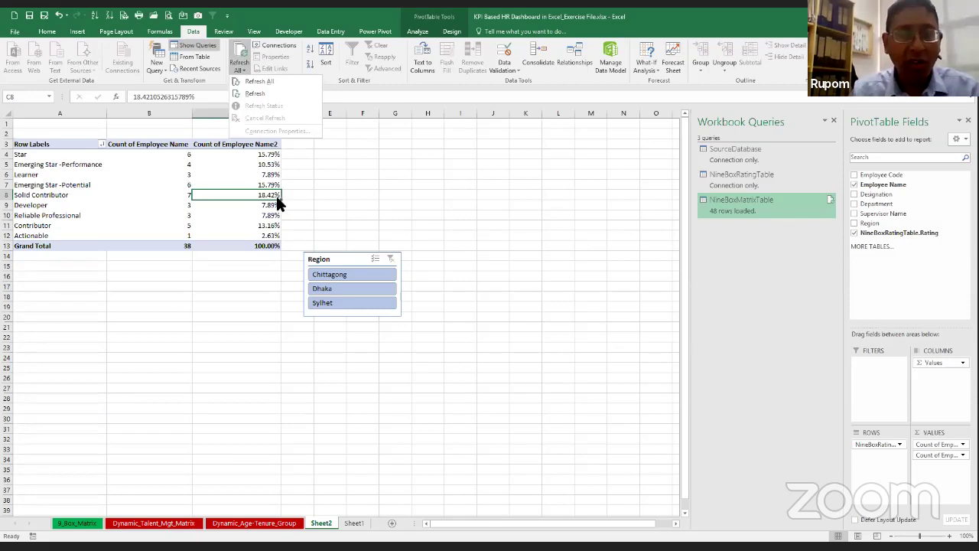
pyautogui.click(417, 31)
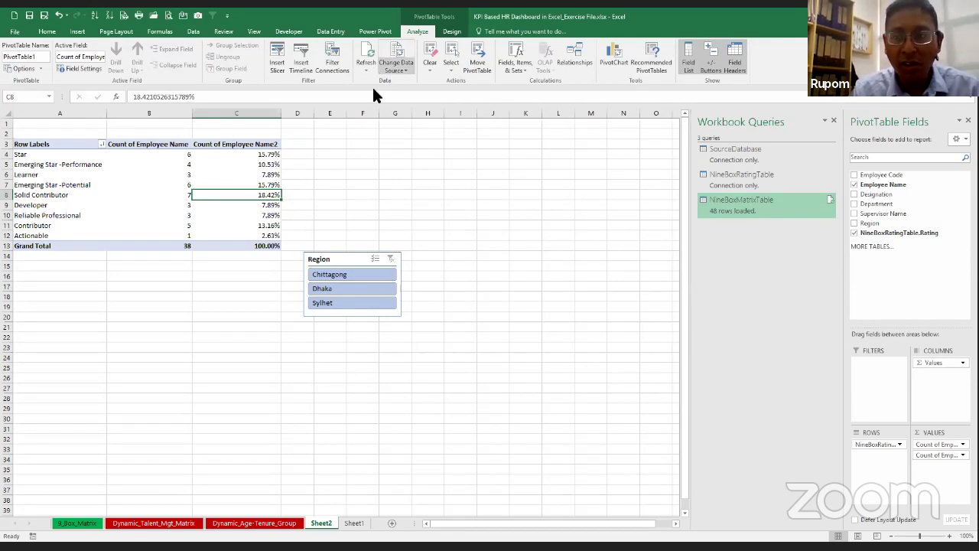
pyautogui.click(831, 202)
pyautogui.moveTo(777, 205)
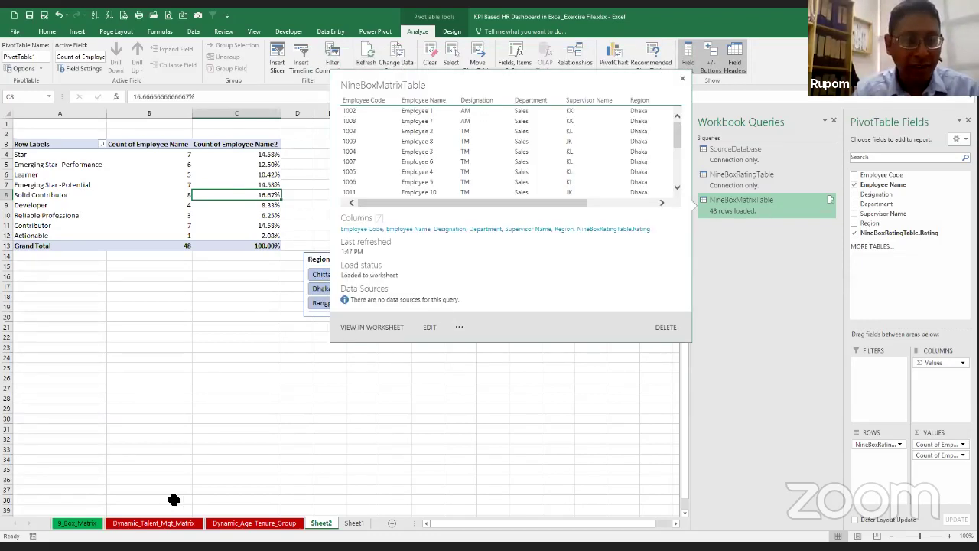
# - Enlarge the Region slicer on the 9_Box_Matrix sheet to fit all regions and test it with Sylhet, Rangpur, Dhaka and Chittagong
pyautogui.click(66, 526)
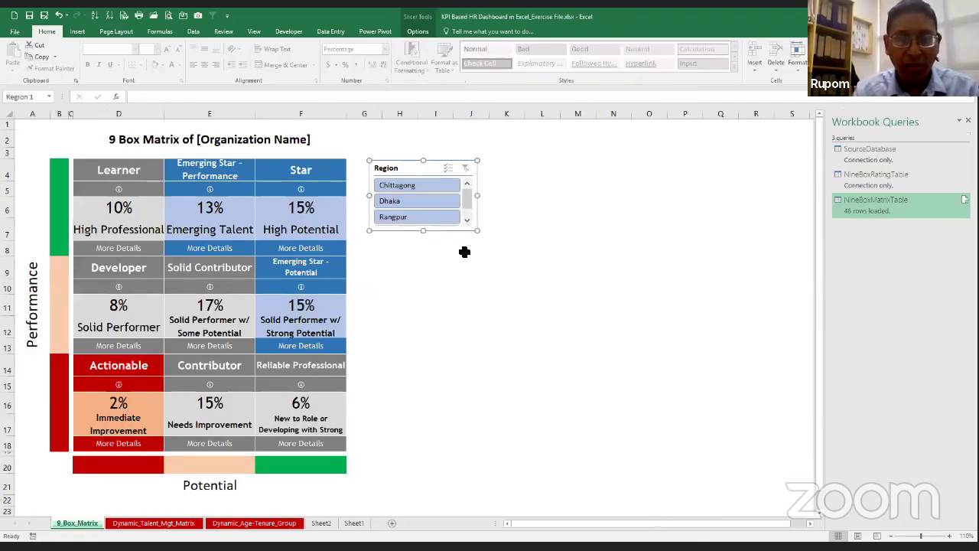
pyautogui.moveTo(426, 231); pyautogui.dragTo(427, 257)
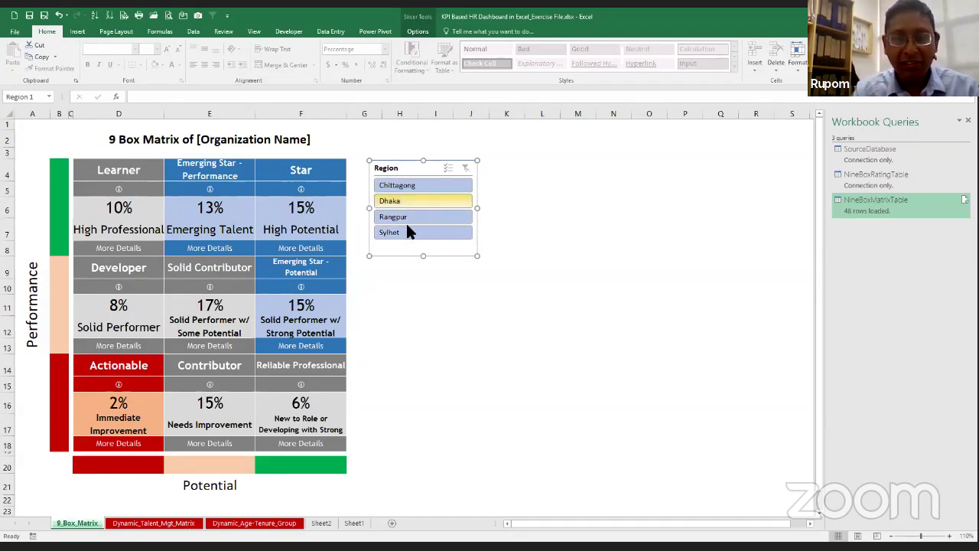
pyautogui.click(401, 228)
pyautogui.click(410, 219)
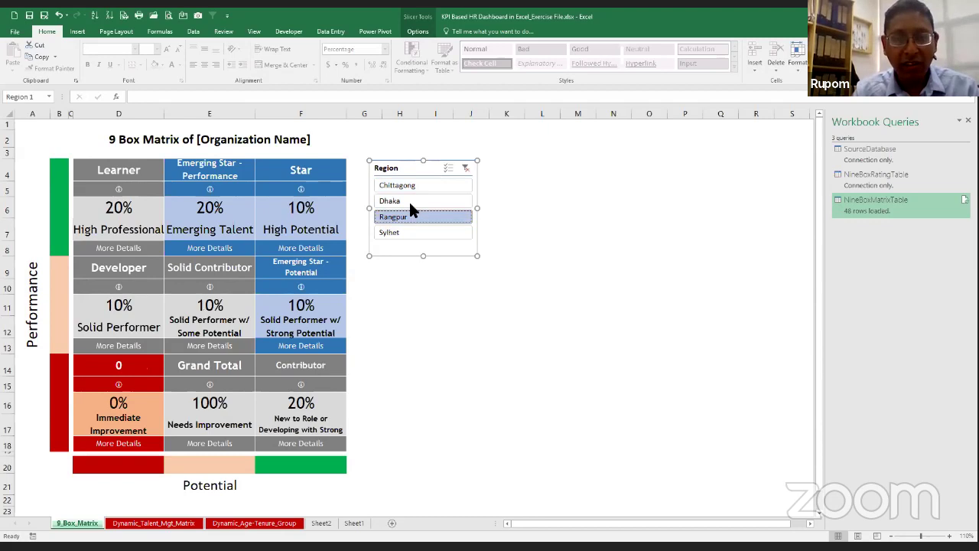
pyautogui.click(408, 199)
pyautogui.click(411, 186)
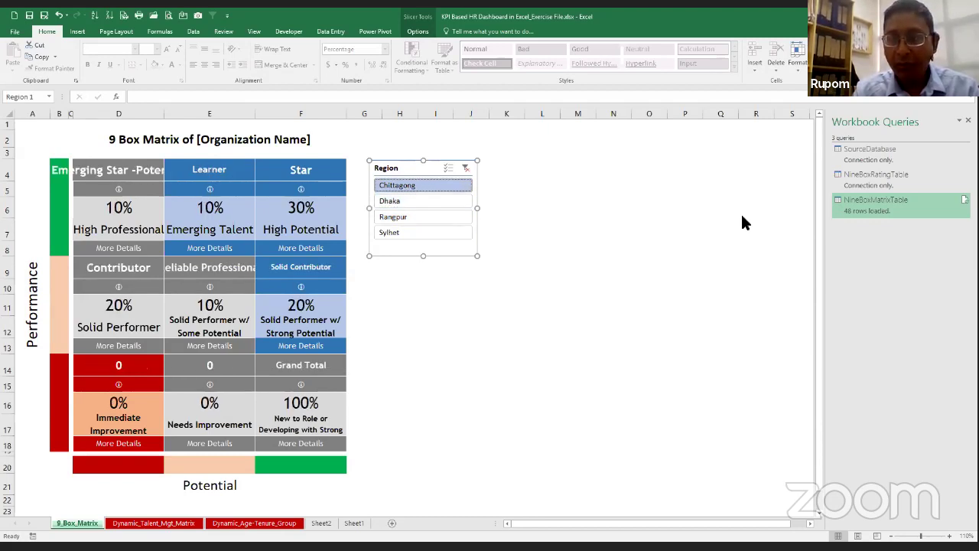
# - Review the NineBoxMatrixTable query in the Power Query Editor, checking its rows and its Source and Expanded NineBoxRatingTable steps
pyautogui.doubleClick(876, 204)
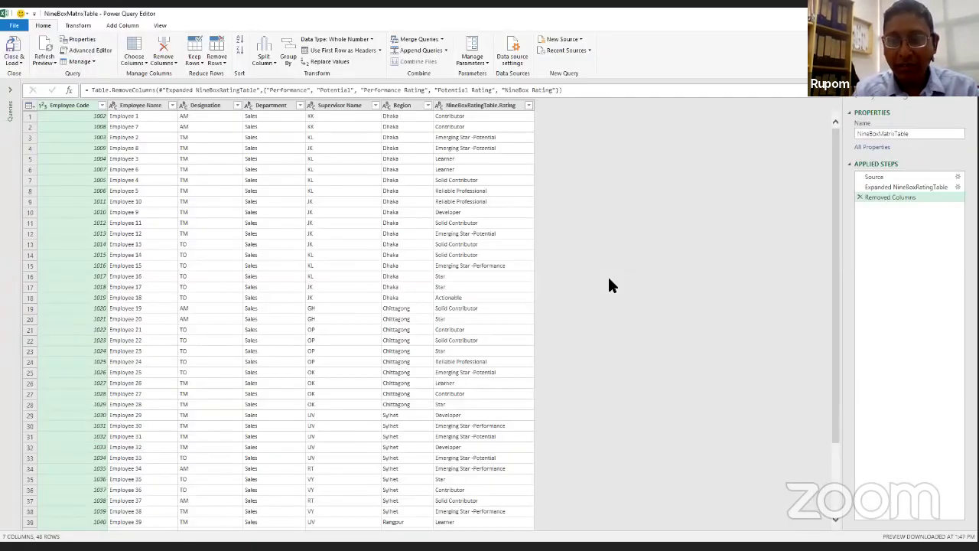
pyautogui.moveTo(837, 287); pyautogui.dragTo(841, 357)
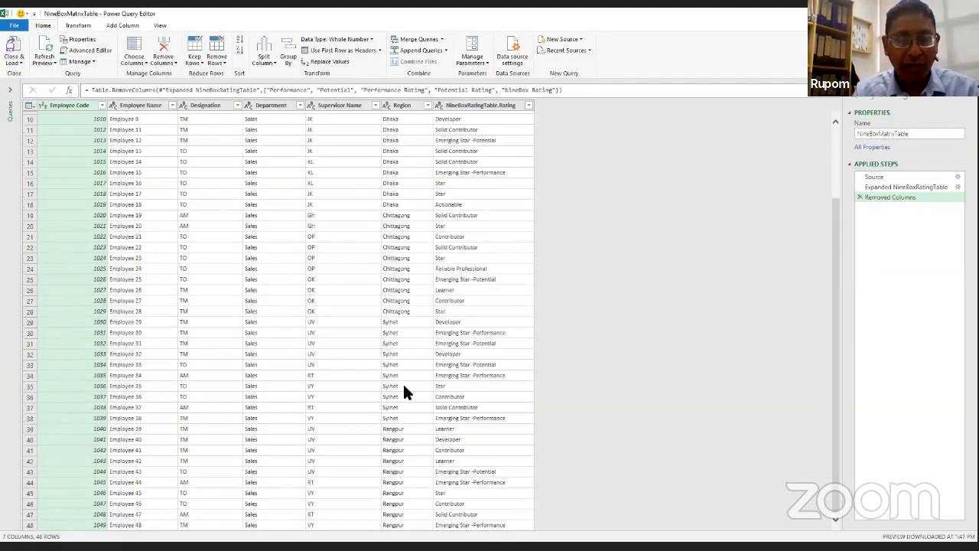
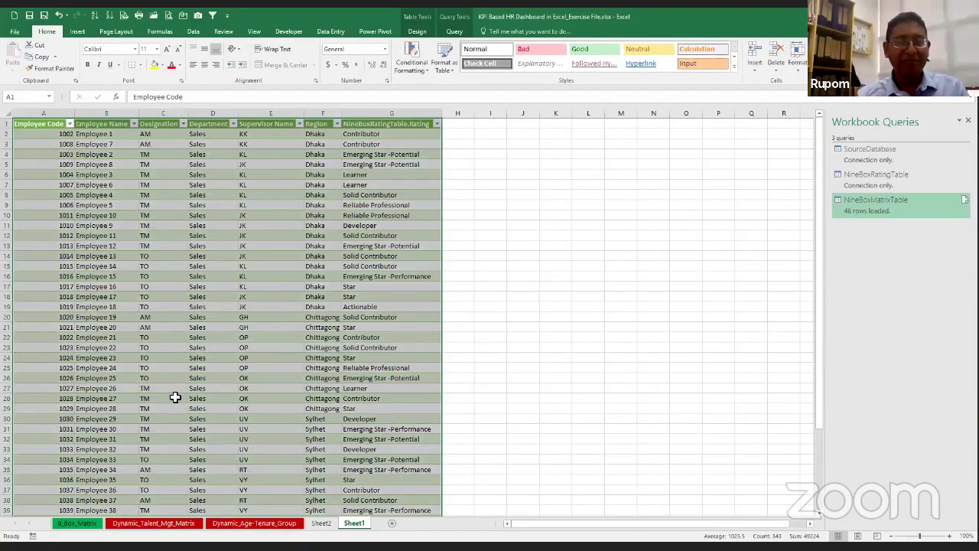
pyautogui.click(94, 523)
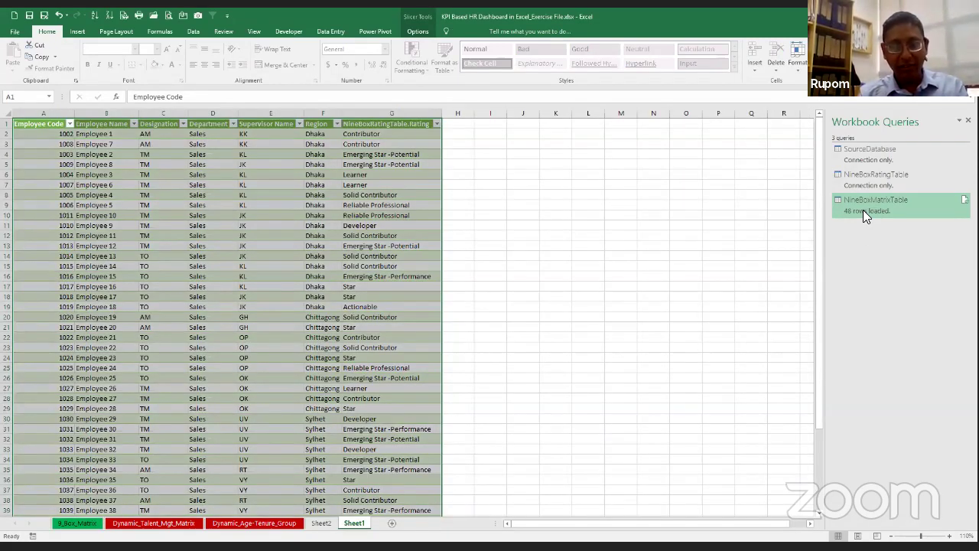
pyautogui.doubleClick(863, 211)
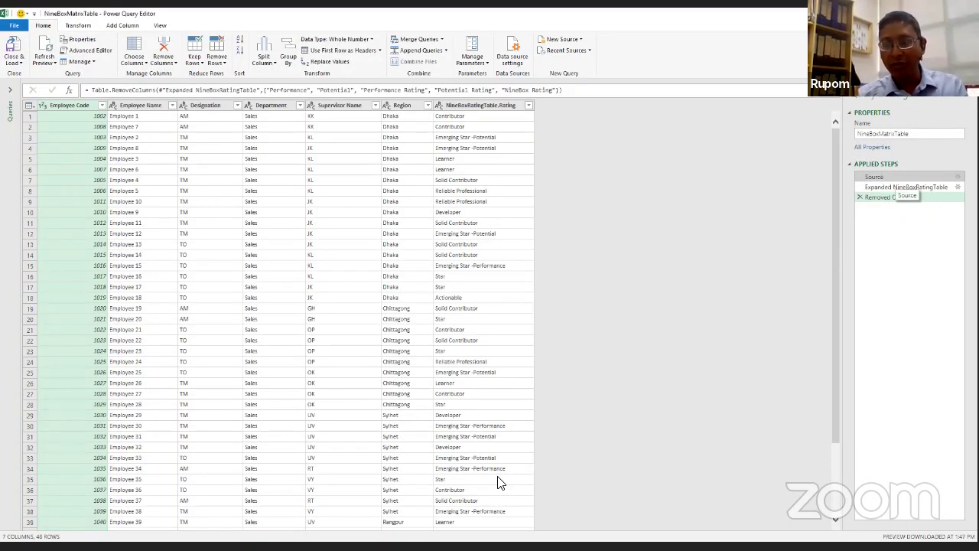
pyautogui.click(889, 186)
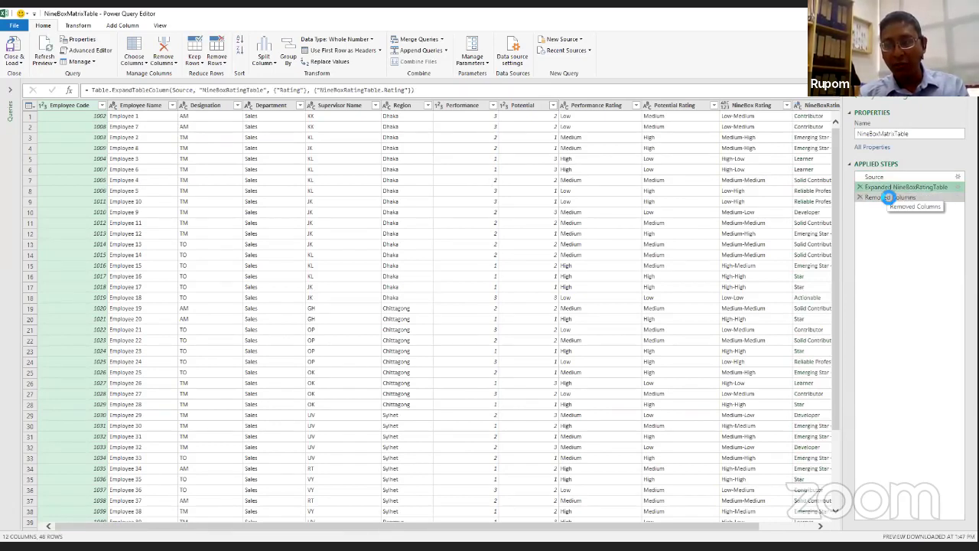
pyautogui.click(880, 178)
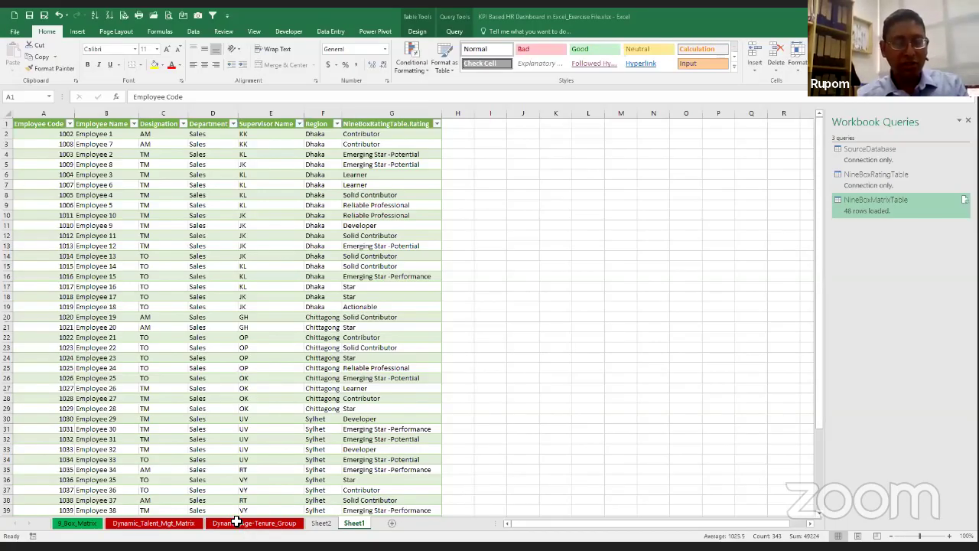
# - Examine the employee table on the Dynamic_Age-Tenure_Group sheet, from Emp ID through the empty Age? and Tenure? columns
pyautogui.click(238, 525)
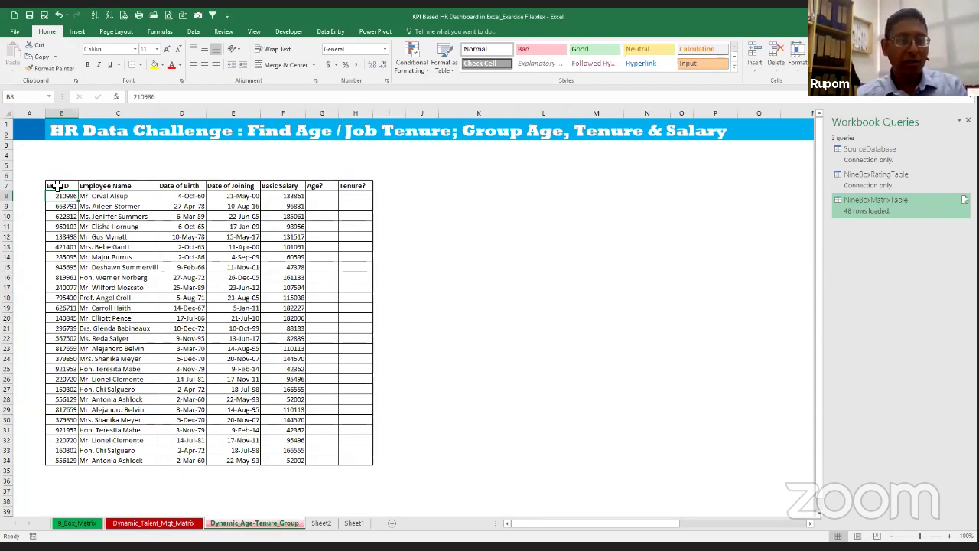
pyautogui.moveTo(55, 186); pyautogui.dragTo(349, 457)
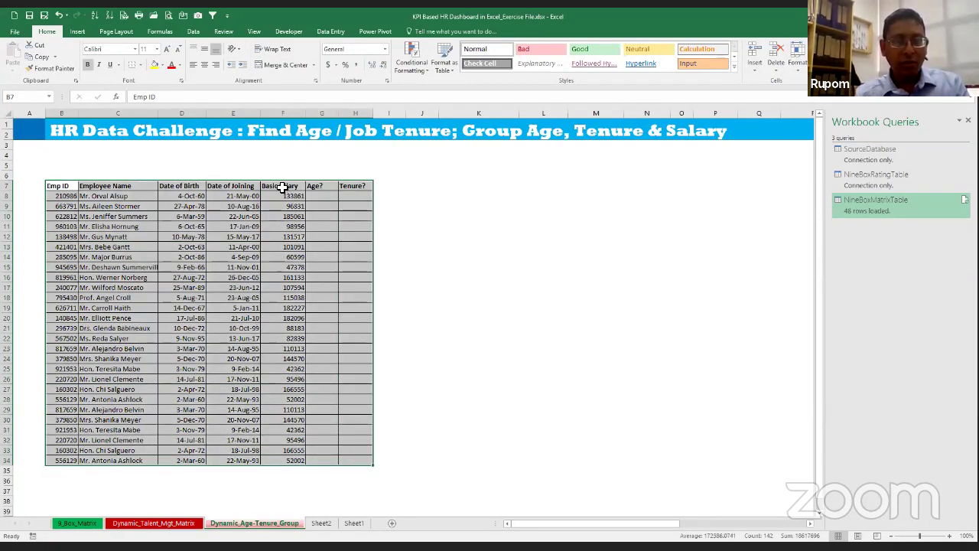
pyautogui.click(320, 187)
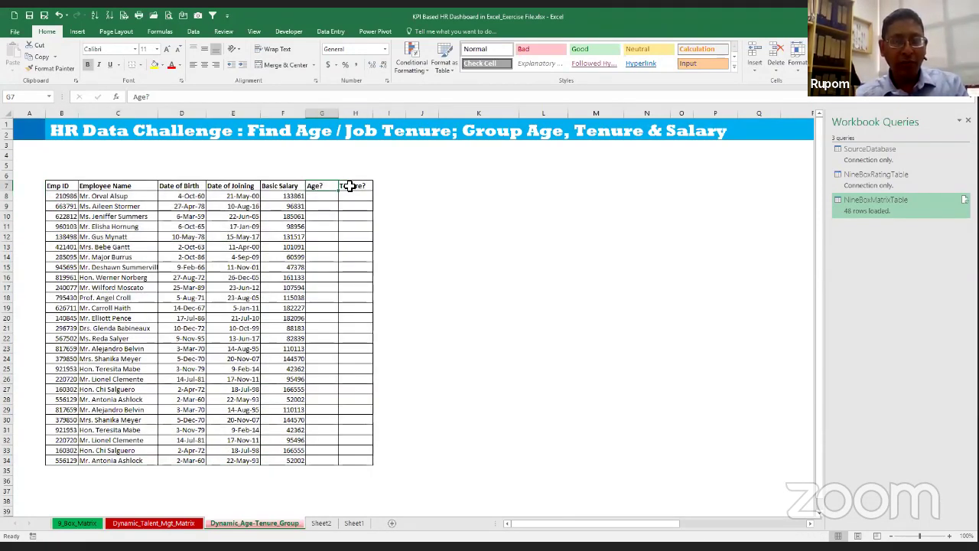
pyautogui.click(353, 185)
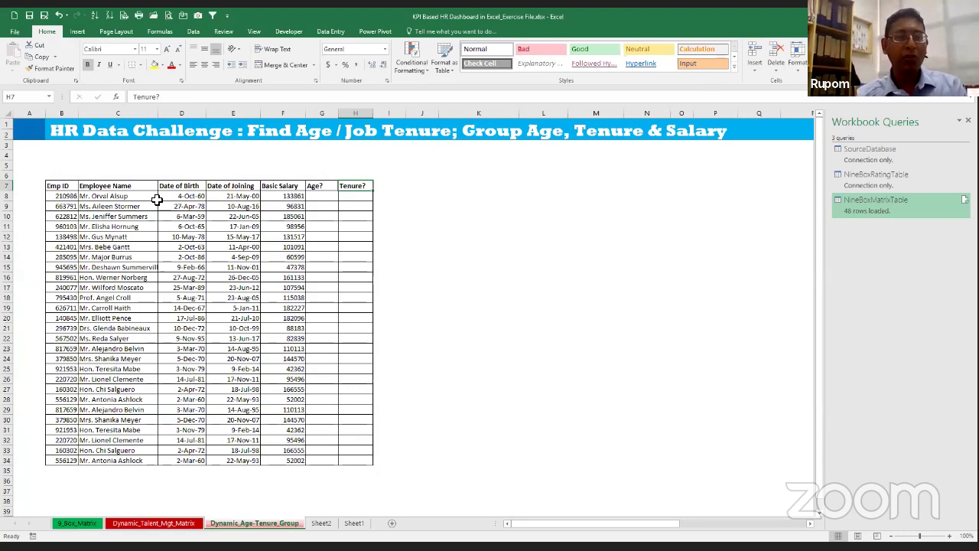
pyautogui.click(125, 206)
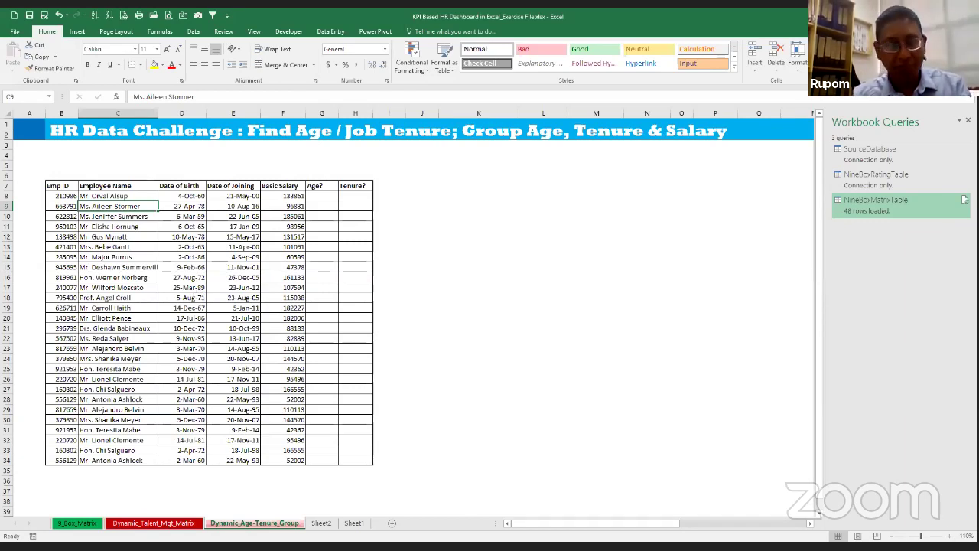
pyautogui.scroll(1, 227, 244)
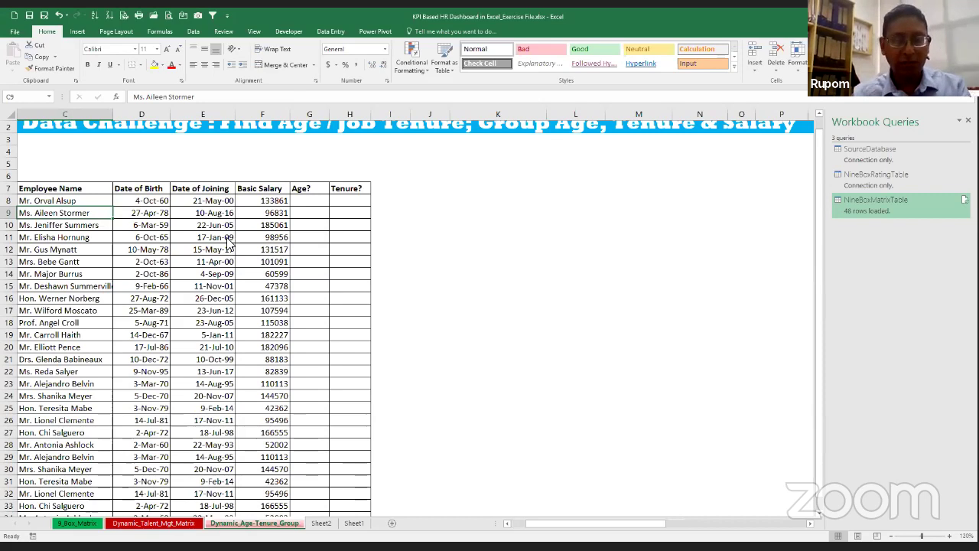
# - Convert the employee data range with headers into a table and name it EmployeeAgeTenure
pyautogui.hotkey('ctrl', 't')
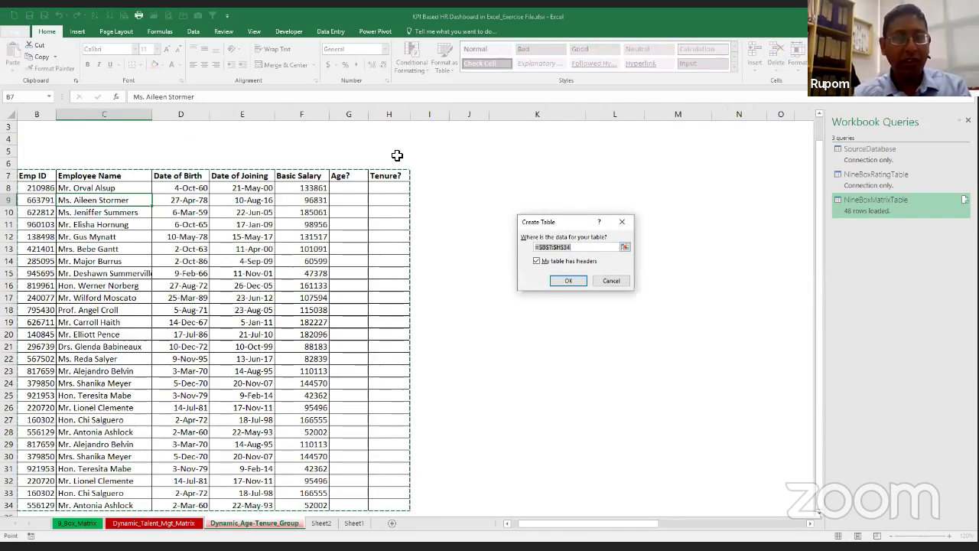
pyautogui.press('Return')
pyautogui.click(40, 57)
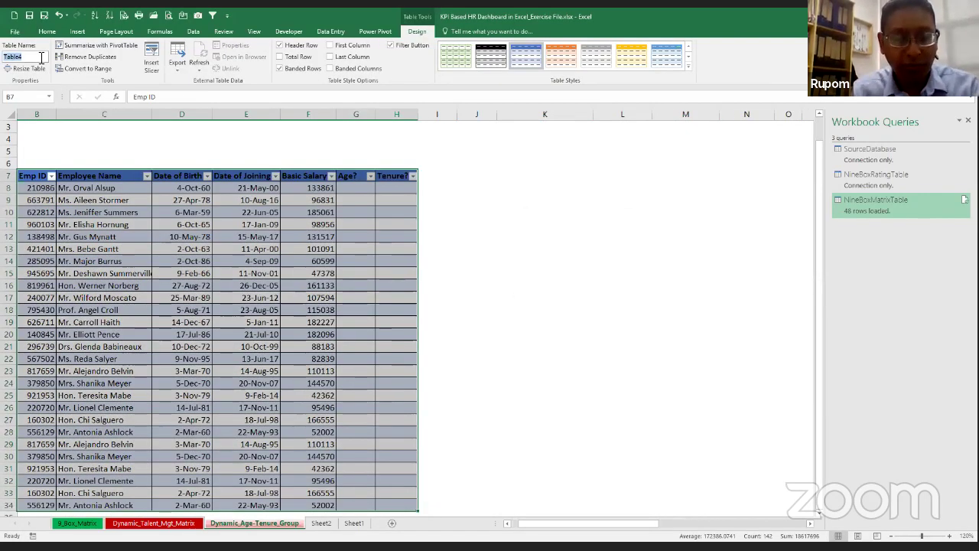
pyautogui.write('Employ')
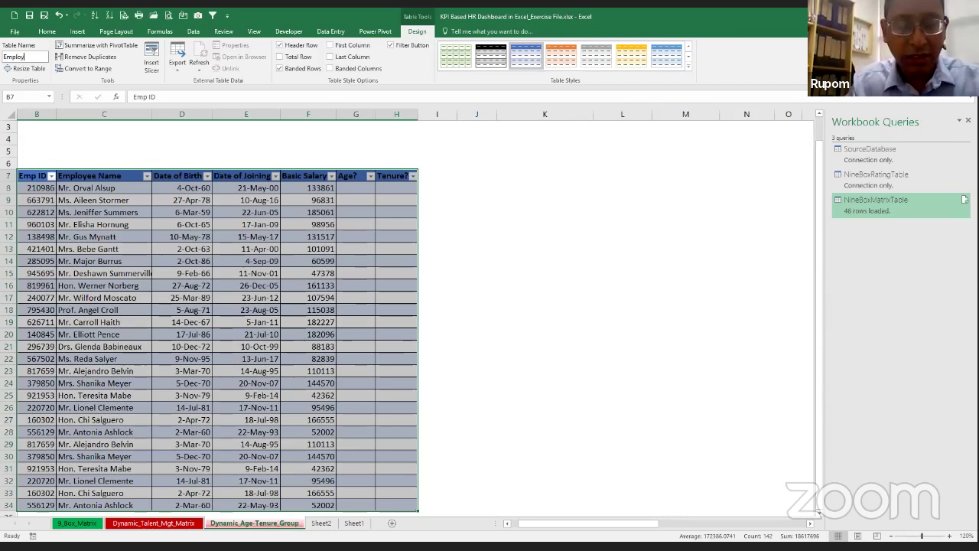
pyautogui.write('eeAgeTen')
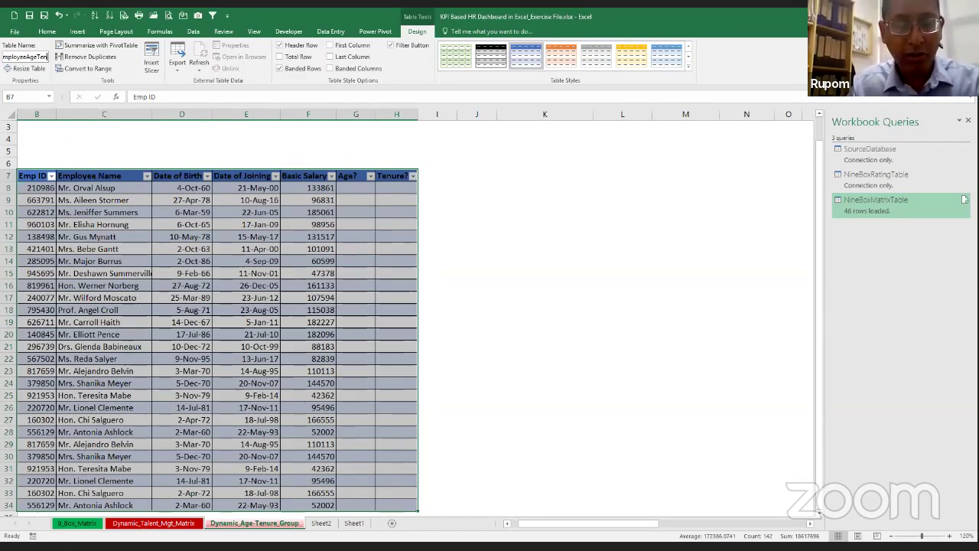
pyautogui.write('ure')
pyautogui.press('Return')
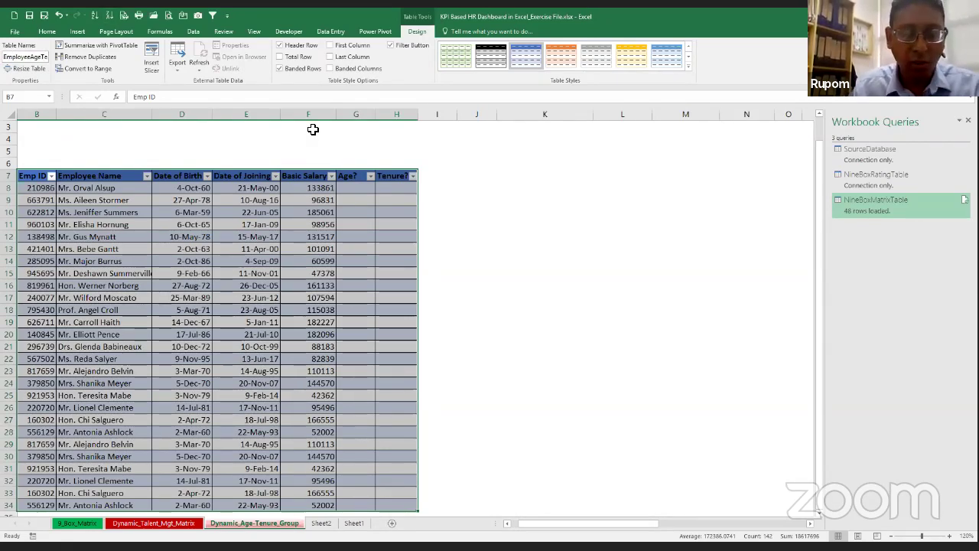
# - Load the EmployeeAgeTenure table into the Power Query Editor and remove the Age?, Tenure? and Basic Salary columns
pyautogui.hotkey('alt', 'a')
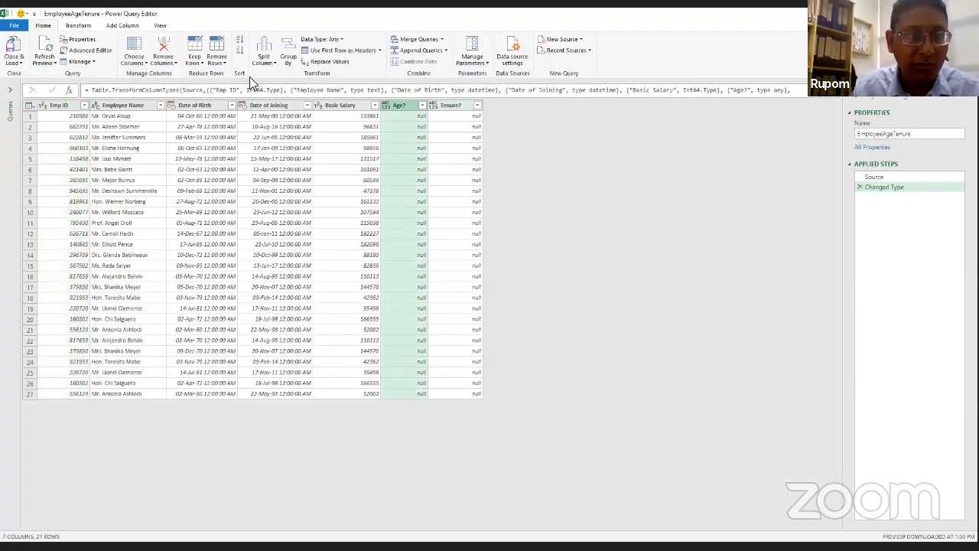
pyautogui.click(163, 49)
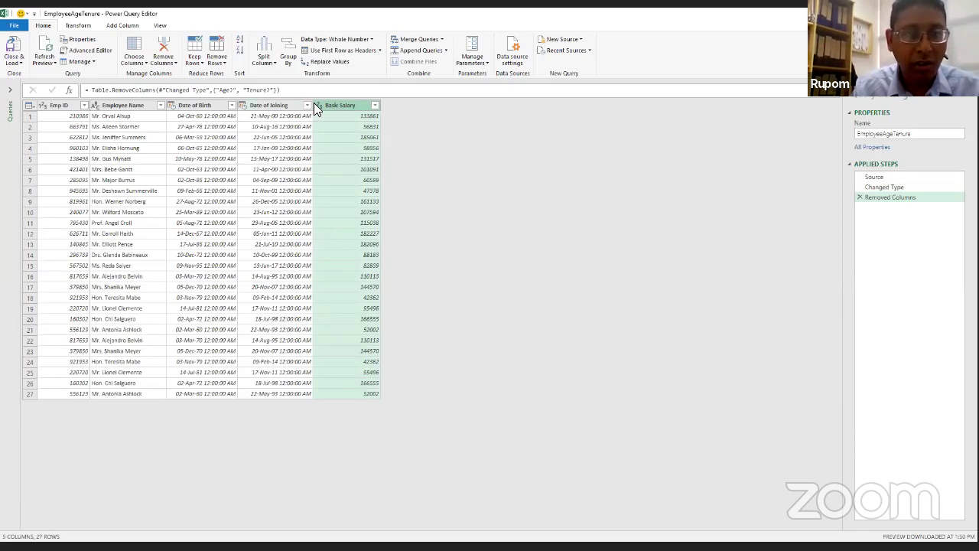
pyautogui.click(167, 48)
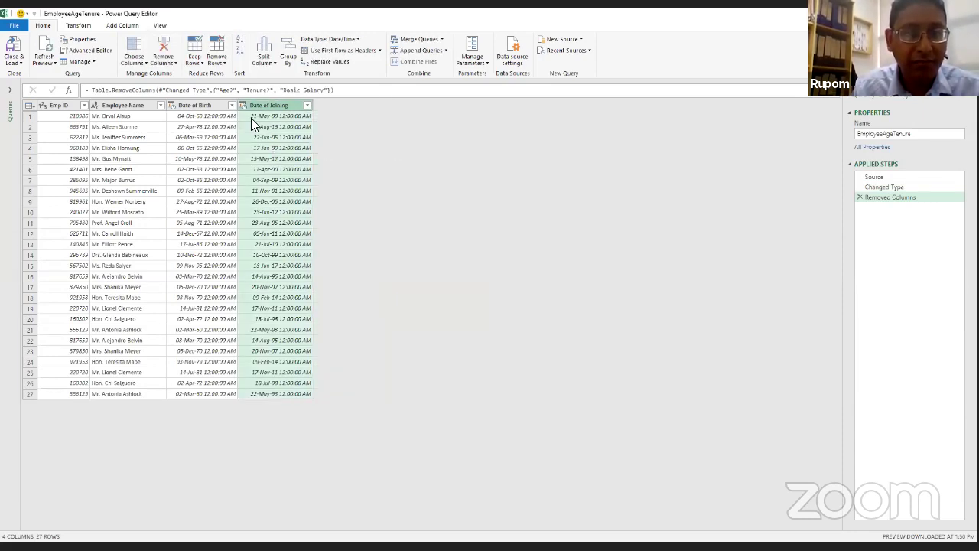
# - Change the data type of the Date of Birth and Date of Joining columns to Date
pyautogui.click(213, 109)
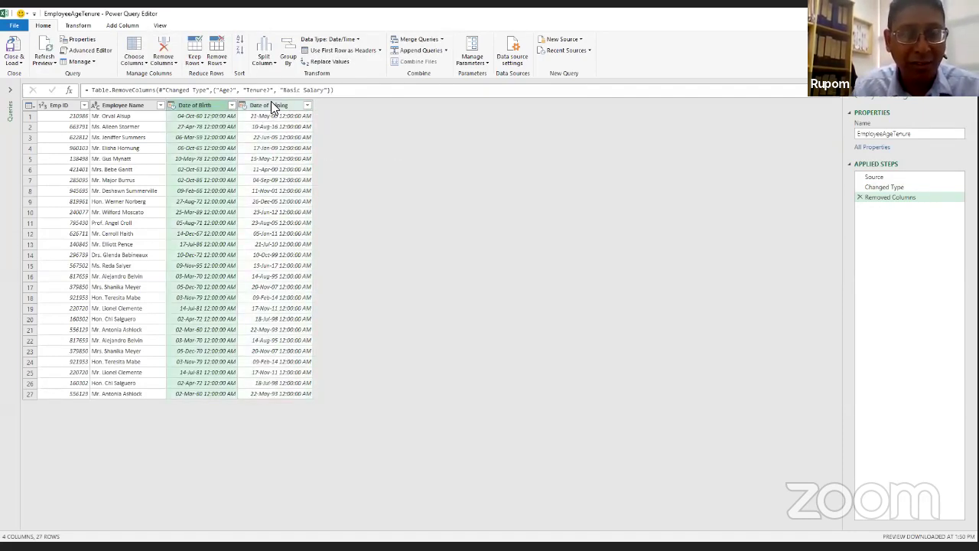
pyautogui.keyDown('ctrl'); pyautogui.click(271, 105); pyautogui.keyUp('ctrl')
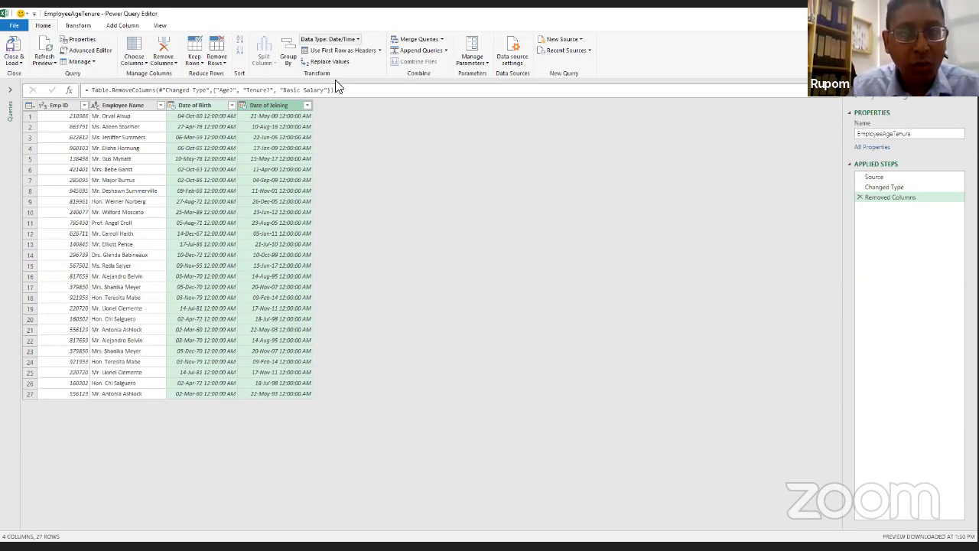
pyautogui.click(329, 39)
pyautogui.click(323, 107)
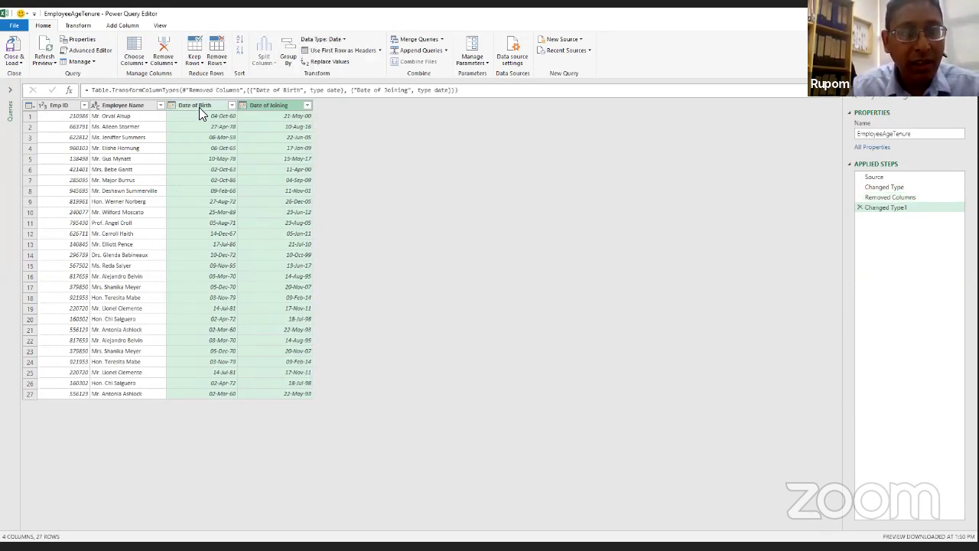
# - Add an Age column calculated from the Date of Birth column
pyautogui.click(199, 107)
pyautogui.click(122, 27)
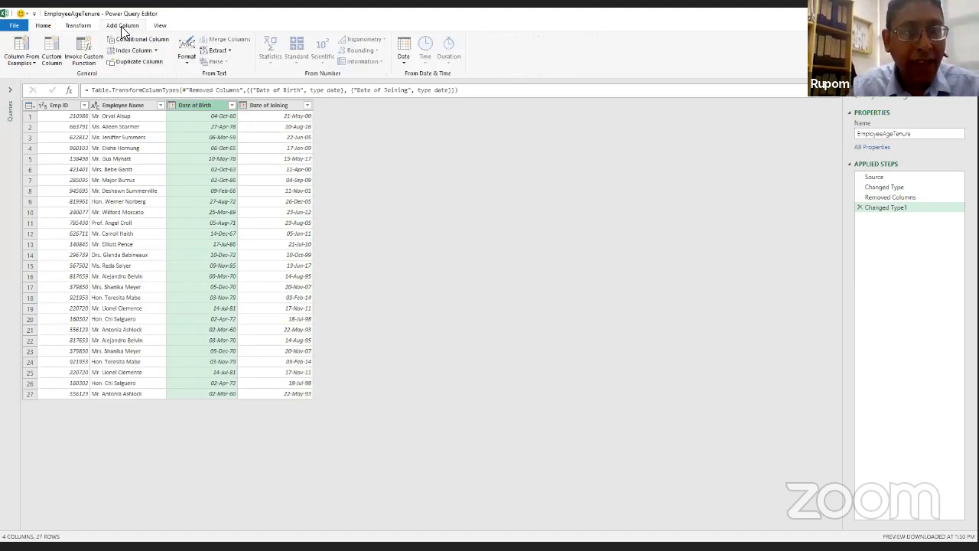
pyautogui.click(403, 65)
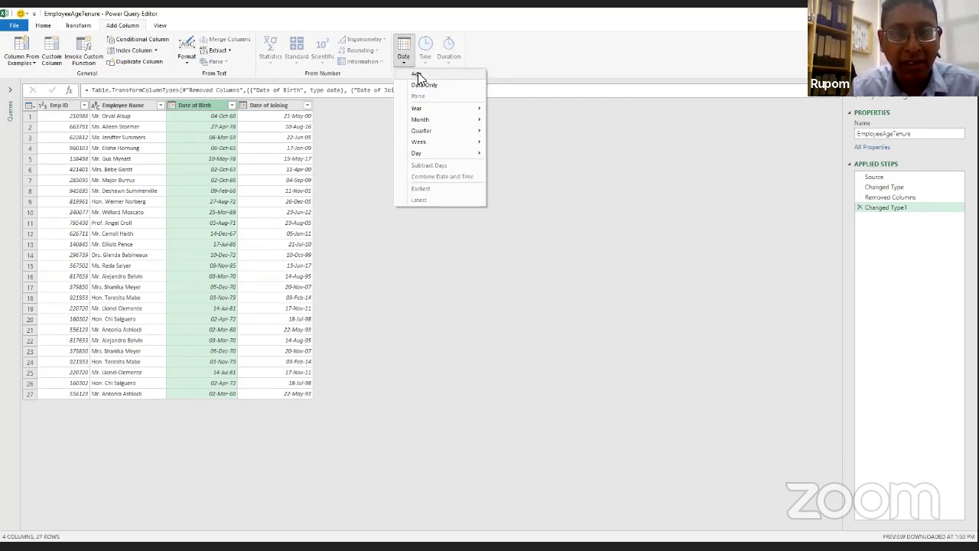
pyautogui.click(417, 73)
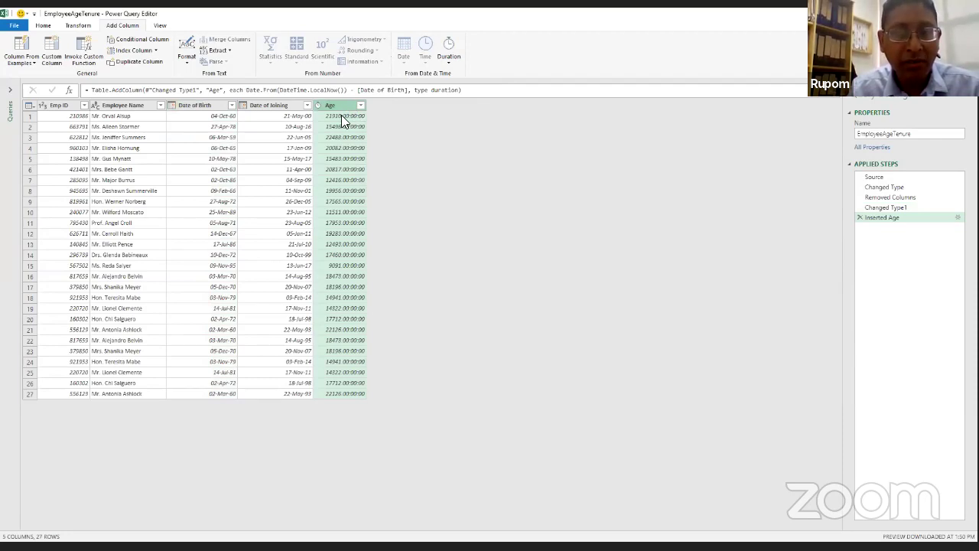
# - Convert the Age durations to total years and round them up to whole numbers
pyautogui.click(79, 25)
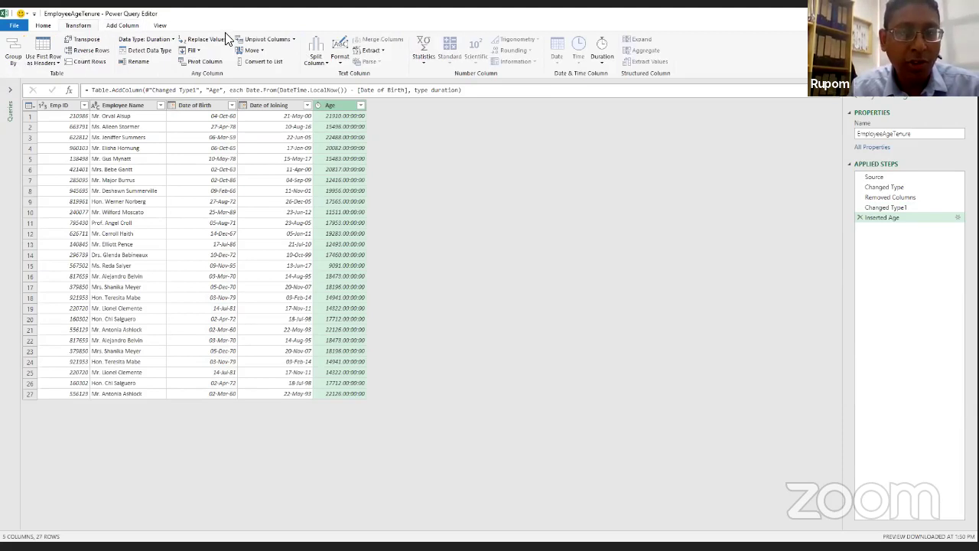
pyautogui.click(601, 63)
pyautogui.click(620, 119)
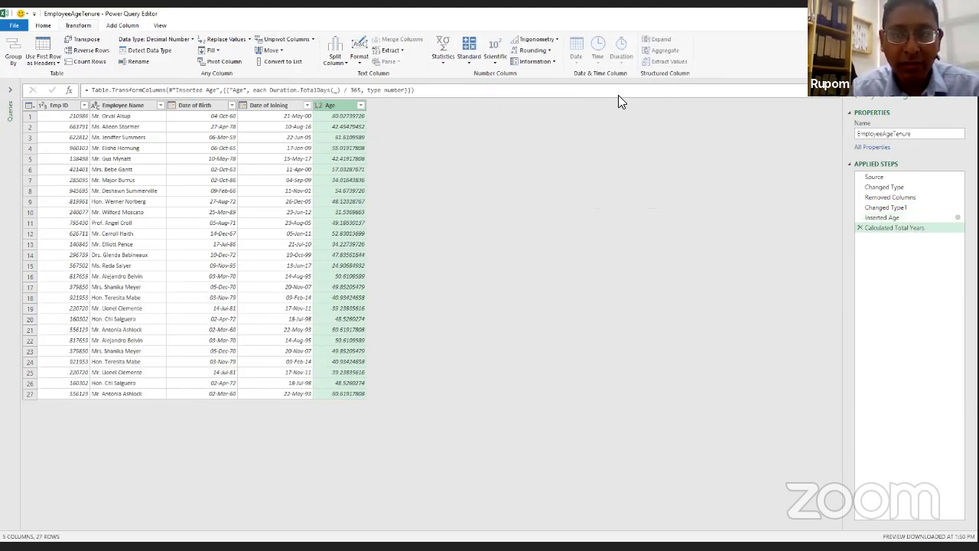
pyautogui.click(548, 51)
pyautogui.click(535, 70)
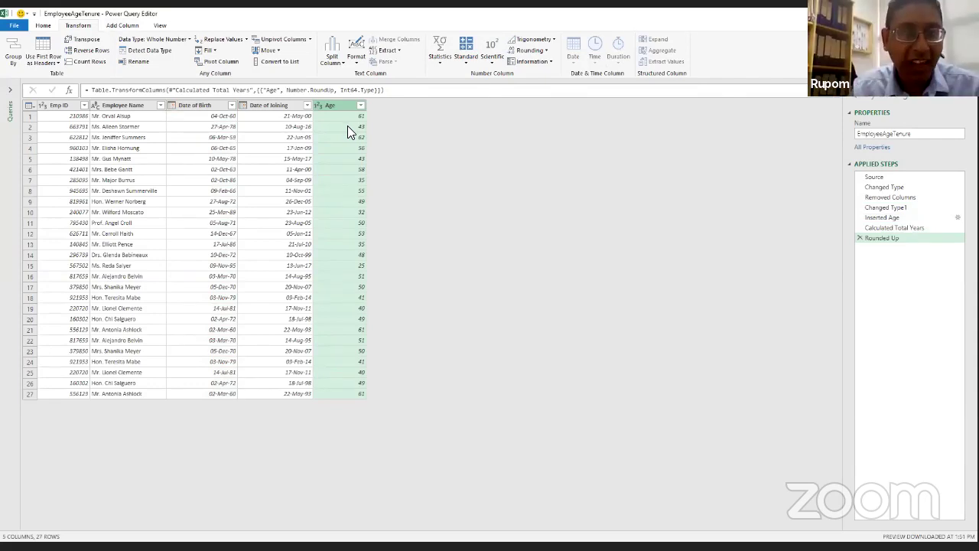
# - Add a second age column calculated from the Date of Joining column
pyautogui.click(273, 107)
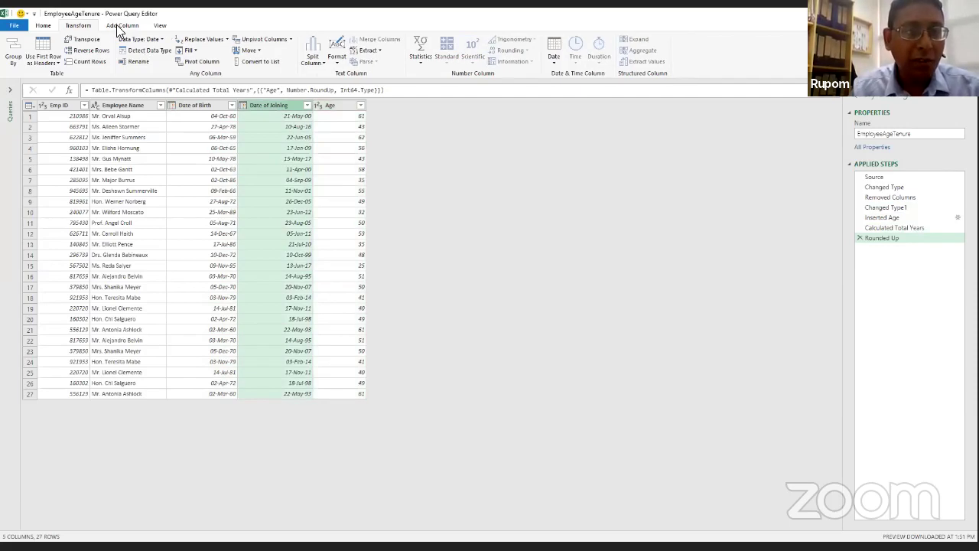
pyautogui.click(121, 26)
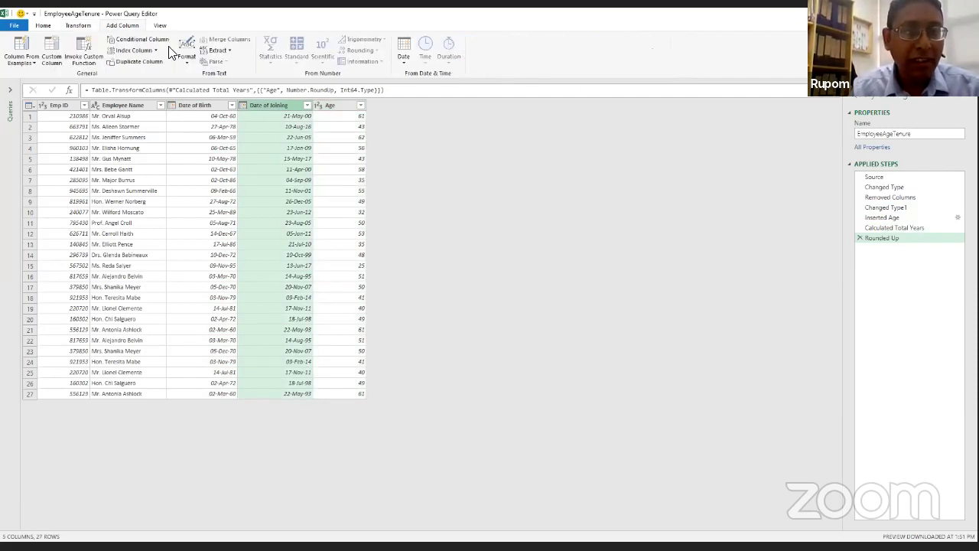
pyautogui.click(404, 55)
pyautogui.click(417, 74)
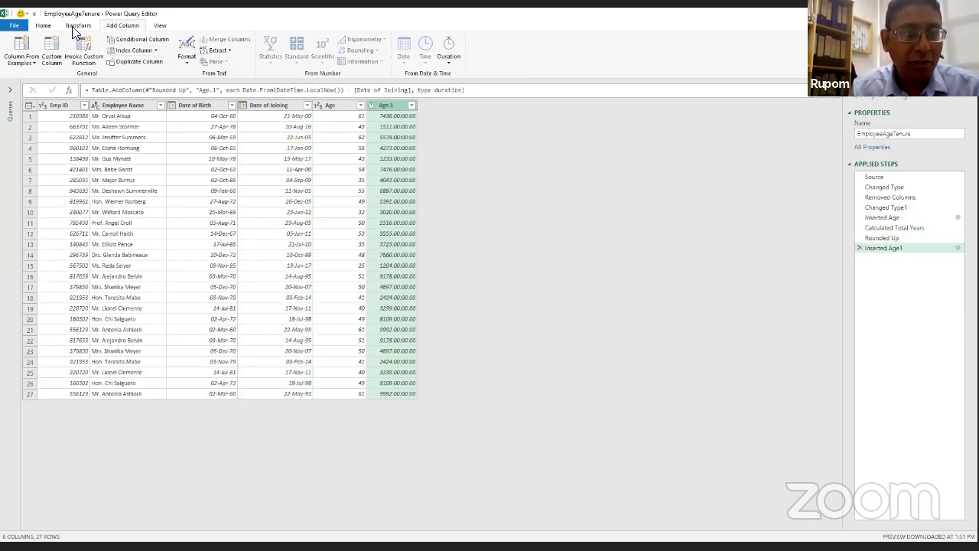
# - Convert the durations since joining to total years and round them up to whole numbers
pyautogui.click(78, 26)
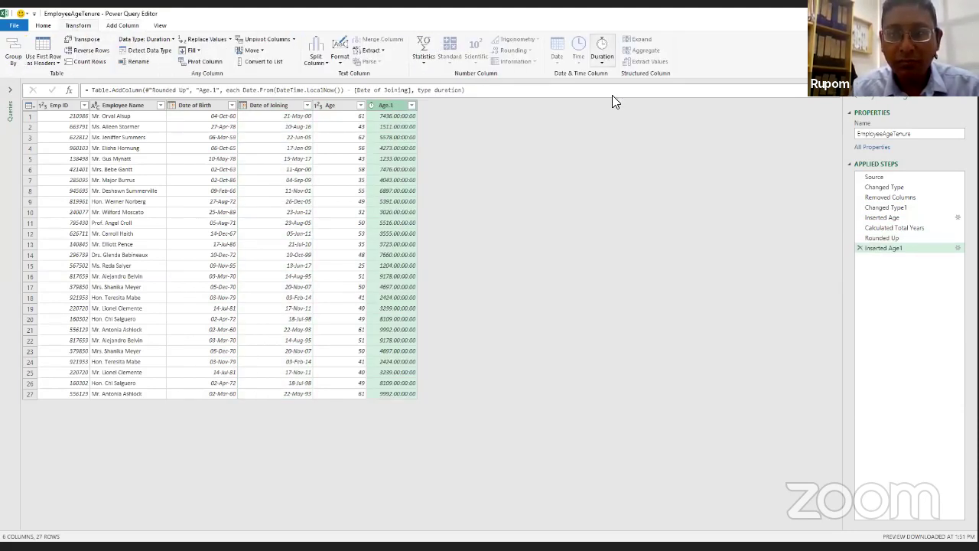
pyautogui.click(602, 58)
pyautogui.click(618, 122)
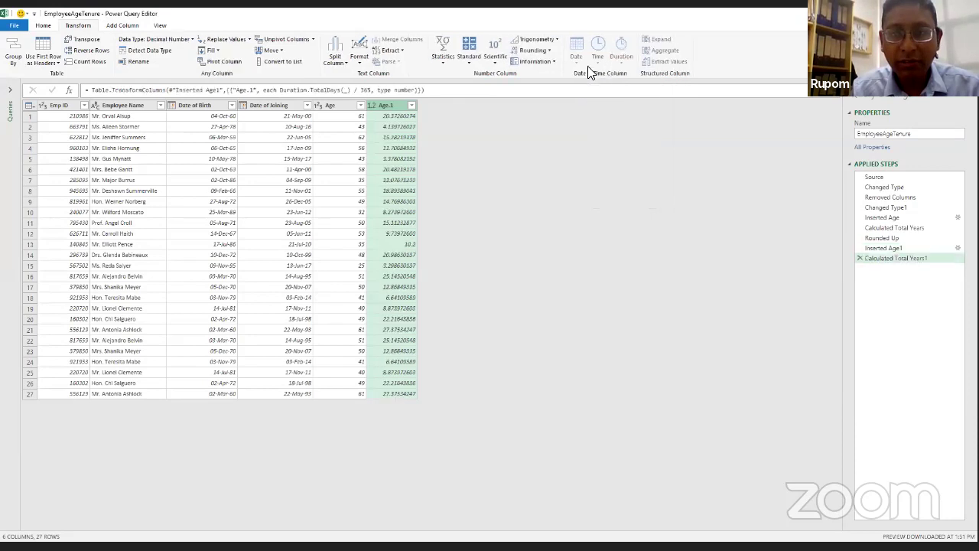
pyautogui.click(536, 67)
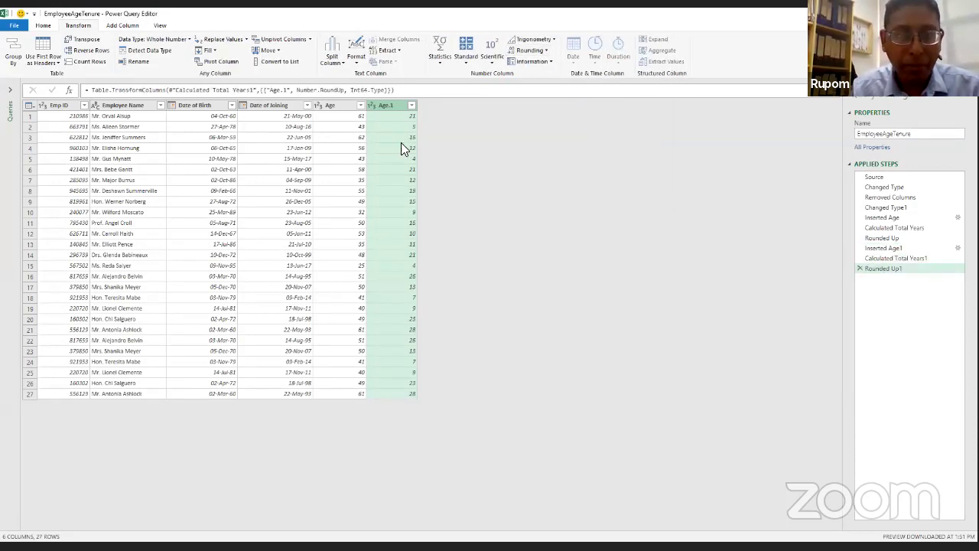
# - Rename the column with the rounded years since joining as Job Tenure
pyautogui.doubleClick(384, 106)
pyautogui.write('Job')
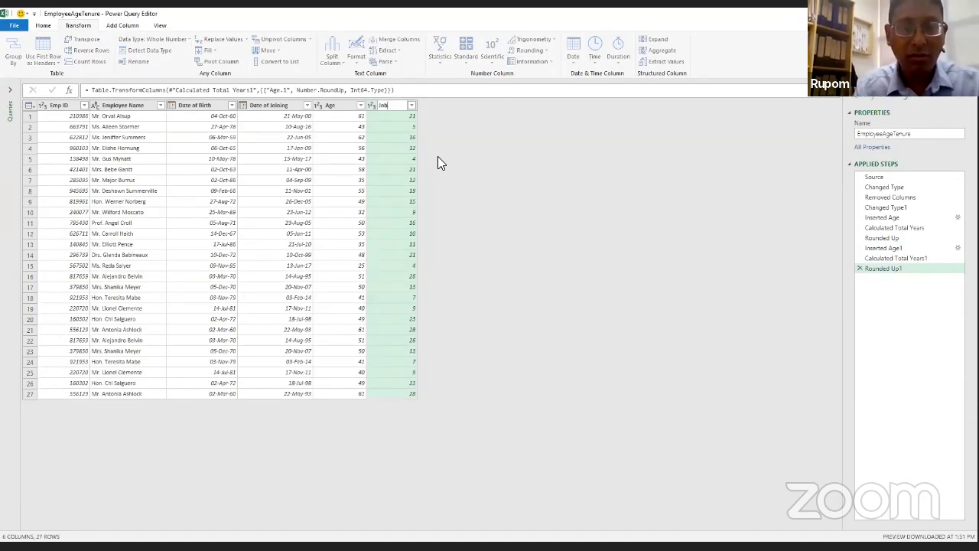
pyautogui.write(' Tenure')
pyautogui.press('Return')
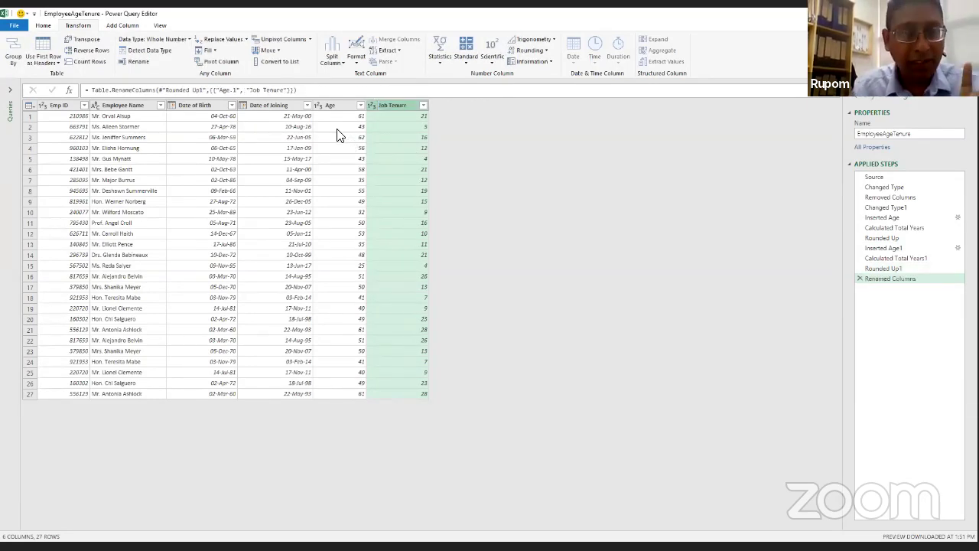
pyautogui.click(132, 27)
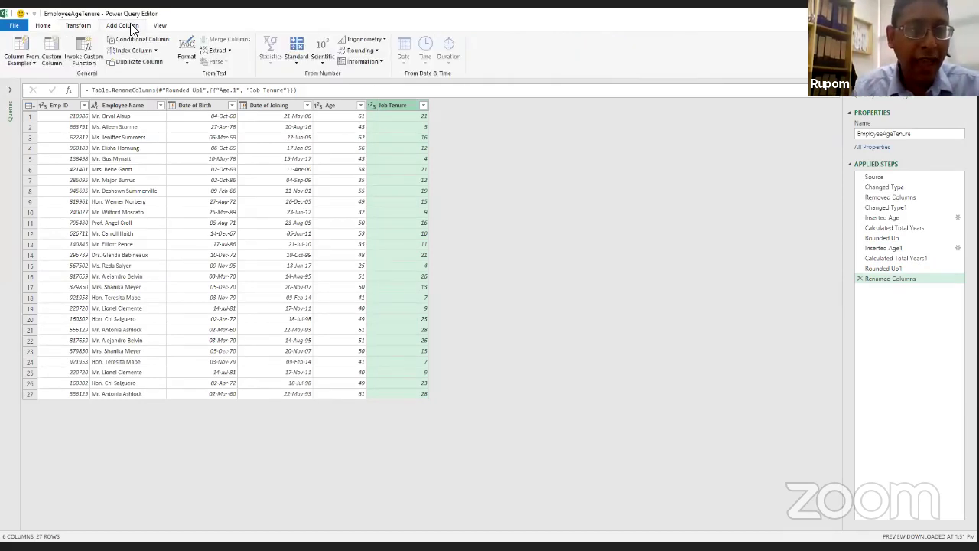
pyautogui.click(91, 27)
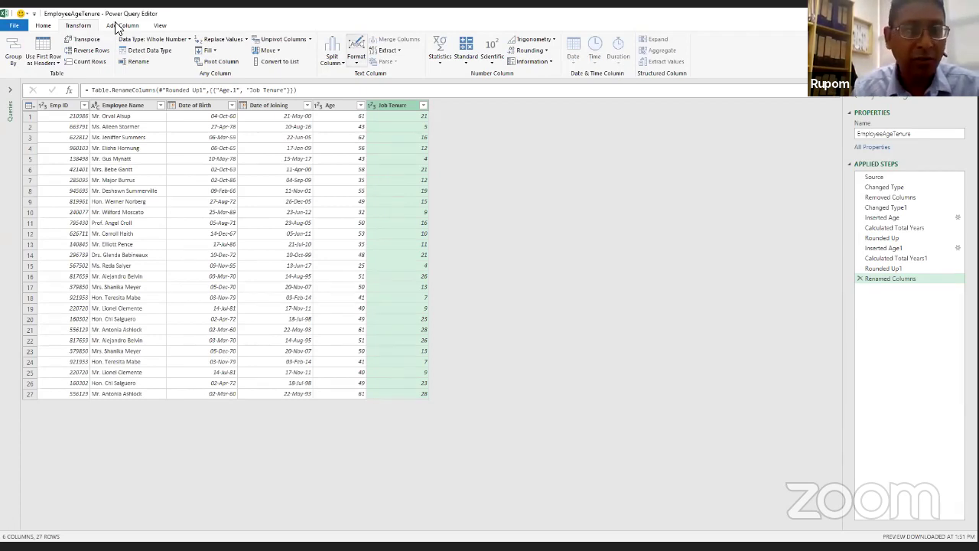
pyautogui.click(117, 25)
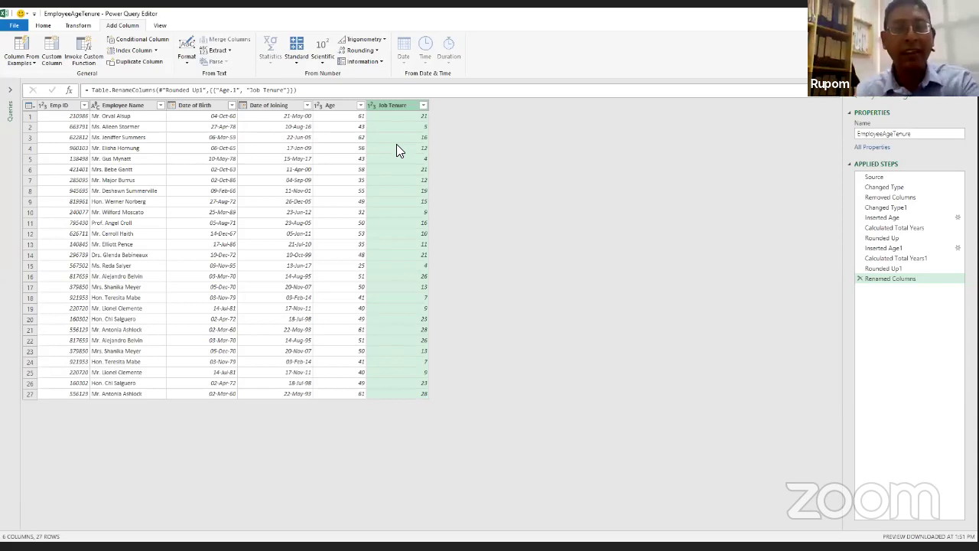
pyautogui.click(78, 27)
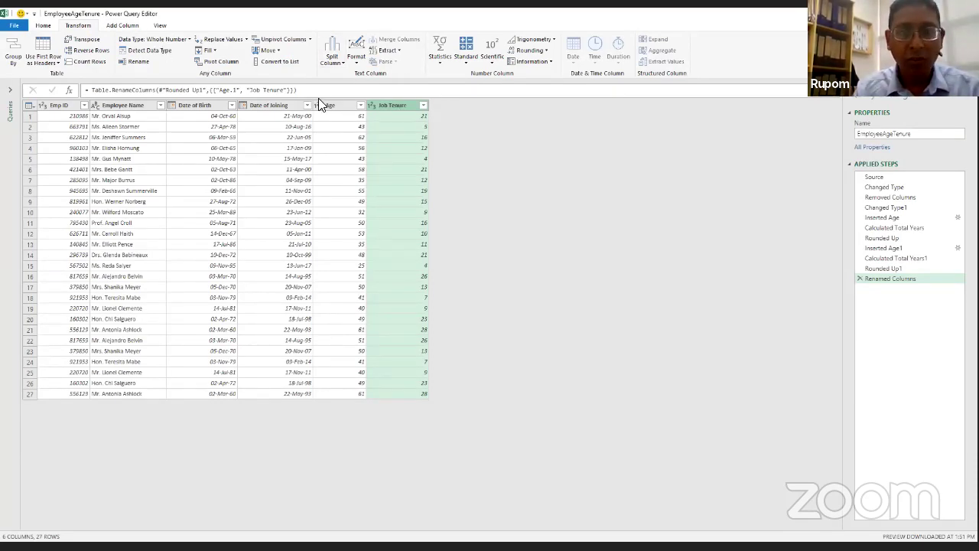
pyautogui.click(283, 105)
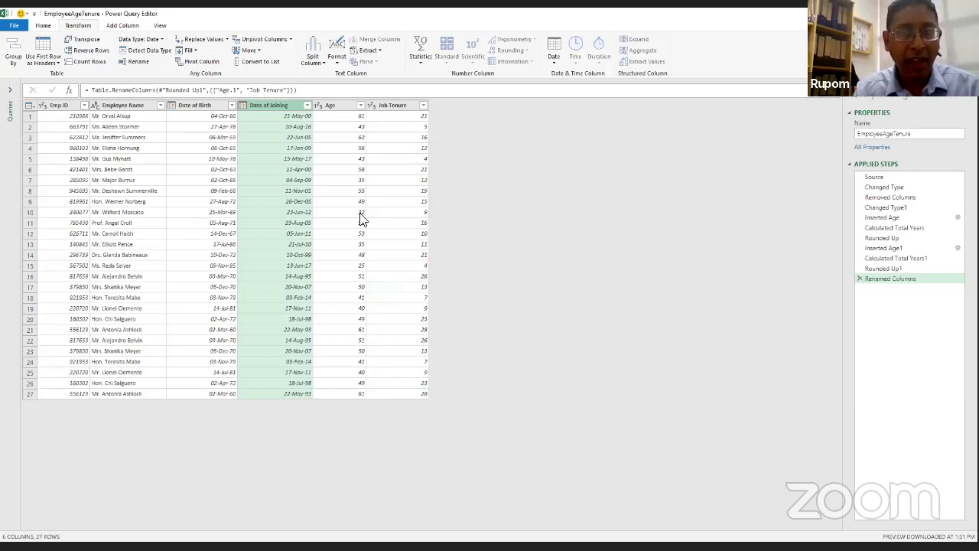
# - Add a column from examples based on the Age column, giving 60-70 as the range for the first row
pyautogui.click(340, 106)
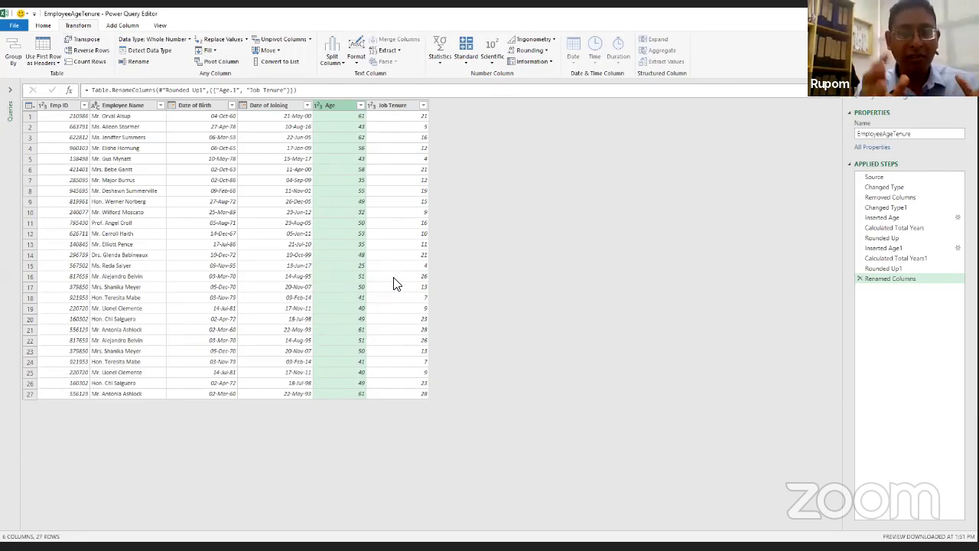
pyautogui.click(126, 26)
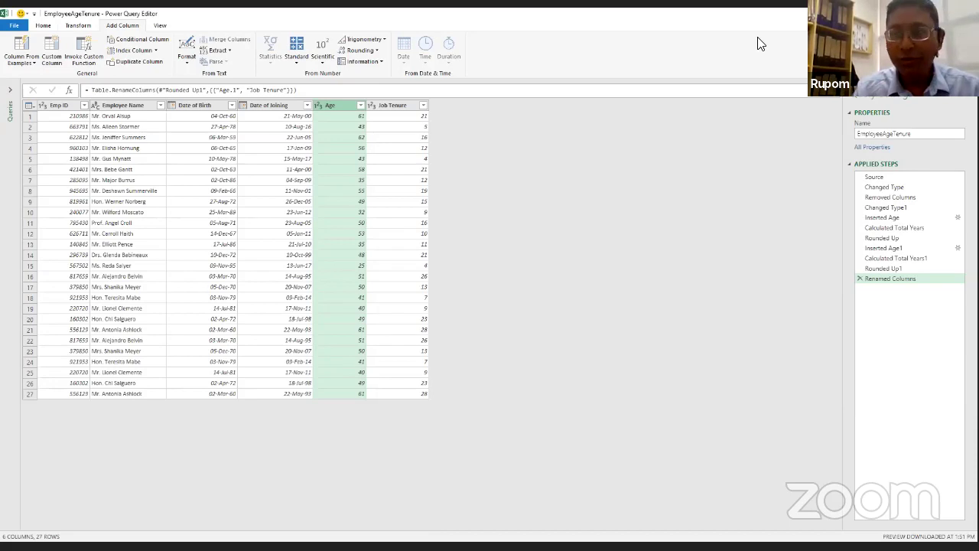
pyautogui.click(43, 26)
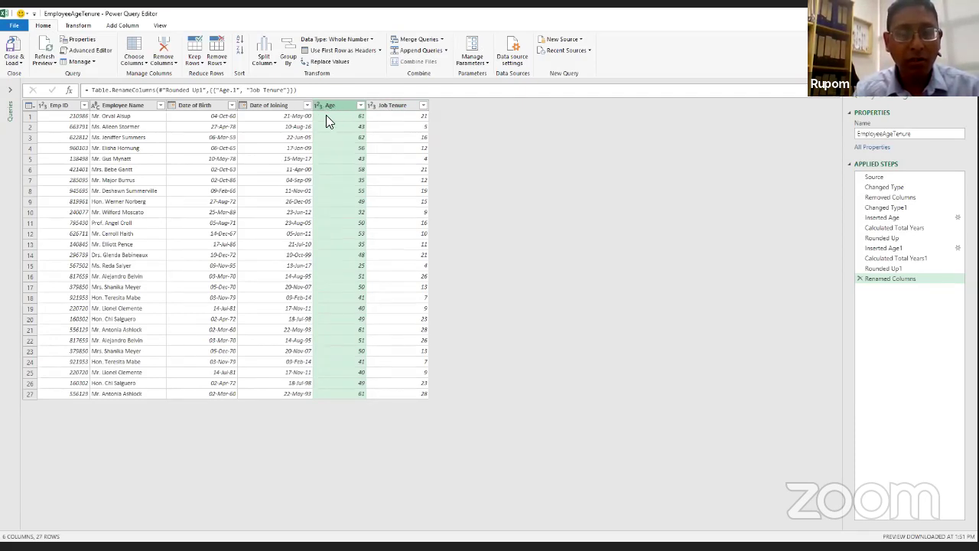
pyautogui.click(123, 26)
pyautogui.click(28, 62)
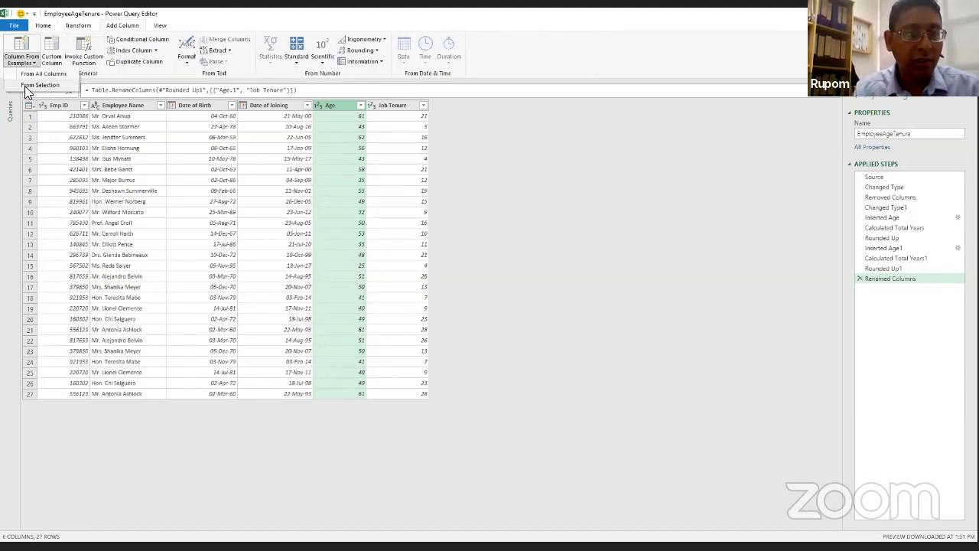
pyautogui.click(24, 85)
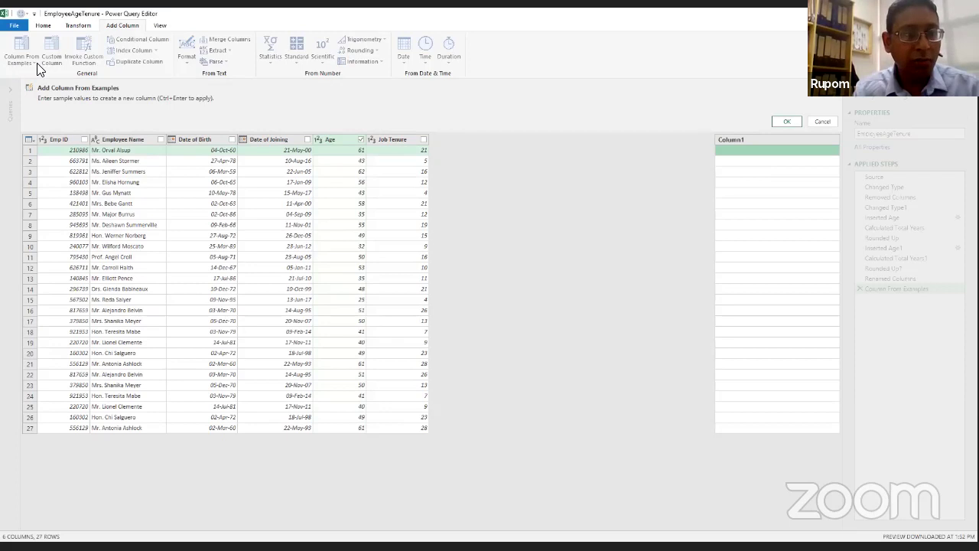
pyautogui.click(750, 150)
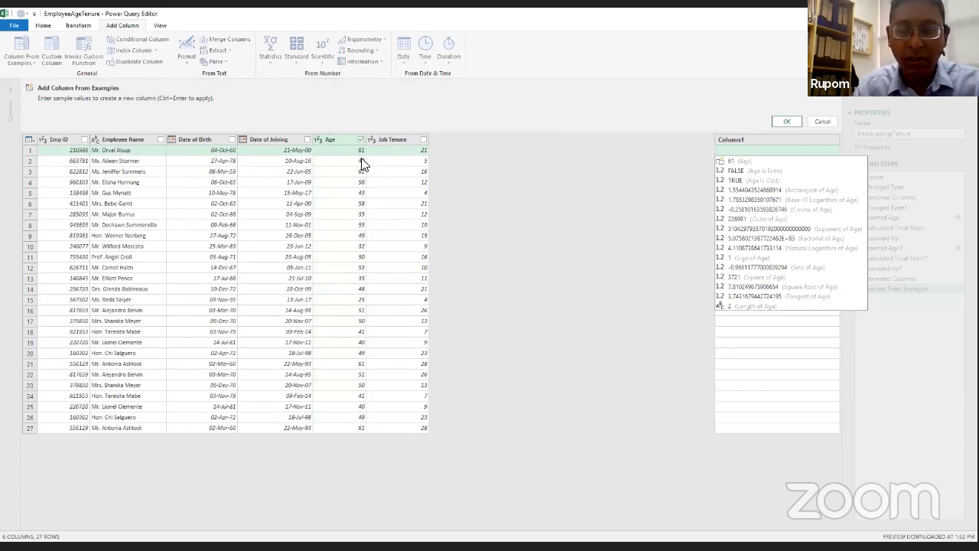
pyautogui.write('60-7')
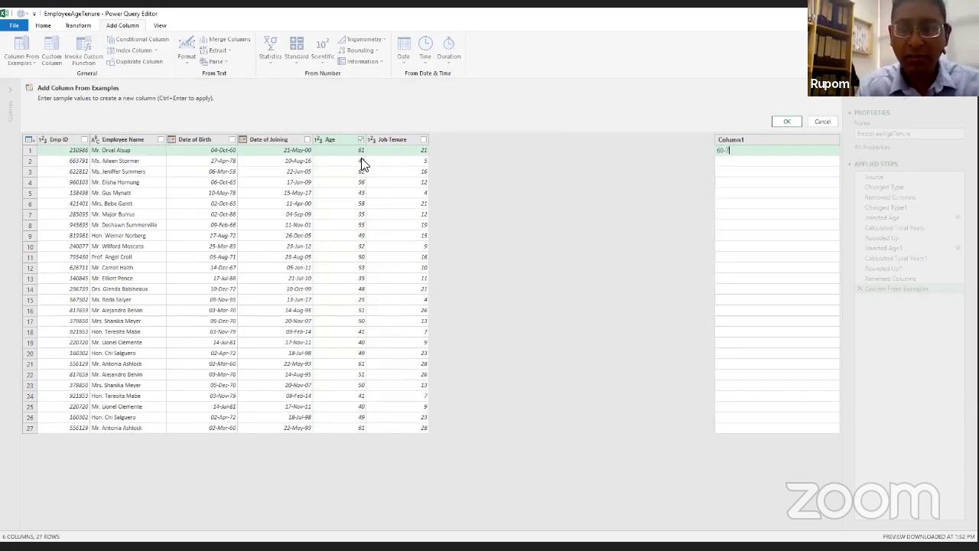
pyautogui.write('0')
pyautogui.press('Return')
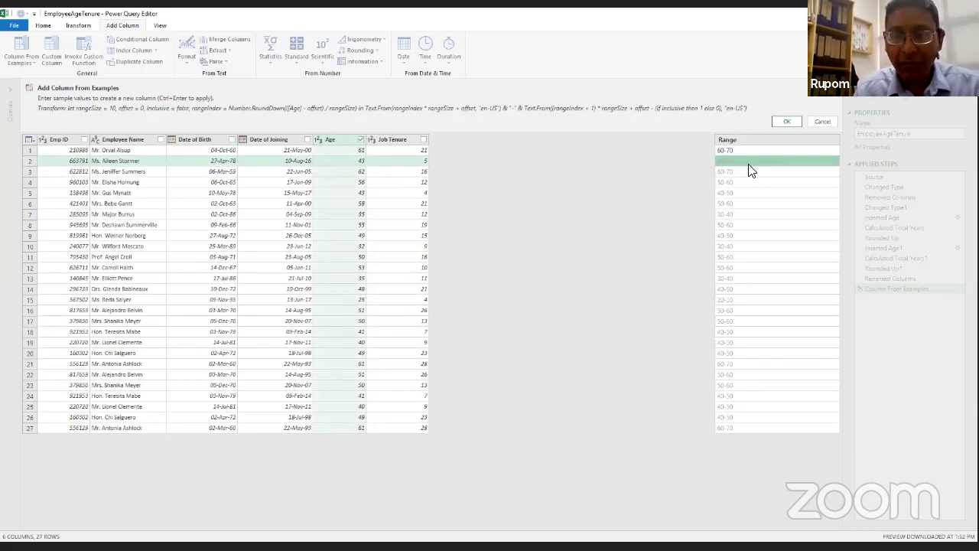
pyautogui.press('Down')
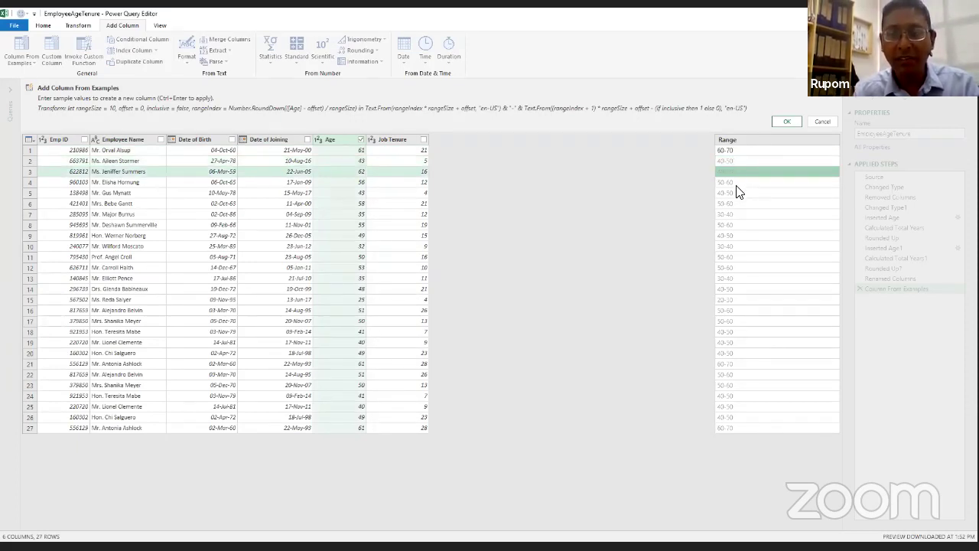
pyautogui.click(736, 185)
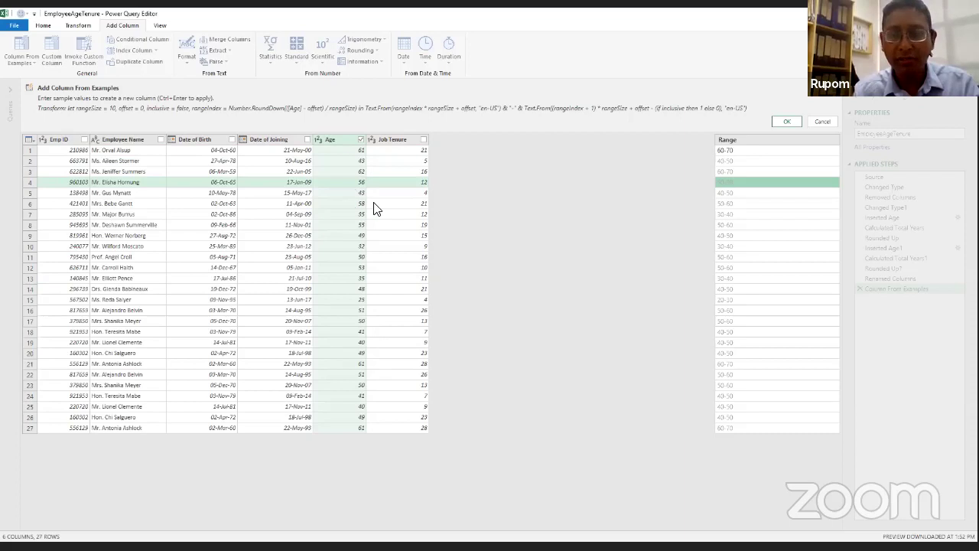
pyautogui.click(789, 123)
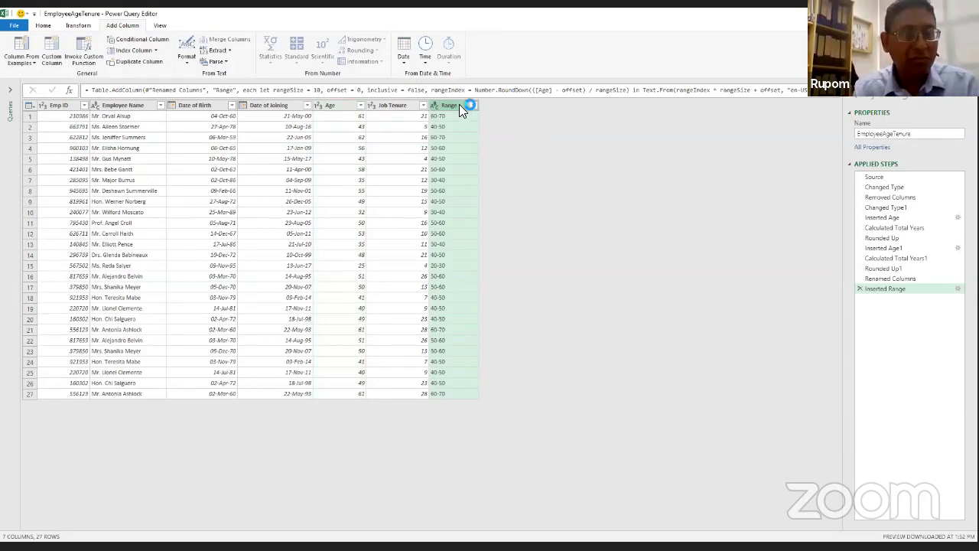
# - Rename the new Range column as Age Group
pyautogui.doubleClick(459, 105)
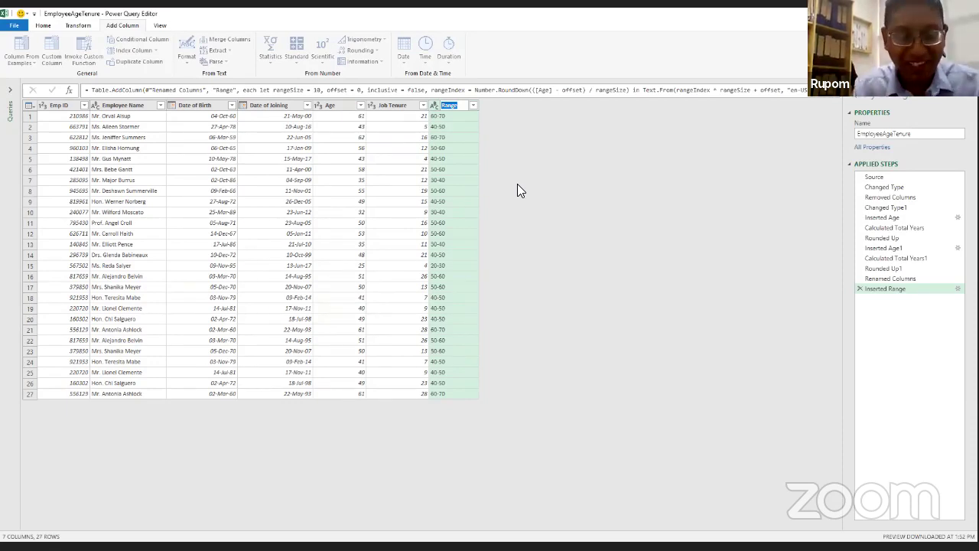
pyautogui.press('BackSpace')
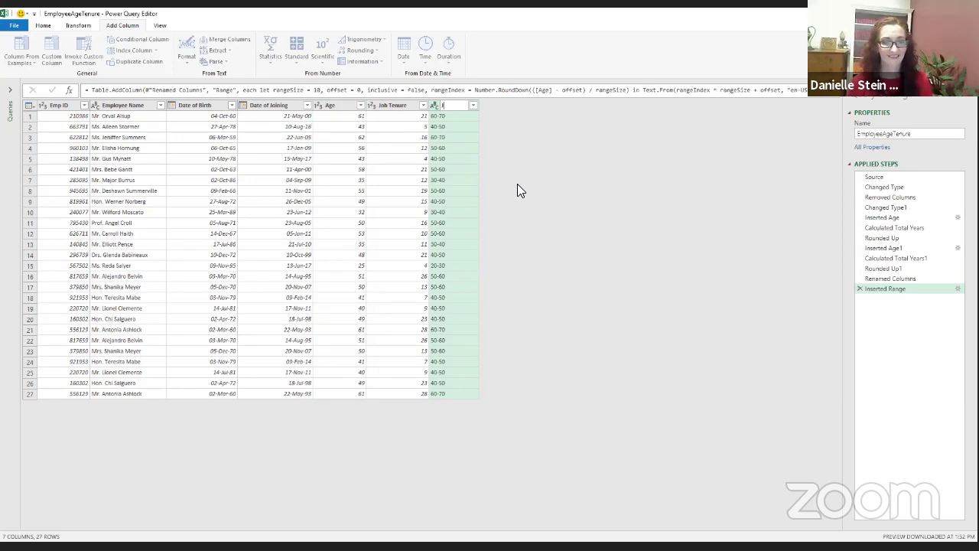
pyautogui.write('Ag')
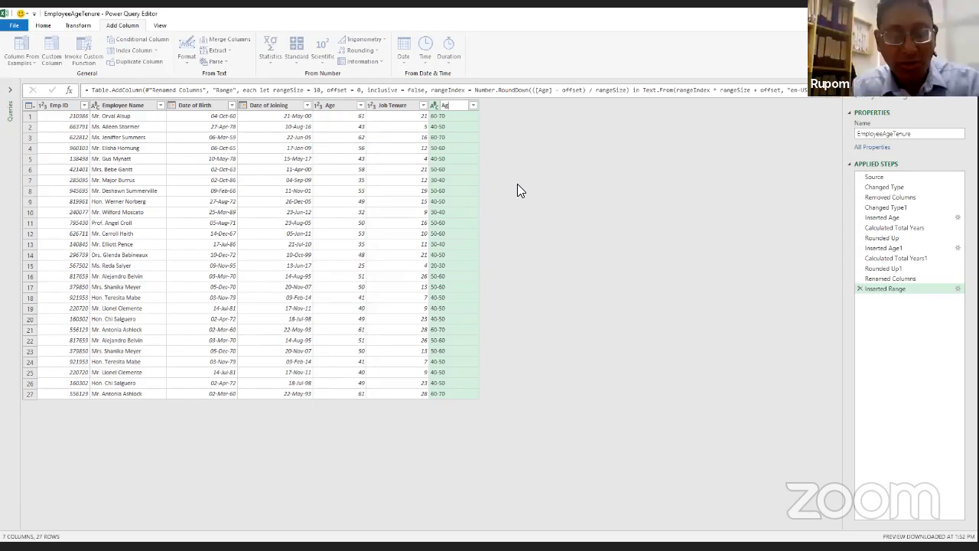
pyautogui.write('e Grou')
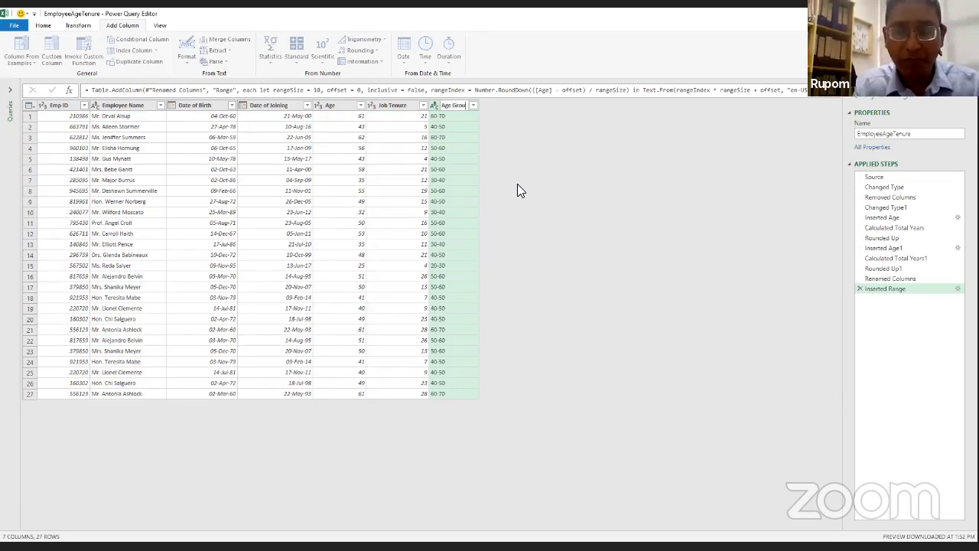
pyautogui.write('p')
pyautogui.press('Return')
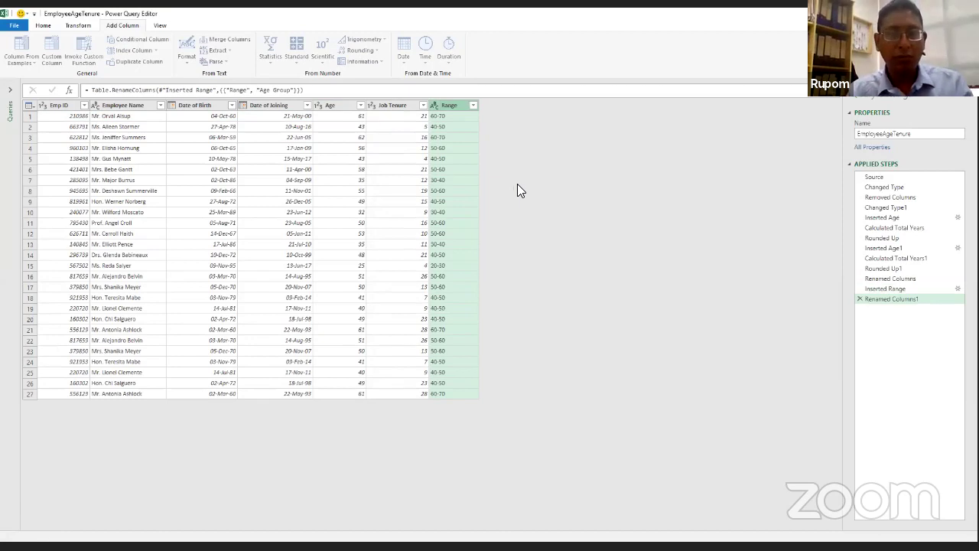
# - Close the EmployeeAgeTenure query, load it as a table on a new worksheet, and select the Age Group values
pyautogui.click(399, 107)
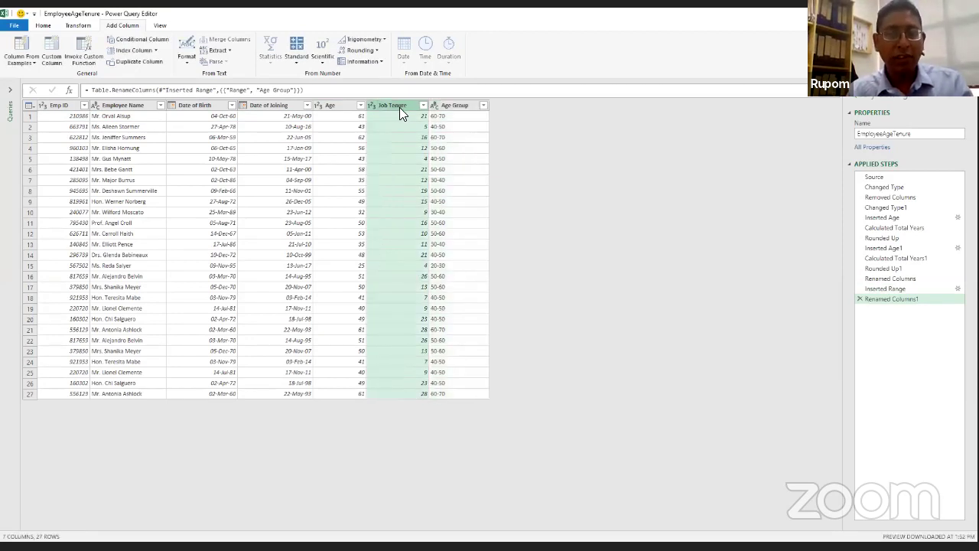
pyautogui.click(43, 26)
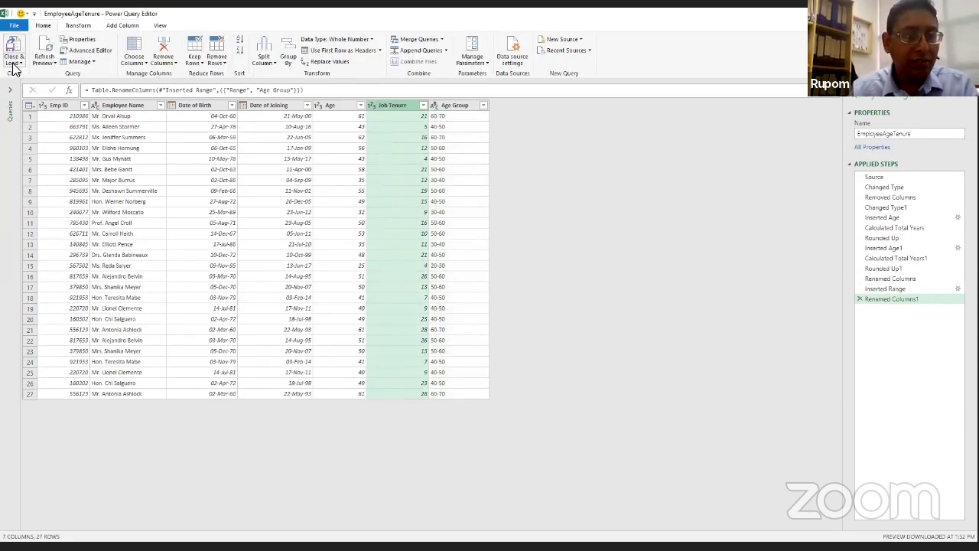
pyautogui.click(13, 64)
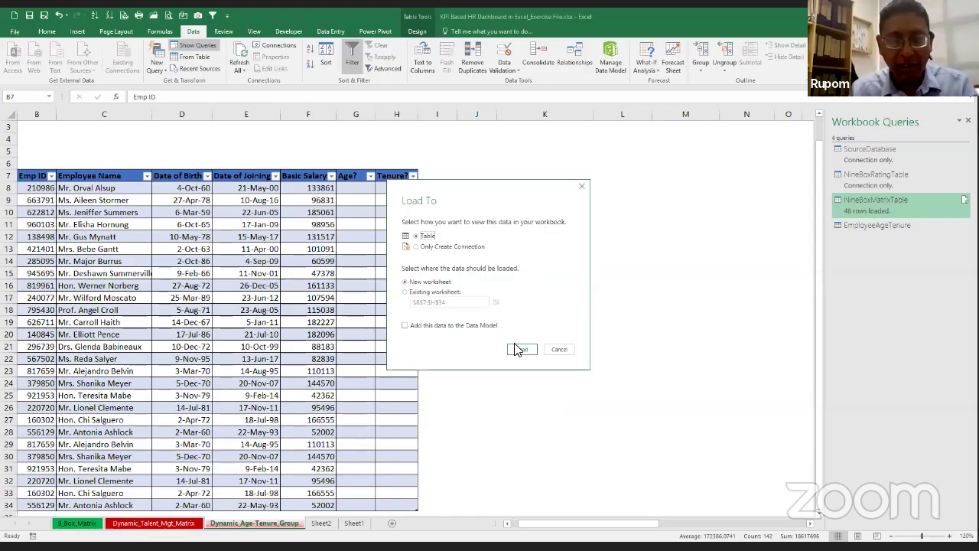
pyautogui.click(520, 349)
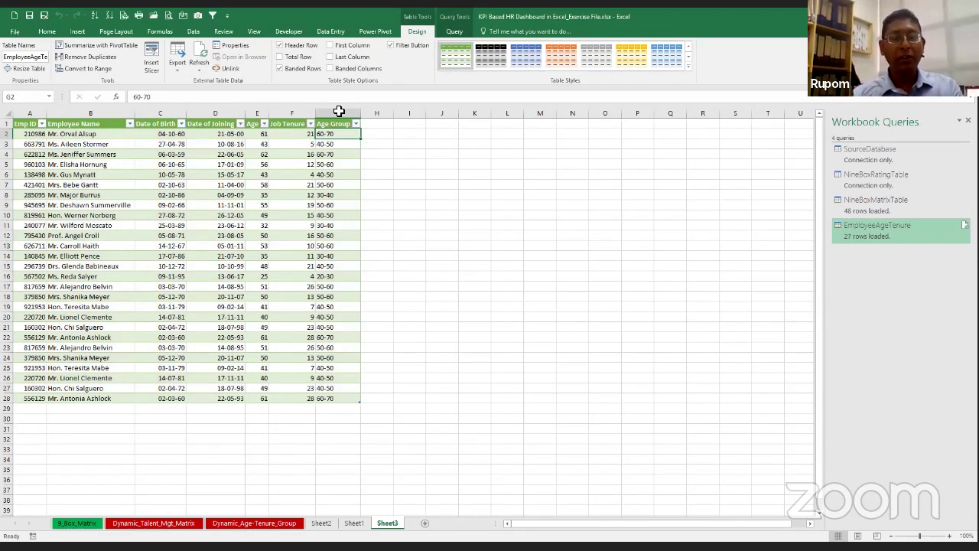
pyautogui.keyDown('shift'); pyautogui.click(344, 396); pyautogui.keyUp('shift')
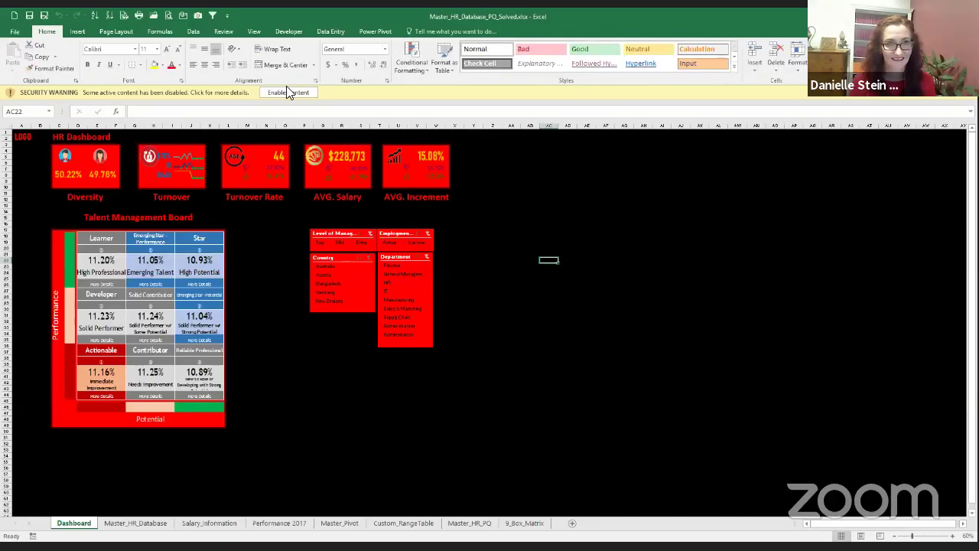
# - In the Master_HR_Database_PQ_Solved.xlsx workbook, enable the blocked active content and filter the dashboard to the Supply Chain department
pyautogui.click(286, 90)
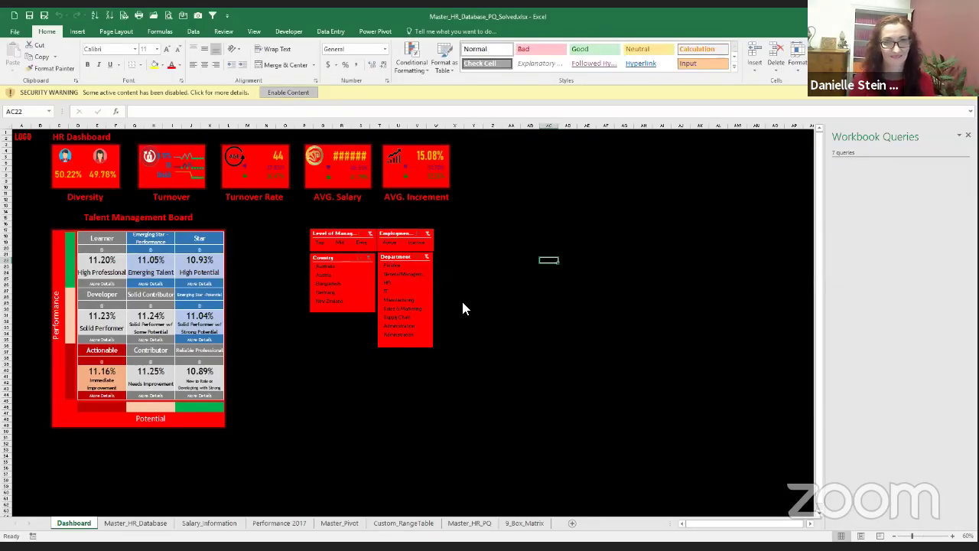
pyautogui.click(470, 313)
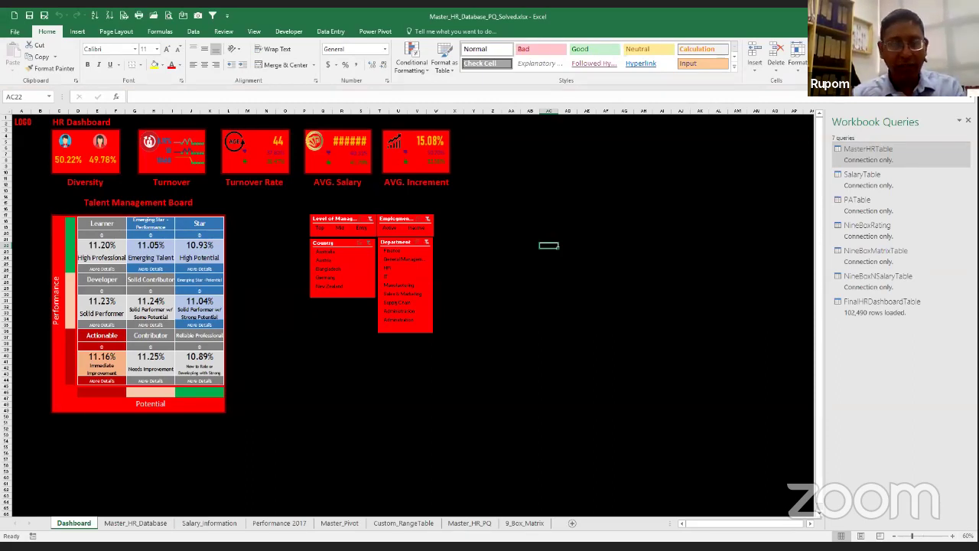
pyautogui.click(953, 535)
pyautogui.click(952, 536)
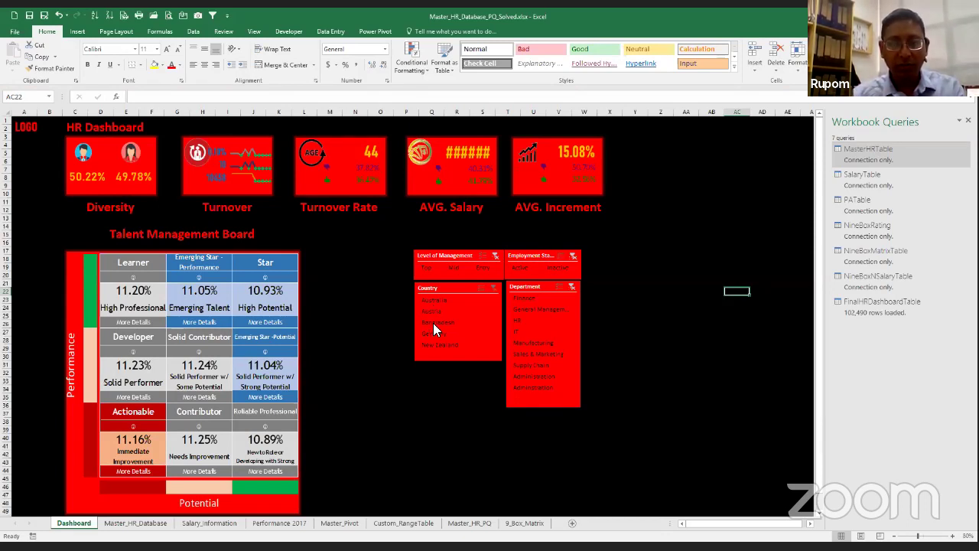
pyautogui.click(533, 365)
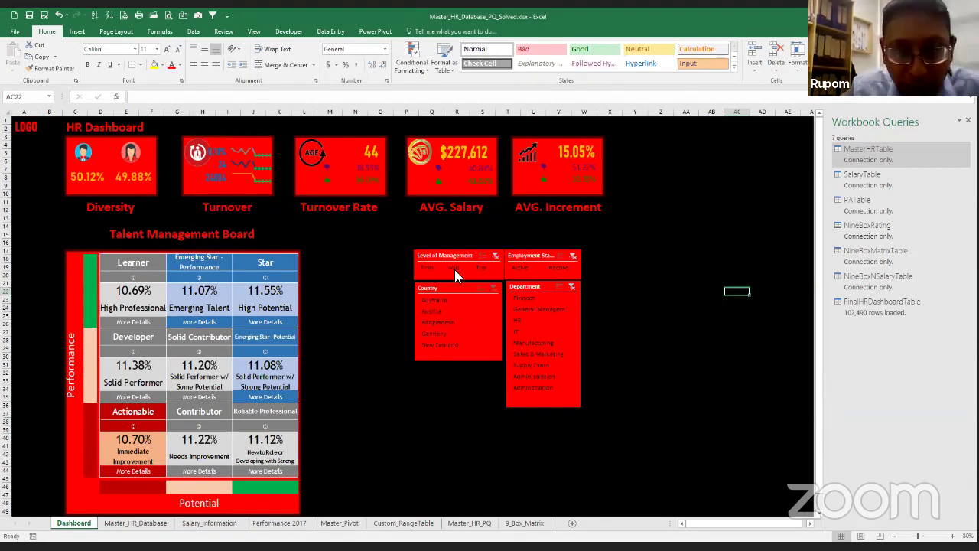
# - Examine which slicer elements a new slicer style for the Country slicer can format, without creating the style
pyautogui.click(439, 292)
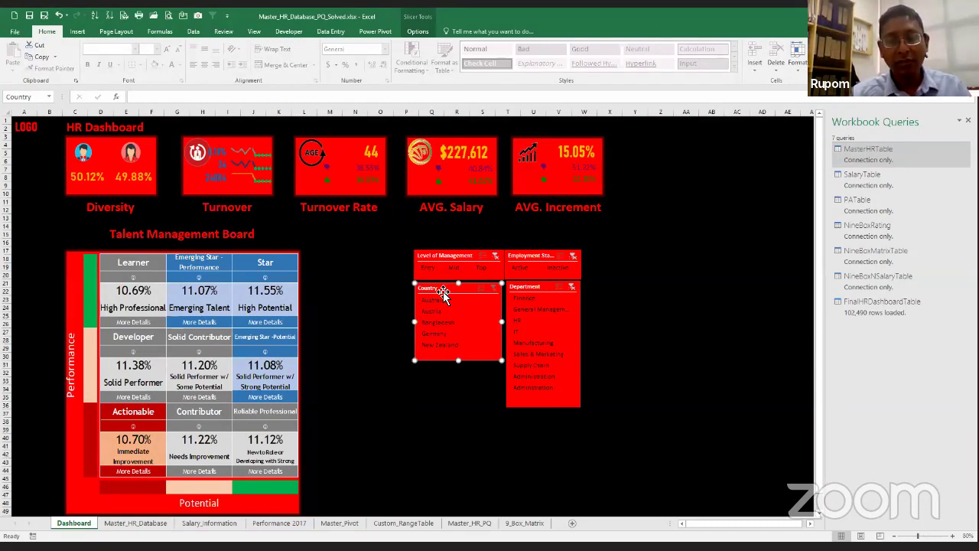
pyautogui.click(422, 31)
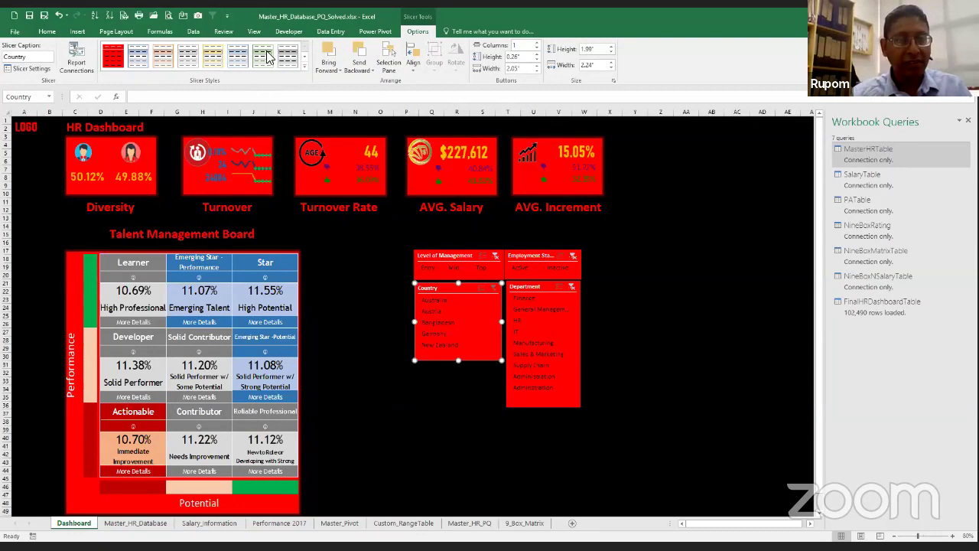
pyautogui.click(305, 66)
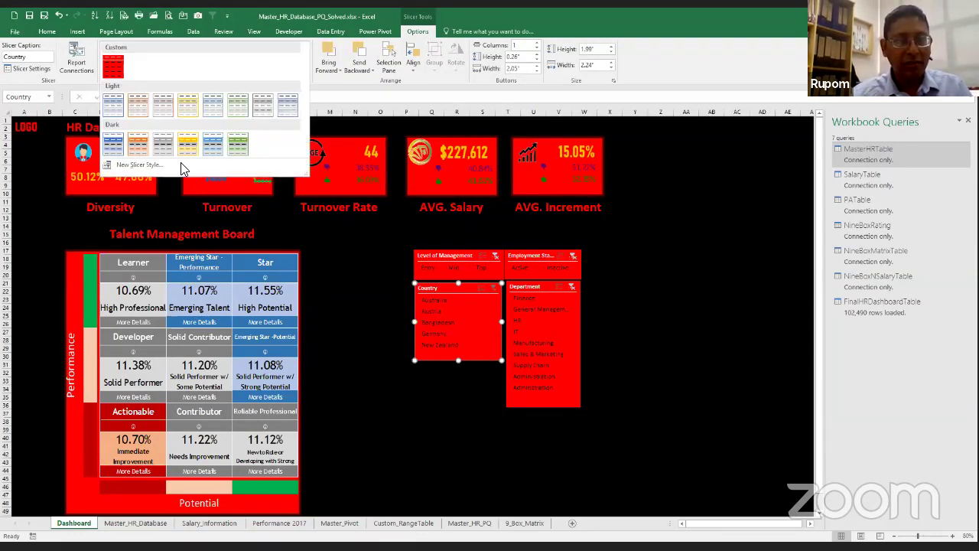
pyautogui.click(139, 166)
pyautogui.click(475, 221)
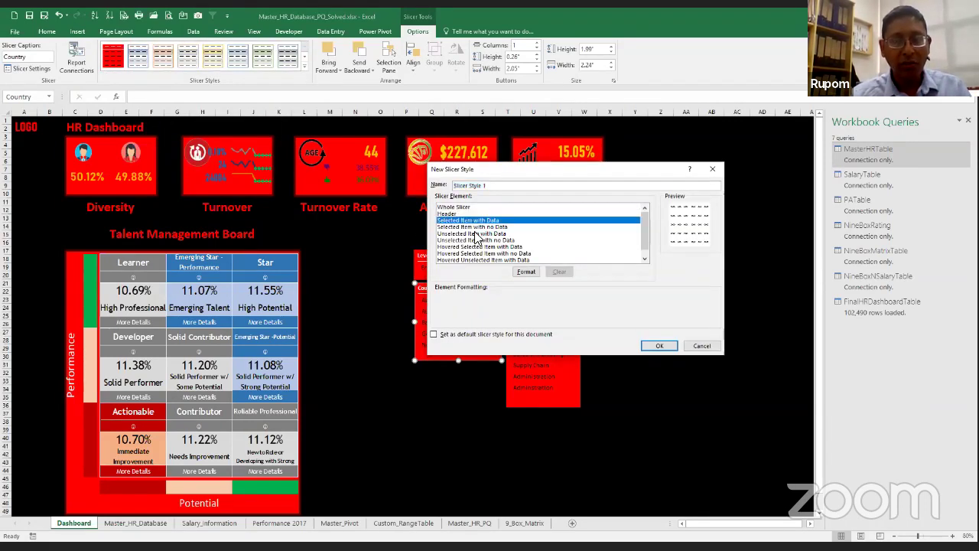
pyautogui.click(474, 233)
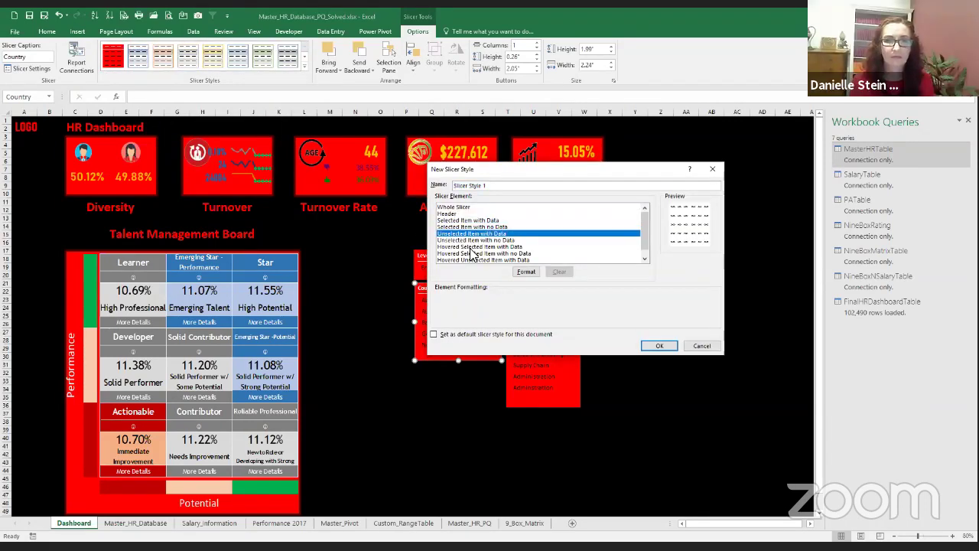
pyautogui.click(472, 247)
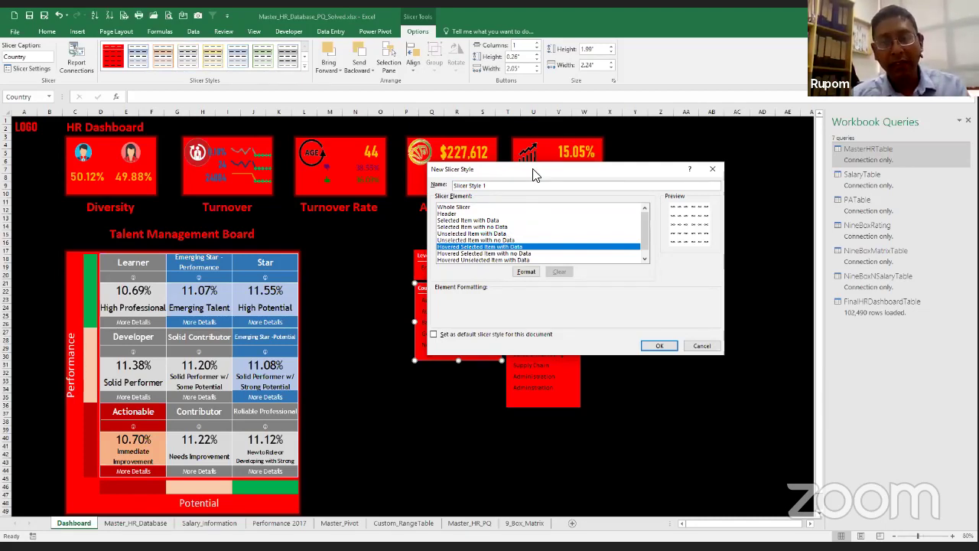
pyautogui.moveTo(535, 170); pyautogui.dragTo(511, 167)
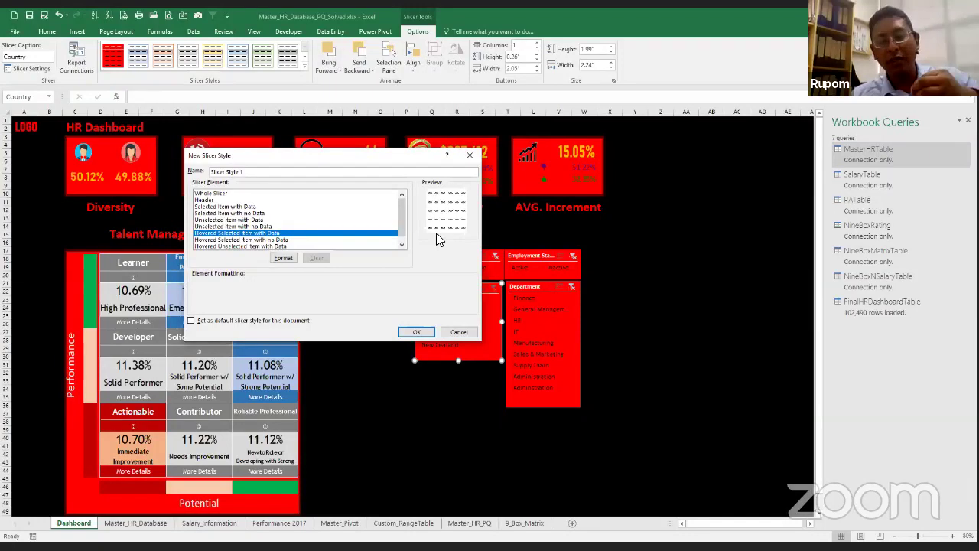
pyautogui.click(459, 333)
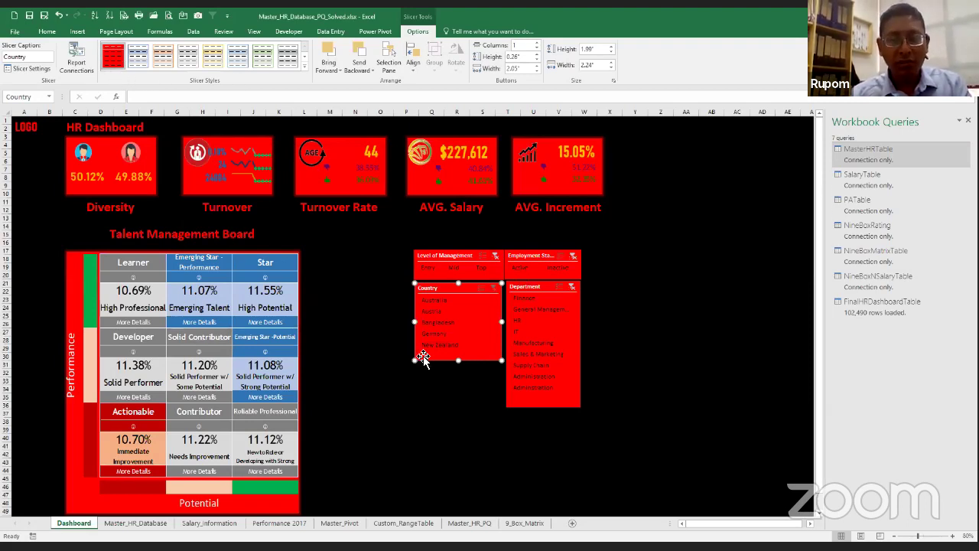
# - Open the custom slicer style for modification and examine its slicer elements, including the hovered selected and unselected items with and without data
pyautogui.rightClick(112, 54)
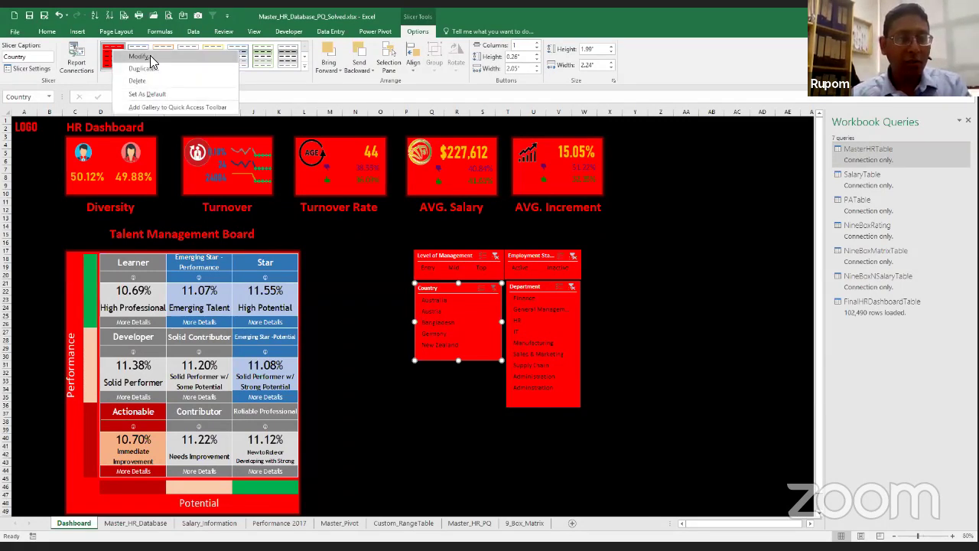
pyautogui.click(150, 55)
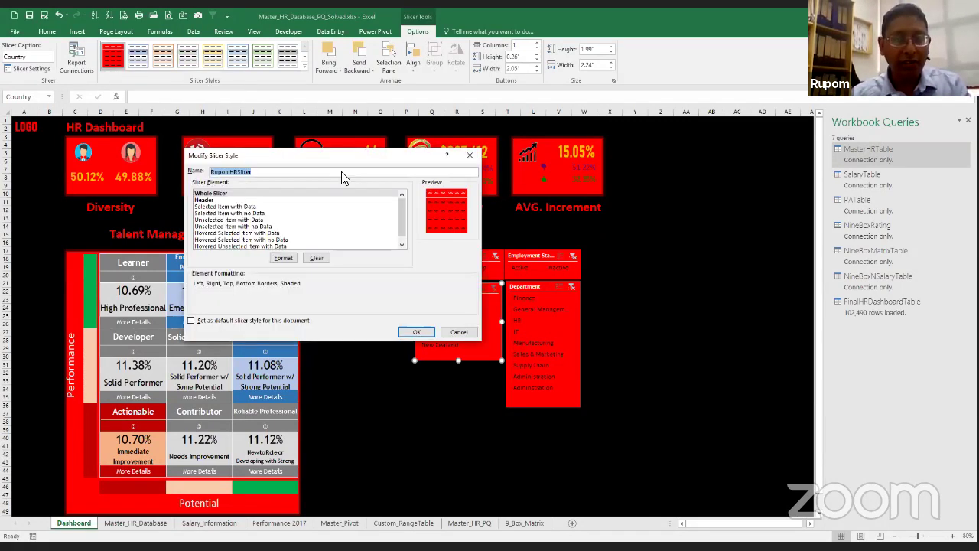
pyautogui.click(246, 212)
pyautogui.click(274, 239)
pyautogui.click(251, 246)
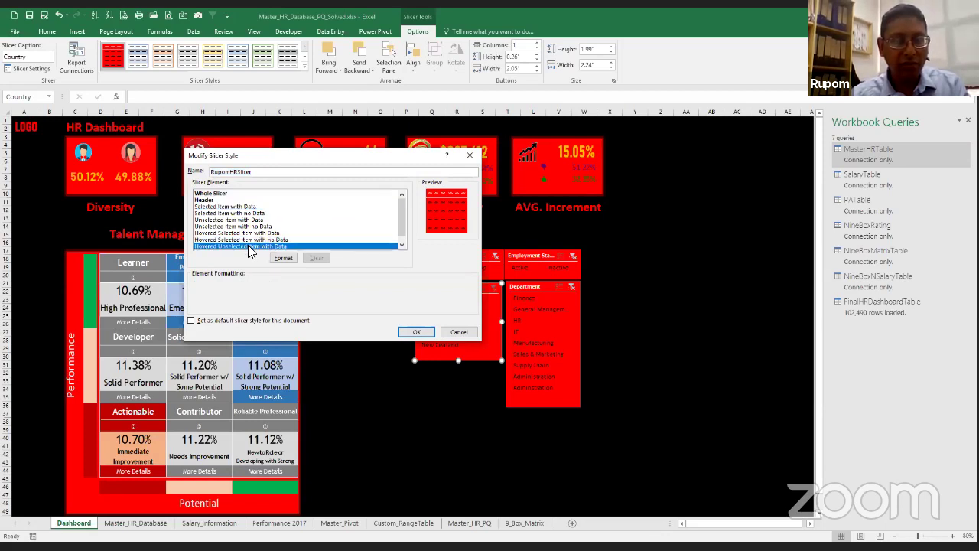
pyautogui.click(343, 233)
pyautogui.click(403, 246)
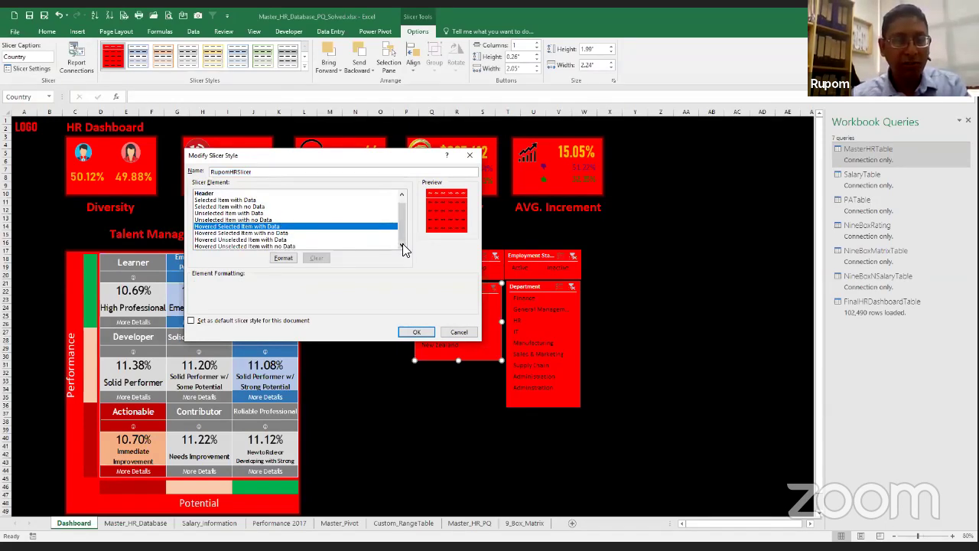
pyautogui.click(214, 232)
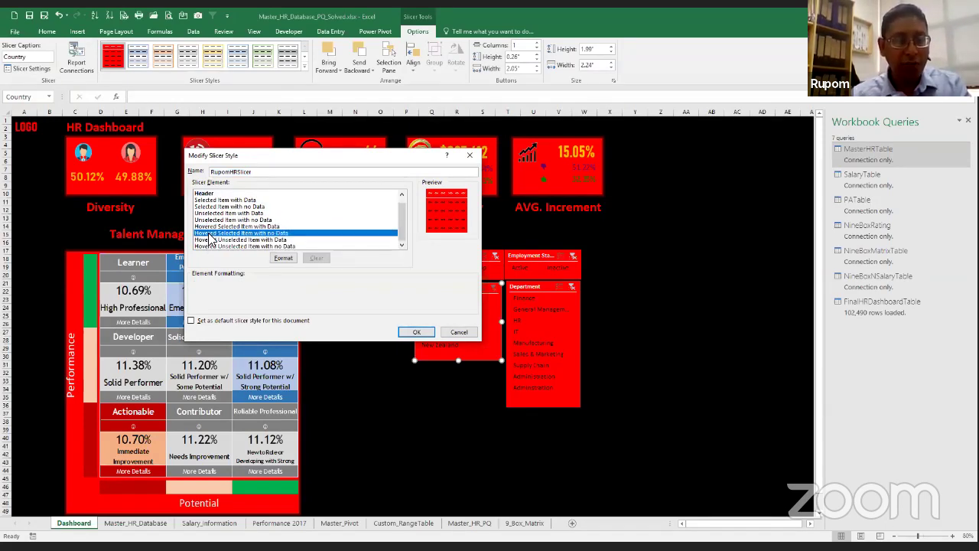
pyautogui.click(252, 227)
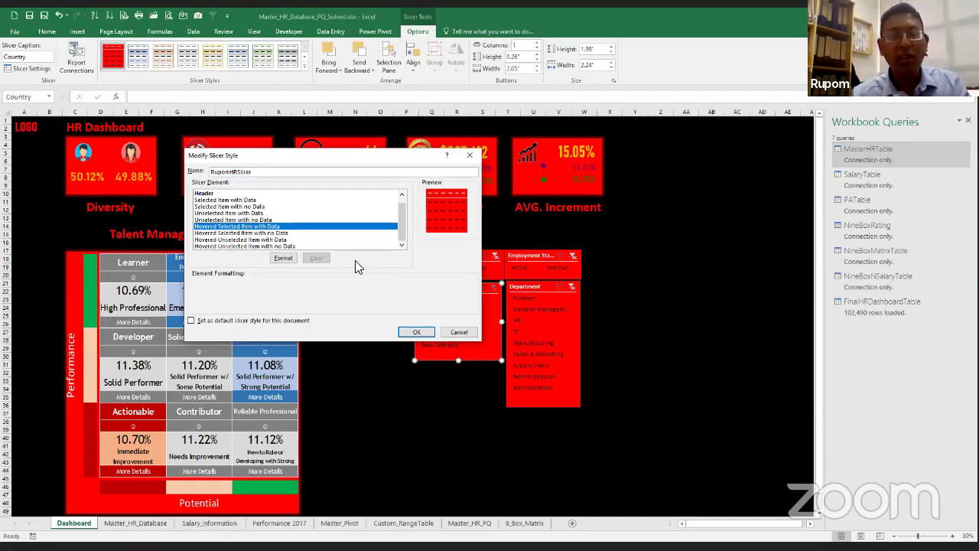
# - Review the font, border and fill options for Hovered Selected Item with Data, leaving the slicer style unmodified
pyautogui.click(289, 258)
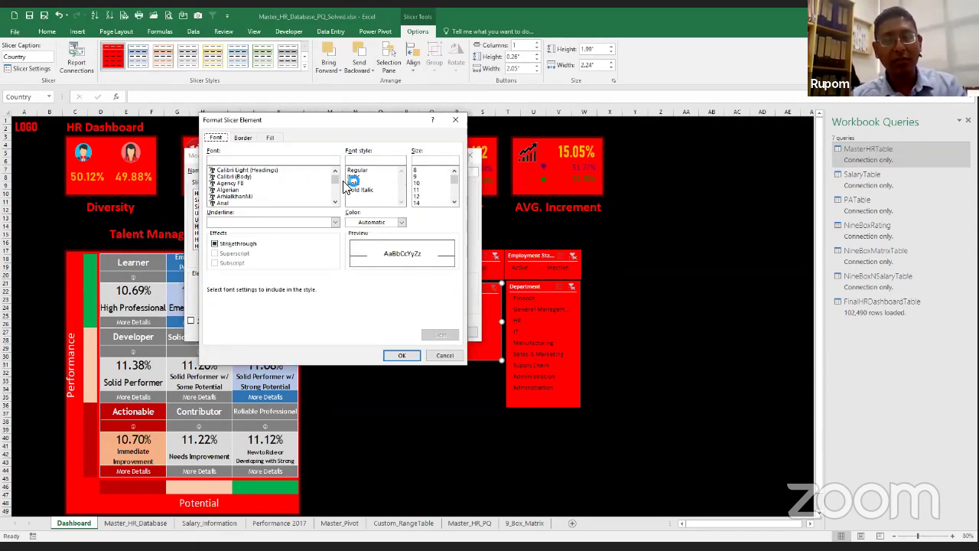
pyautogui.click(270, 139)
pyautogui.click(242, 137)
pyautogui.click(216, 138)
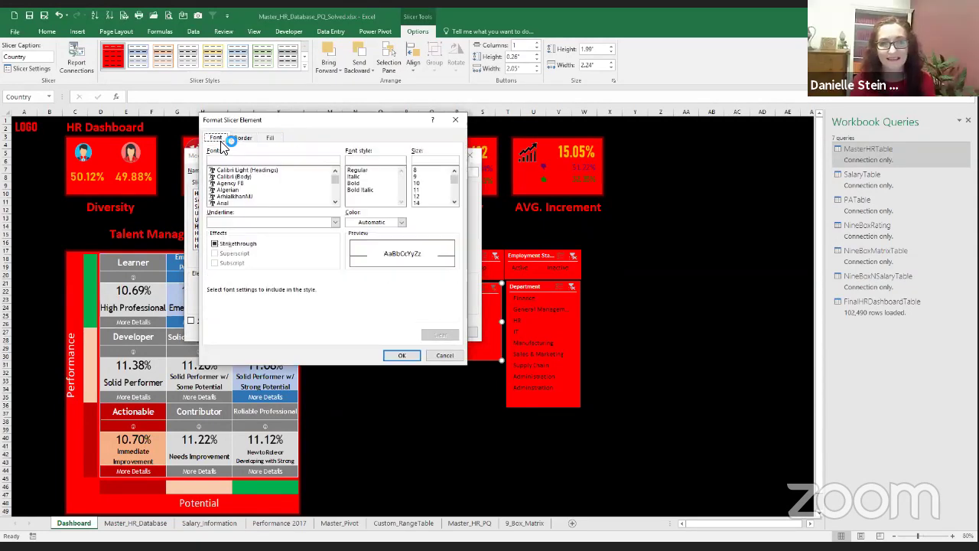
pyautogui.click(444, 355)
pyautogui.click(455, 331)
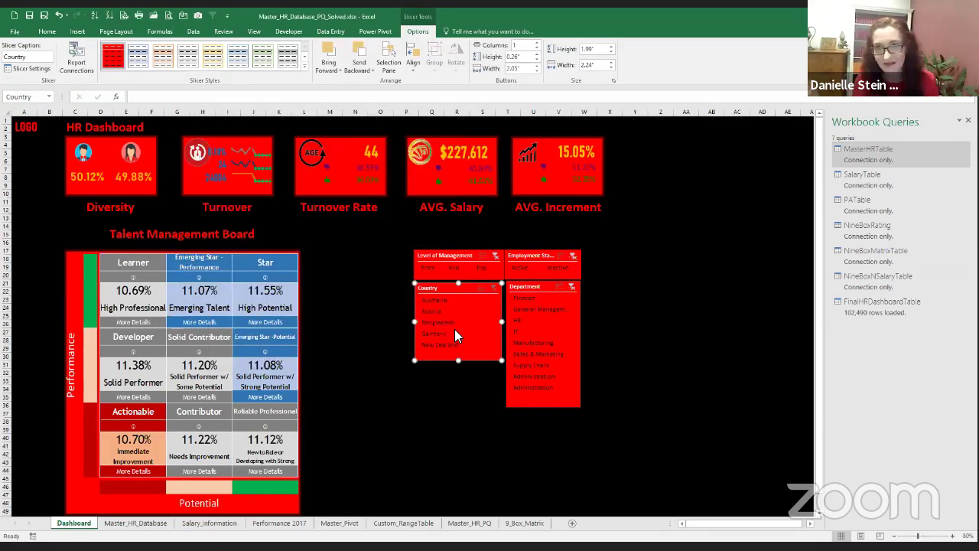
pyautogui.press('Escape')
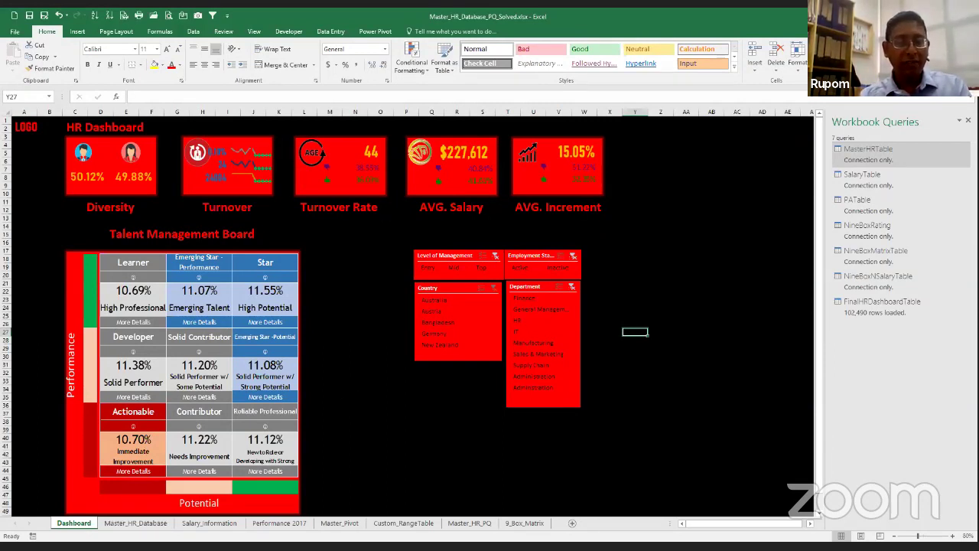
# - Review the source data on the Master_HR_Database and Performance 2017 sheets, including the performance appraisal dates, and return to the Dashboard
pyautogui.click(158, 524)
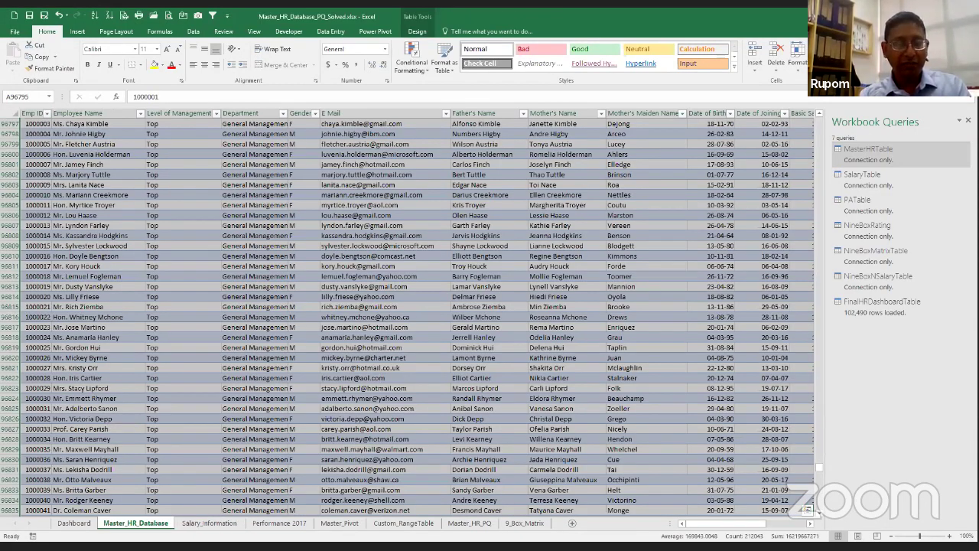
pyautogui.click(303, 524)
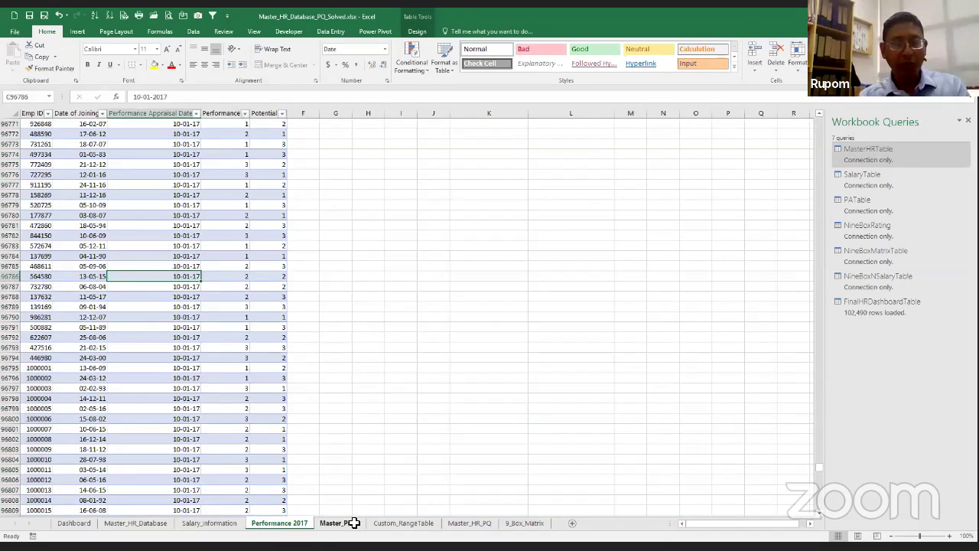
pyautogui.moveTo(153, 174); pyautogui.dragTo(175, 335)
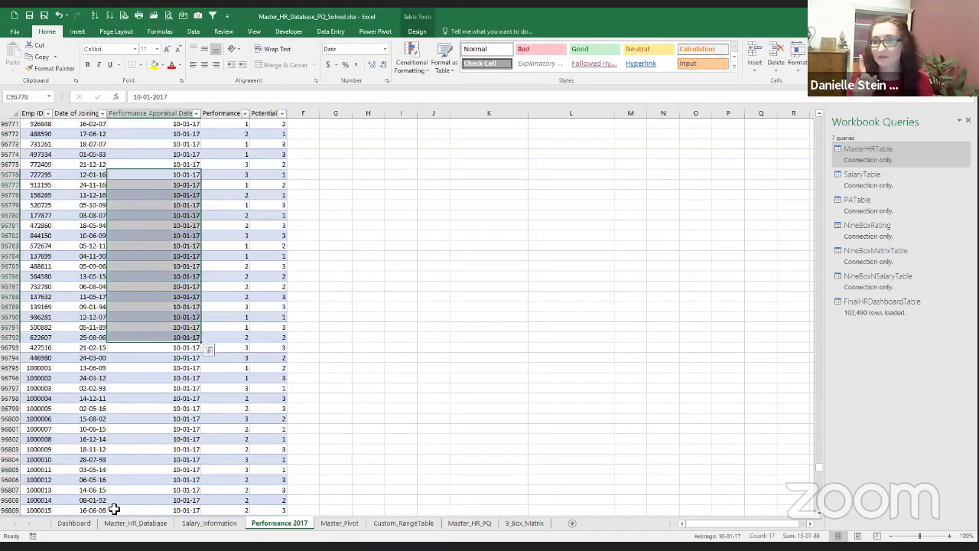
pyautogui.click(74, 523)
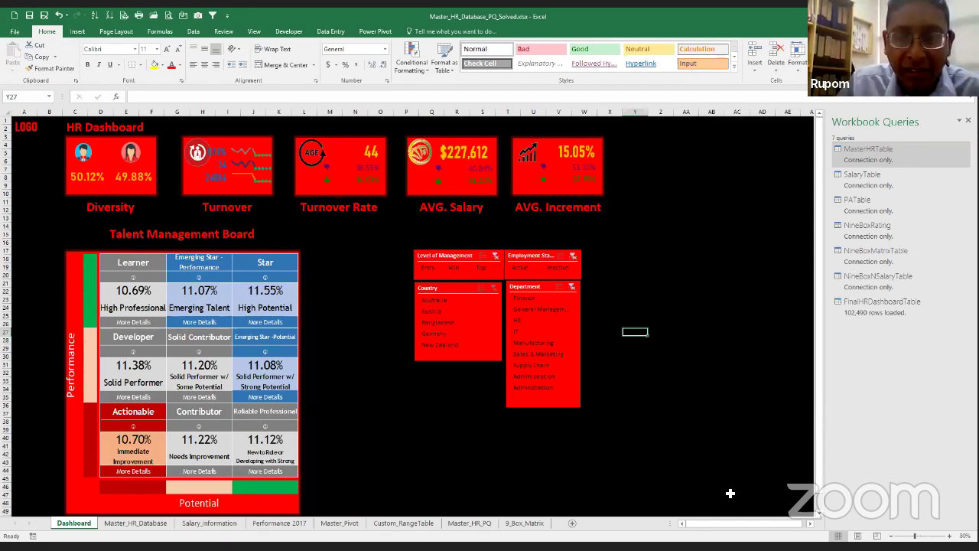
# - Inspect the Diversity, Turnover and Turnover Rate cards to see which cell ranges their pictures are linked to
pyautogui.click(150, 161)
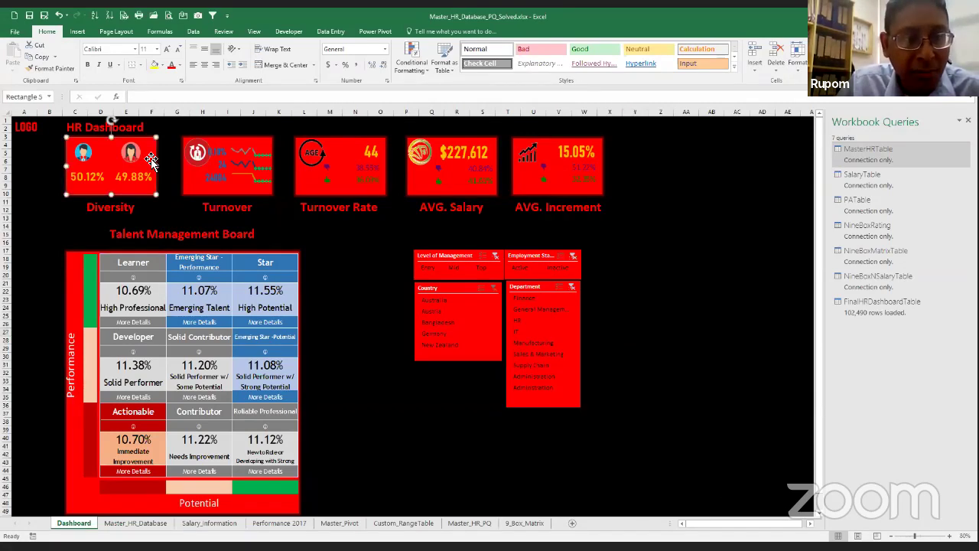
pyautogui.click(250, 152)
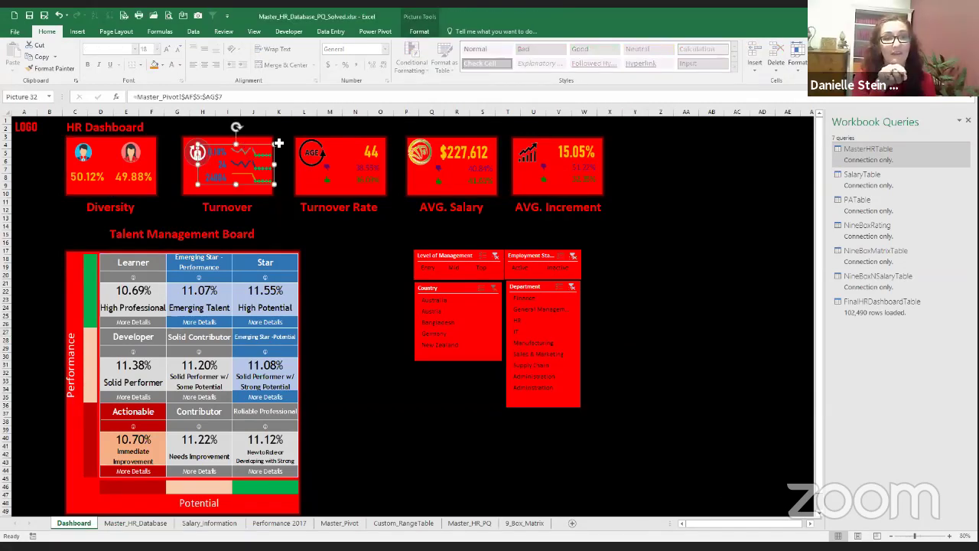
pyautogui.click(353, 149)
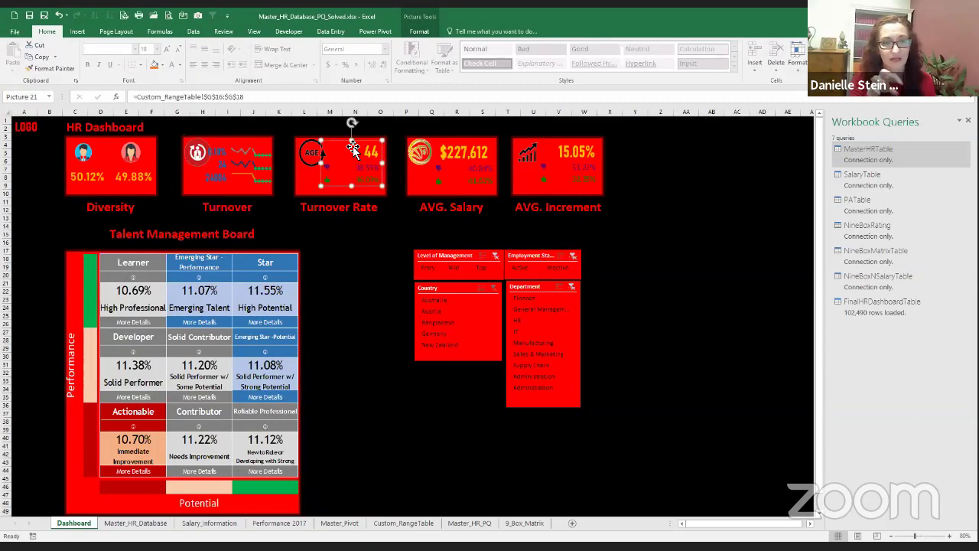
pyautogui.click(309, 175)
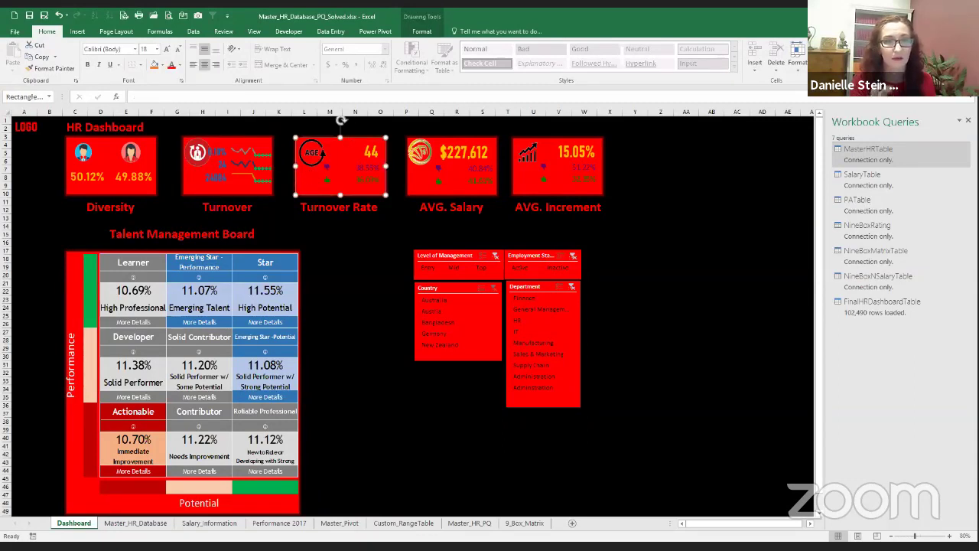
pyautogui.click(339, 277)
pyautogui.click(374, 151)
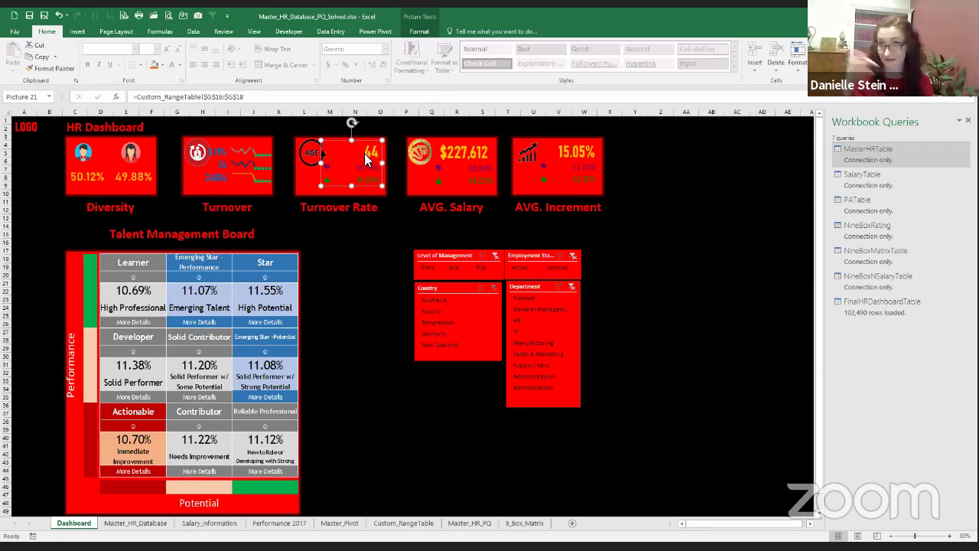
# - Copy the average increment figures in G38:G40 of the Custom_RangeTable sheet
pyautogui.click(417, 525)
pyautogui.click(375, 262)
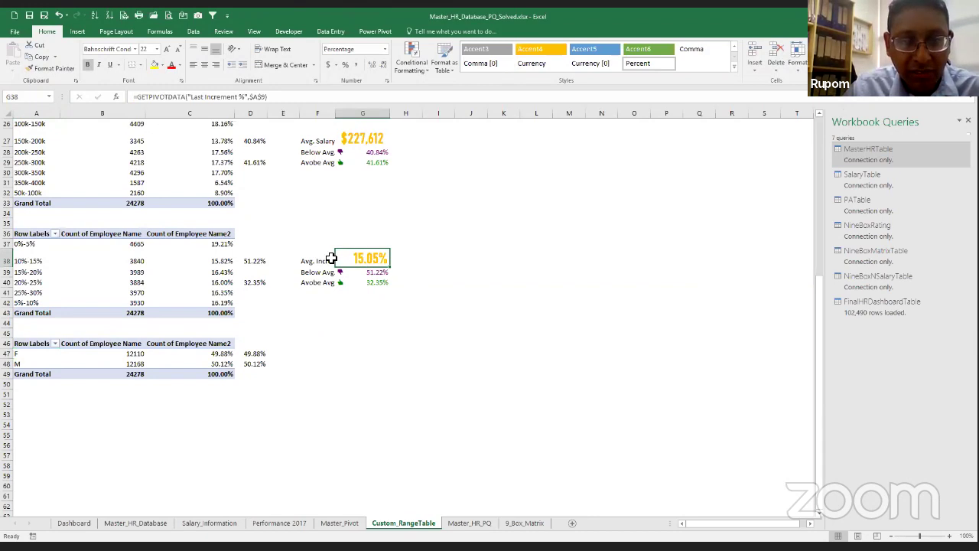
pyautogui.moveTo(321, 260); pyautogui.dragTo(373, 284)
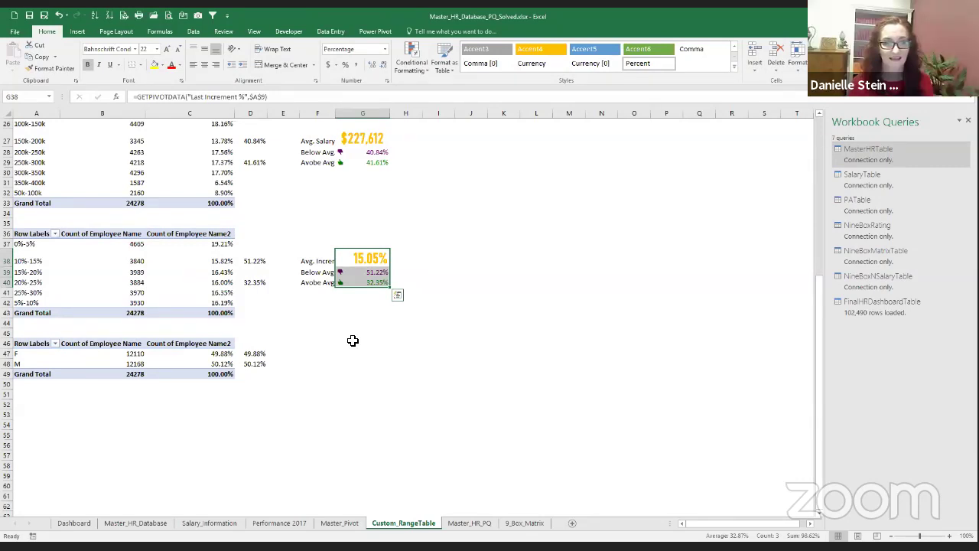
pyautogui.hotkey('ctrl', 'c')
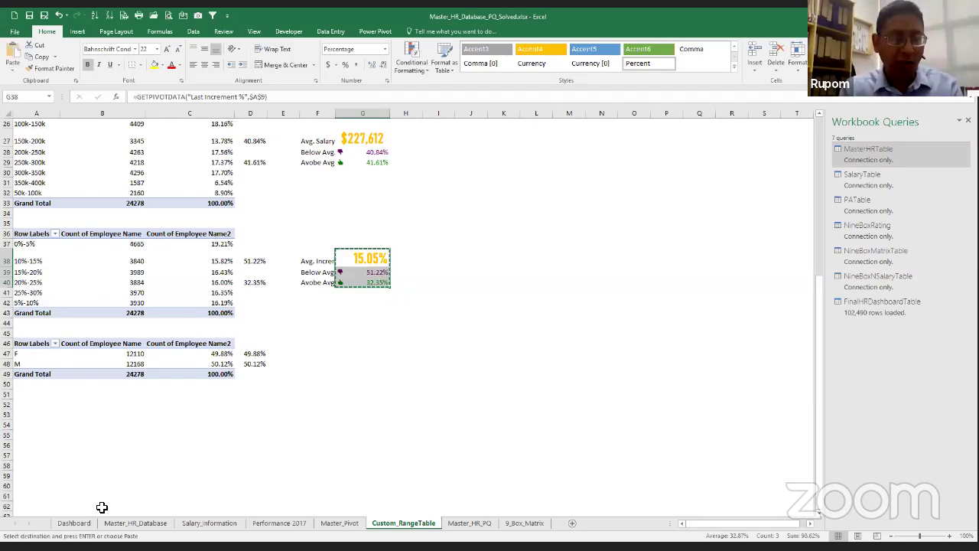
# - Paste the copied increment range as a linked picture at cell M16 of the Dashboard and enlarge it
pyautogui.click(81, 524)
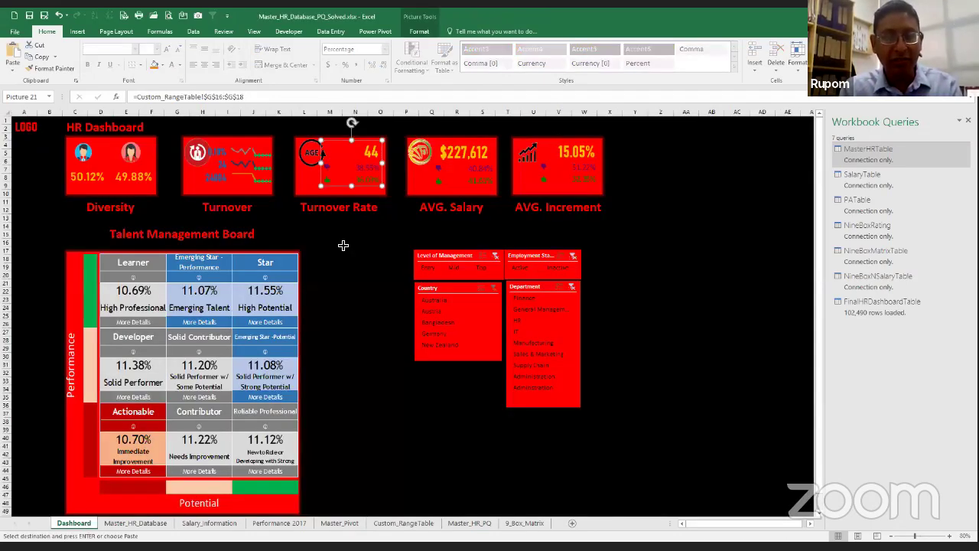
pyautogui.click(341, 243)
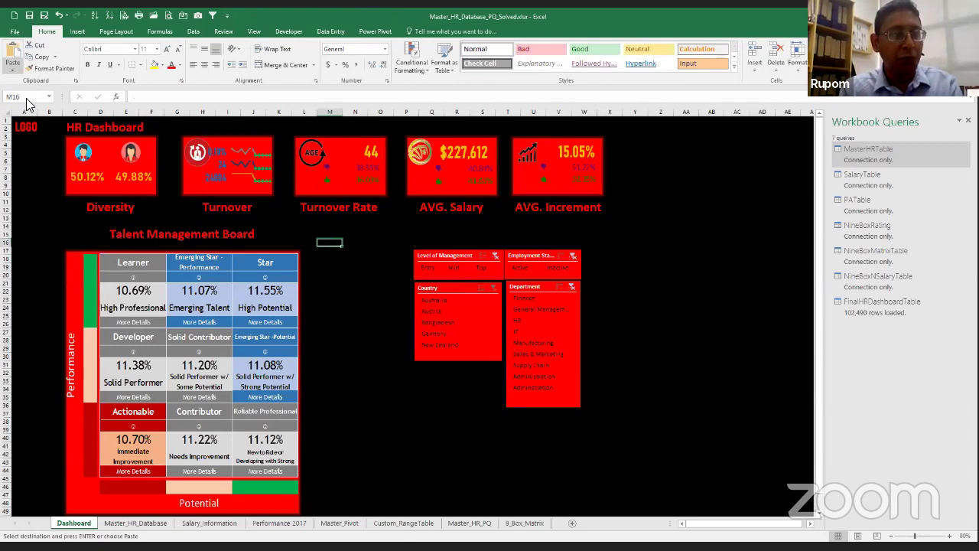
pyautogui.click(12, 65)
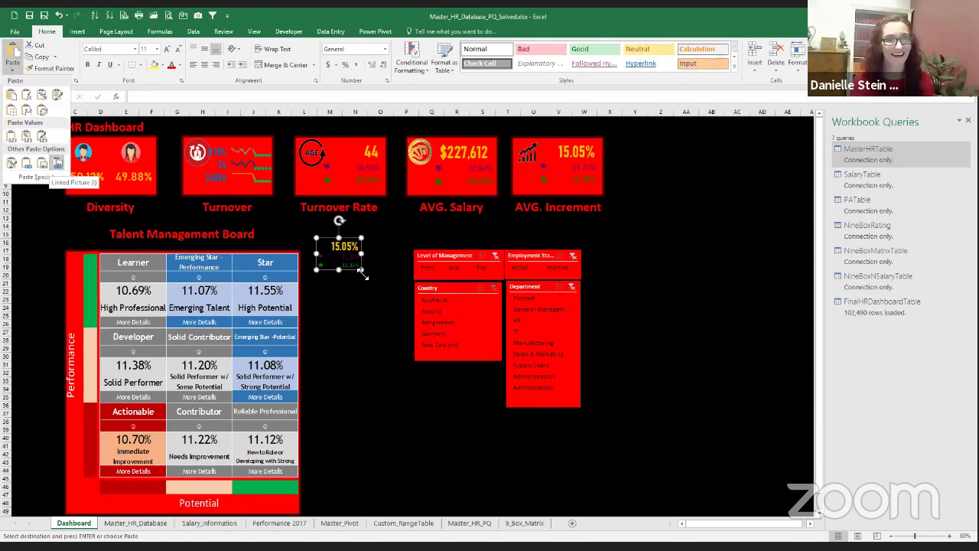
pyautogui.click(59, 166)
pyautogui.moveTo(364, 269); pyautogui.dragTo(390, 291)
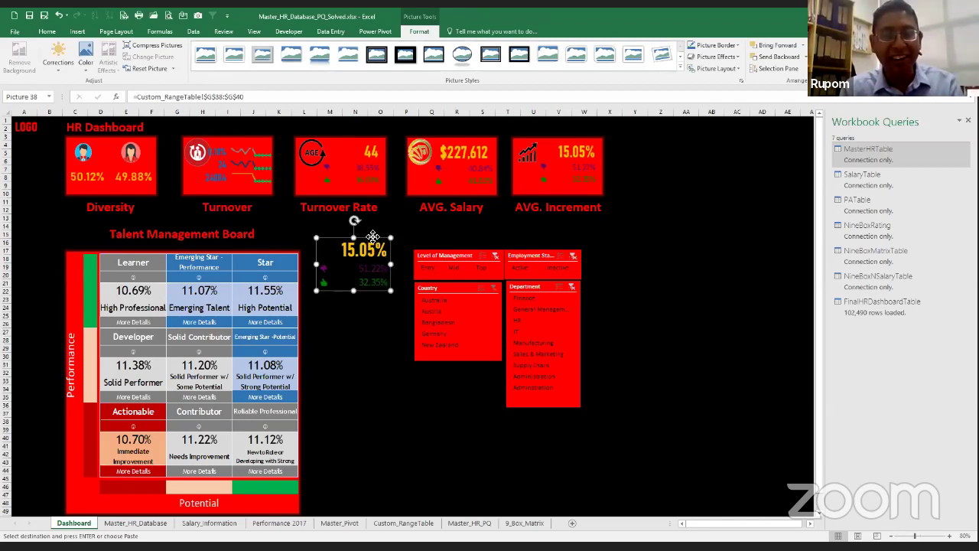
# - Move the pasted linked picture toward the Turnover Rate card and remove it from the dashboard
pyautogui.moveTo(372, 237); pyautogui.dragTo(373, 237)
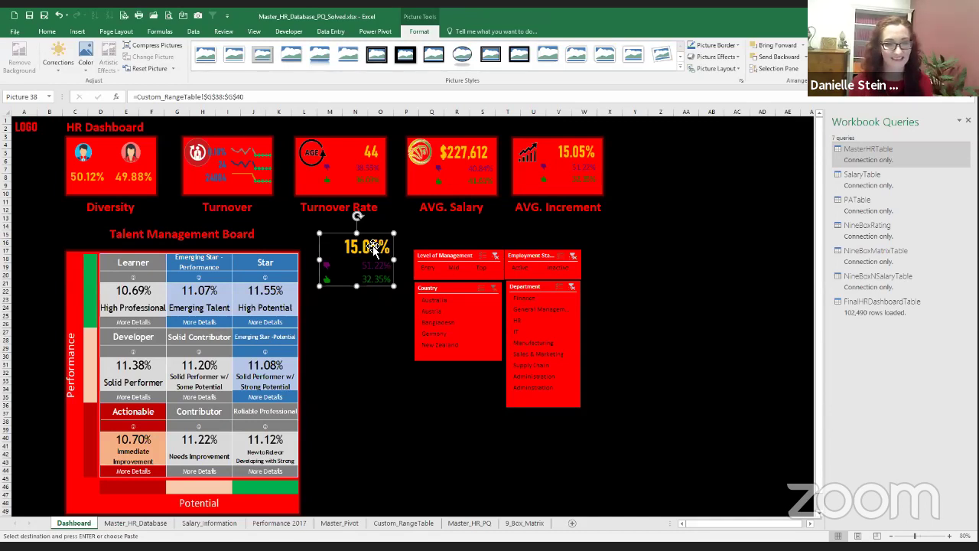
pyautogui.moveTo(376, 191); pyautogui.dragTo(357, 152)
pyautogui.press('Escape')
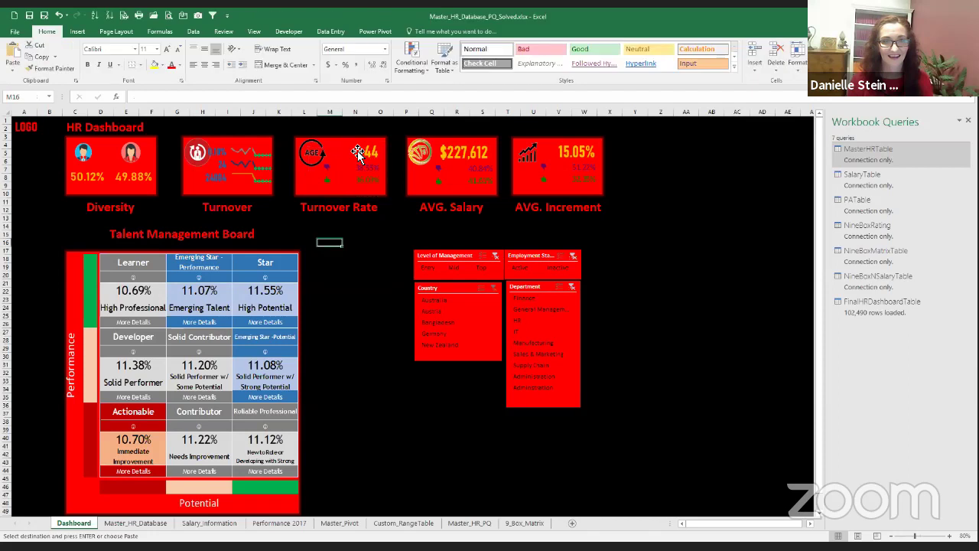